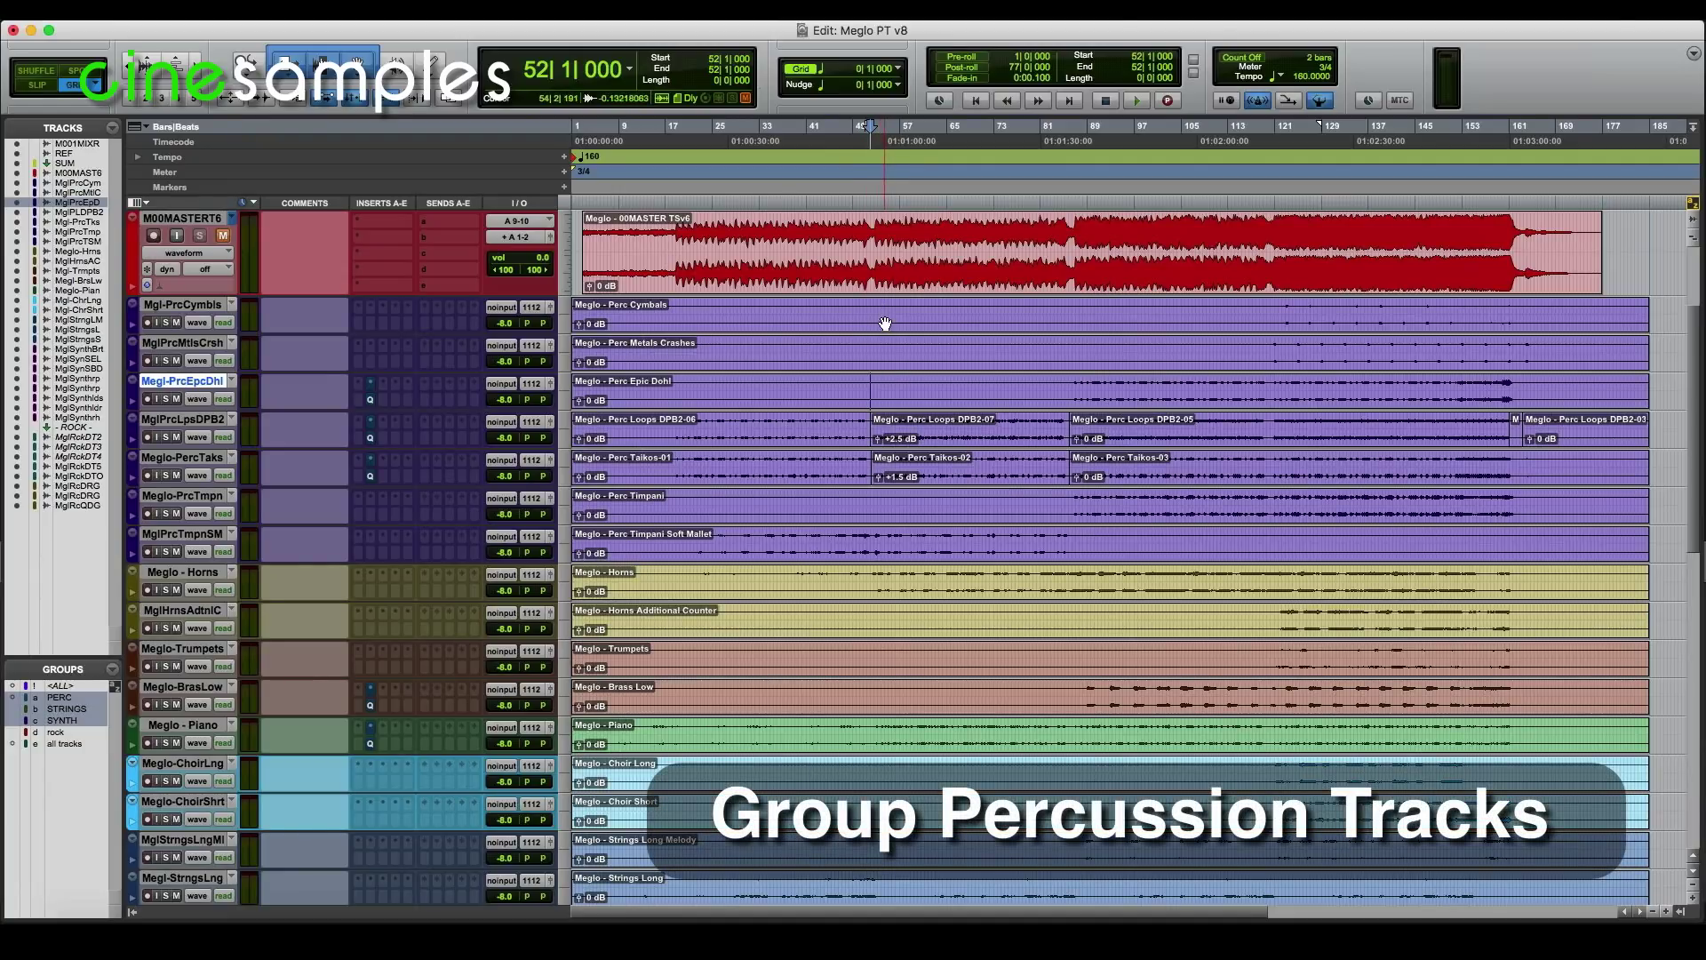
Solo the grouped percussion tracks and play them from bar 52
{"action": "left_click", "coordinate": [874, 310]}
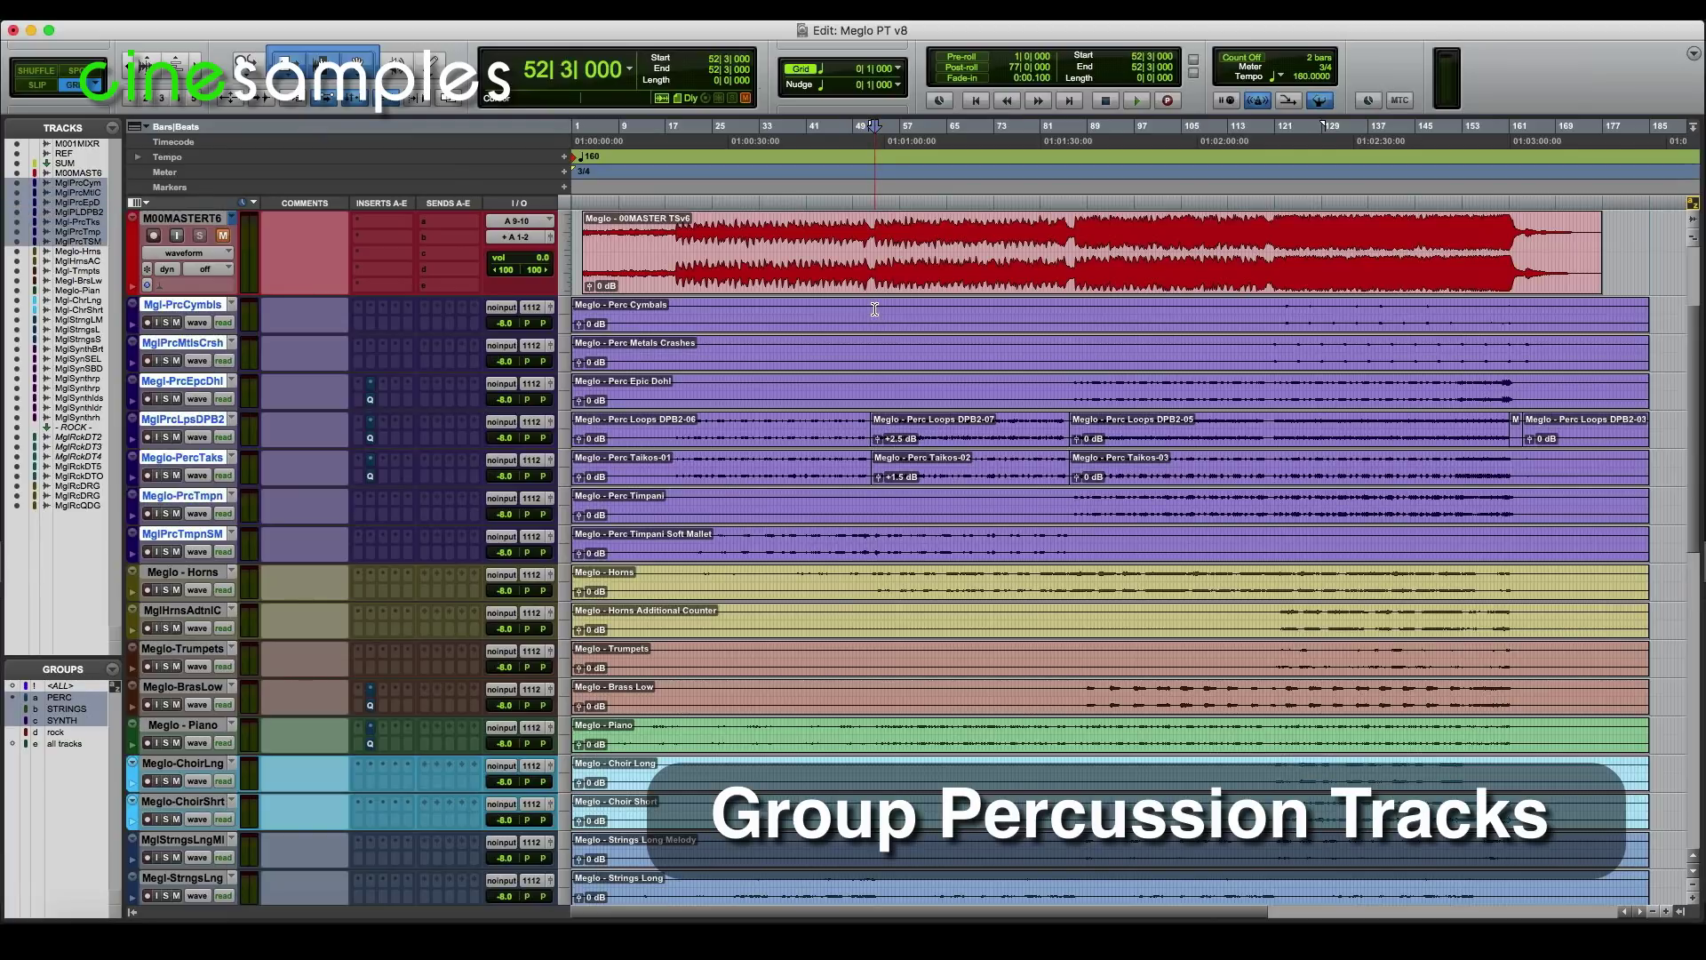
{"action": "key", "text": "shift+s"}
{"action": "key", "text": "space"}
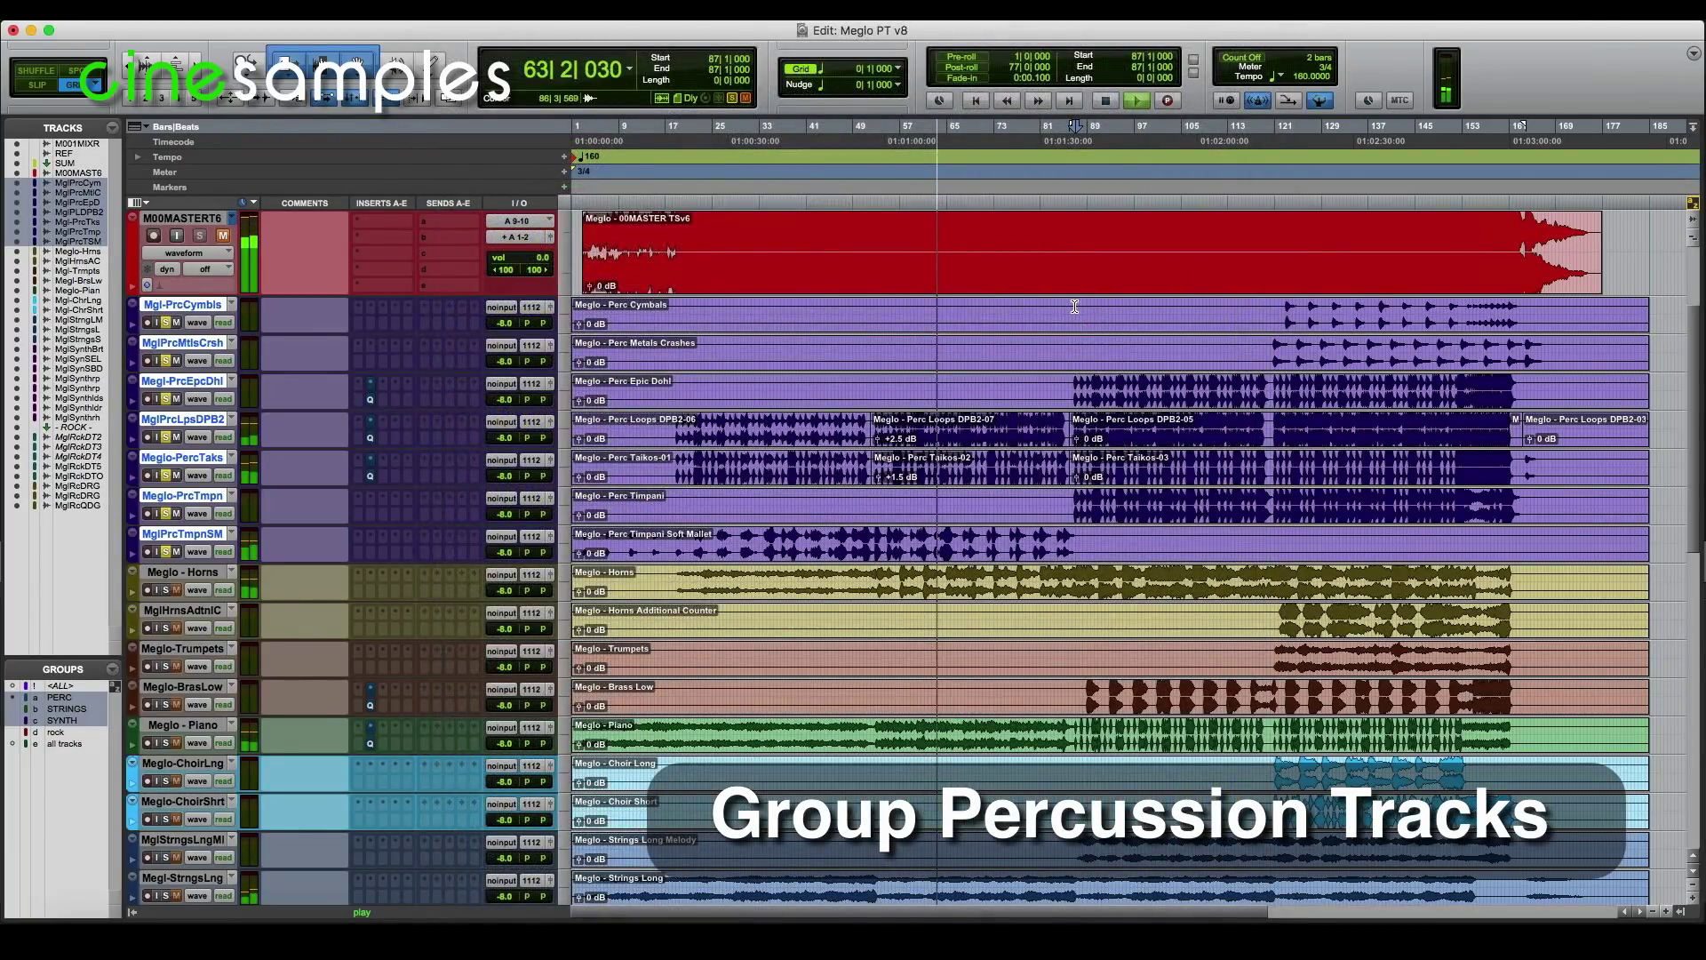
Audition the soloed percussion tracks from bar 87 and from bar 120
{"action": "key", "text": "space"}
{"action": "key", "text": "space"}
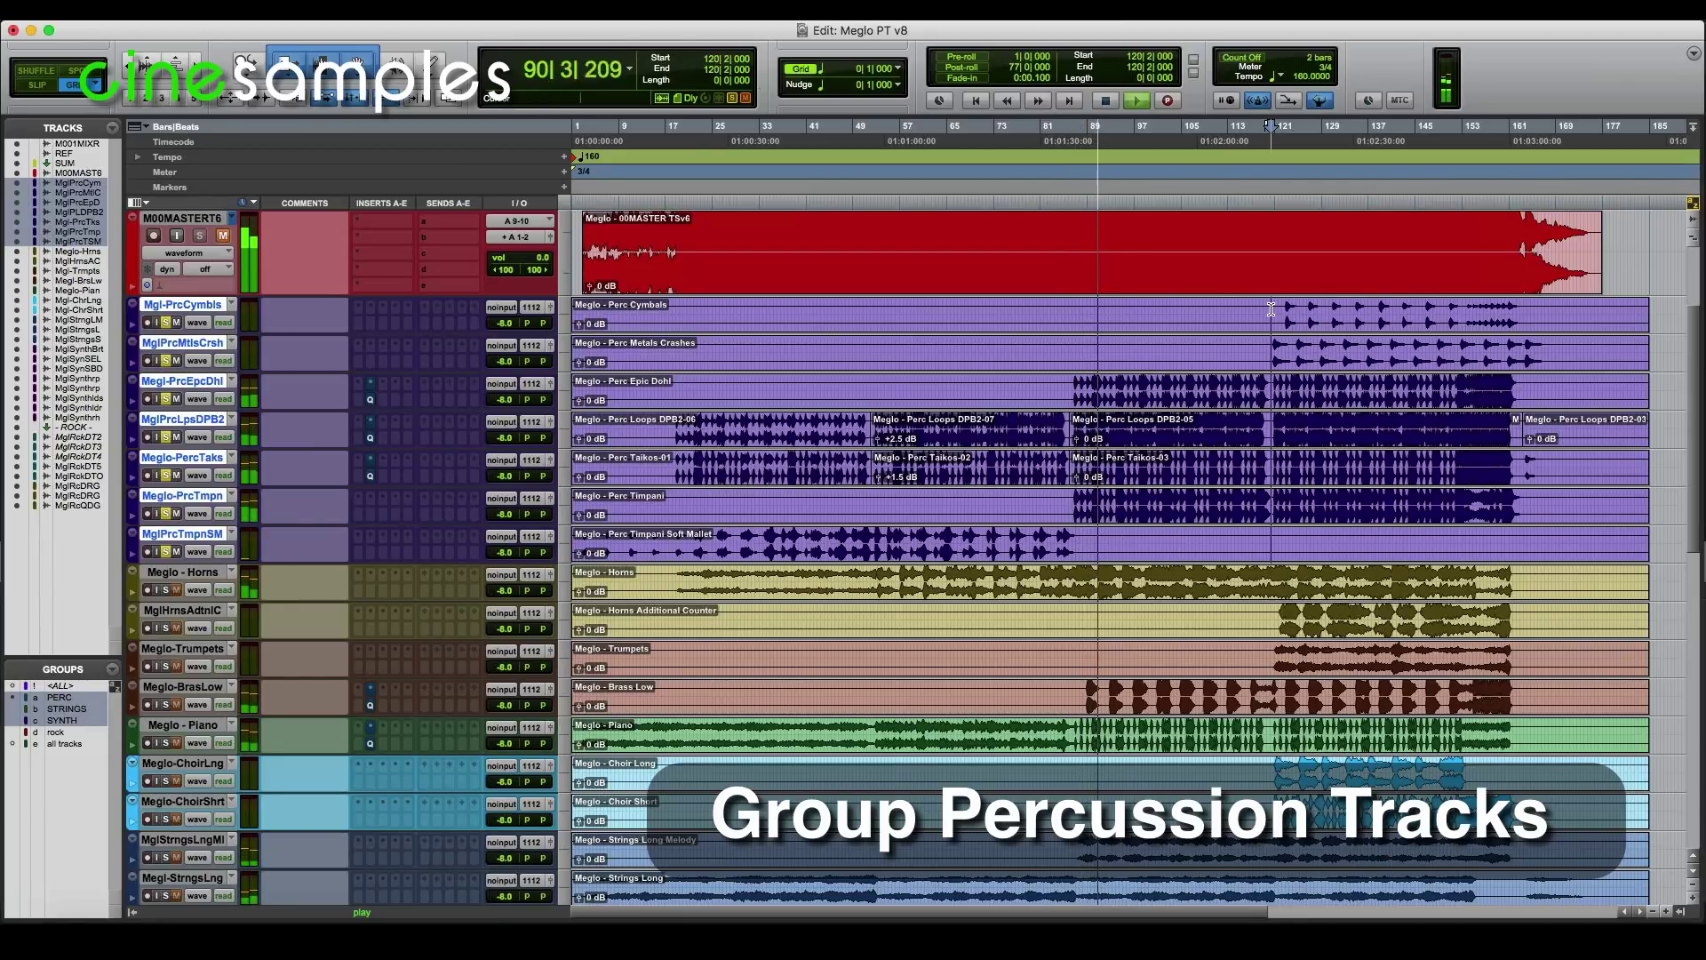
{"action": "key", "text": "space"}
{"action": "left_click", "coordinate": [1271, 310]}
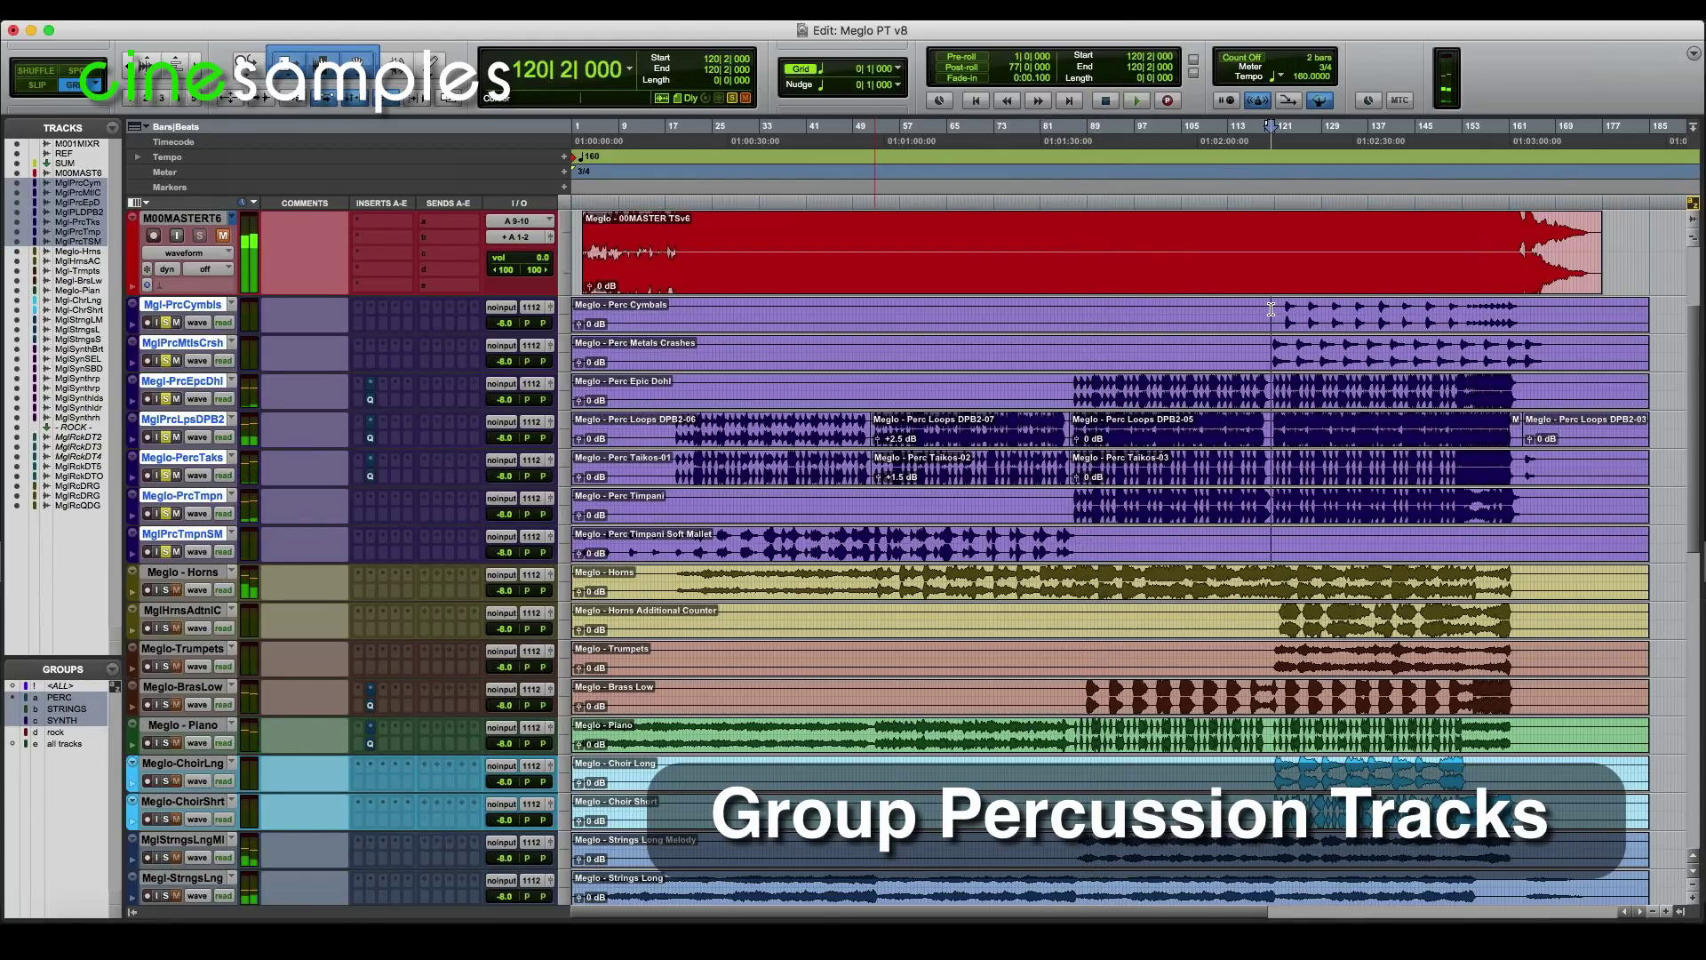
{"action": "key", "text": "space"}
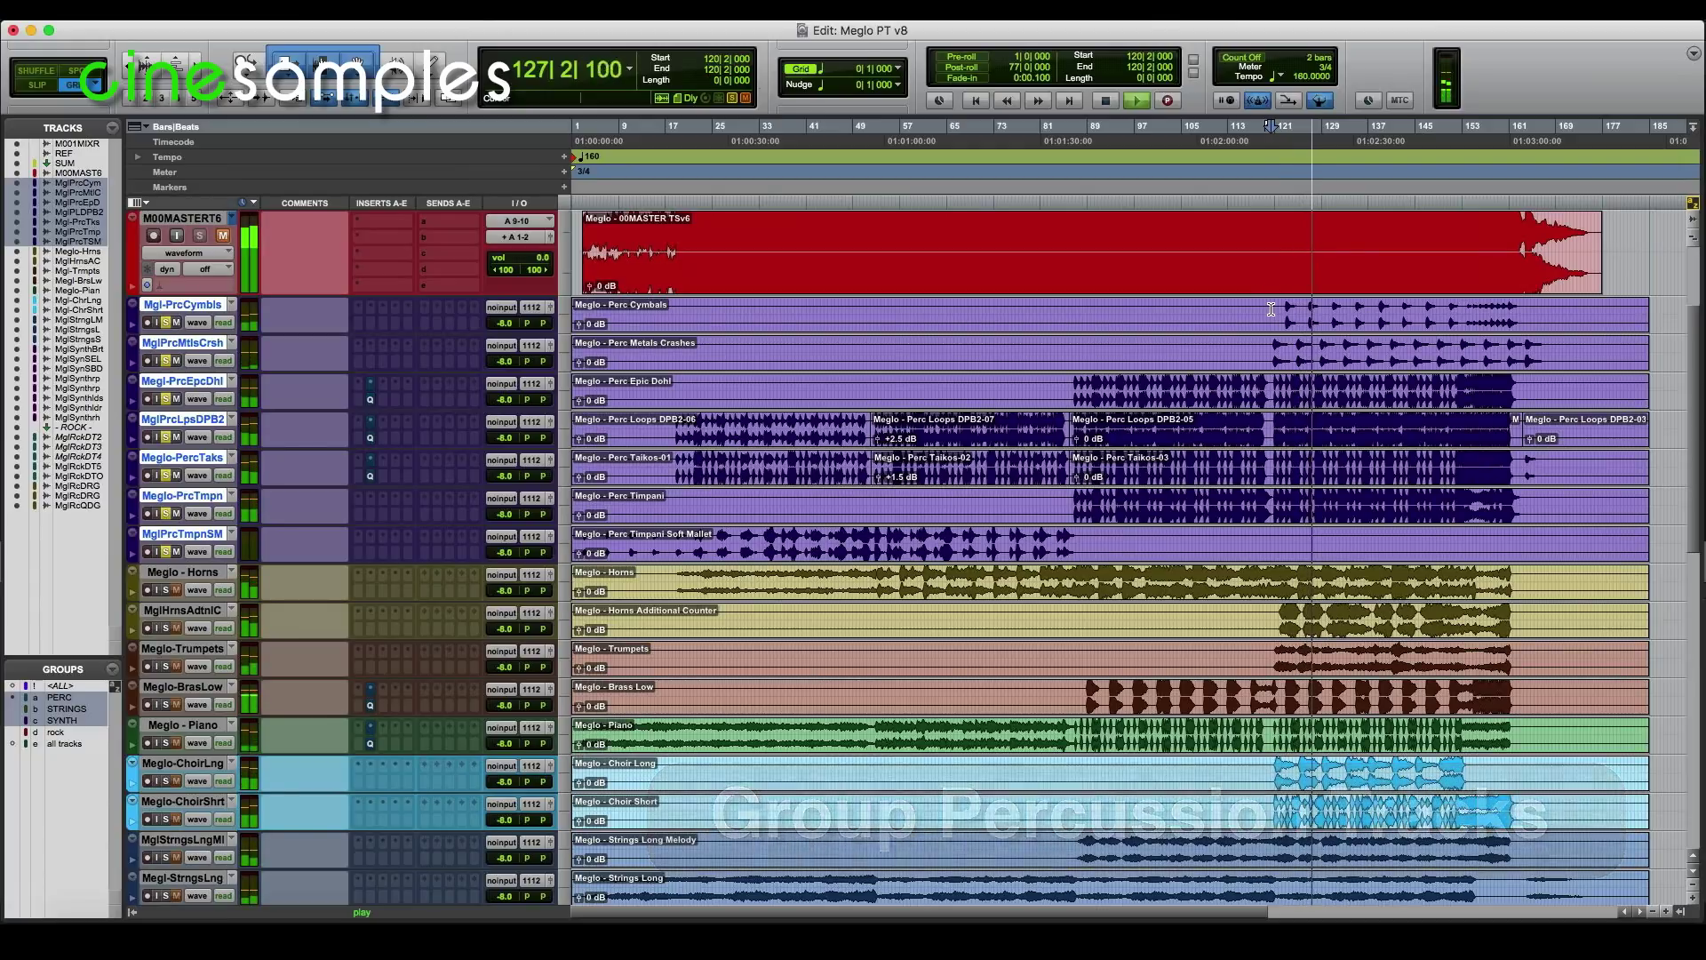
{"action": "key", "text": "space"}
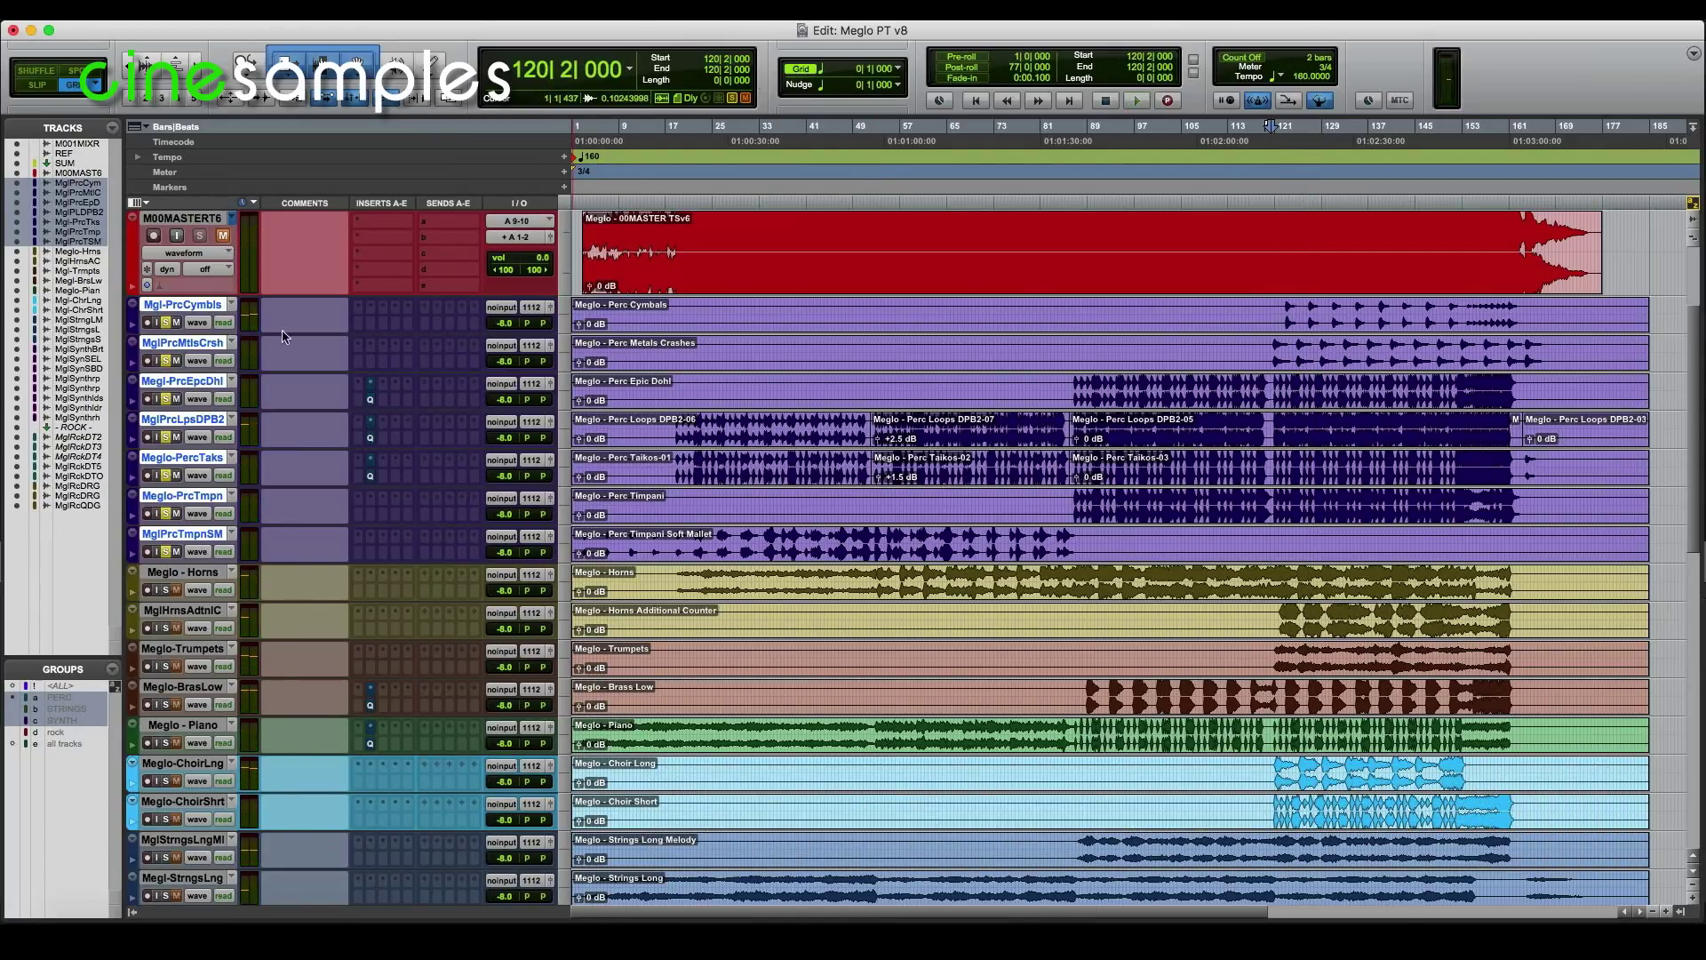
Solo only the Perc Cymbals track and play it from bar 122, beat 3
{"action": "left_click", "coordinate": [167, 322], "text": "super"}
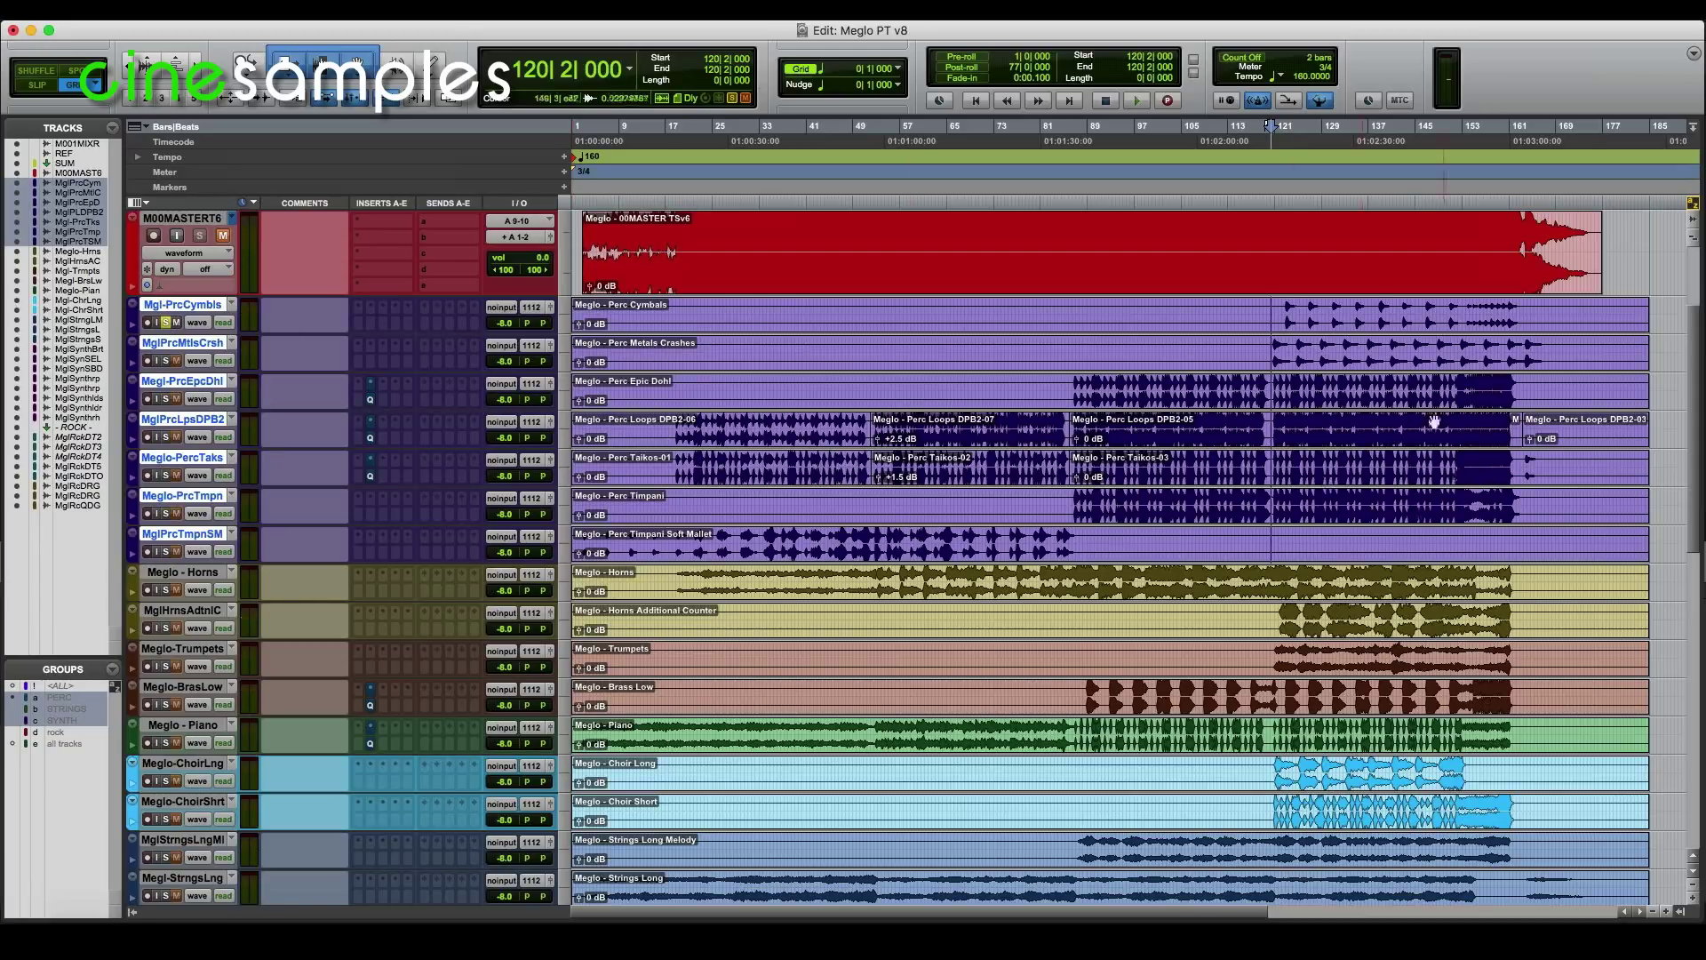
{"action": "left_click", "coordinate": [1285, 318]}
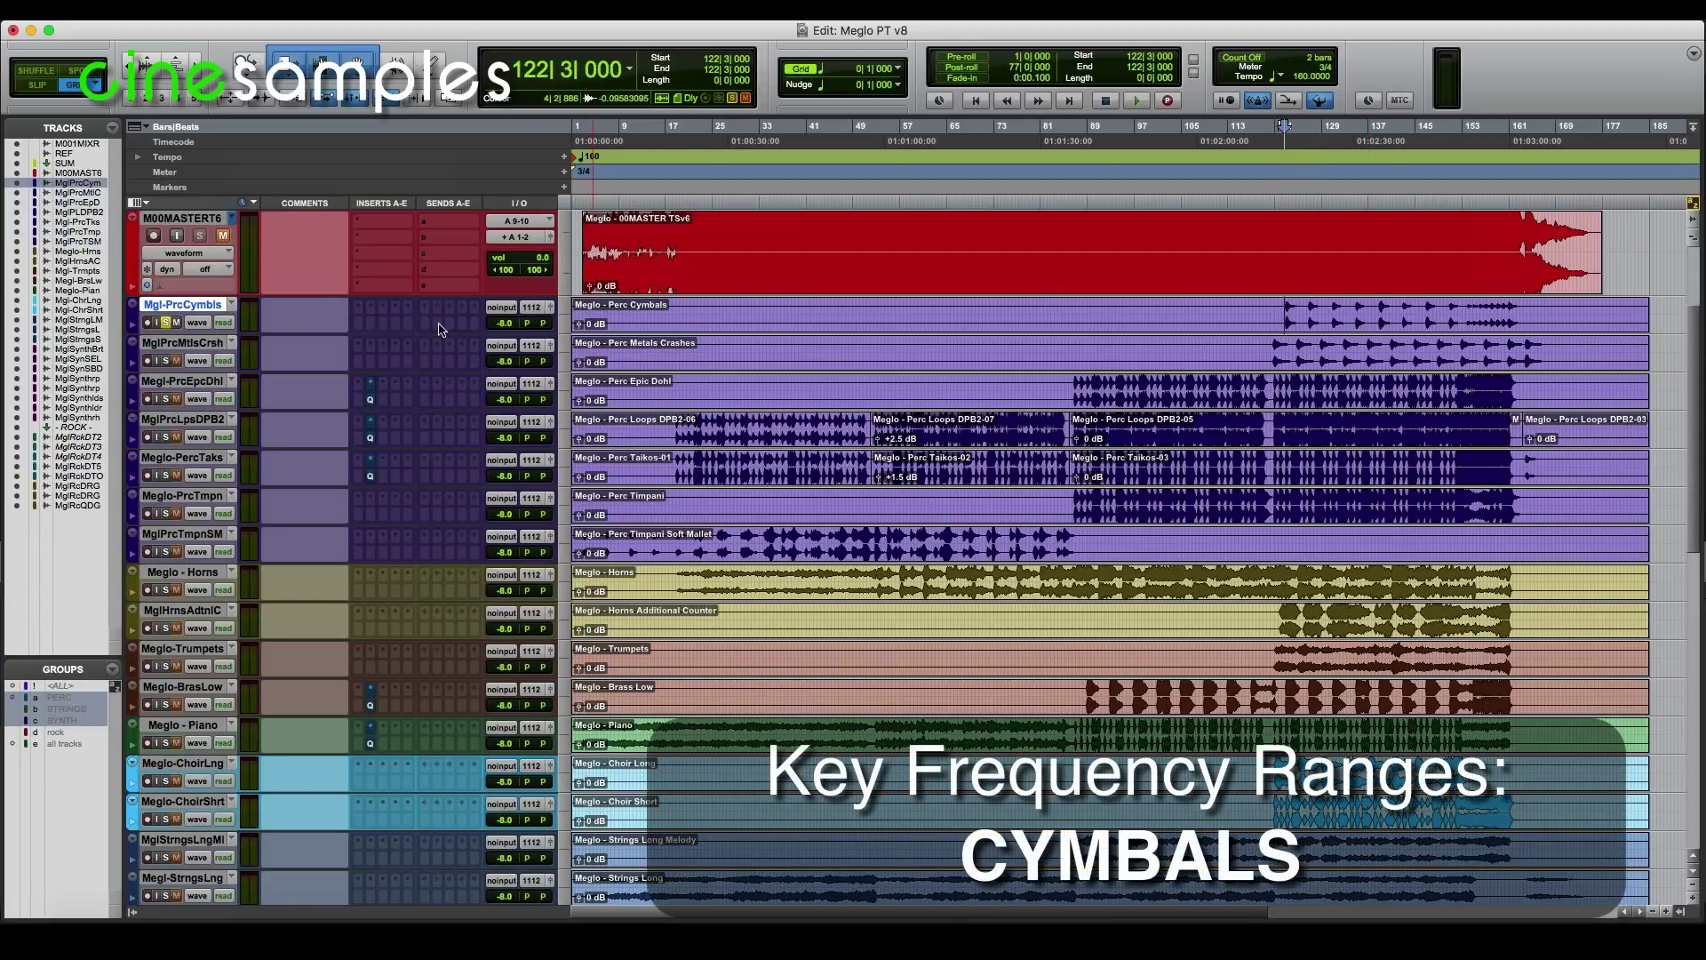
{"action": "key", "text": "space"}
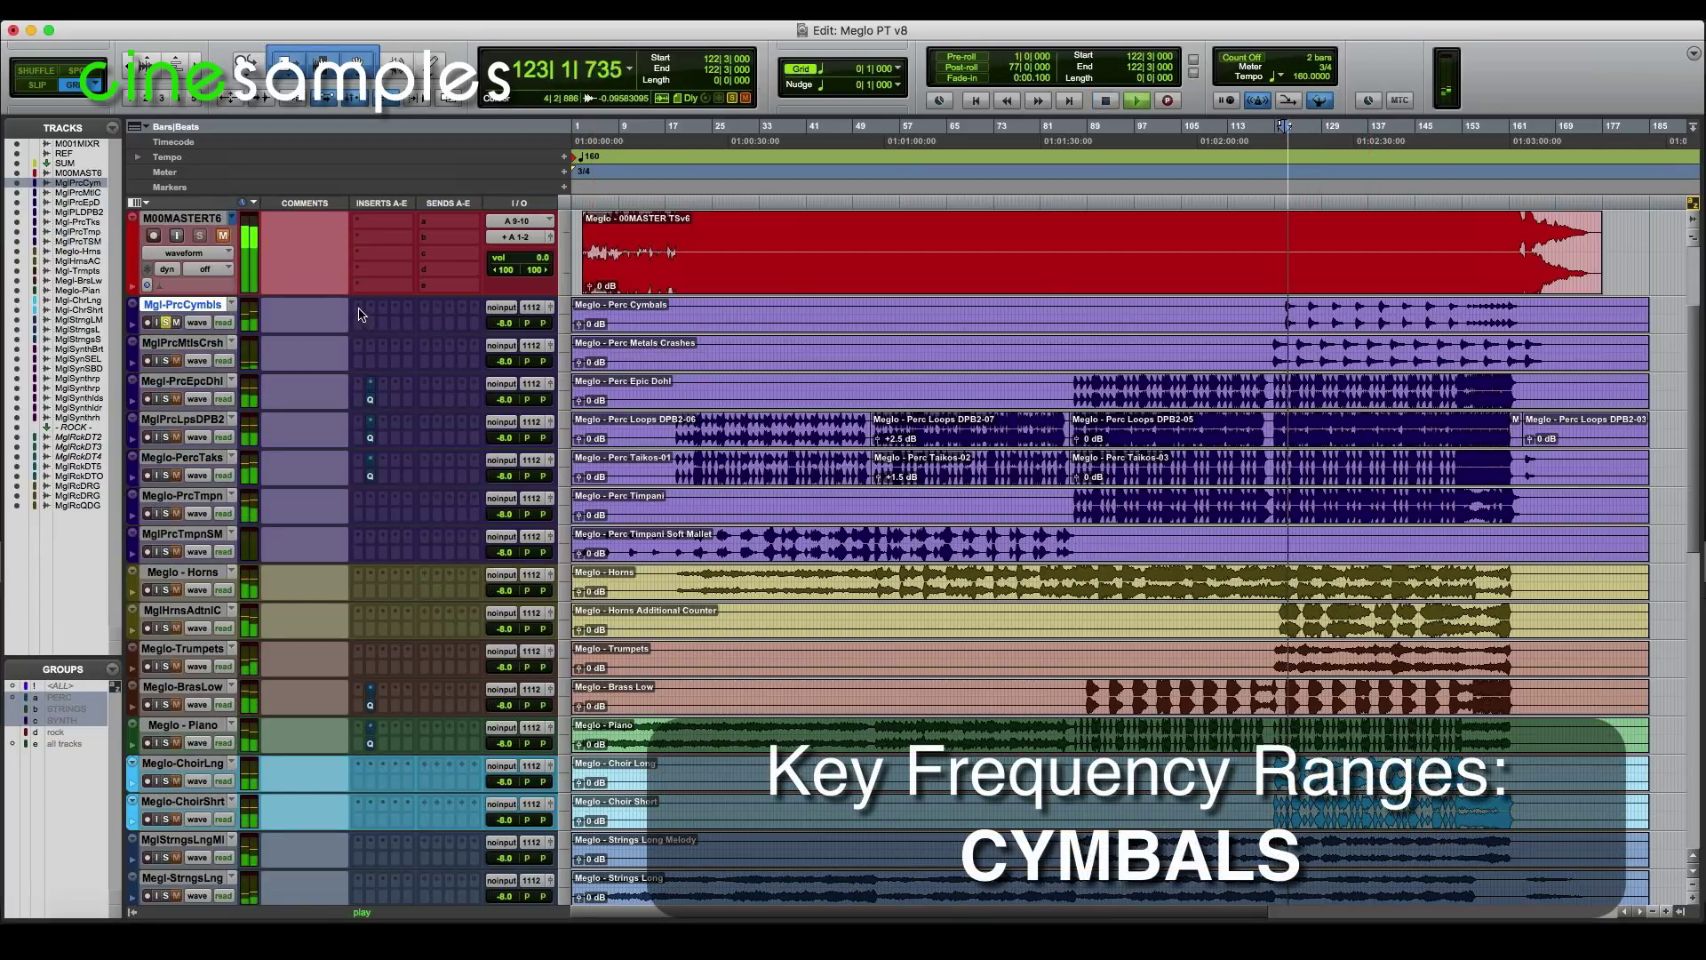
Insert FabFilter Pro-Q 3 on the Perc Cymbals track and enable its auto gain
{"action": "left_click", "coordinate": [364, 318]}
{"action": "left_click", "coordinate": [384, 345]}
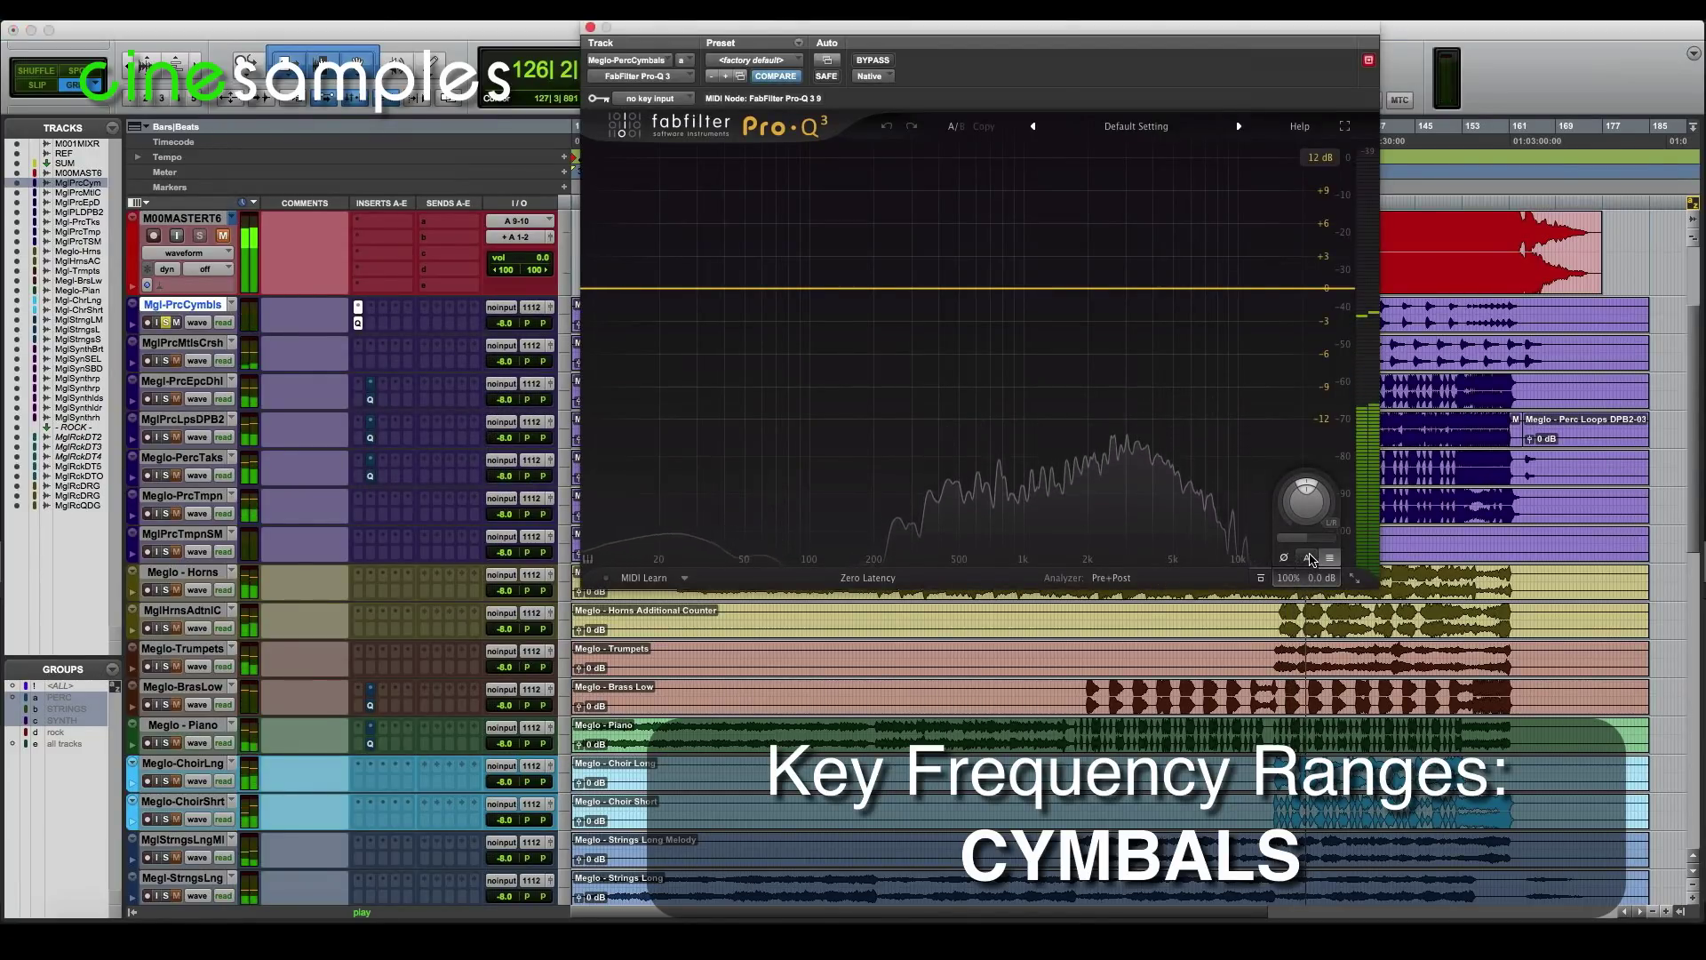
{"action": "left_click", "coordinate": [1308, 559]}
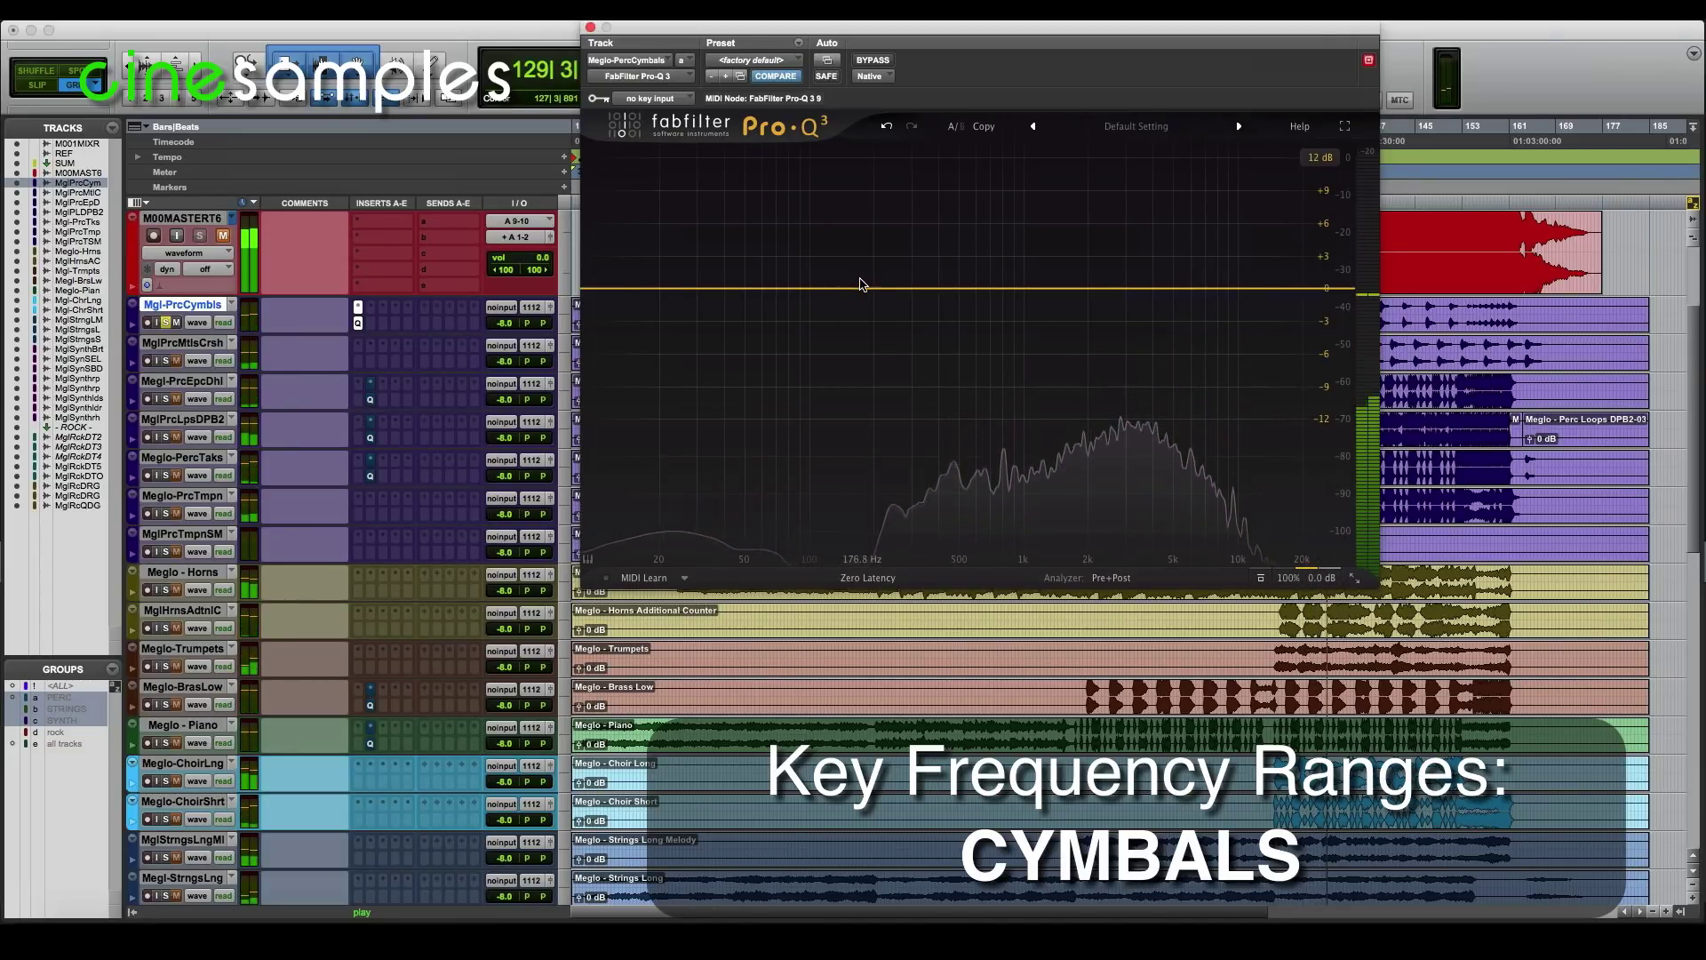
Sweep a boosted bell band from about 200 Hz up the spectrum on the cymbals, then remove the EQ insert
{"action": "left_click_drag", "start_coordinate": [869, 288], "coordinate": [1162, 184]}
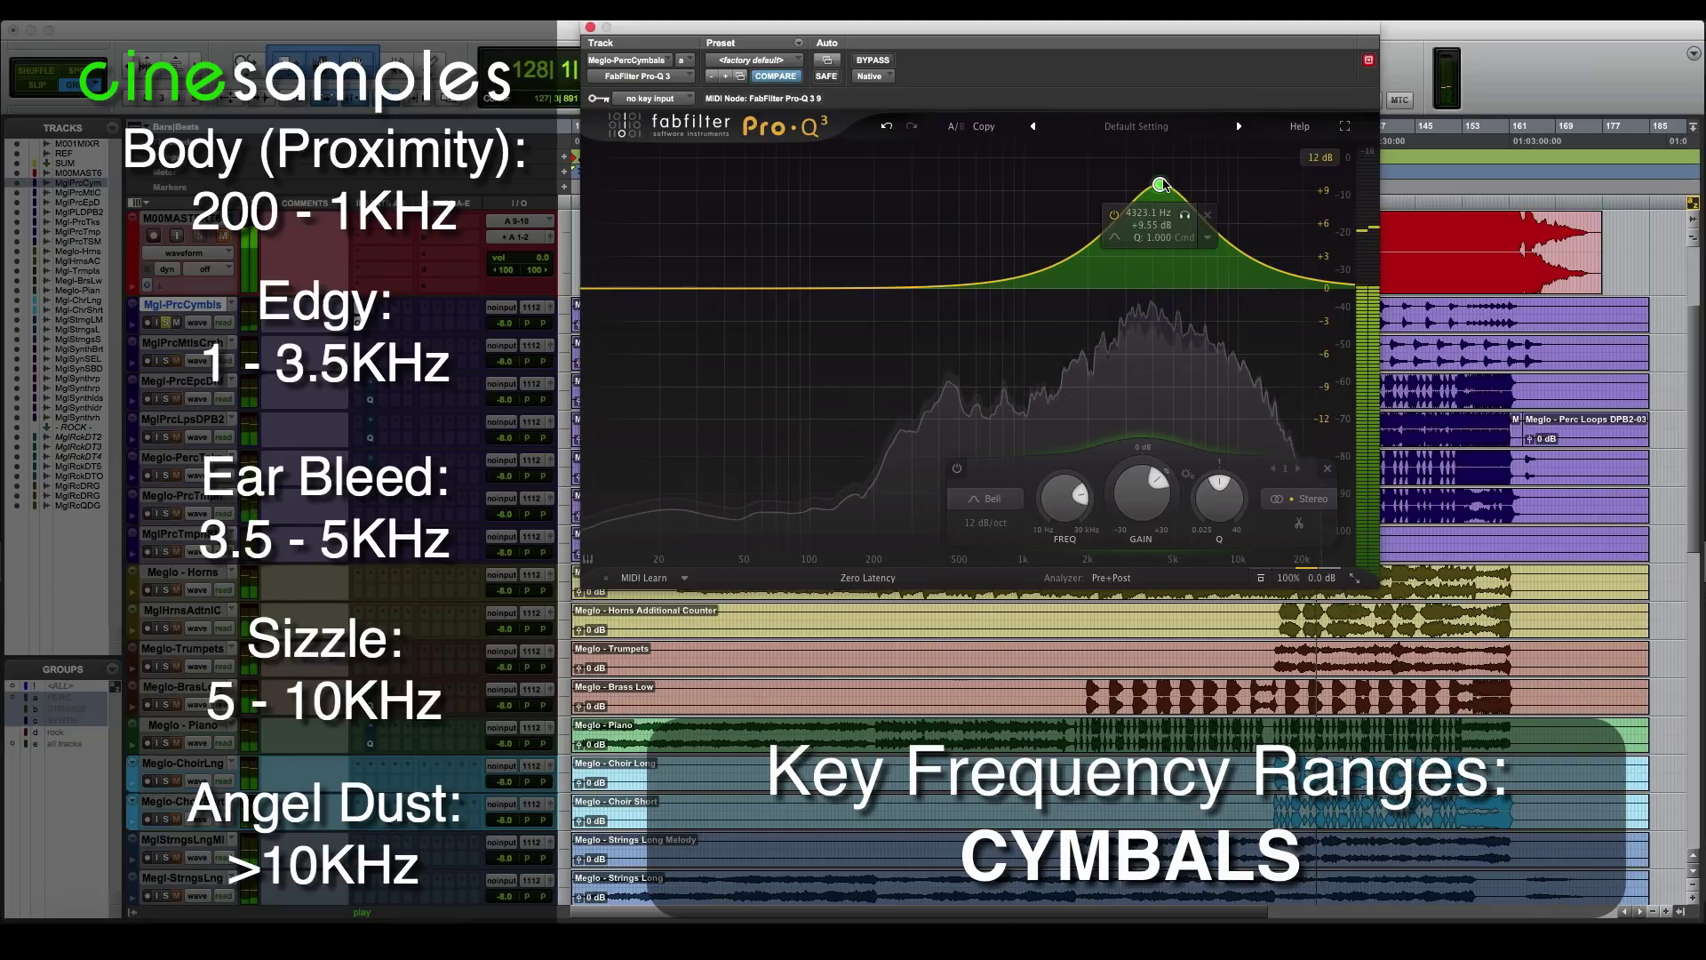
{"action": "left_click_drag", "start_coordinate": [1161, 184], "coordinate": [1223, 253]}
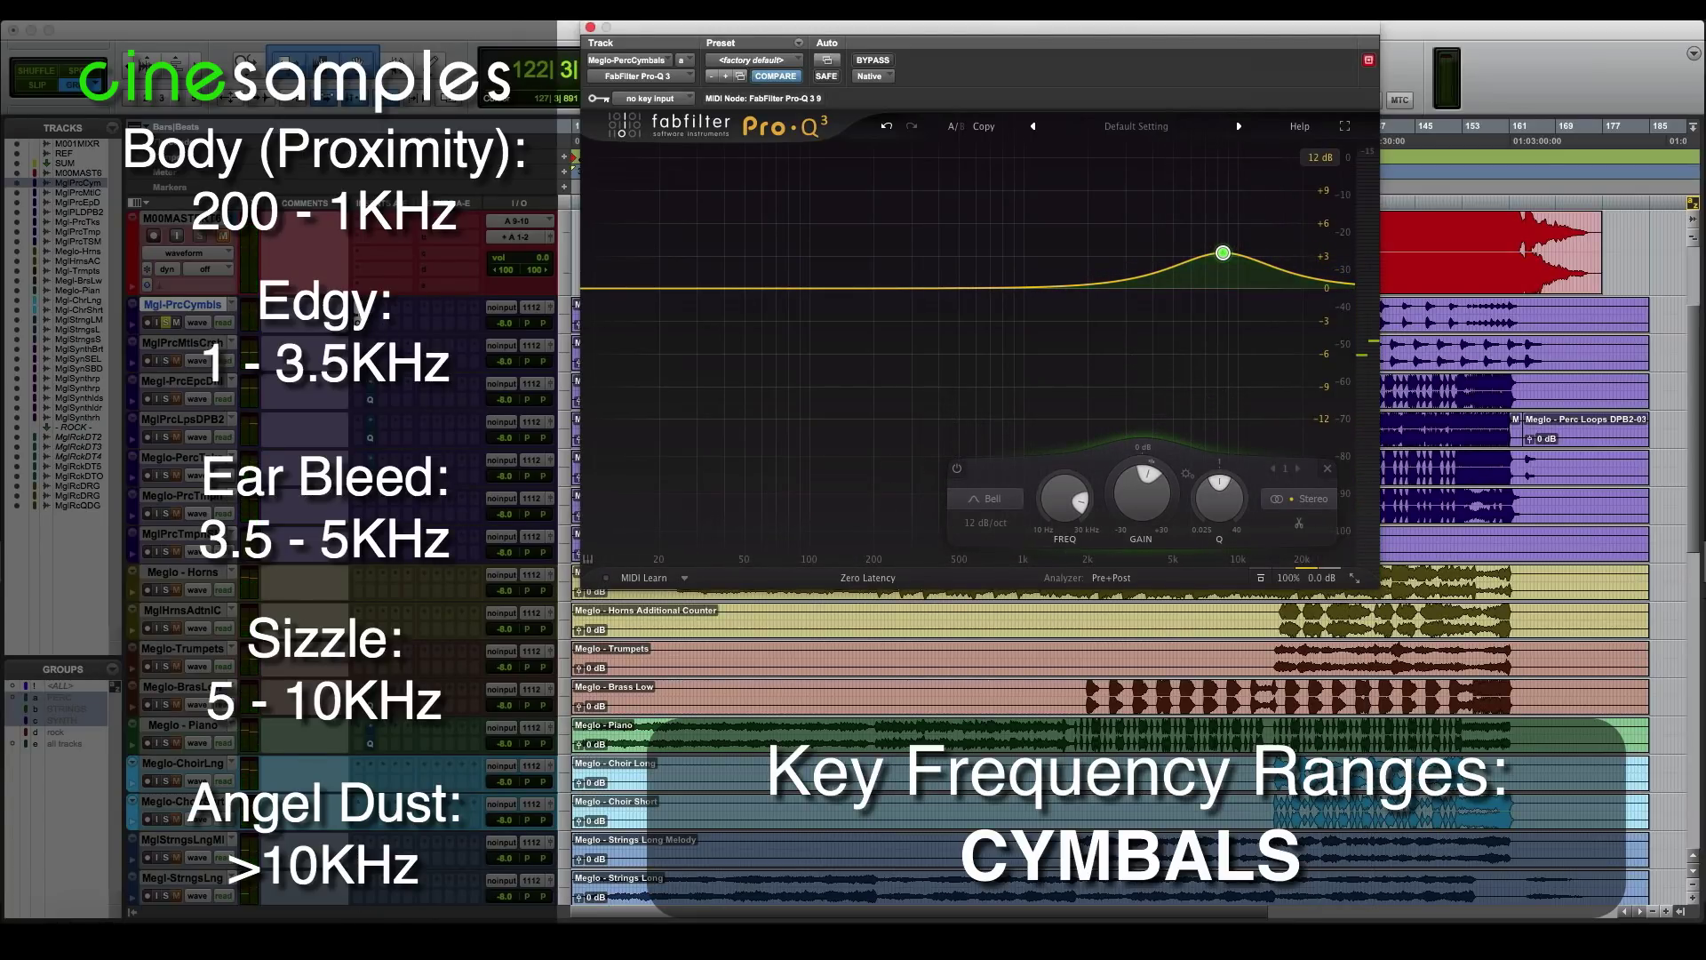
{"action": "left_click", "coordinate": [358, 321]}
{"action": "left_click", "coordinate": [391, 219]}
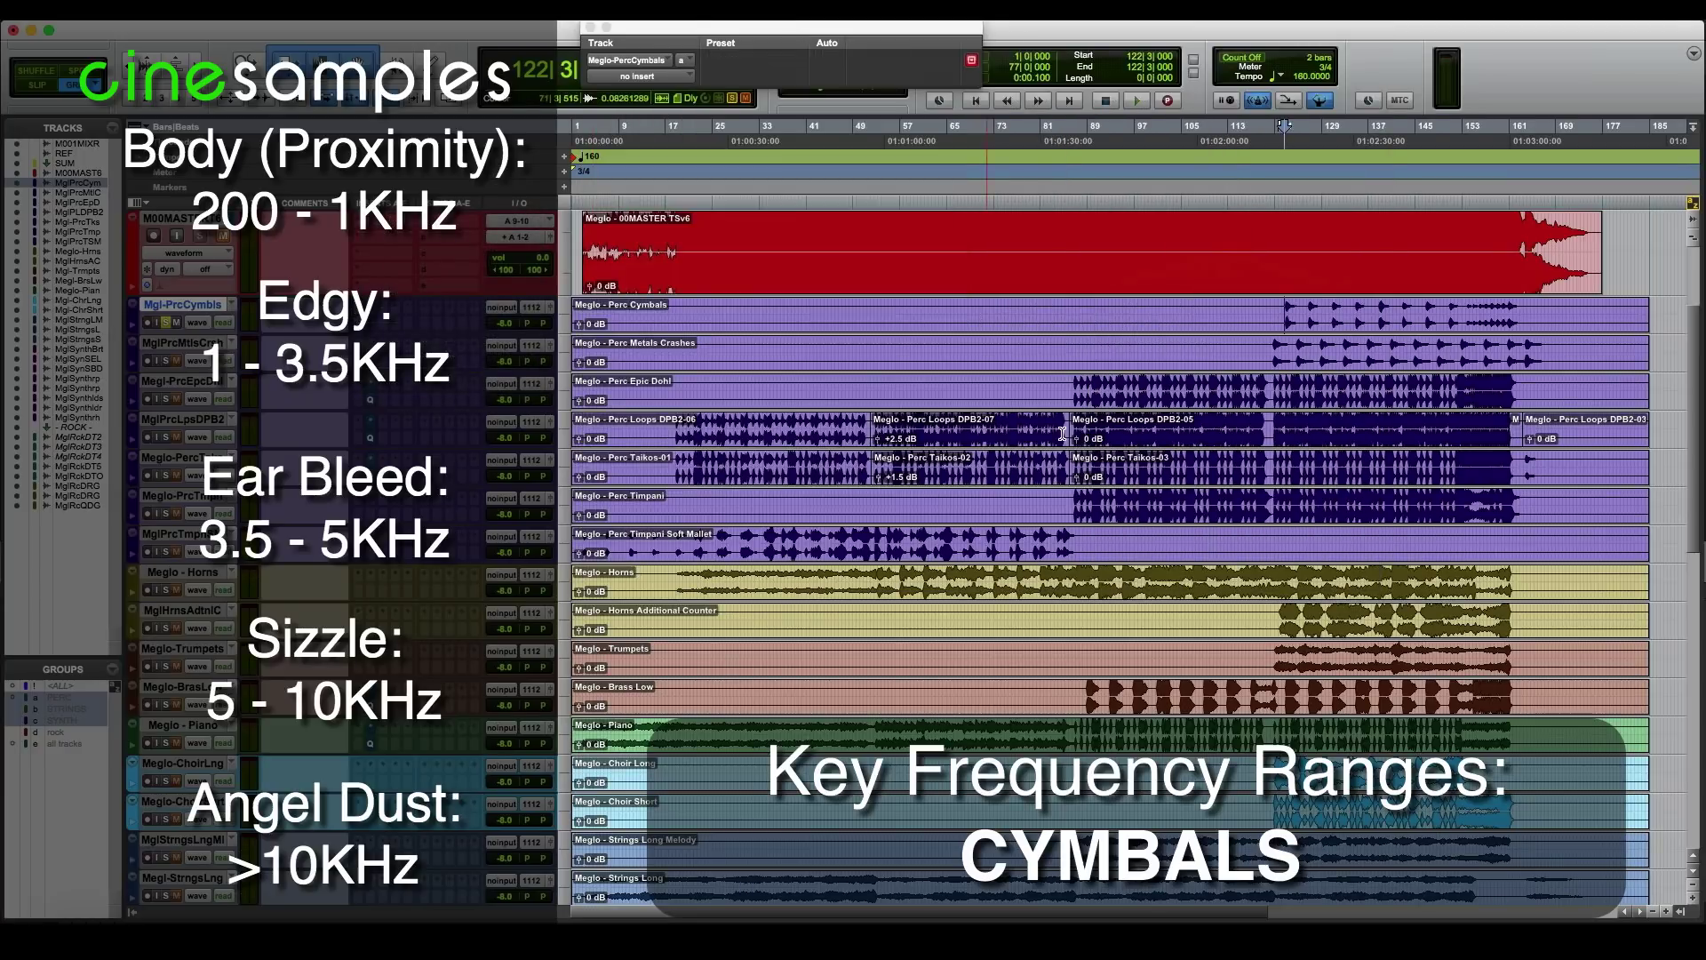
Solo the Perc Metals Crashes track and audition it from bar 121
{"action": "left_click", "coordinate": [1274, 349]}
{"action": "key", "text": "shift+s"}
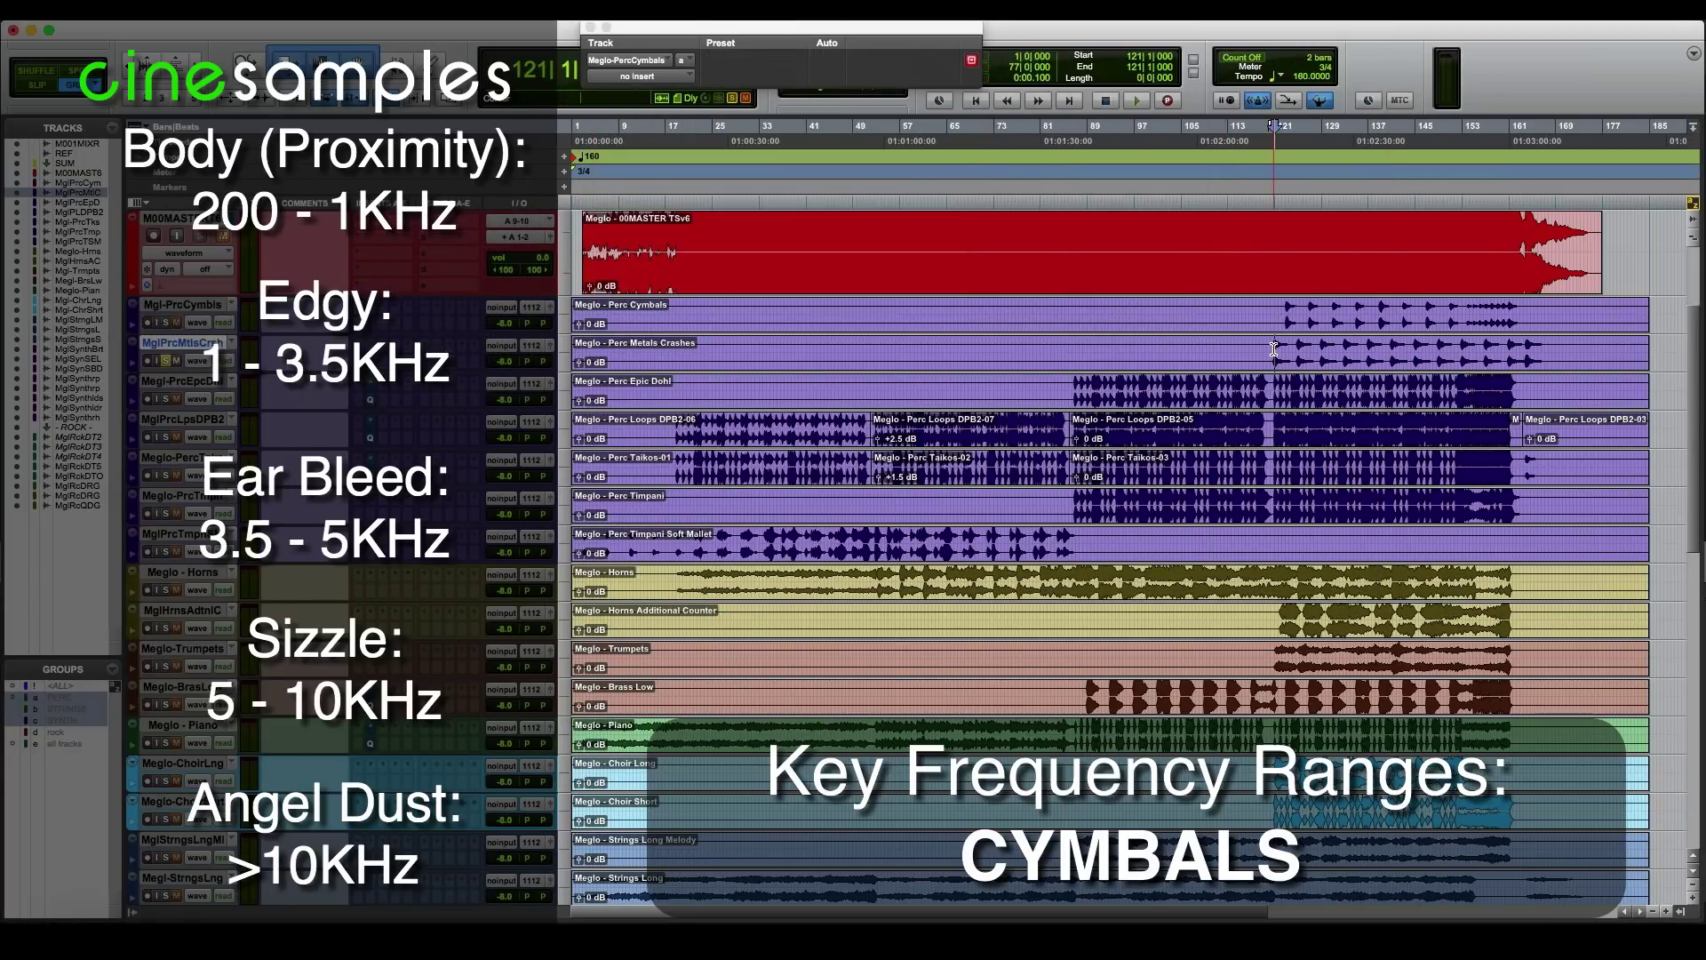
{"action": "key", "text": "space"}
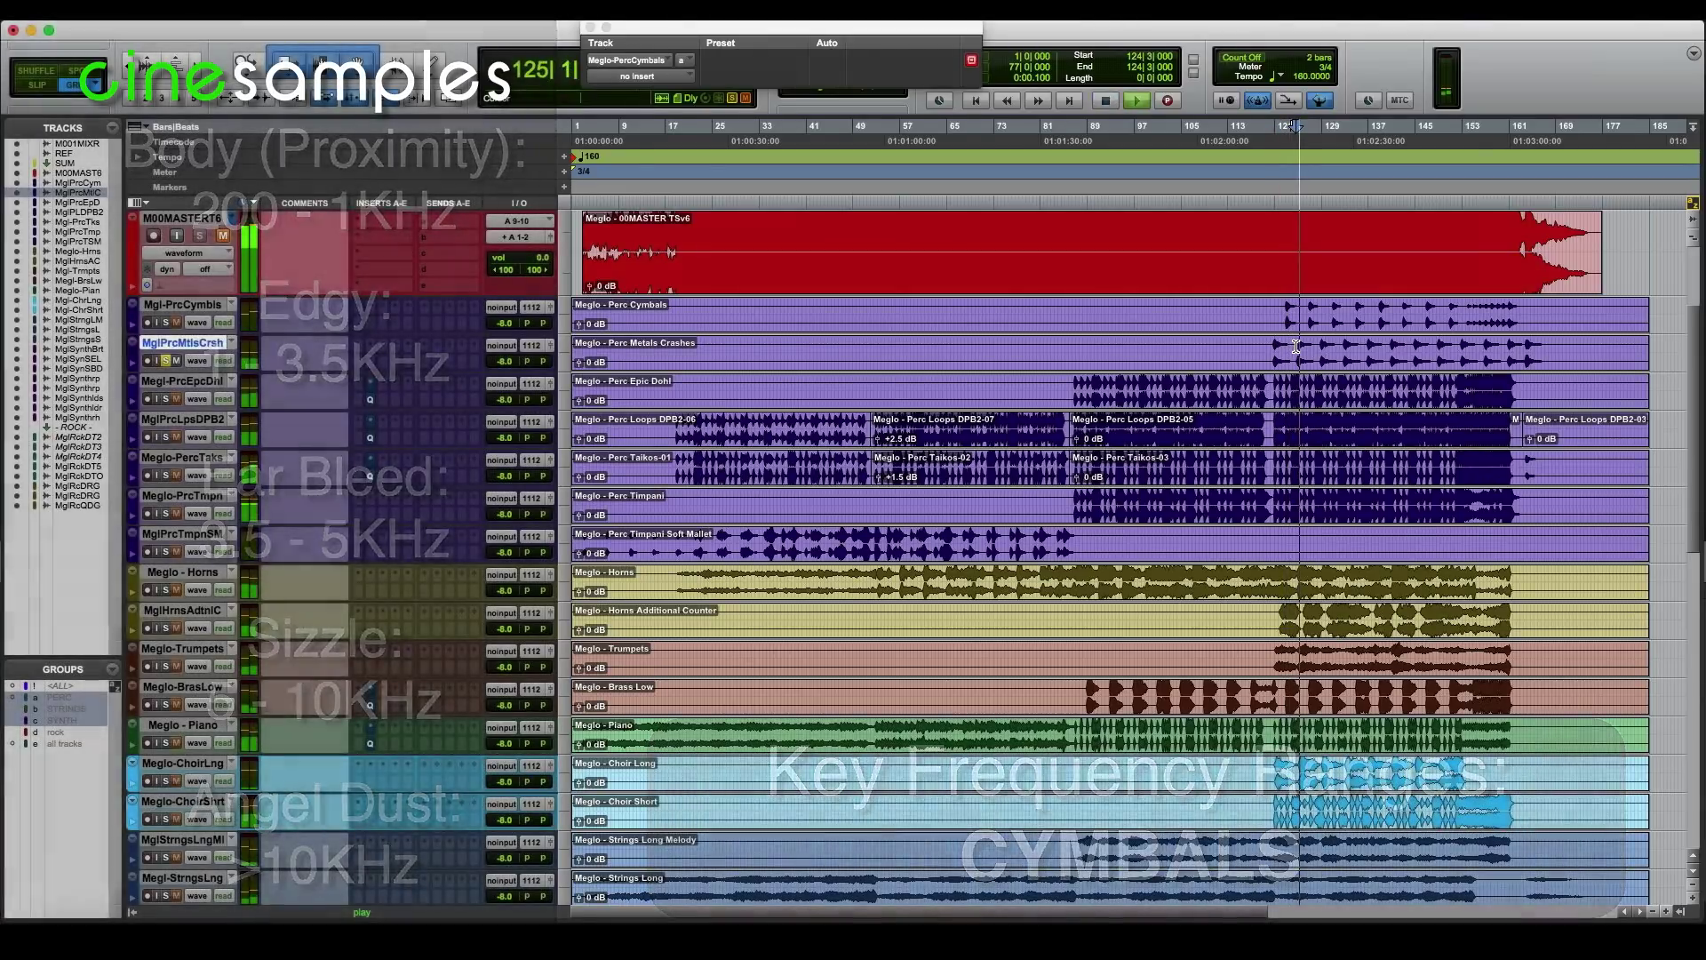
{"action": "key", "text": "space"}
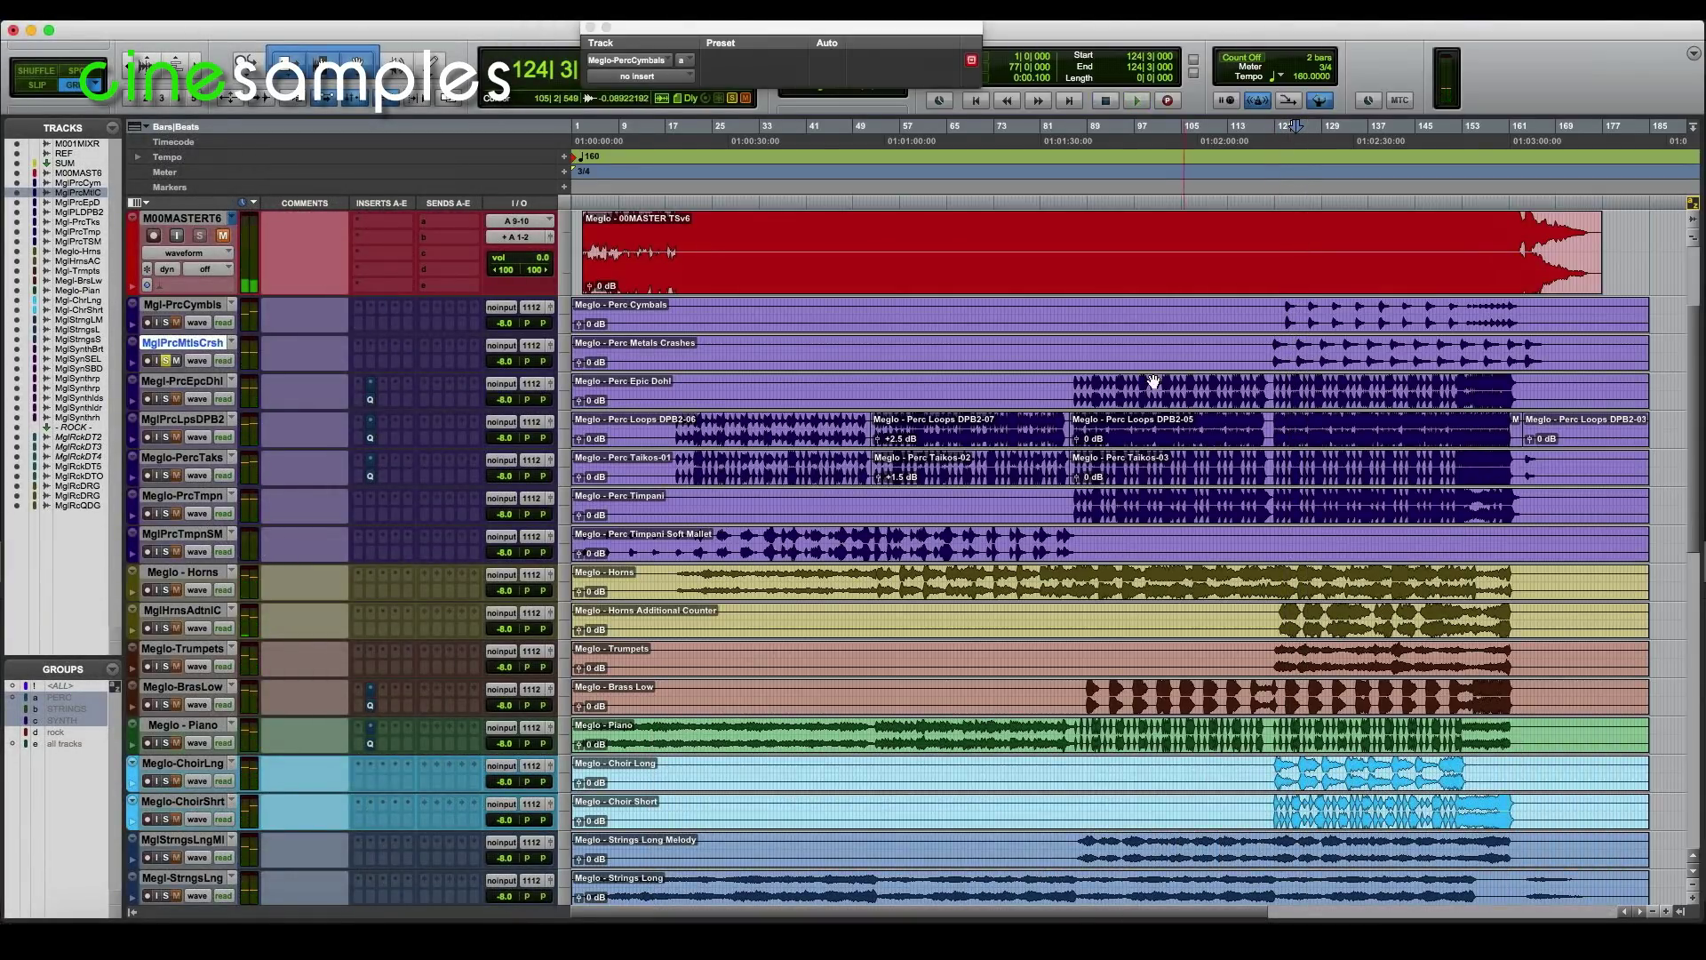
Solo the Perc Epic Dohl track at bar 87 and insert FabFilter Pro-Q 3 on it
{"action": "left_click", "coordinate": [1074, 384]}
{"action": "key", "text": "shift+s"}
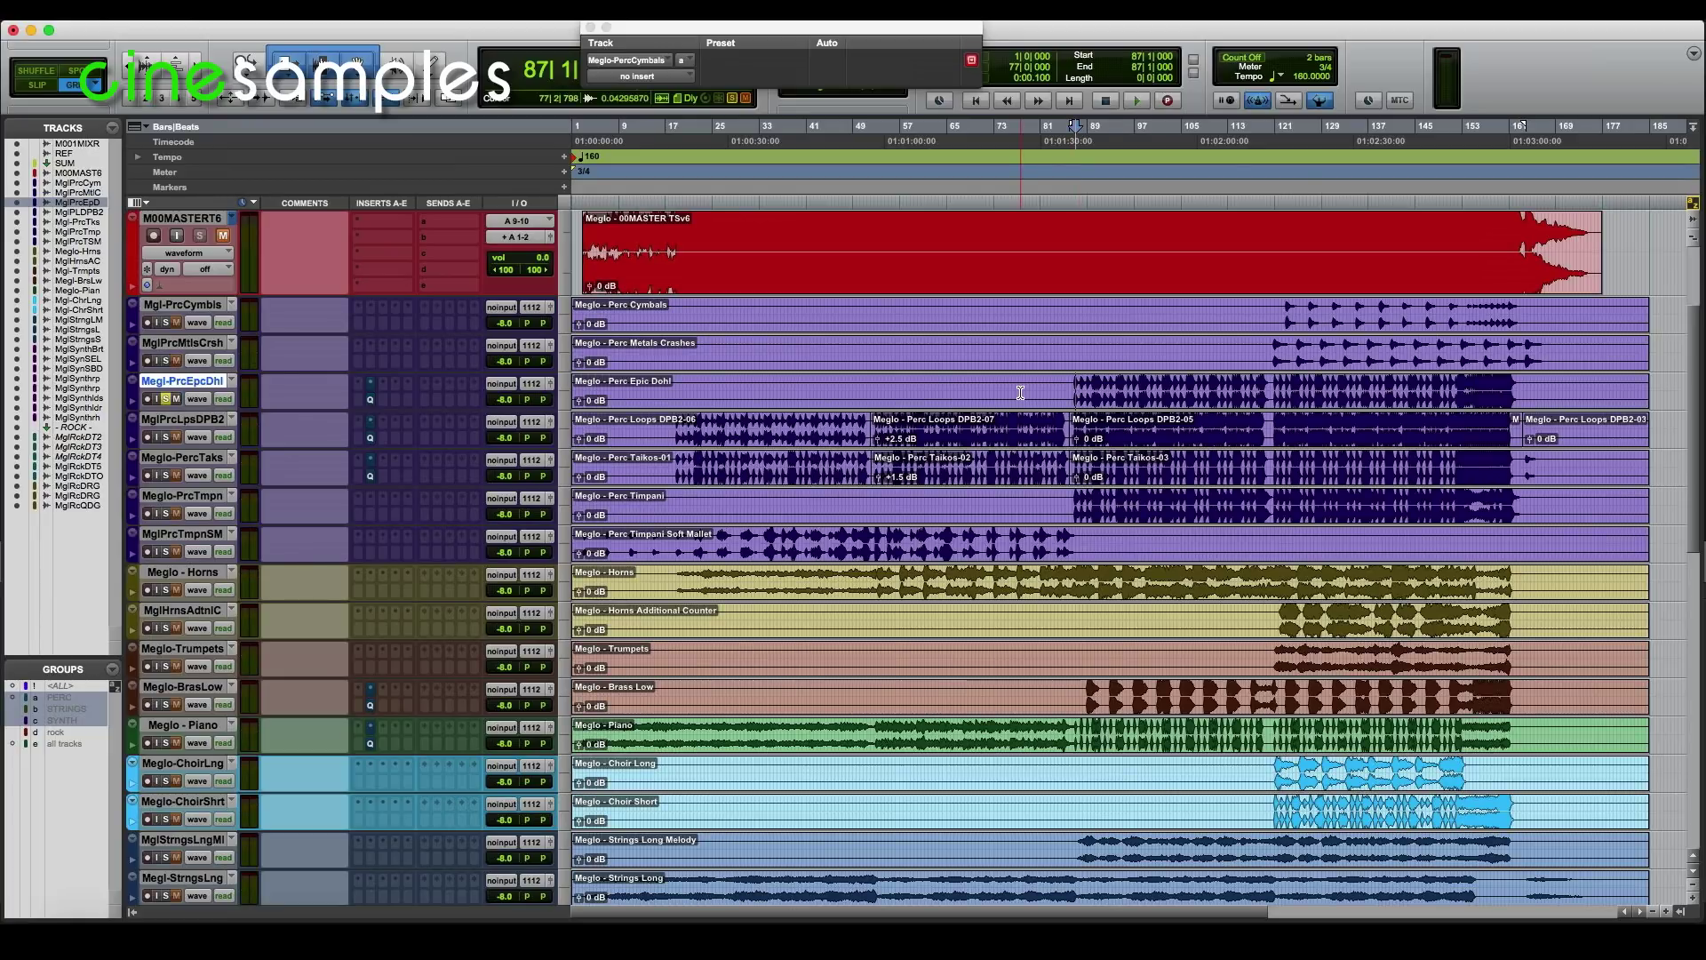
{"action": "left_click", "coordinate": [358, 384]}
{"action": "left_click", "coordinate": [375, 418]}
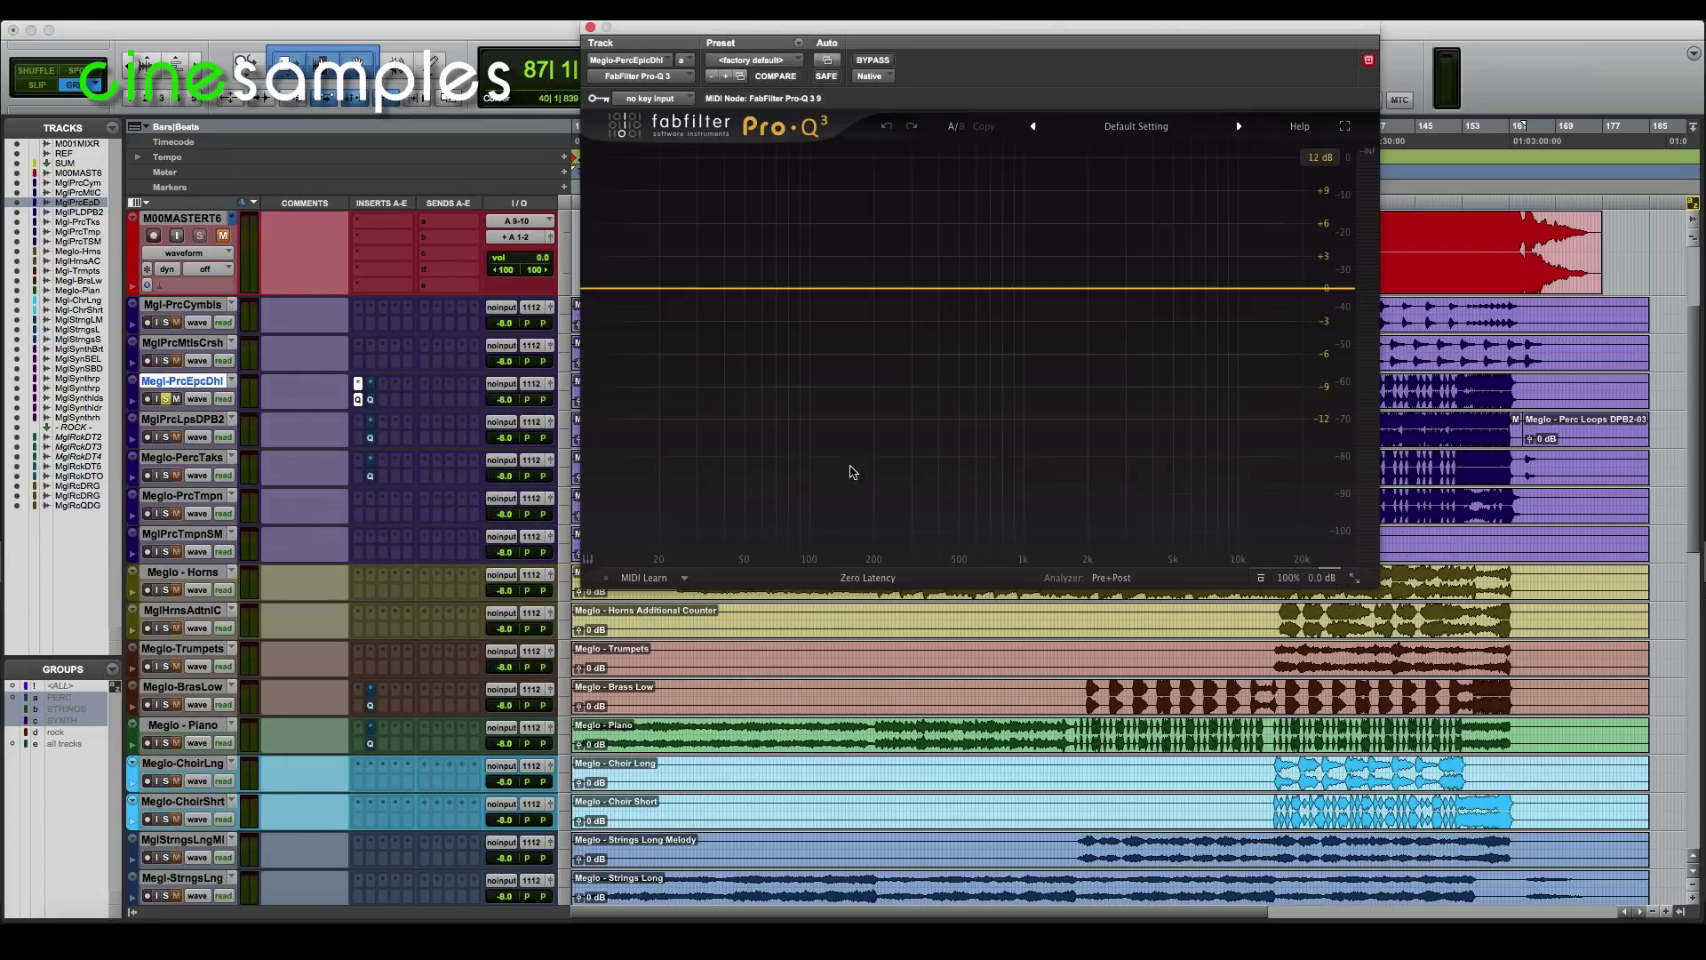
Play the Perc Epic Dohl track from bar 87 and enable auto gain in its EQ
{"action": "scroll", "coordinate": [1598, 520], "scroll_direction": "up", "scroll_amount": 3}
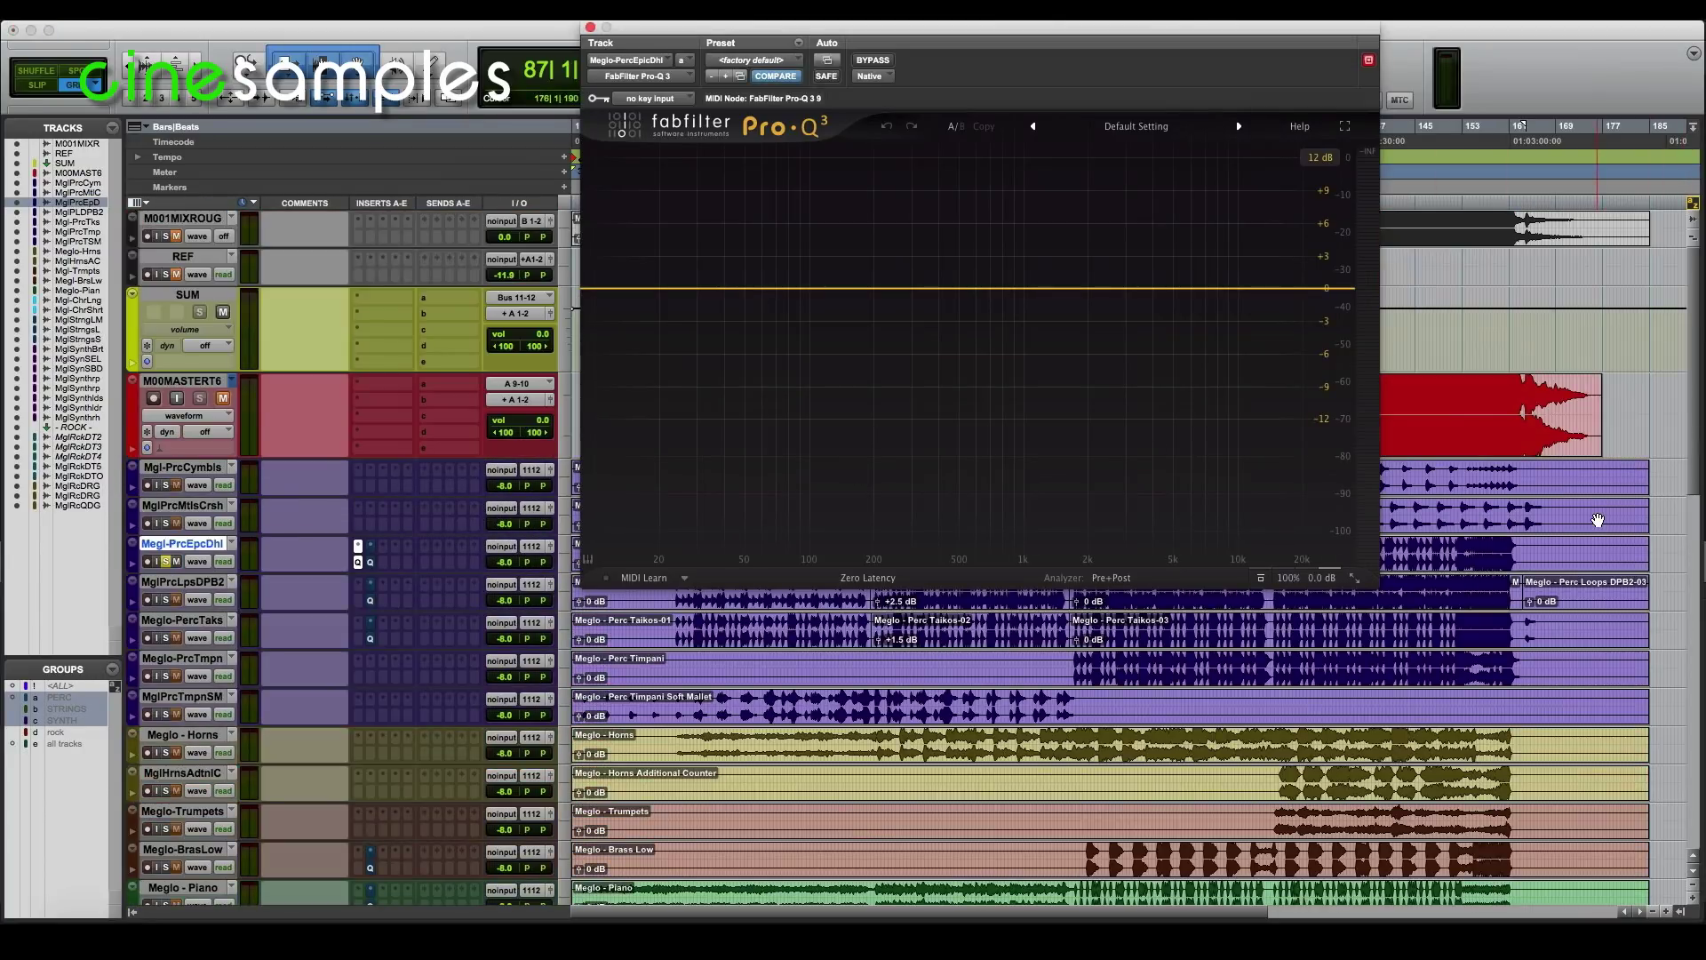
{"action": "key", "text": "space"}
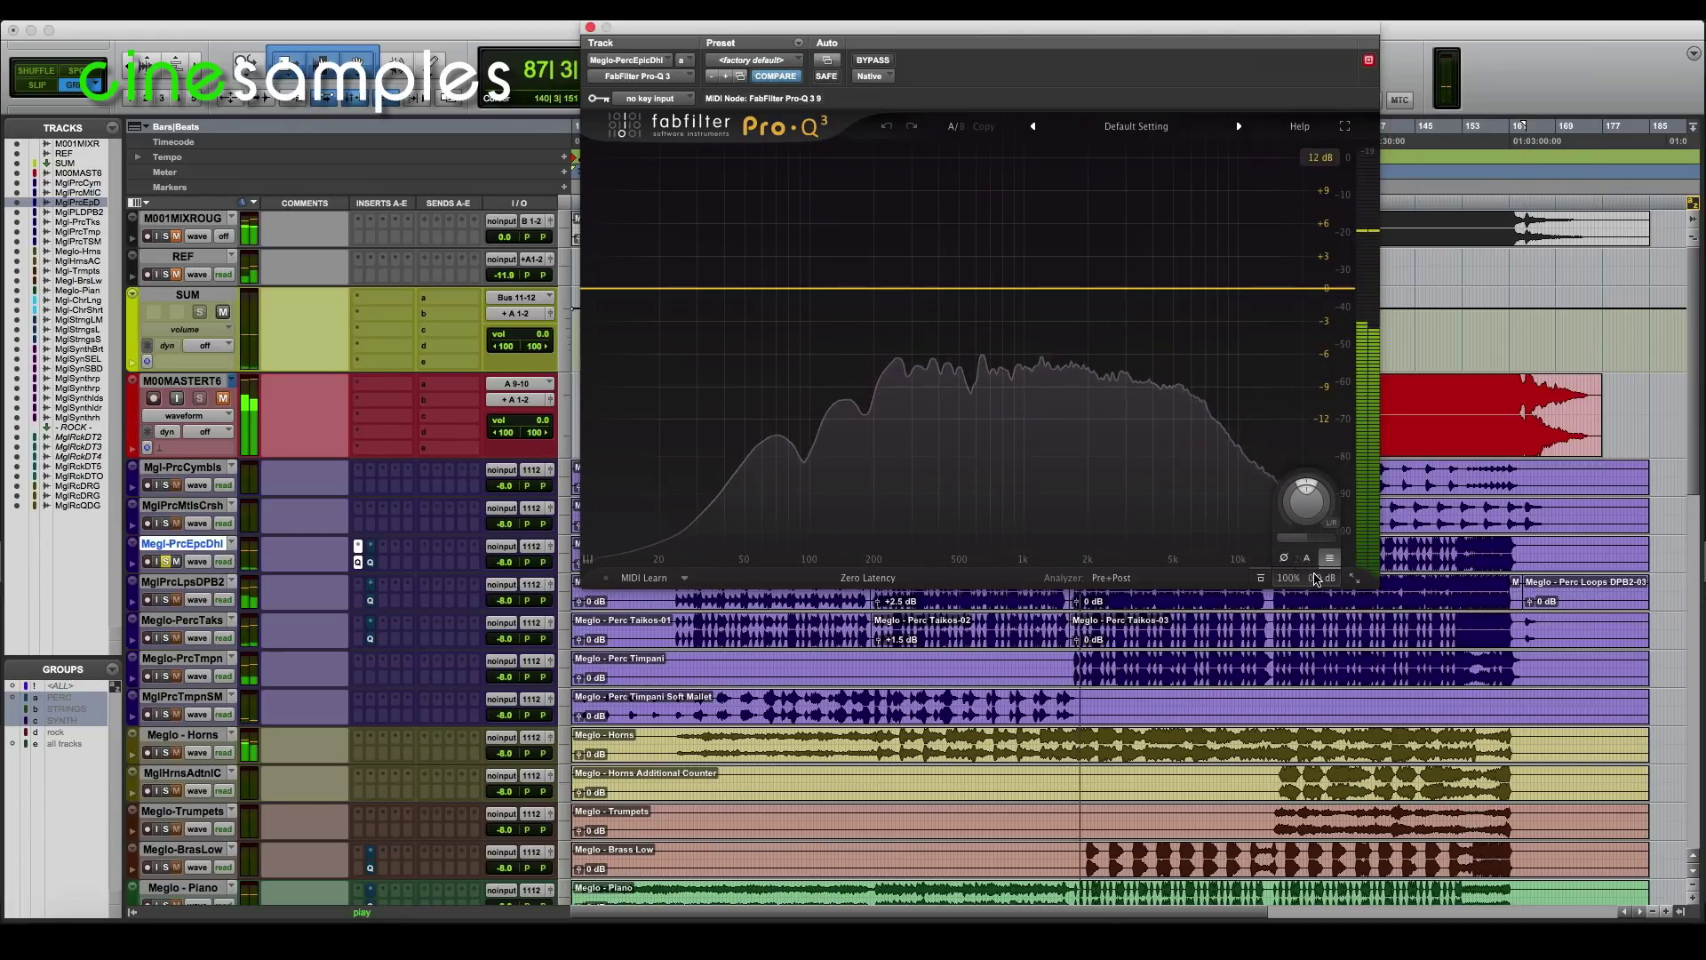
{"action": "left_click", "coordinate": [1306, 560]}
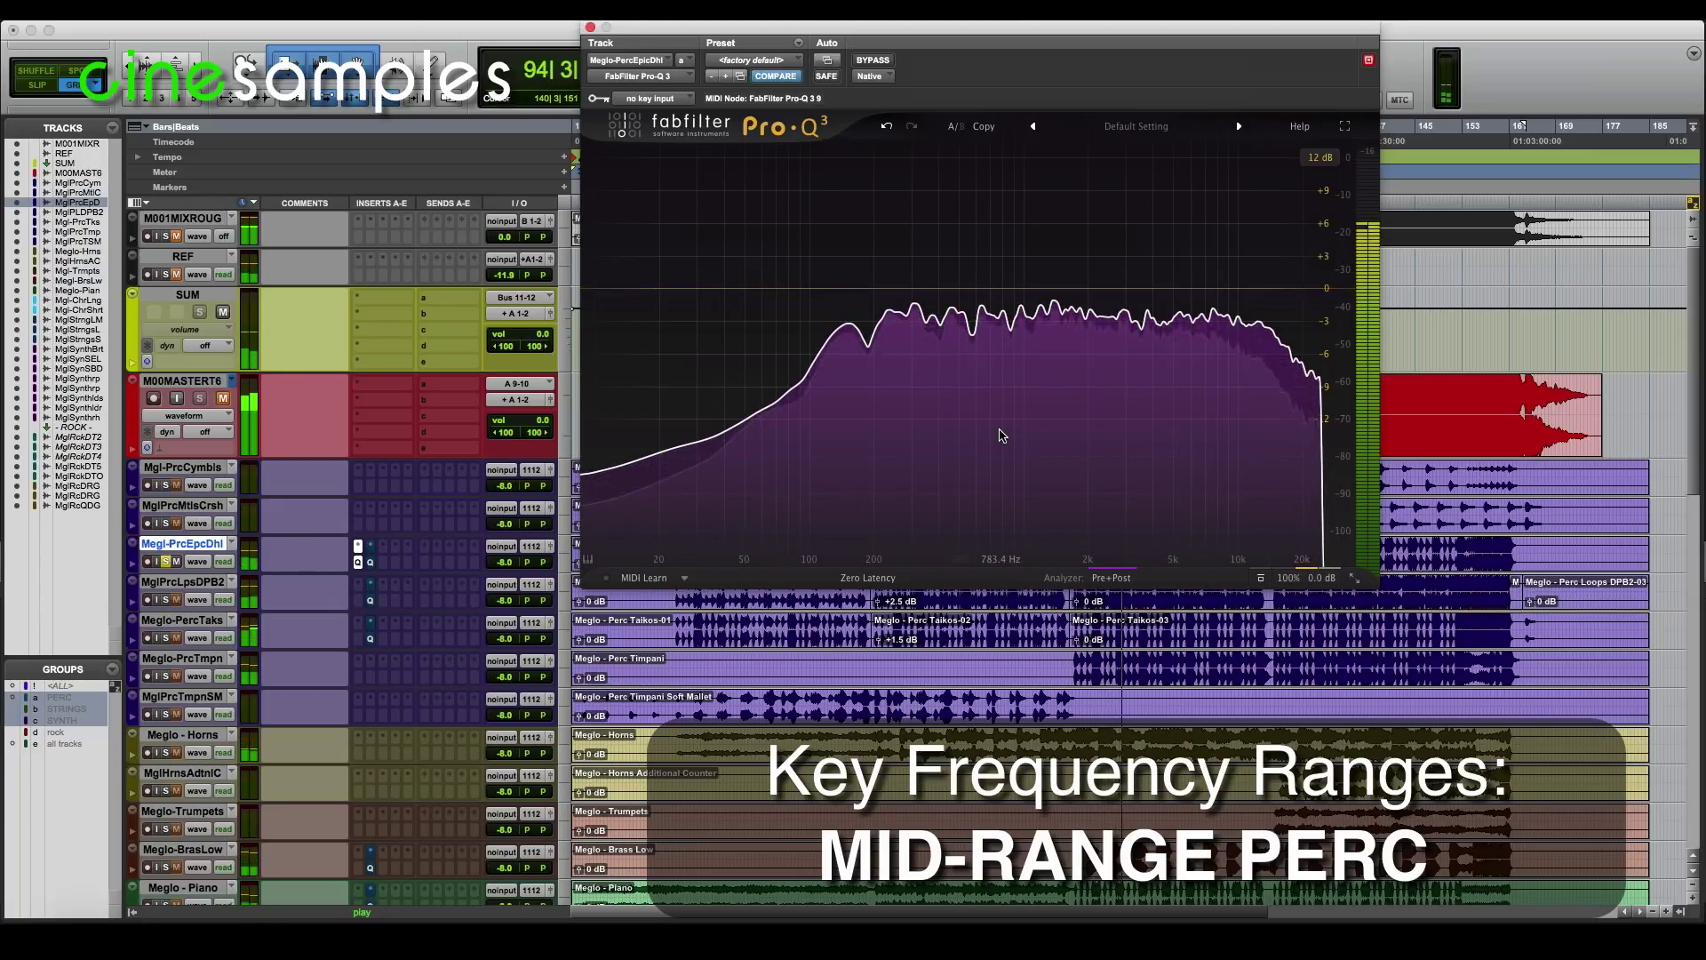
Sweep a bell band boosted about 9 dB from about 100 Hz to about 8.6 kHz on the Perc Epic Dohl EQ
{"action": "mouse_move", "coordinate": [906, 304]}
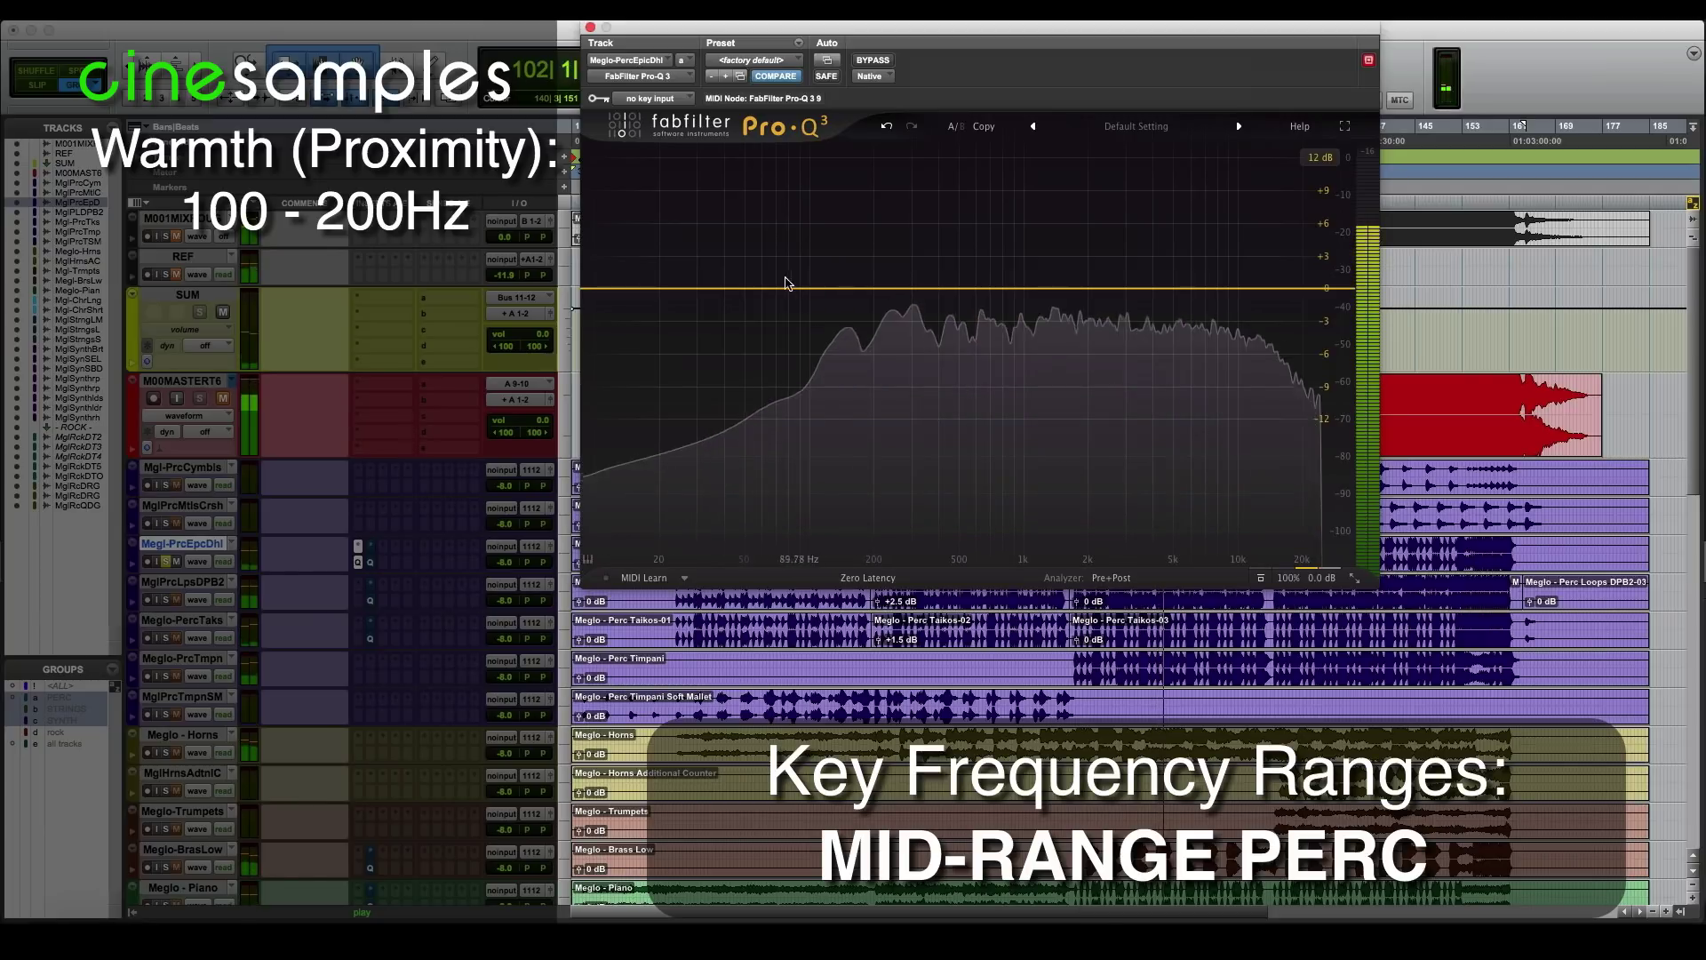
{"action": "left_click_drag", "start_coordinate": [822, 291], "coordinate": [870, 190]}
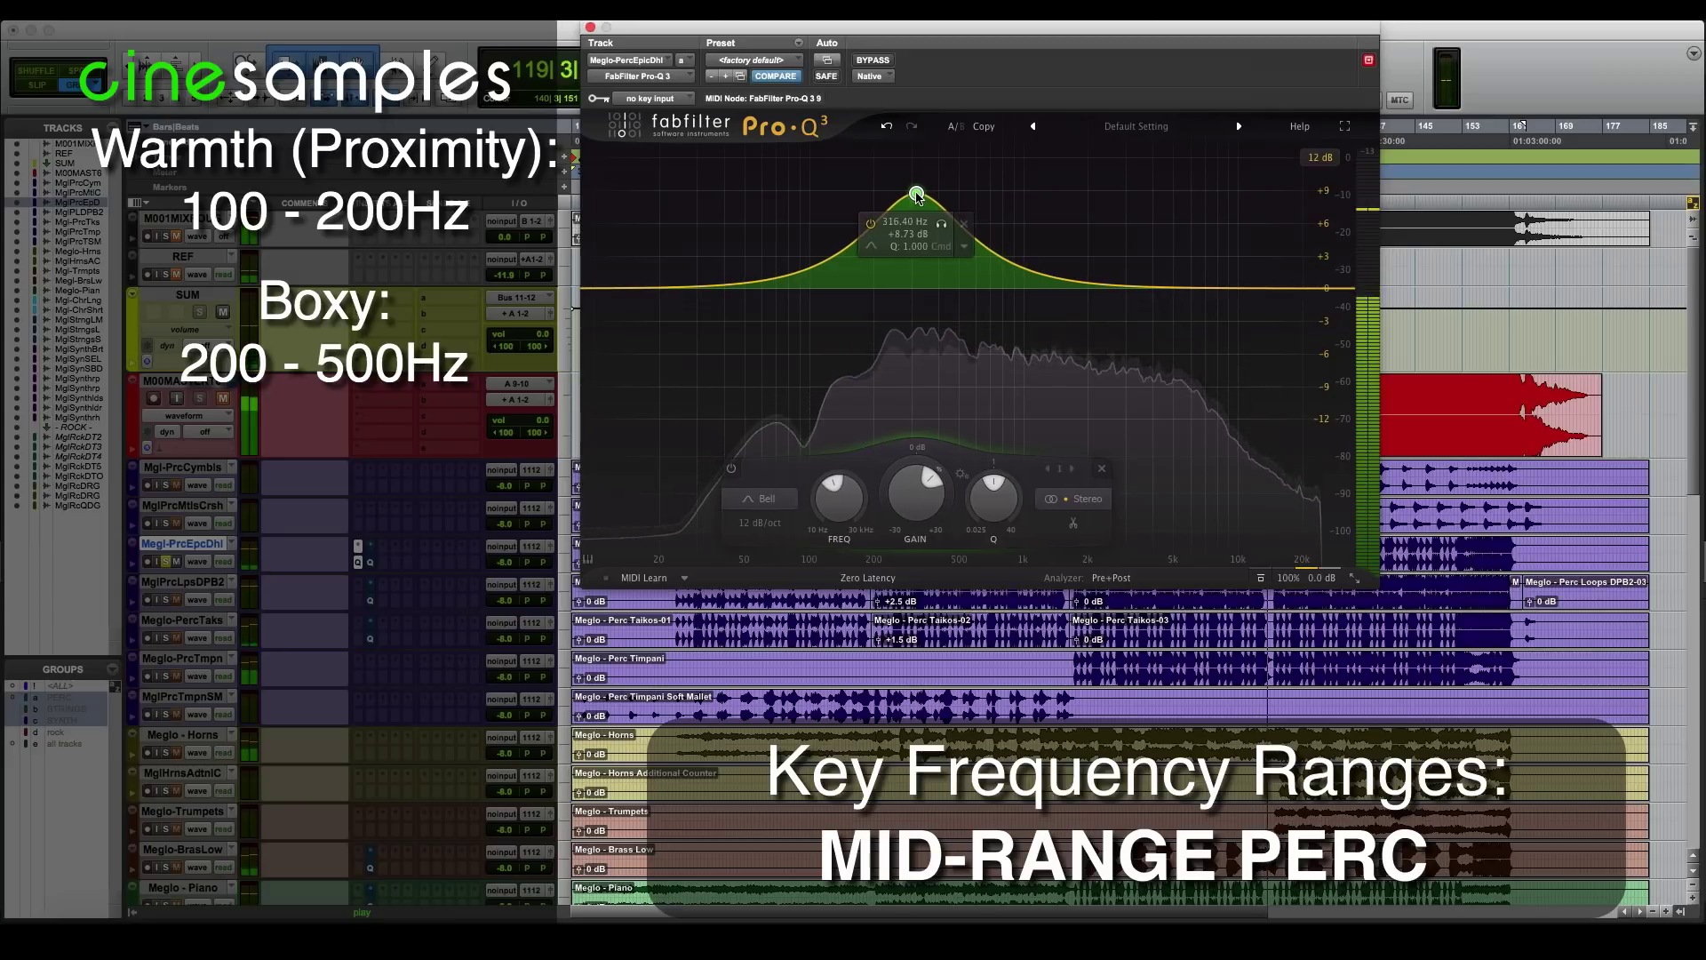
{"action": "left_click_drag", "start_coordinate": [917, 197], "coordinate": [917, 199]}
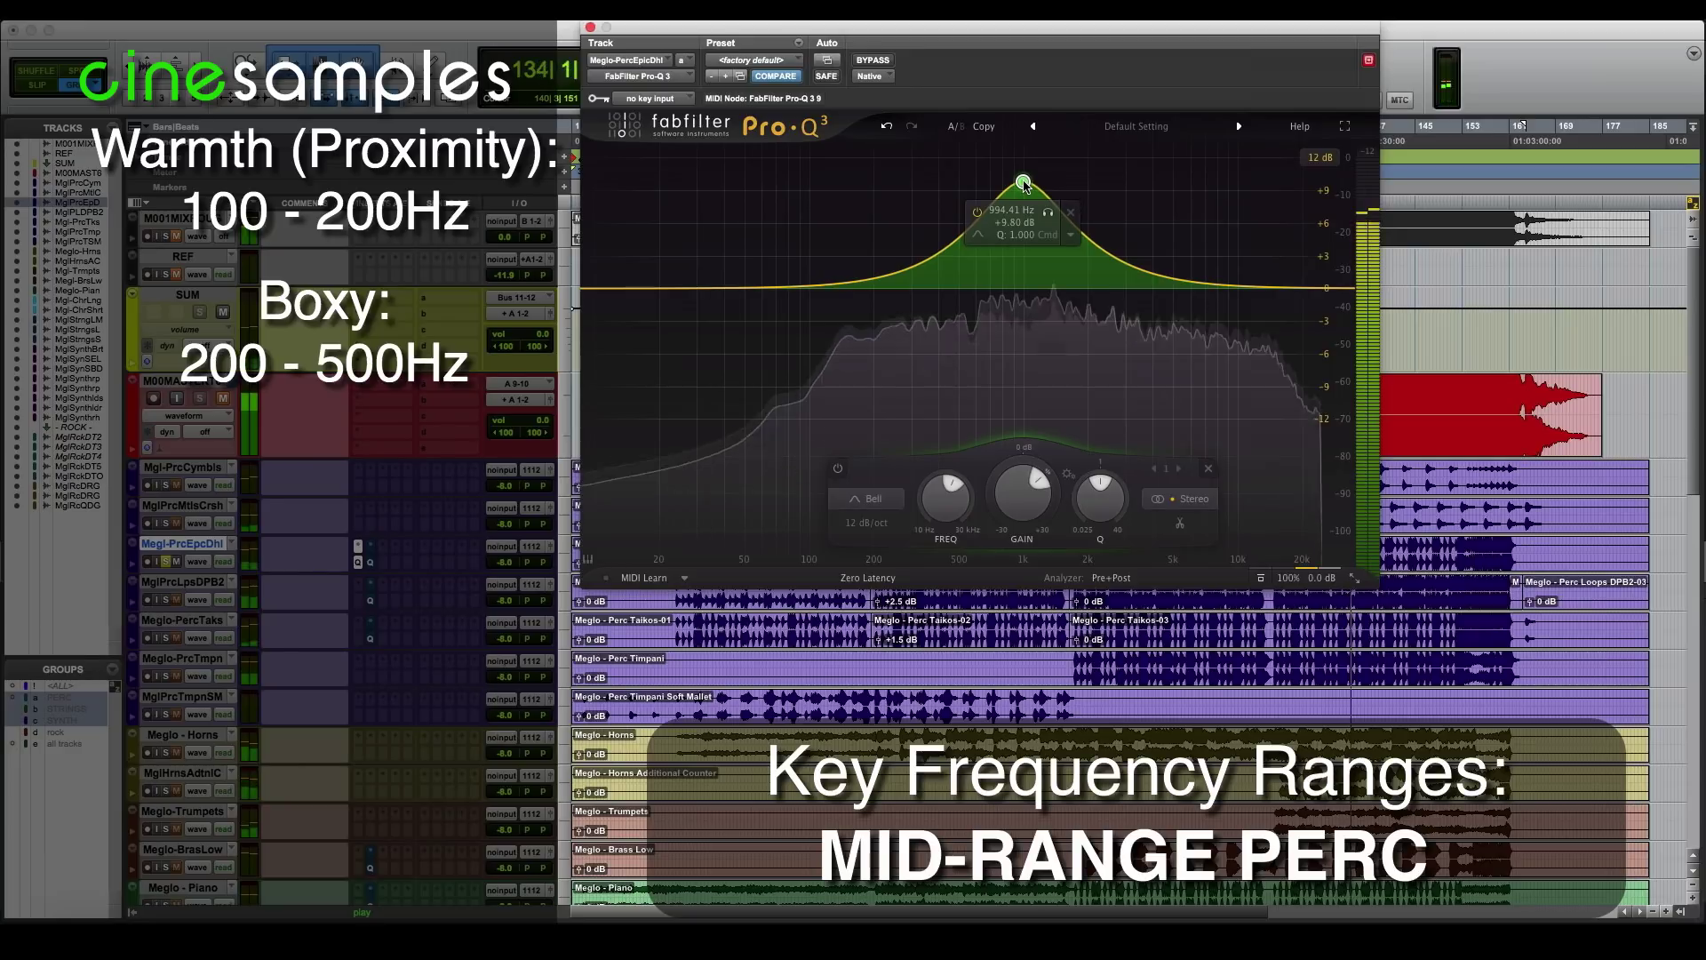
{"action": "left_click_drag", "start_coordinate": [1025, 184], "coordinate": [1026, 185]}
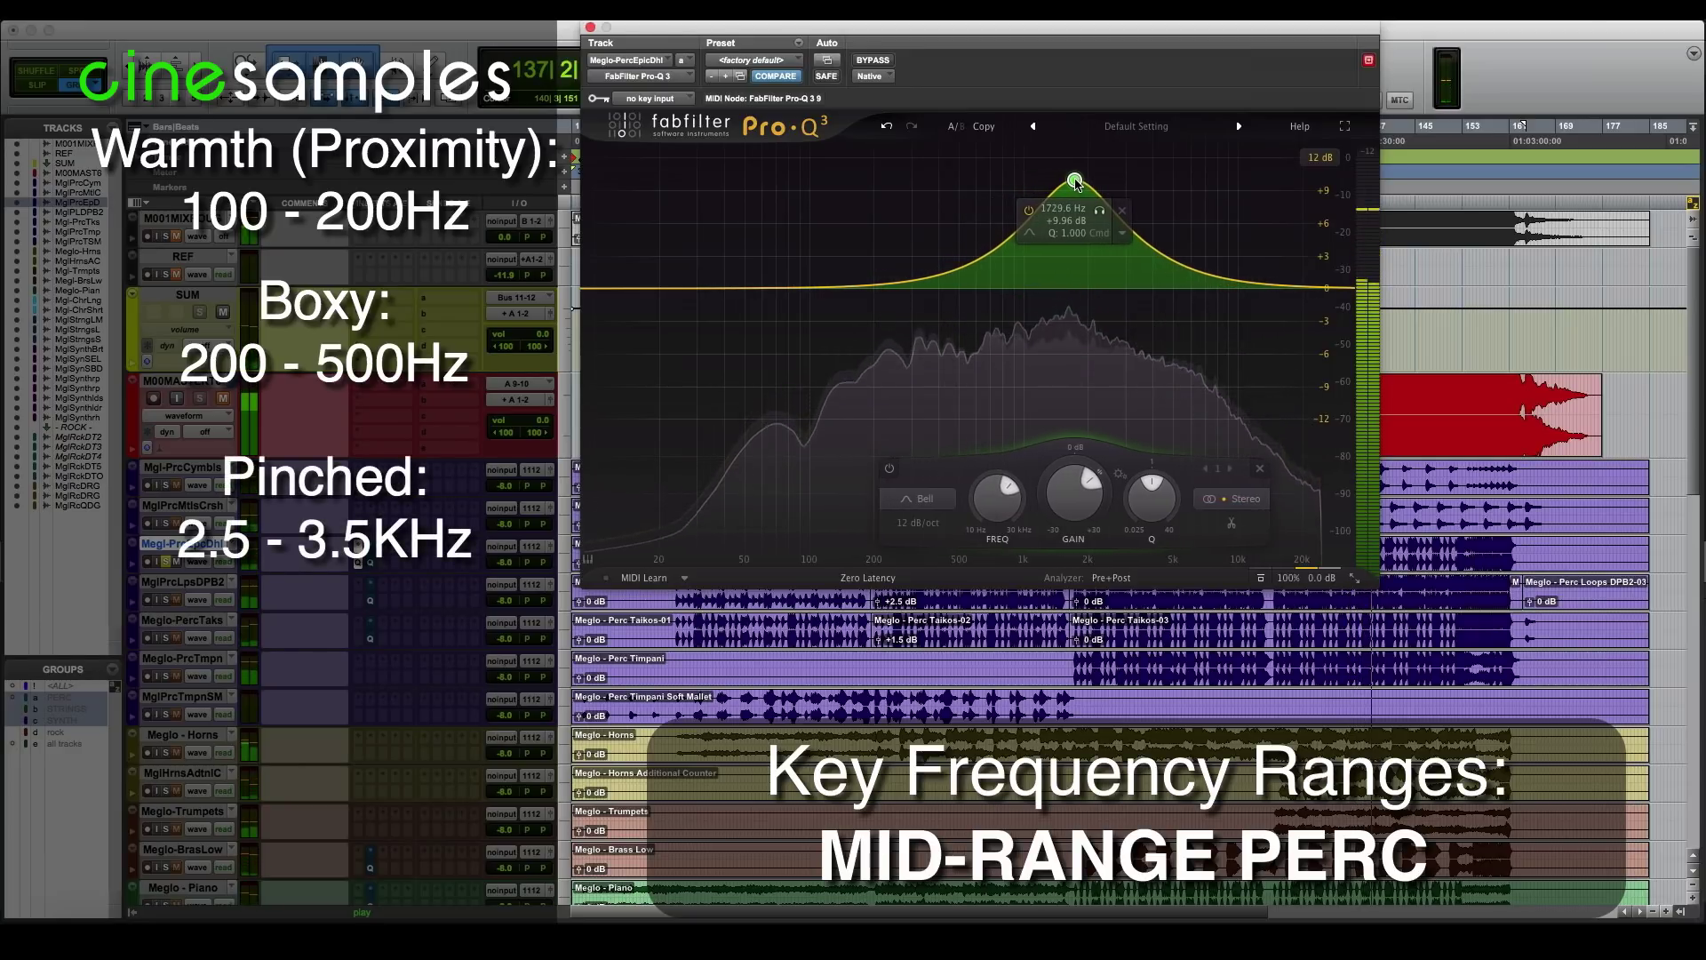
{"action": "left_click_drag", "start_coordinate": [1087, 182], "coordinate": [1222, 185]}
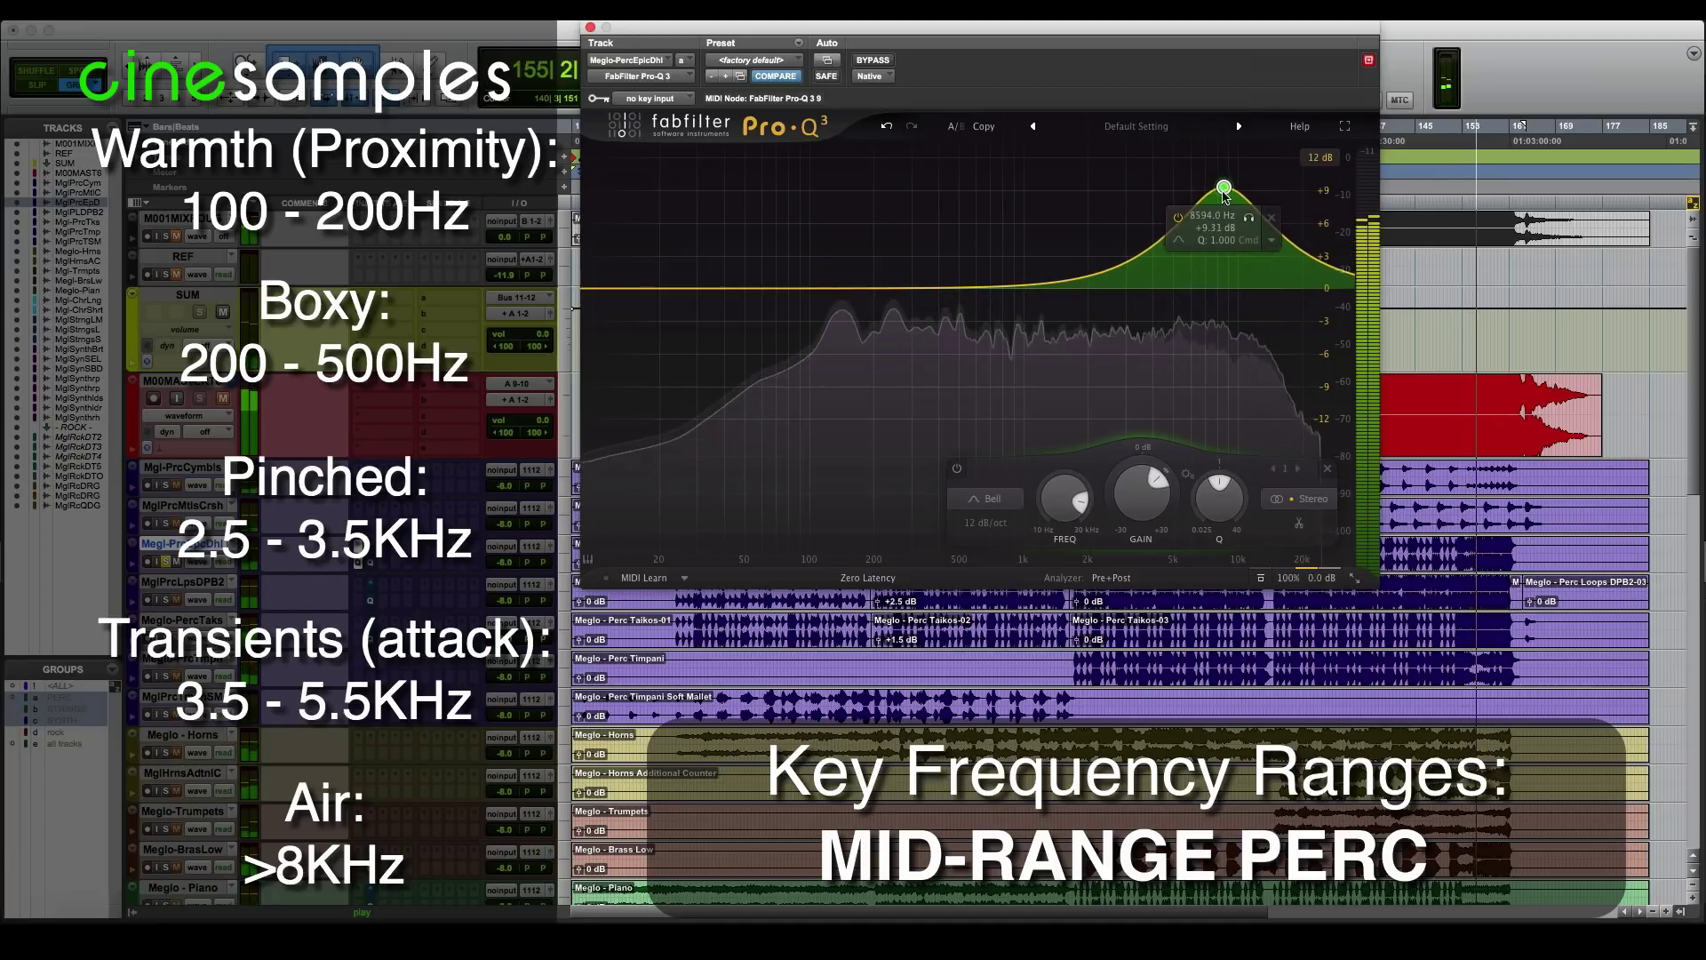
Lower the bell boost to about 2.3 dB near 8 kHz and remove the EQ insert from the Perc Epic Dohl track
{"action": "left_click_drag", "start_coordinate": [1225, 186], "coordinate": [1218, 263]}
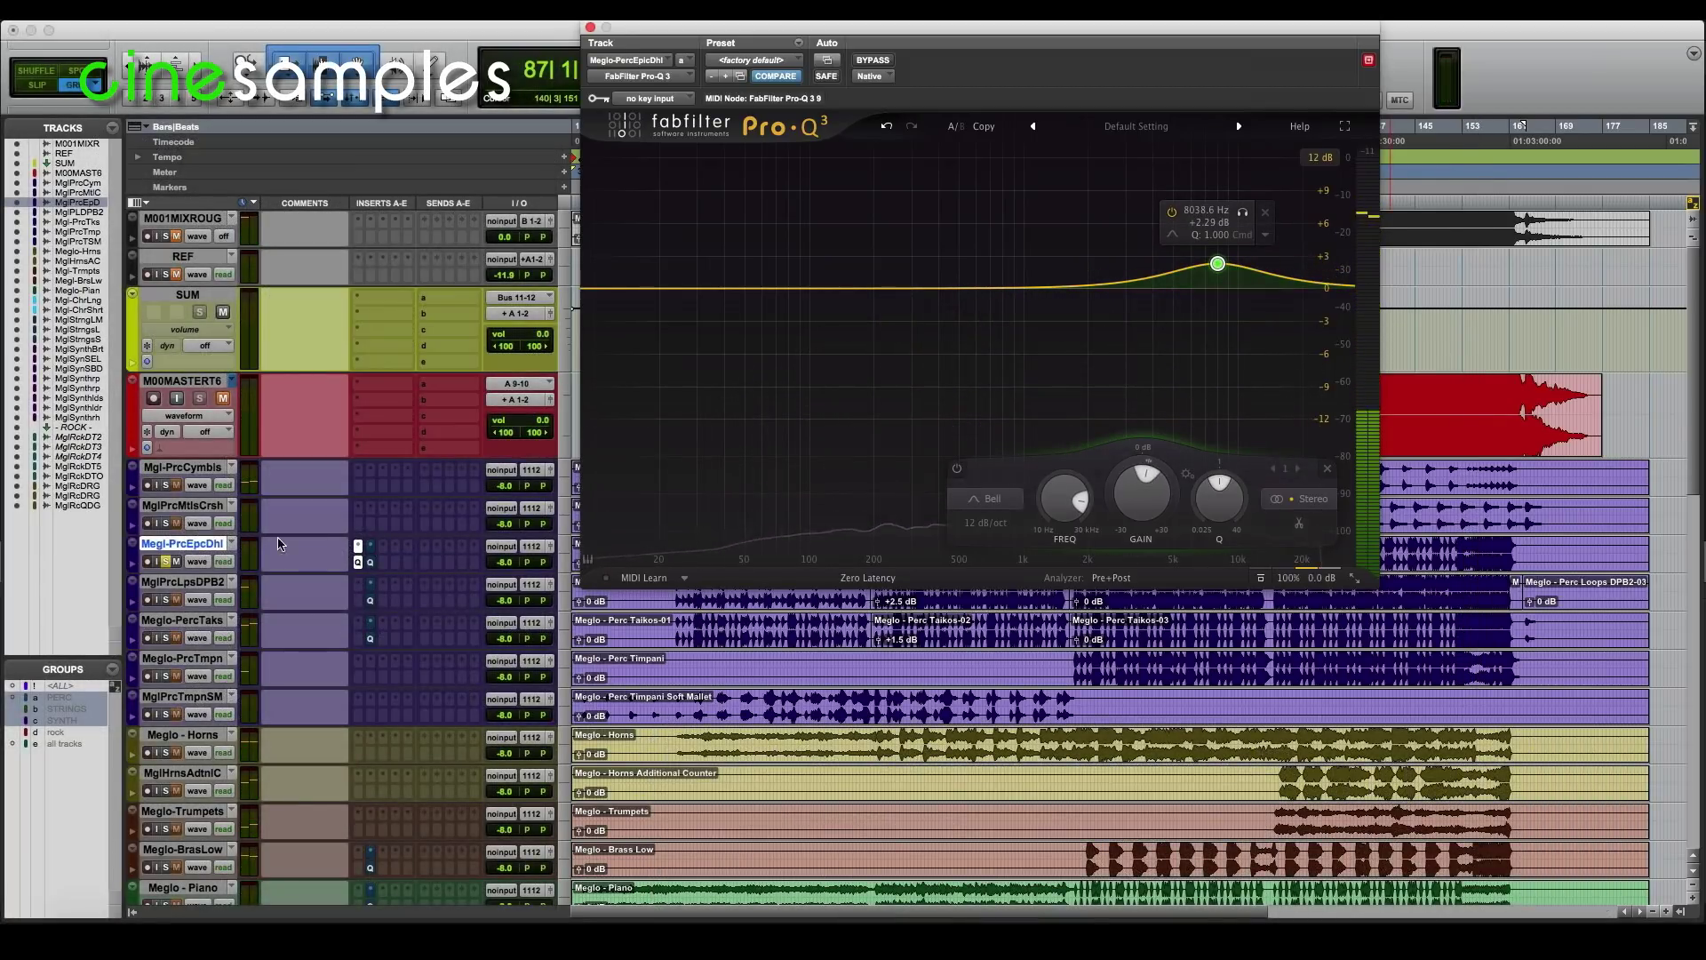
{"action": "left_click", "coordinate": [357, 548]}
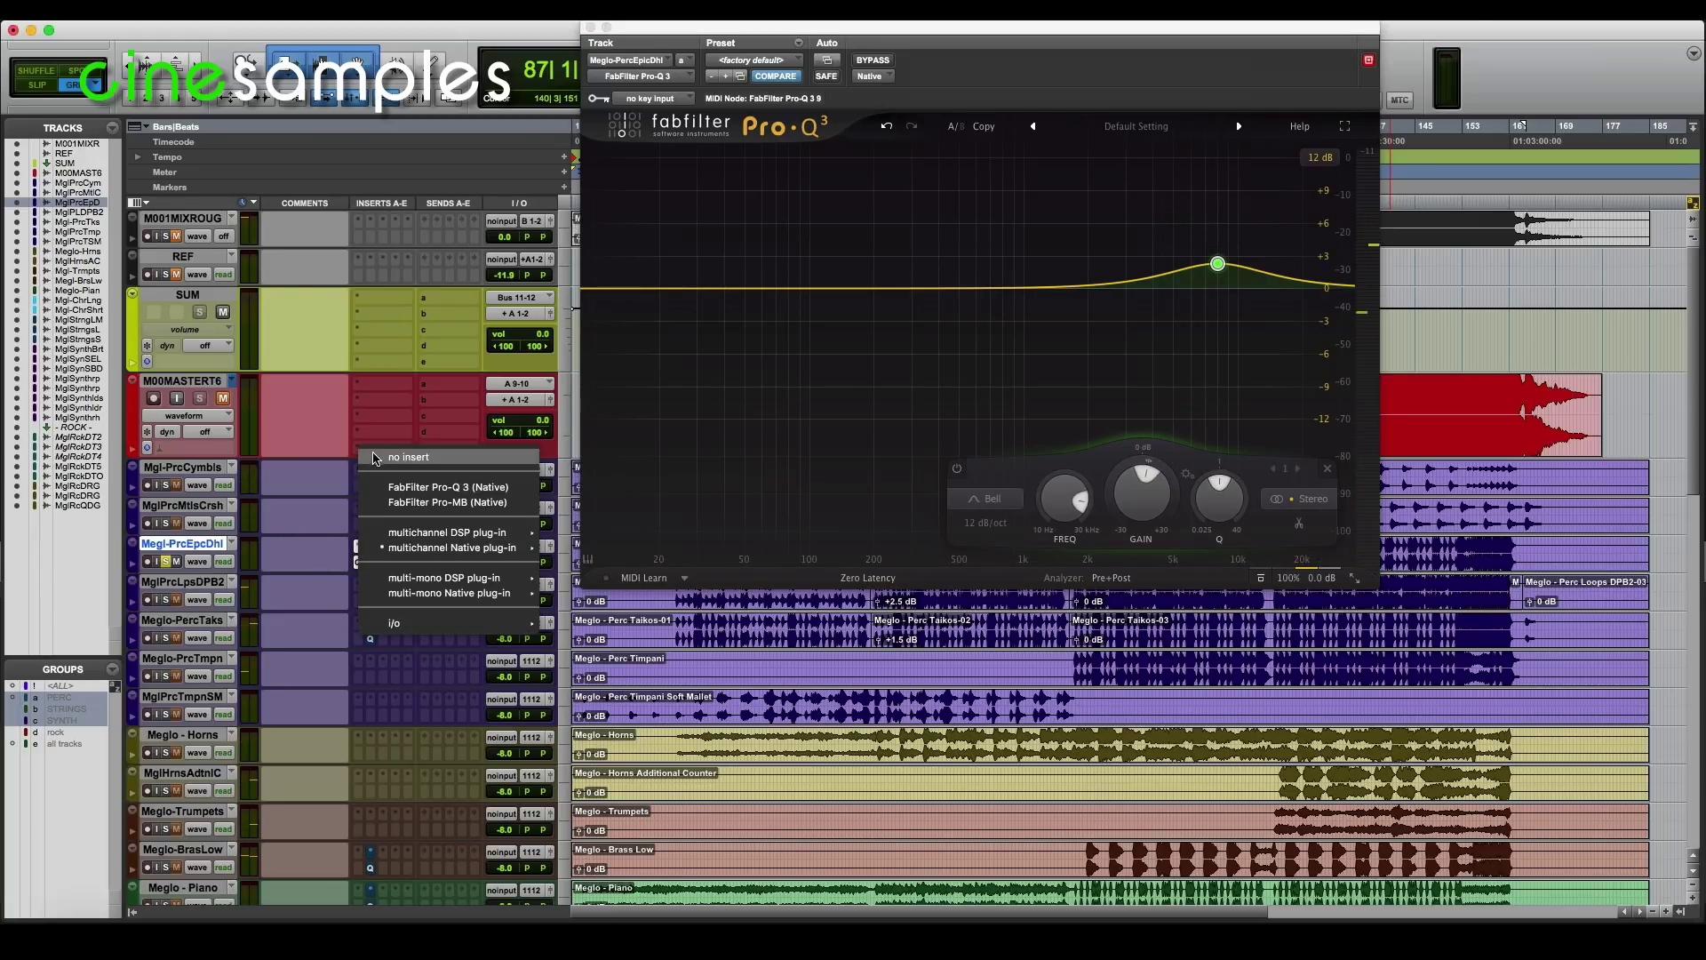
{"action": "left_click", "coordinate": [378, 458]}
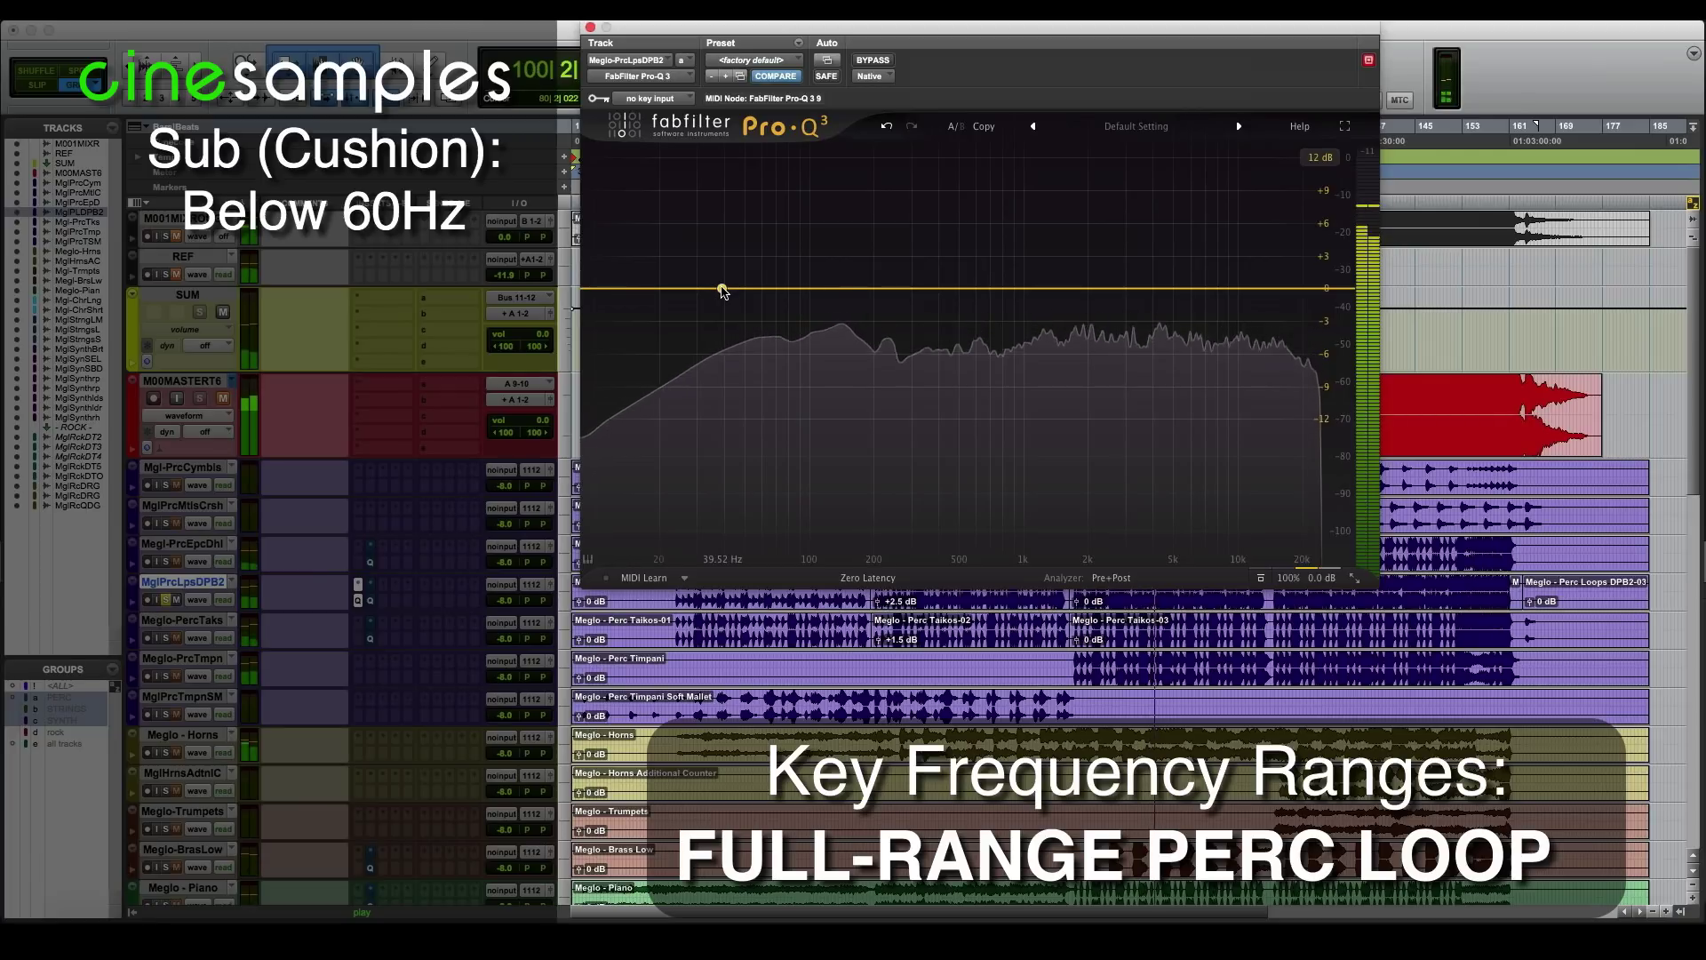
On the Perc Loops DPB2 EQ, sweep a boosted bell band upward from about 100 Hz, then set it to about -1 dB near 3 kHz
{"action": "mouse_move", "coordinate": [723, 291]}
{"action": "left_mouse_down"}
{"action": "mouse_move", "coordinate": [715, 178]}
{"action": "mouse_move", "coordinate": [723, 287]}
{"action": "left_mouse_up"}
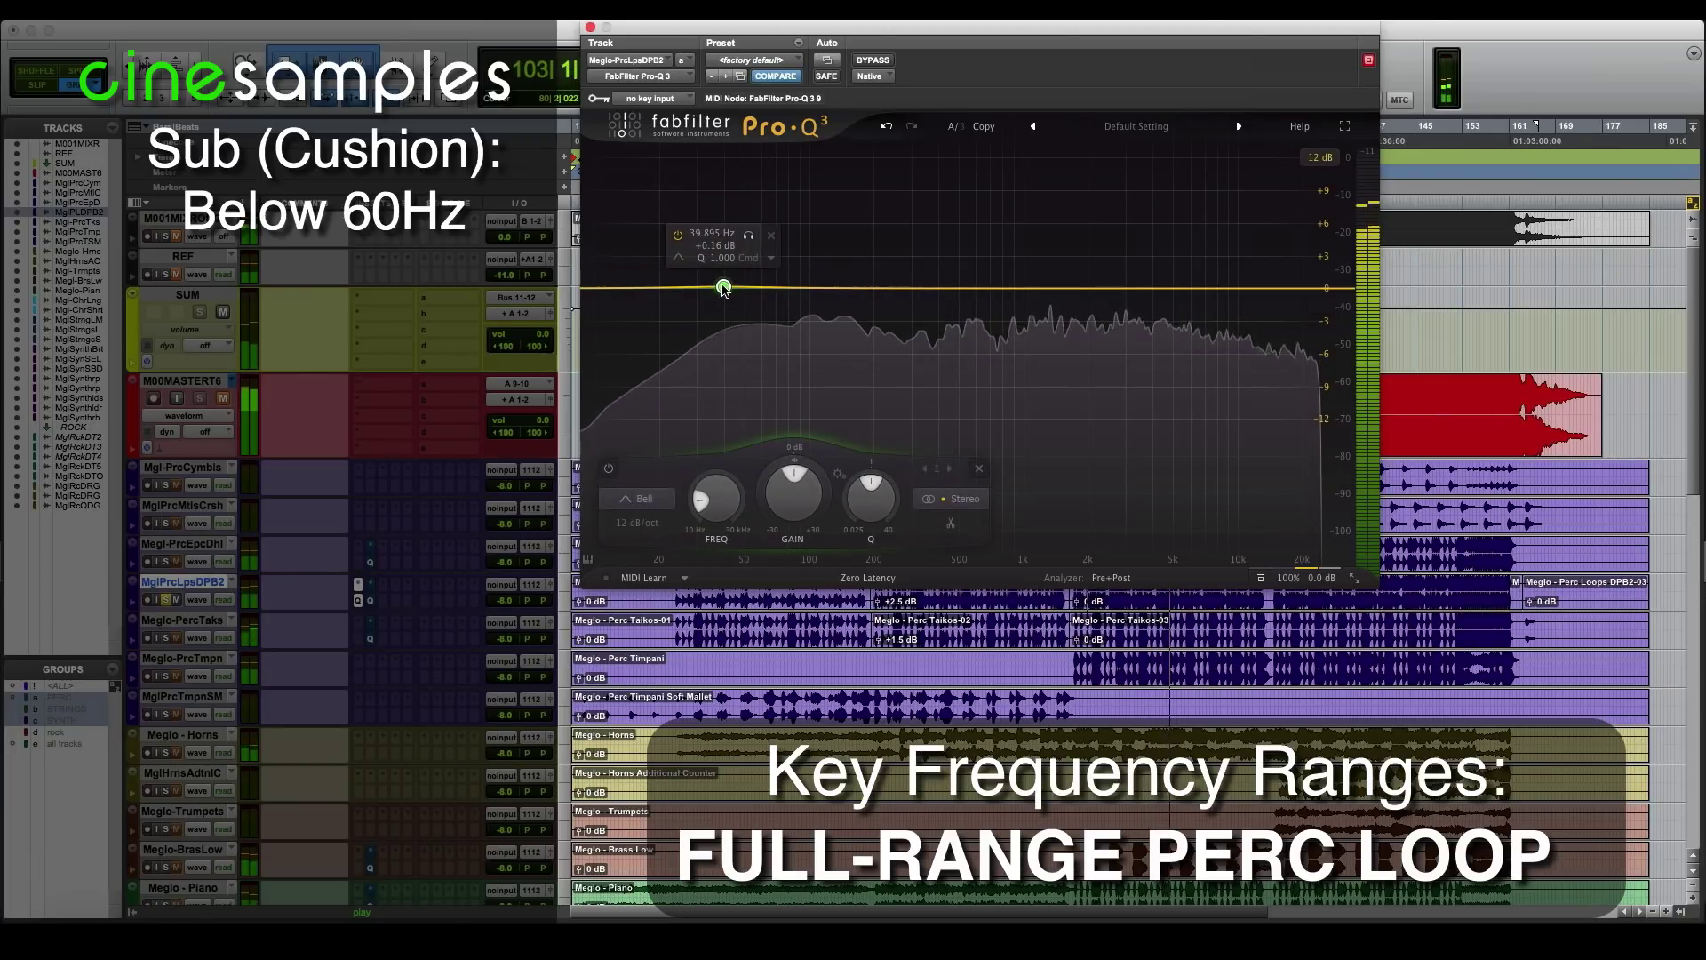
{"action": "left_click", "coordinate": [979, 471]}
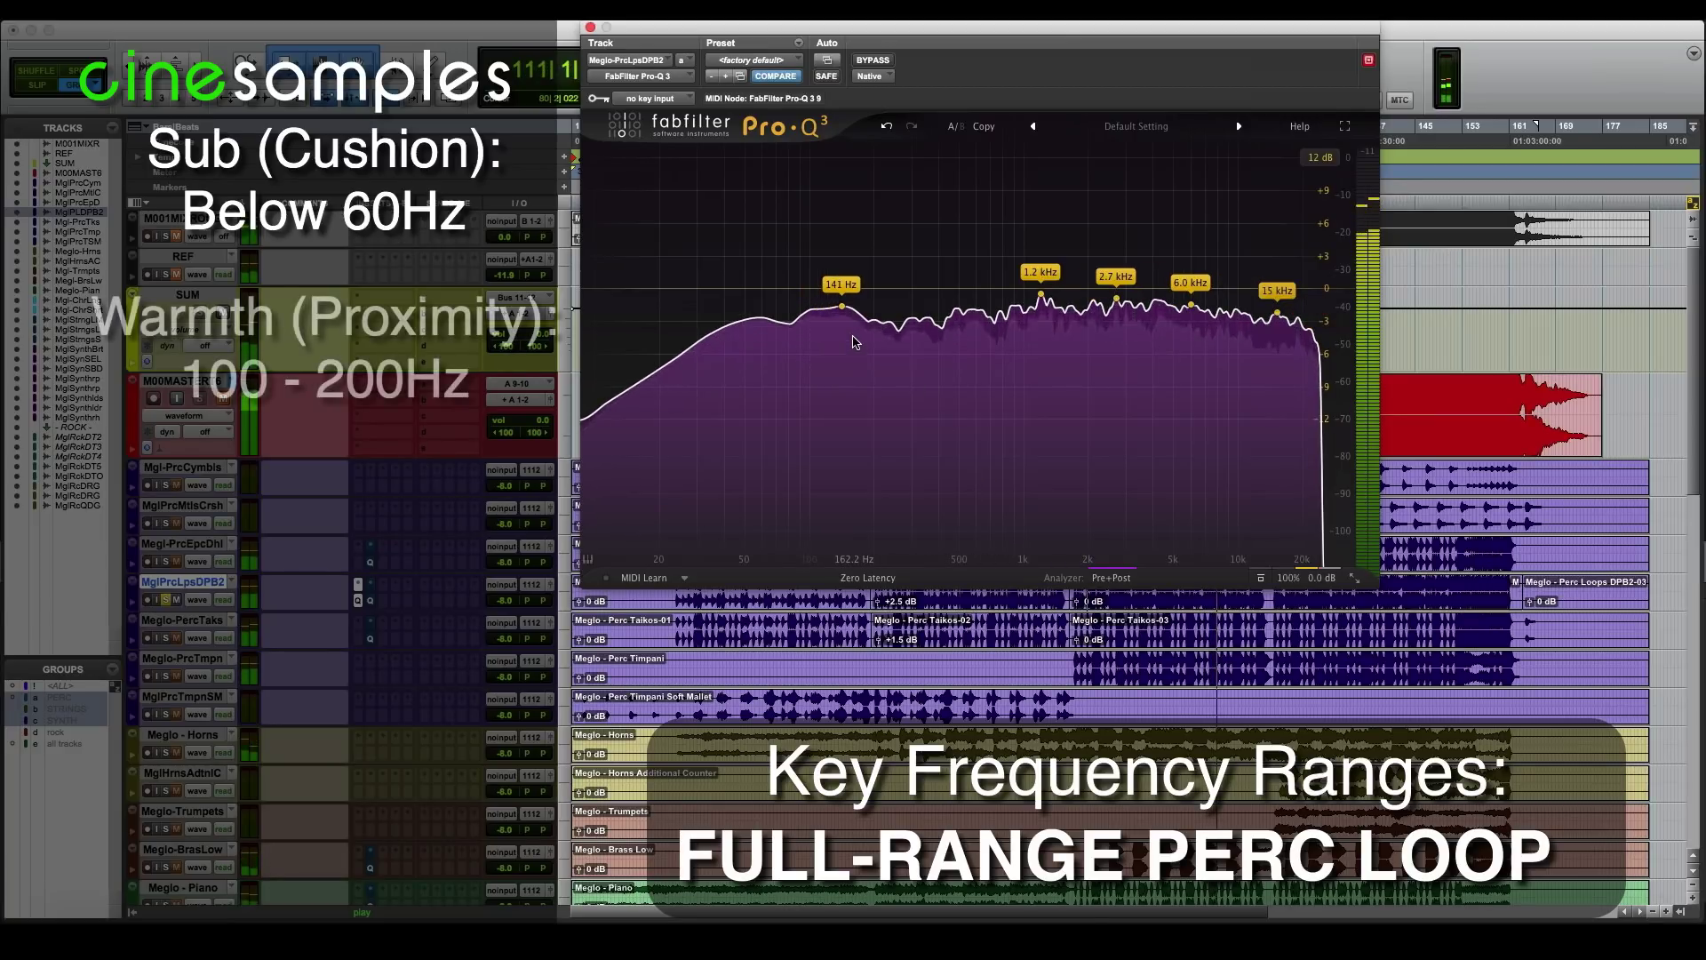
{"action": "left_click_drag", "start_coordinate": [815, 291], "coordinate": [910, 203]}
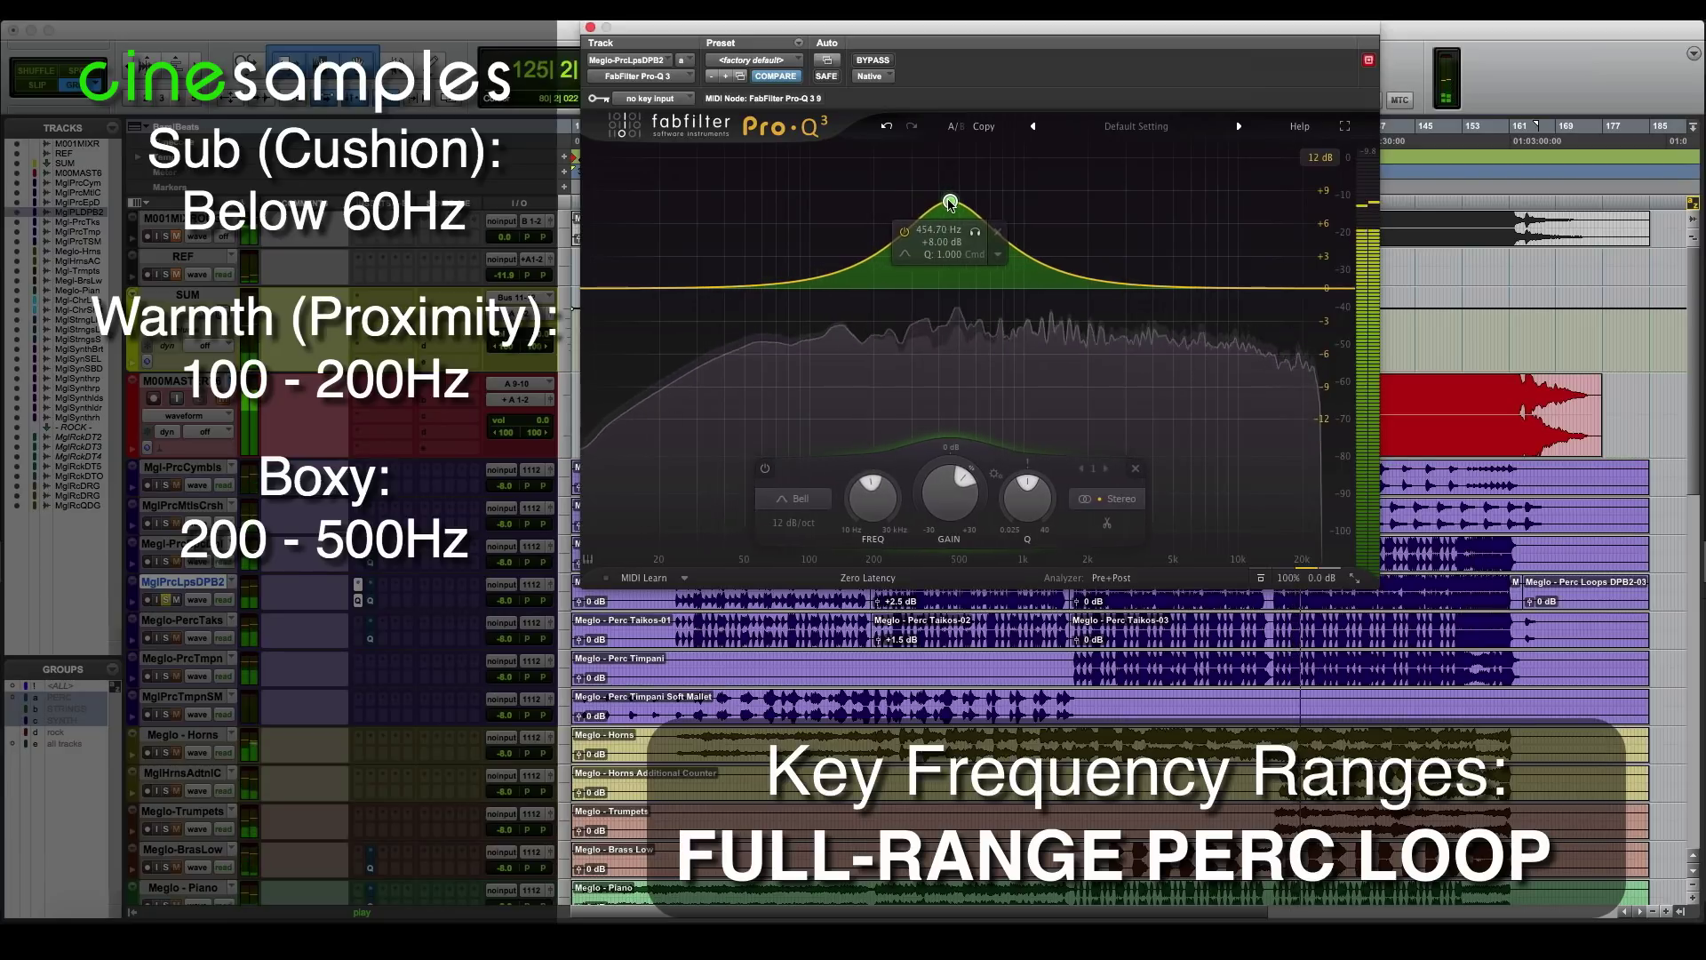
{"action": "left_click_drag", "start_coordinate": [977, 206], "coordinate": [1133, 220]}
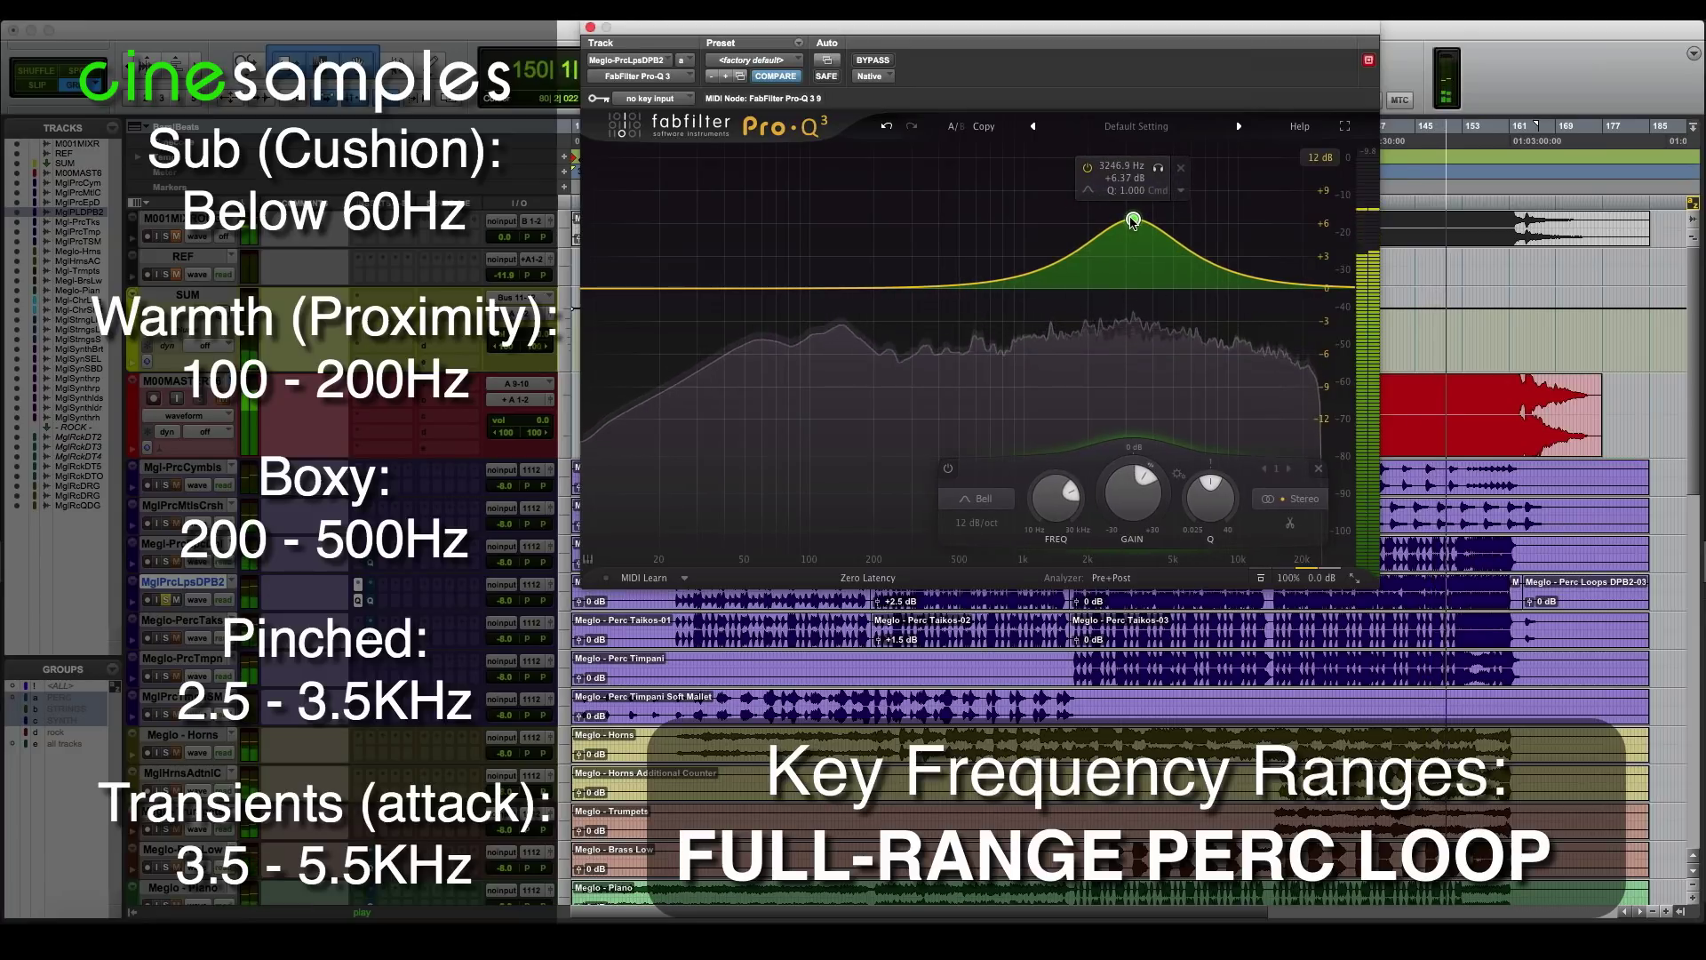
{"action": "left_click_drag", "start_coordinate": [1132, 220], "coordinate": [1126, 300]}
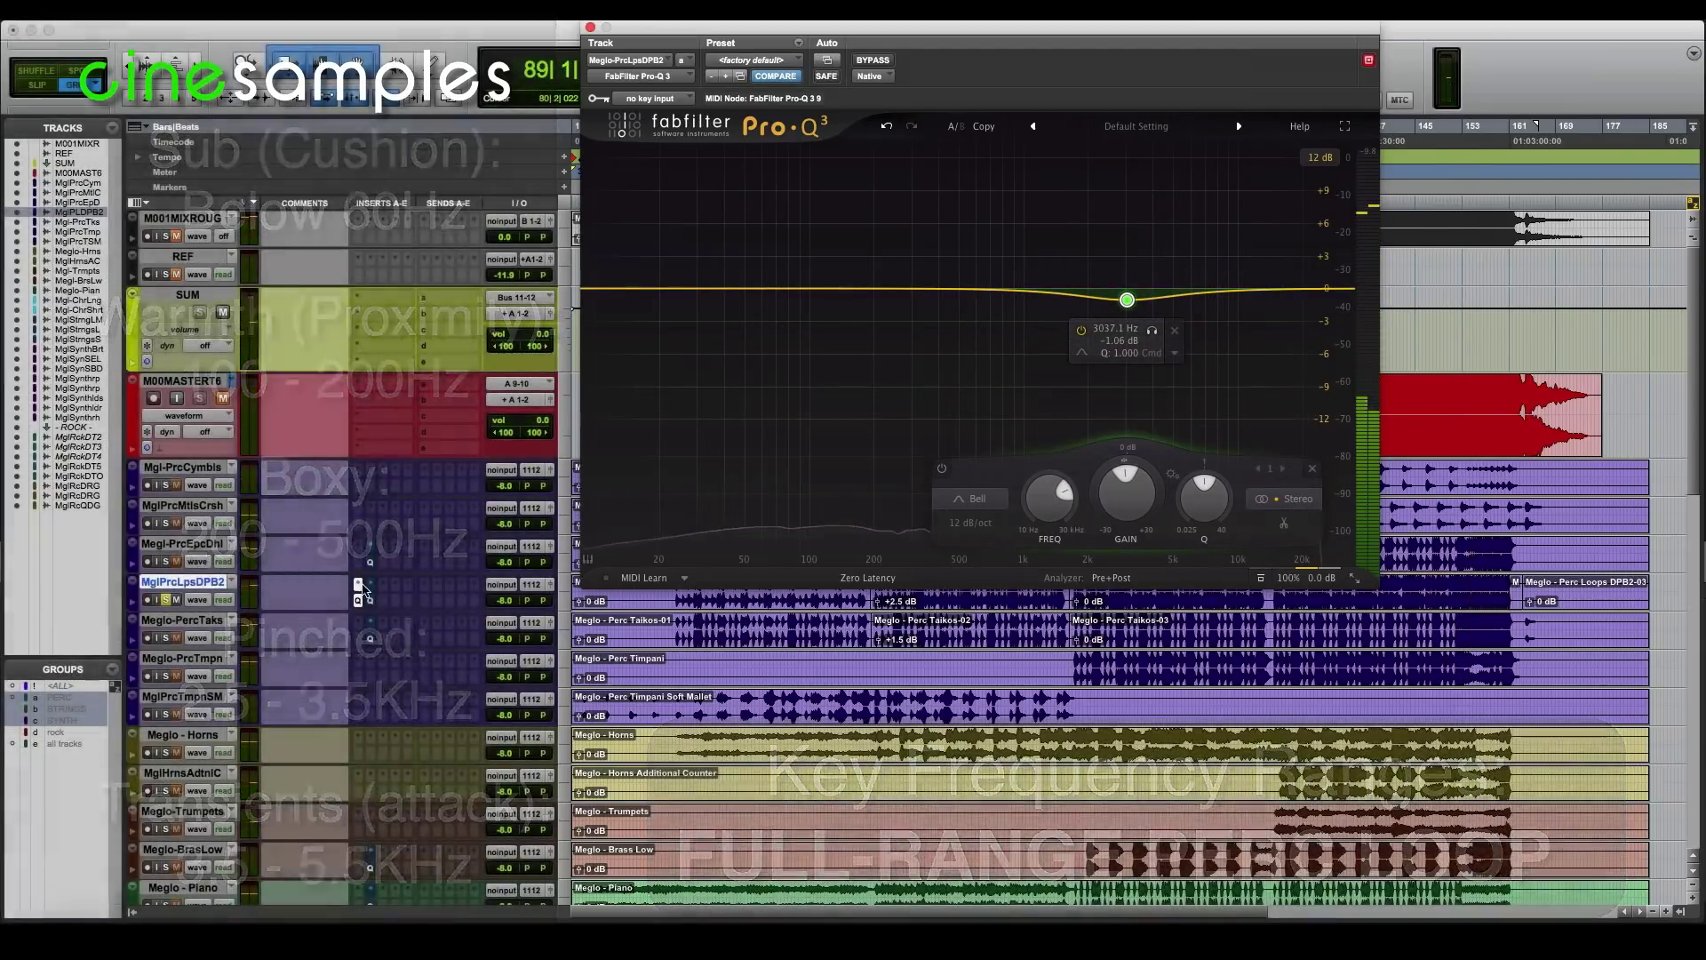
Remove the EQ insert from the Perc Loops DPB2 track
{"action": "left_click", "coordinate": [363, 538]}
{"action": "left_click", "coordinate": [368, 497]}
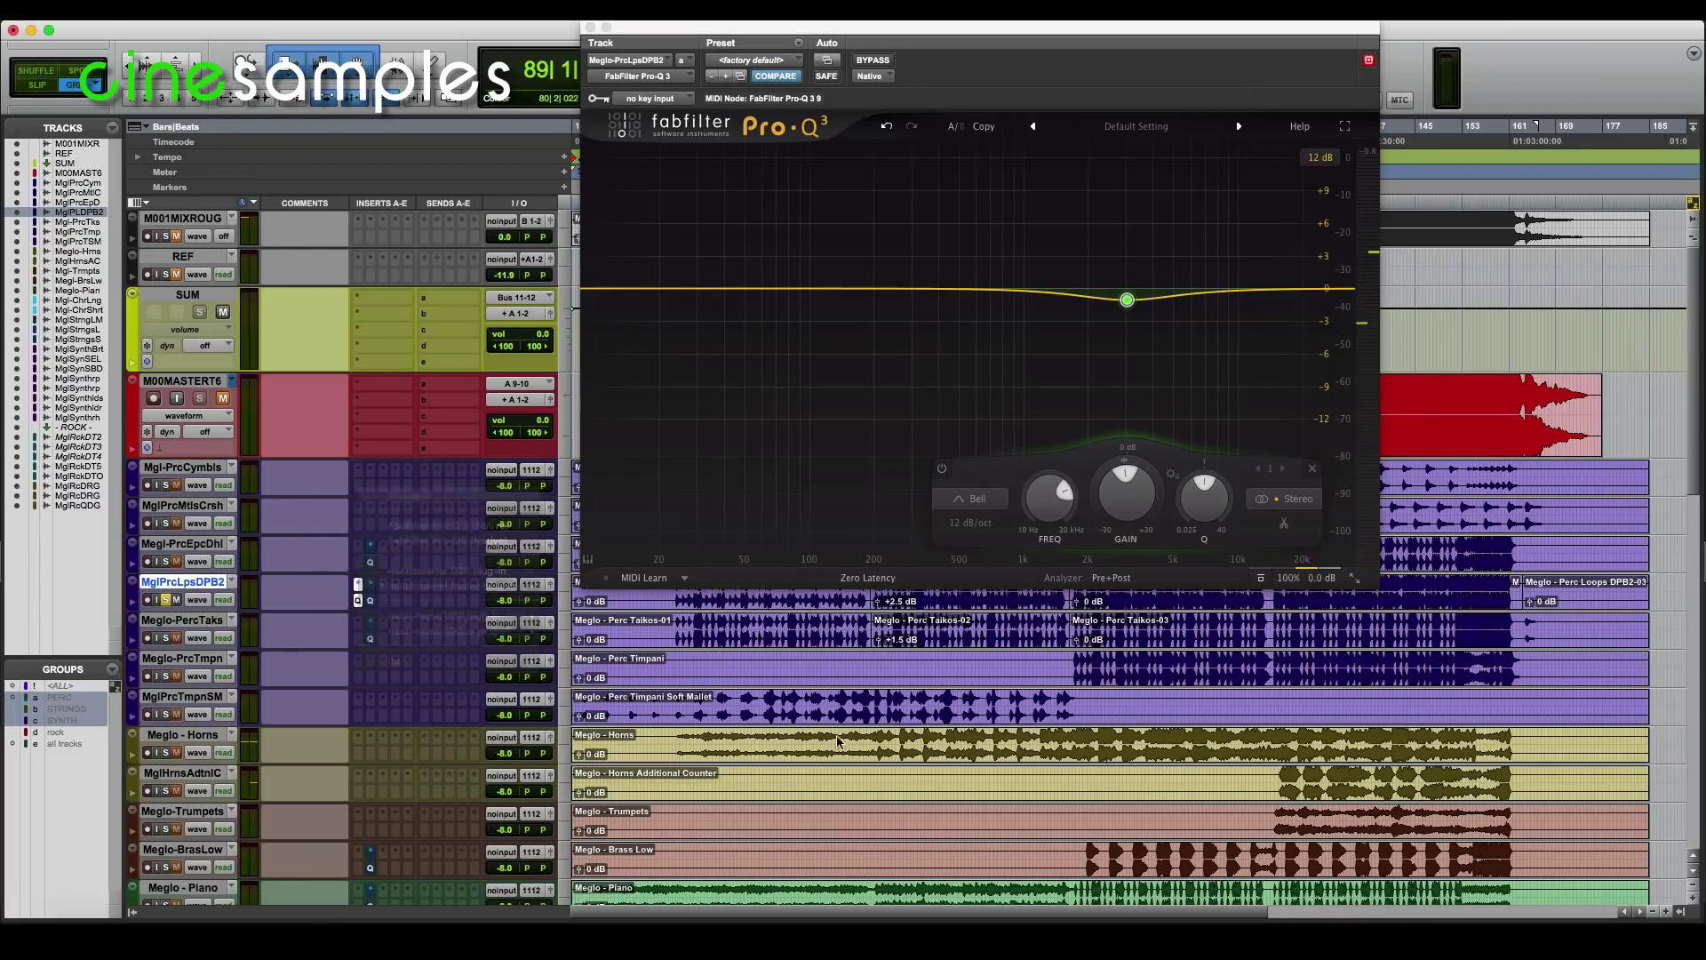
Solo the Perc Taikos track, play it from bar 90 and insert FabFilter Pro-Q 3 on it
{"action": "left_click", "coordinate": [1091, 622]}
{"action": "key", "text": "shift+s"}
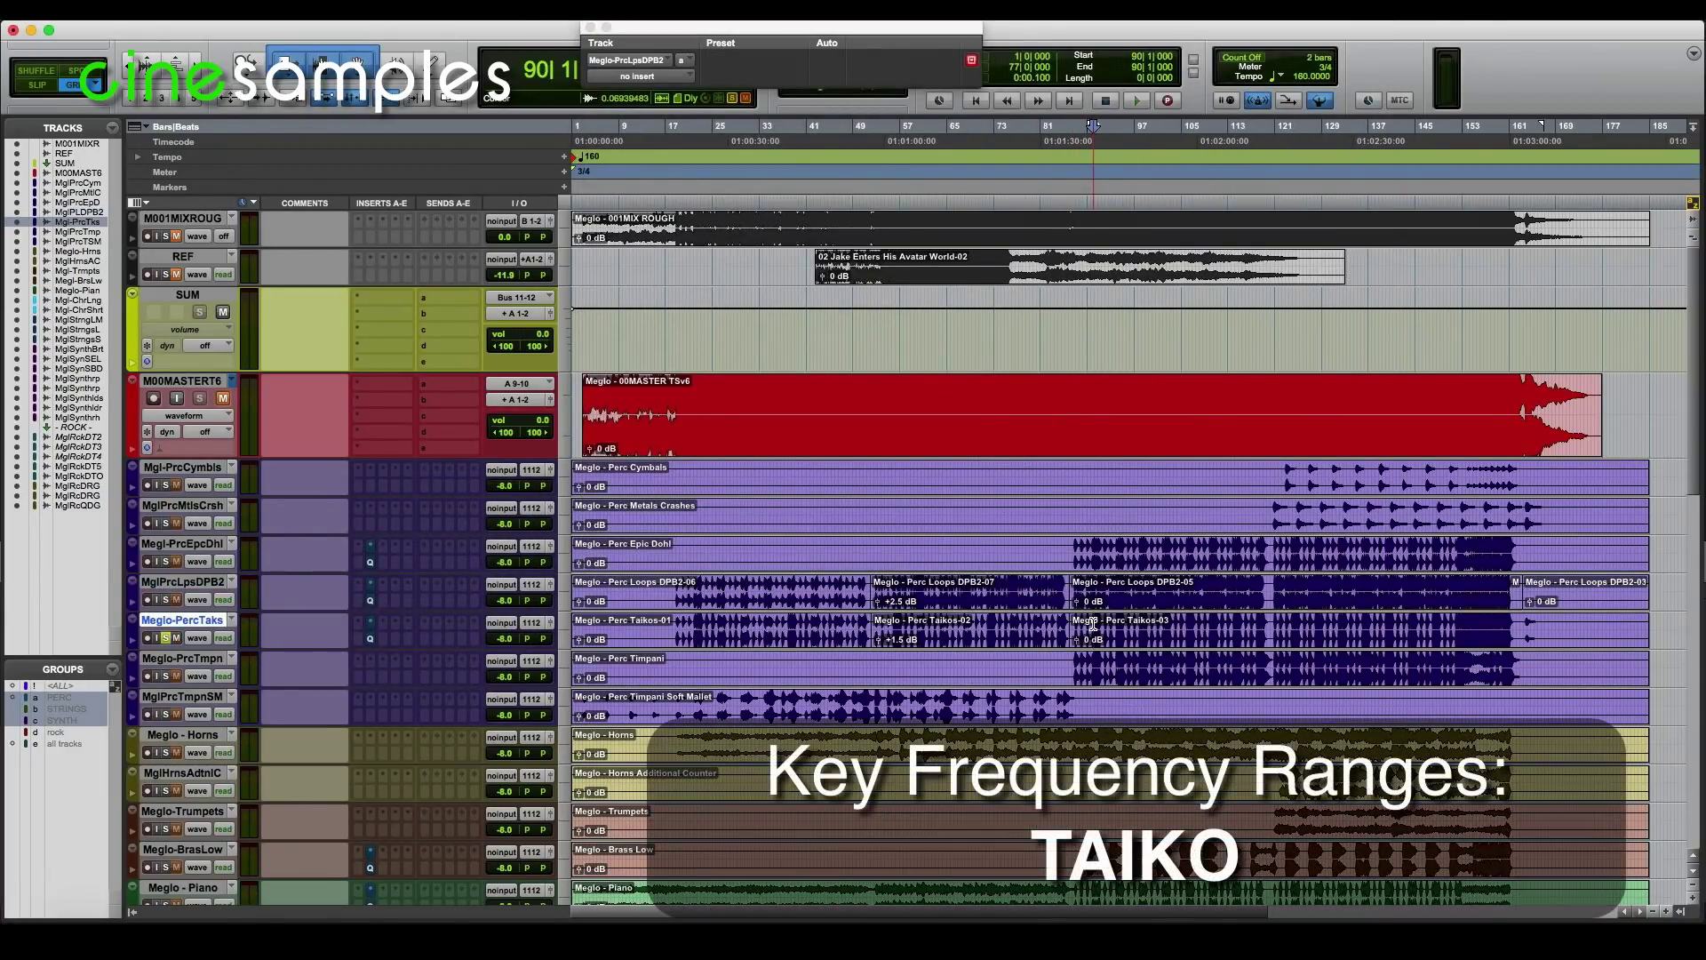
{"action": "left_click", "coordinate": [364, 627]}
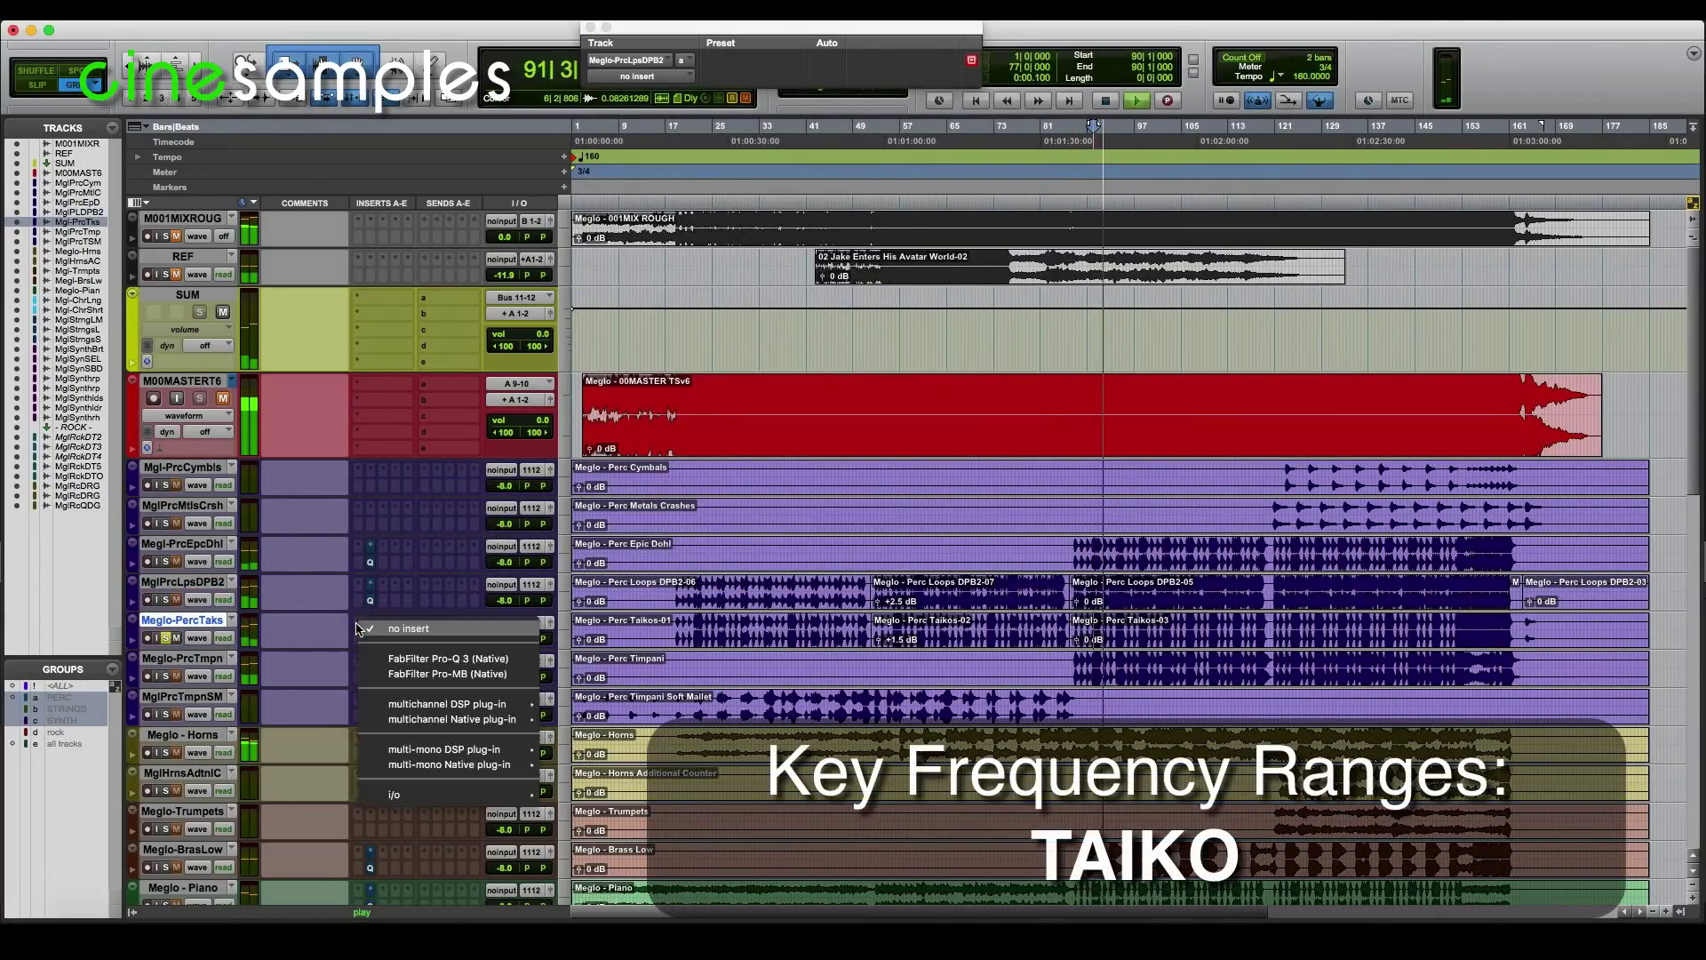
{"action": "left_click", "coordinate": [371, 658]}
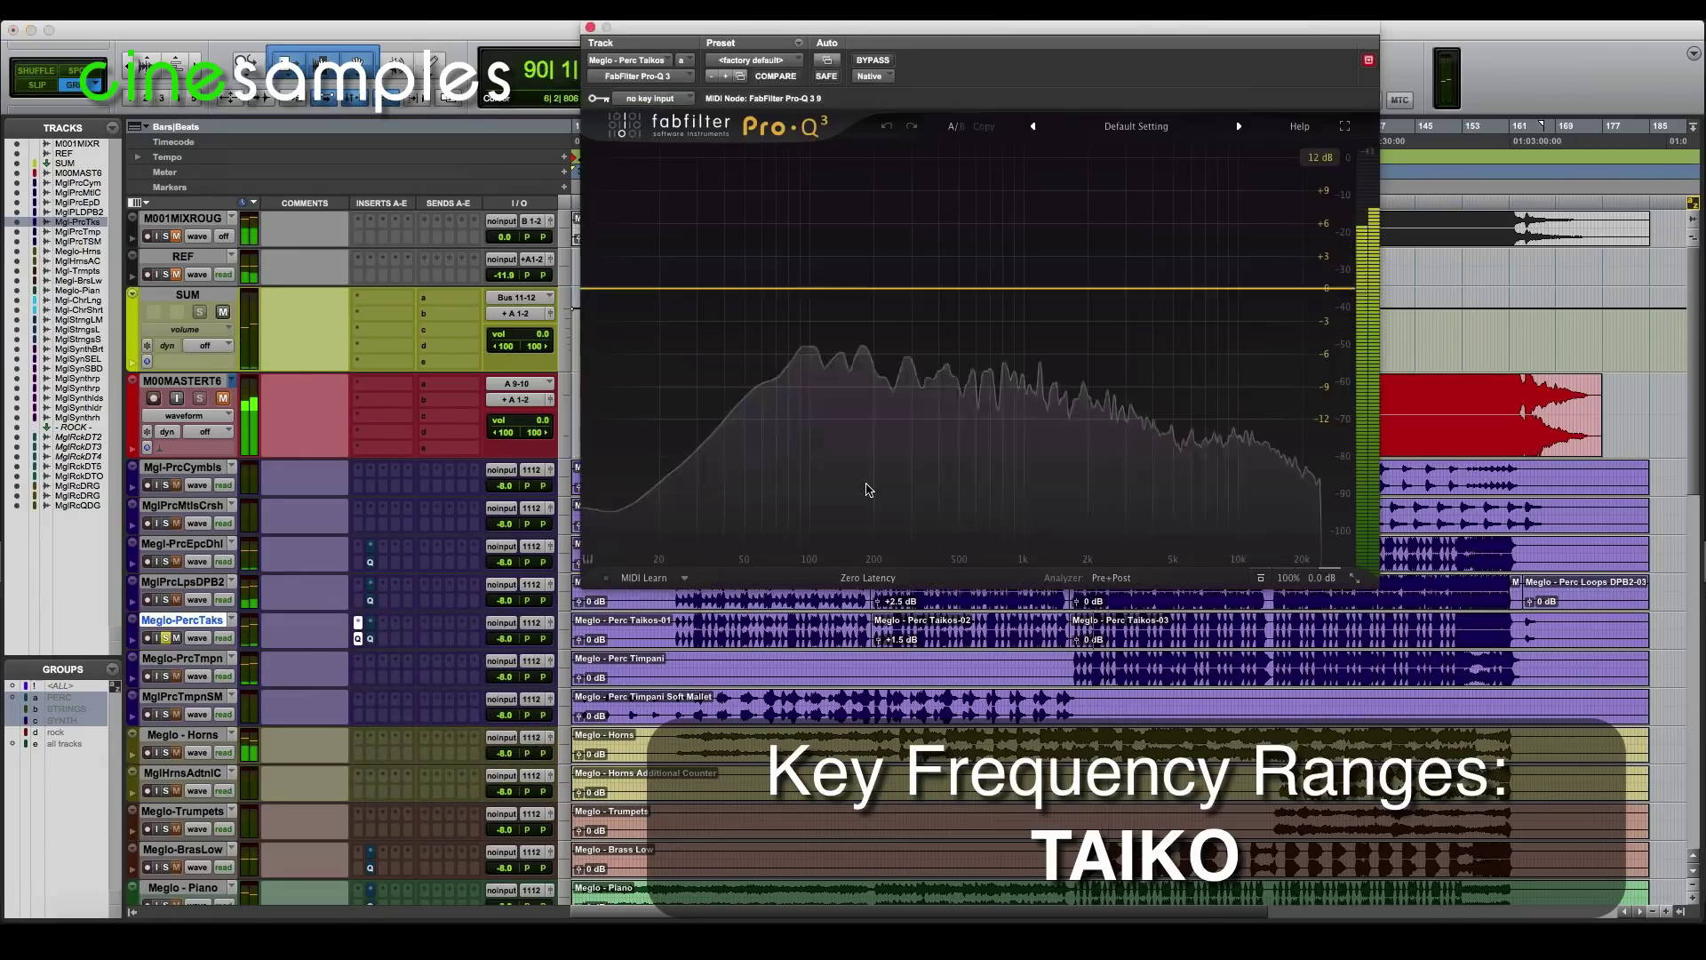
Sweep a boosted bell band from about 40 Hz to 4 kHz on the Perc Taikos EQ, ending near 7.7 kHz at about +1 dB
{"action": "mouse_move", "coordinate": [1316, 580]}
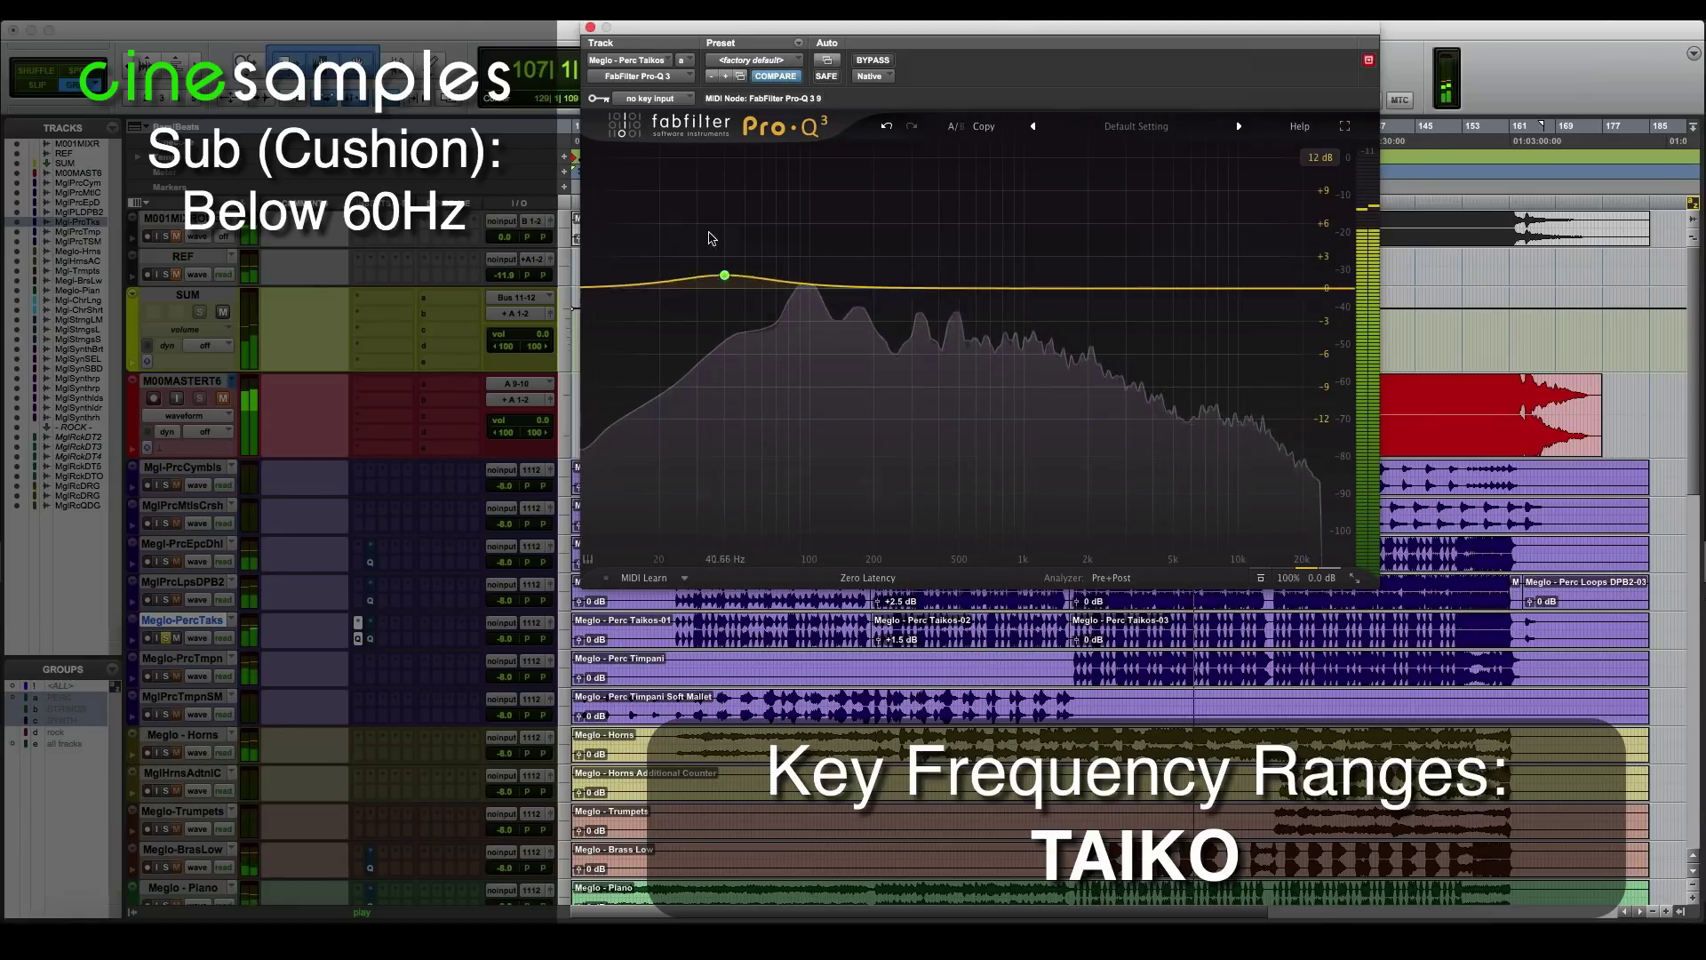
{"action": "left_click_drag", "start_coordinate": [725, 274], "coordinate": [1156, 194]}
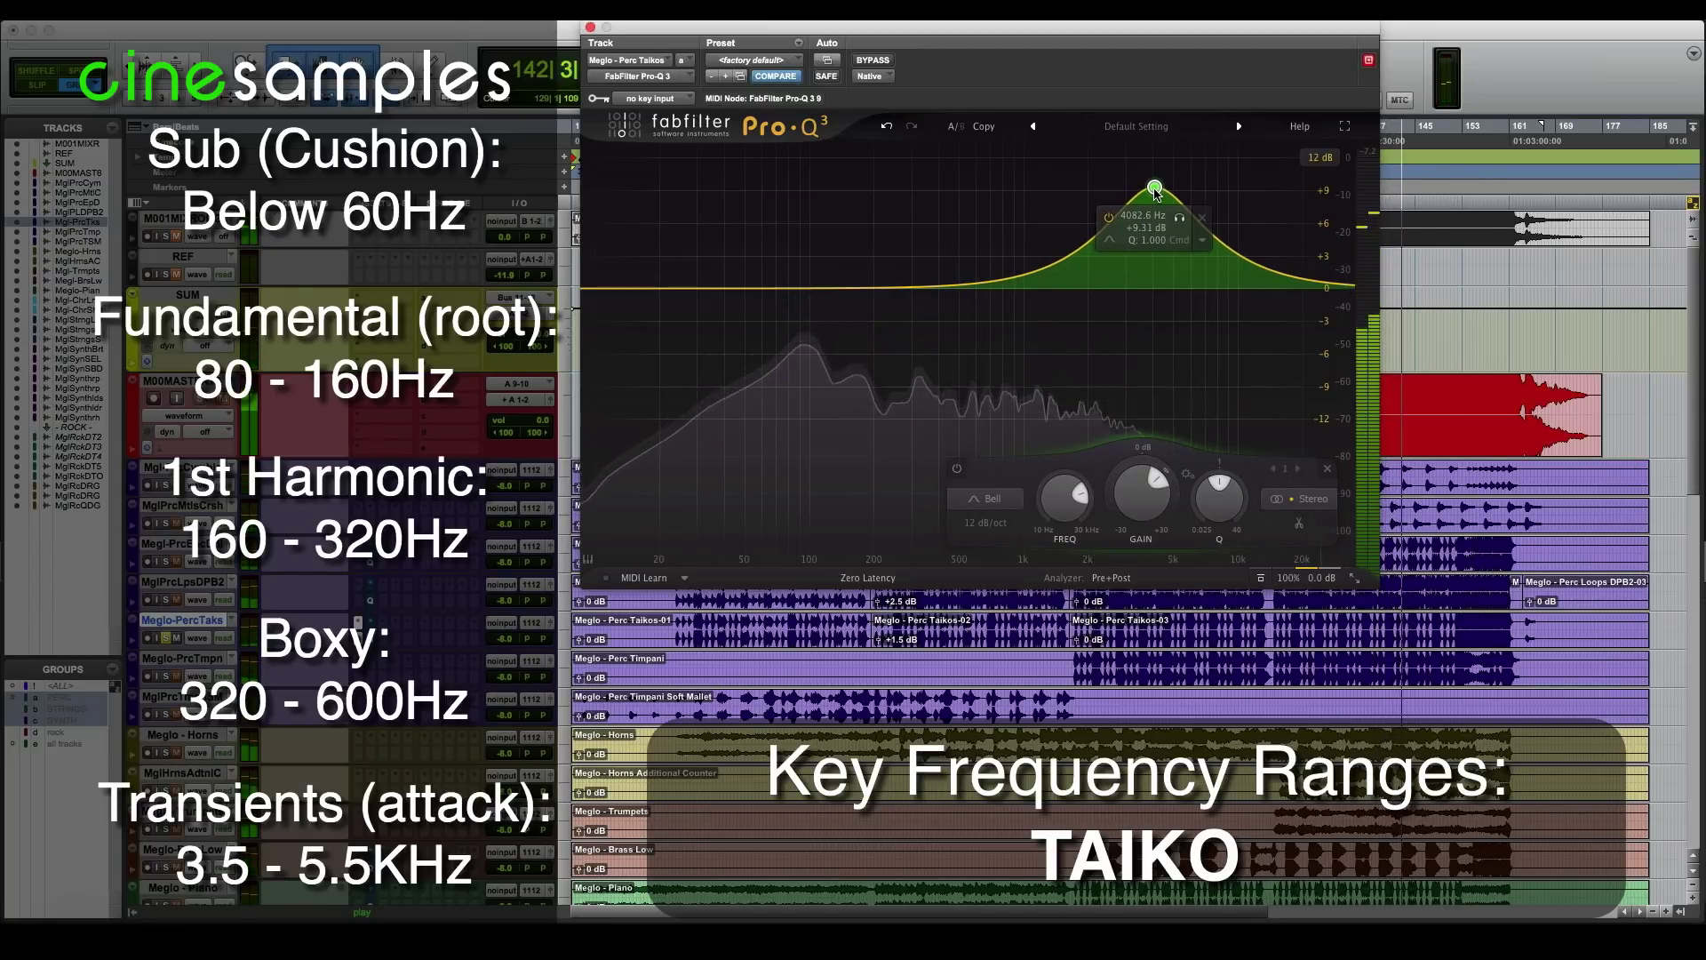
{"action": "left_click_drag", "start_coordinate": [1155, 192], "coordinate": [1215, 277]}
Stop playback and remove the EQ insert from the Perc Taikos track
{"action": "key", "text": "space"}
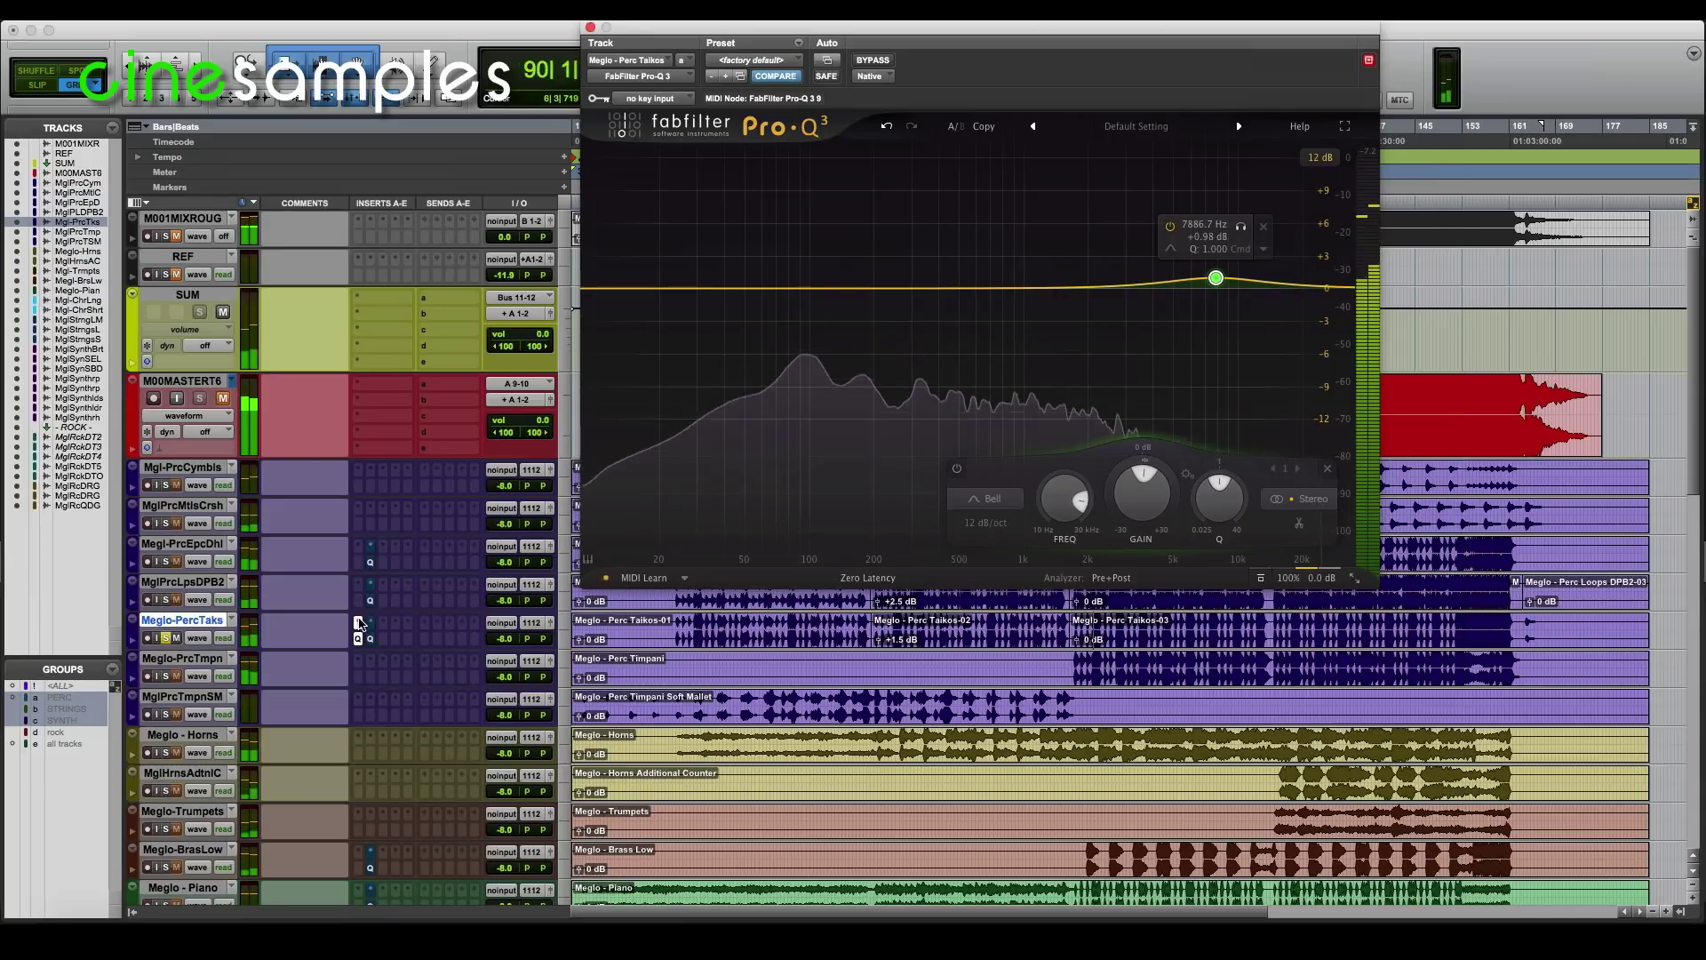
{"action": "left_click", "coordinate": [382, 531]}
{"action": "left_click", "coordinate": [396, 534]}
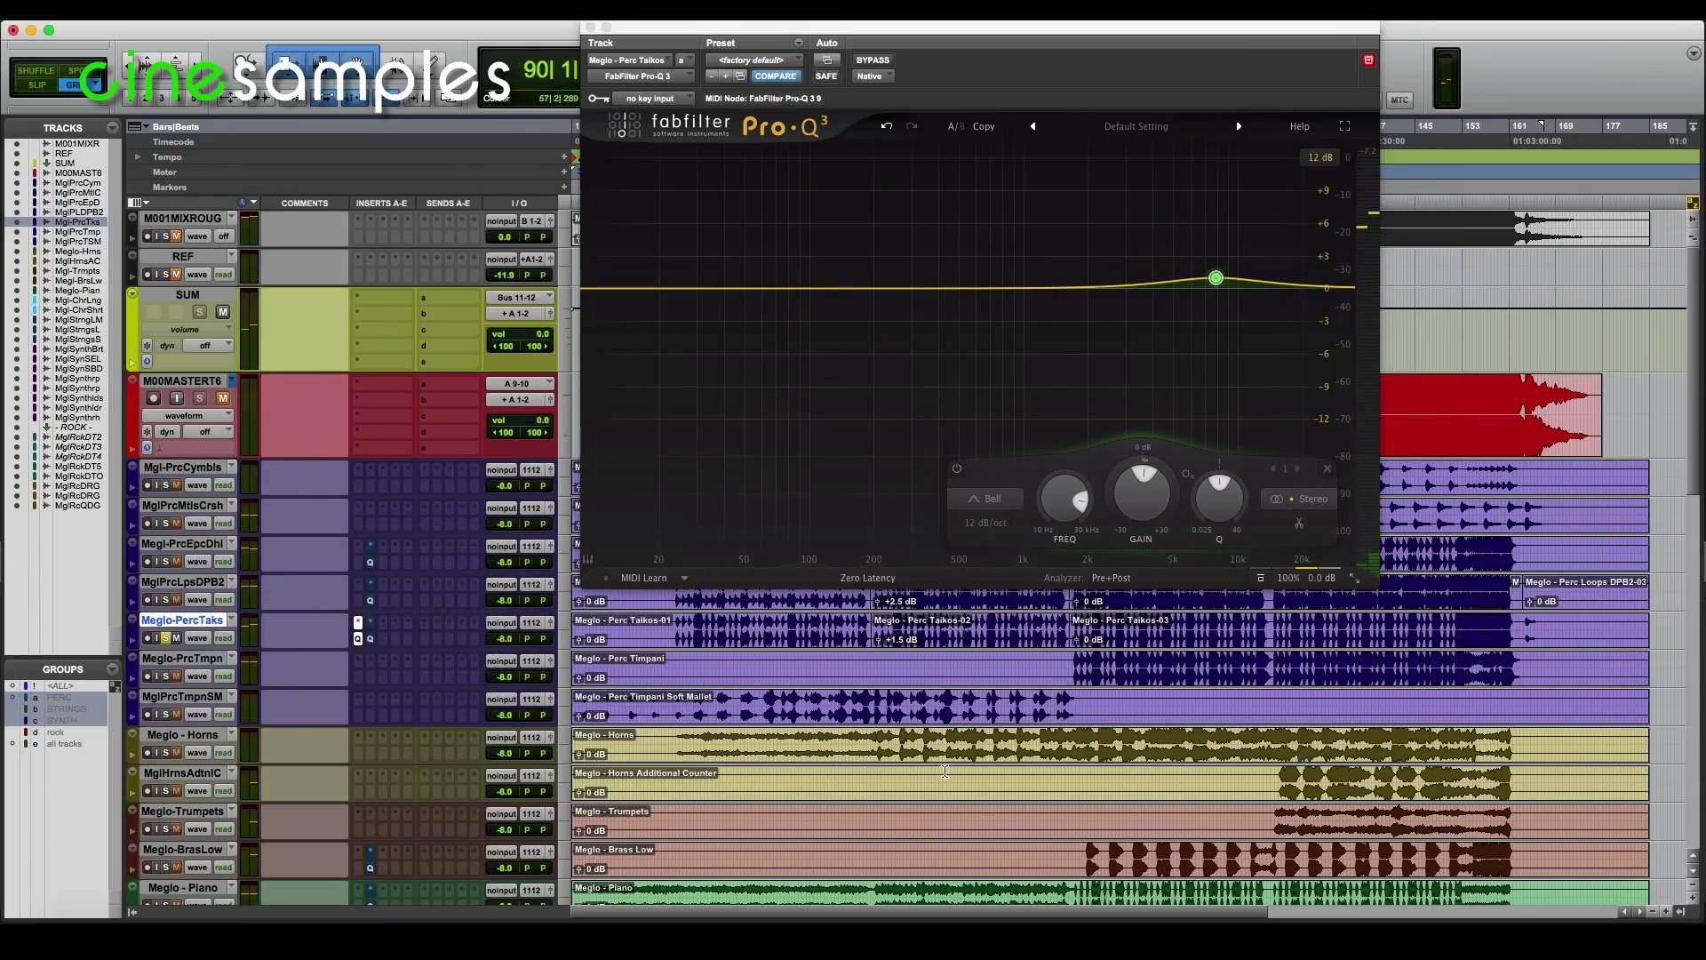
Solo the Perc Timpani track at bar 86 and insert FabFilter Pro-Q 3 on it
{"action": "left_click", "coordinate": [1073, 662]}
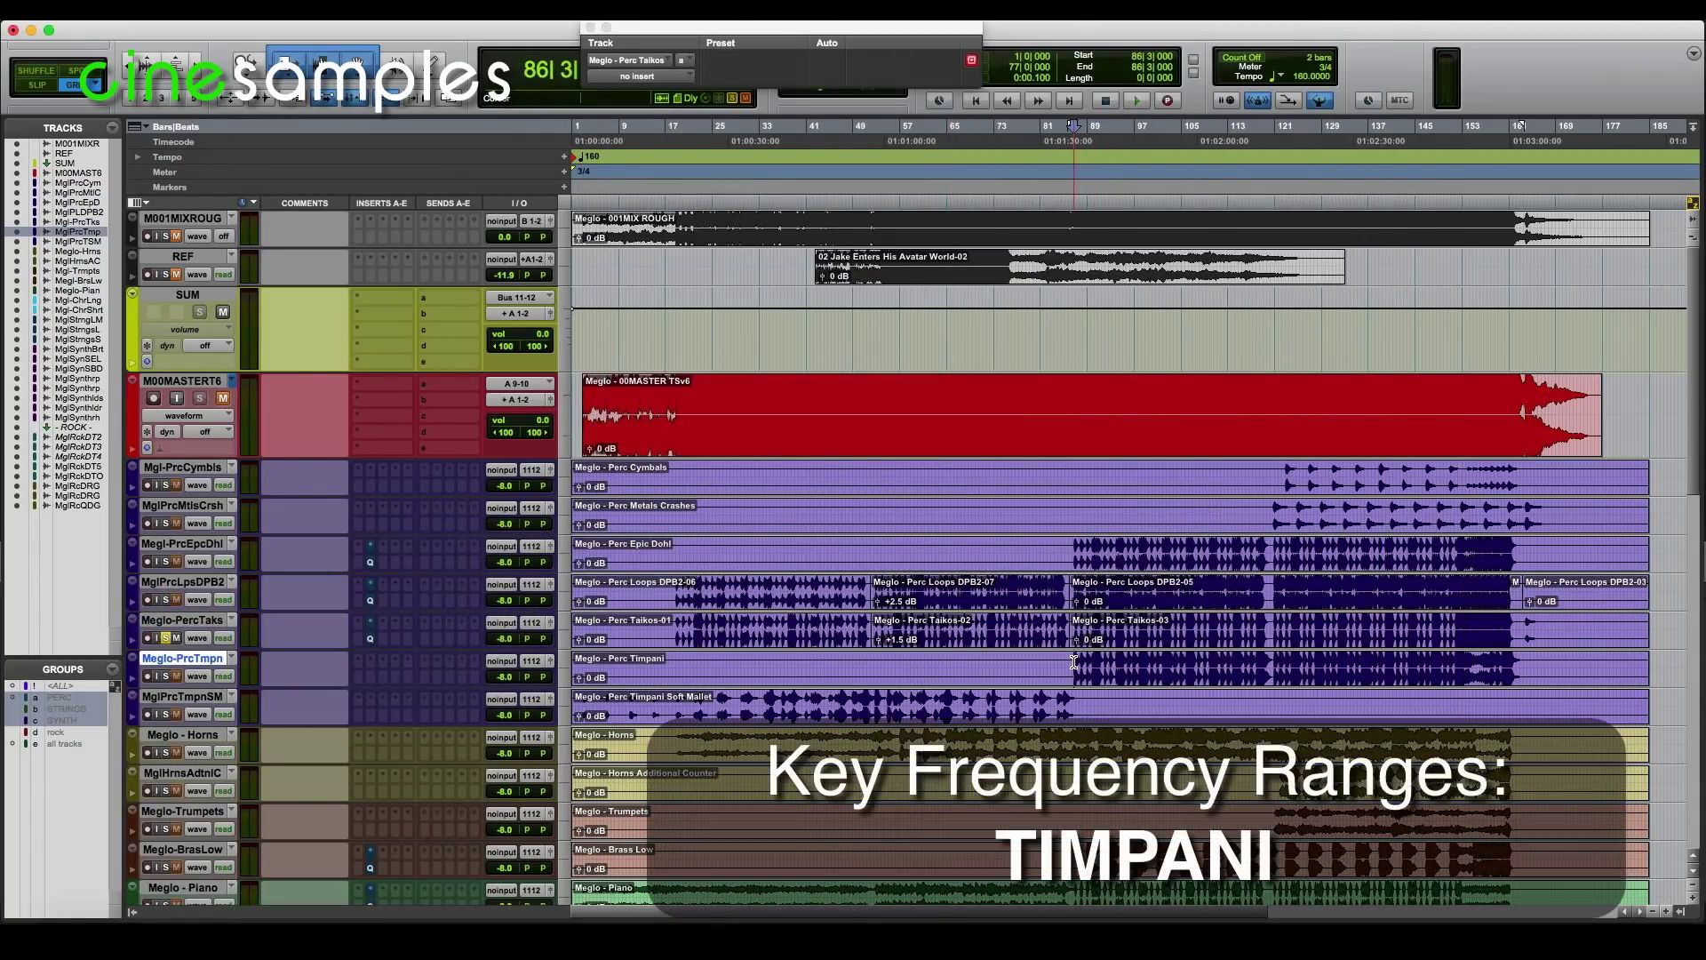
{"action": "left_click", "coordinate": [358, 667]}
{"action": "left_click", "coordinate": [708, 523]}
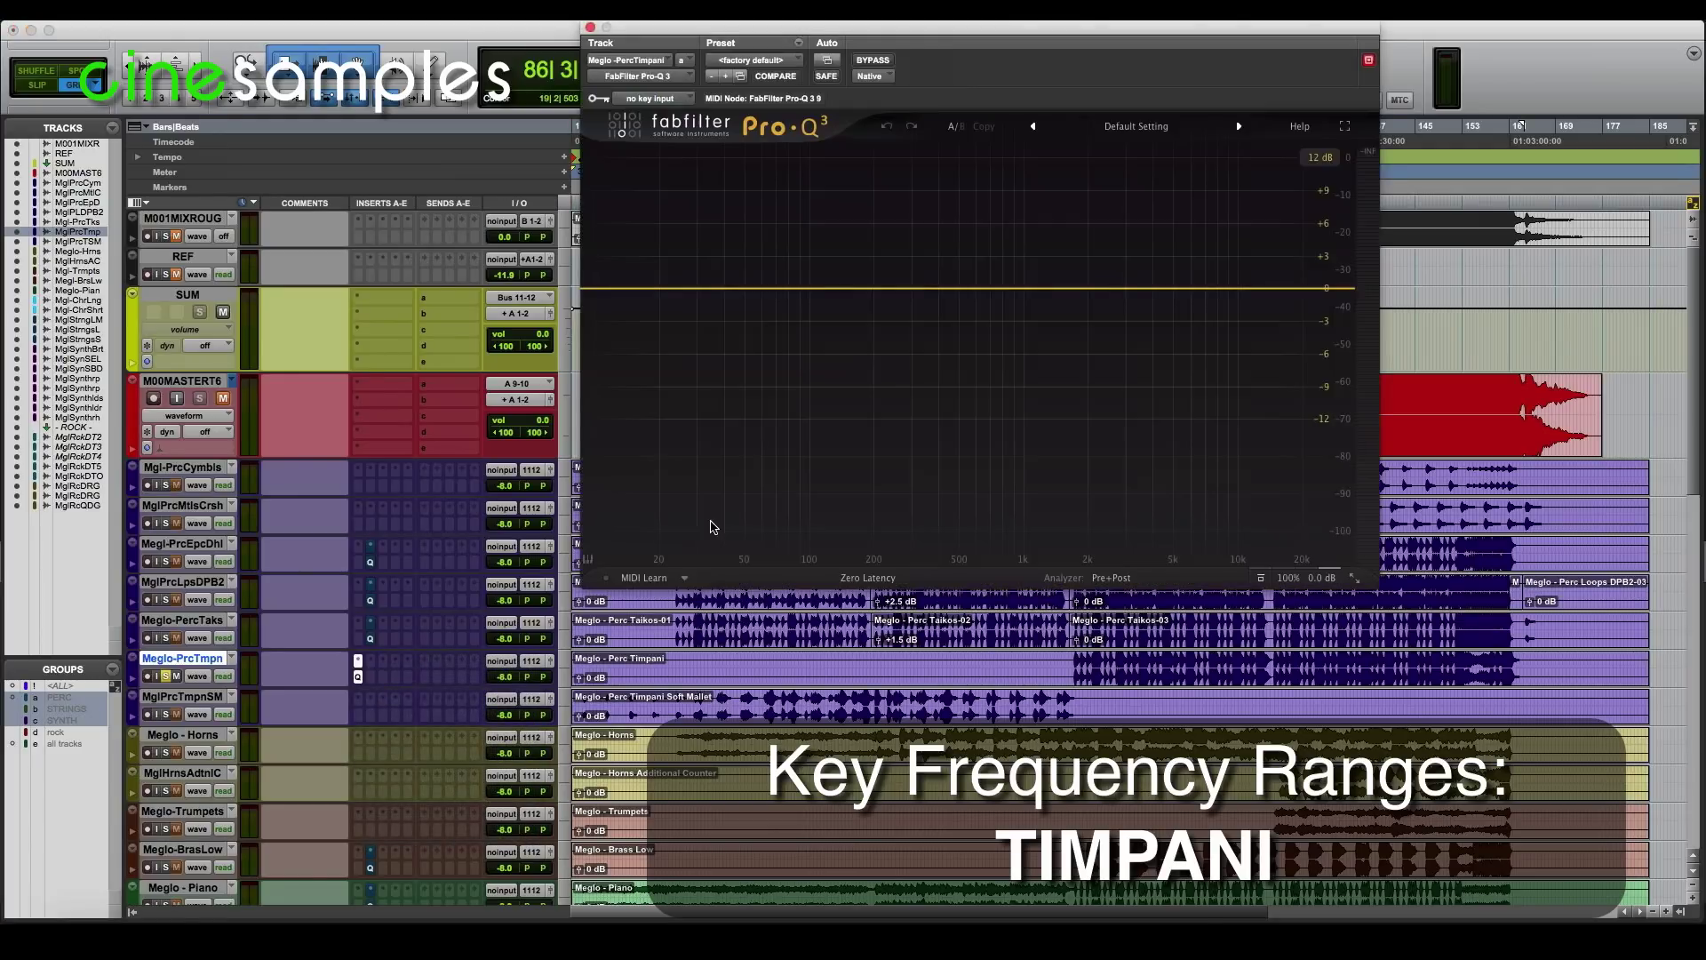
Play the timpani and sweep a boosted bell band through the lows, then up to about 4.2 kHz at about +6 dB
{"action": "mouse_move", "coordinate": [1315, 579]}
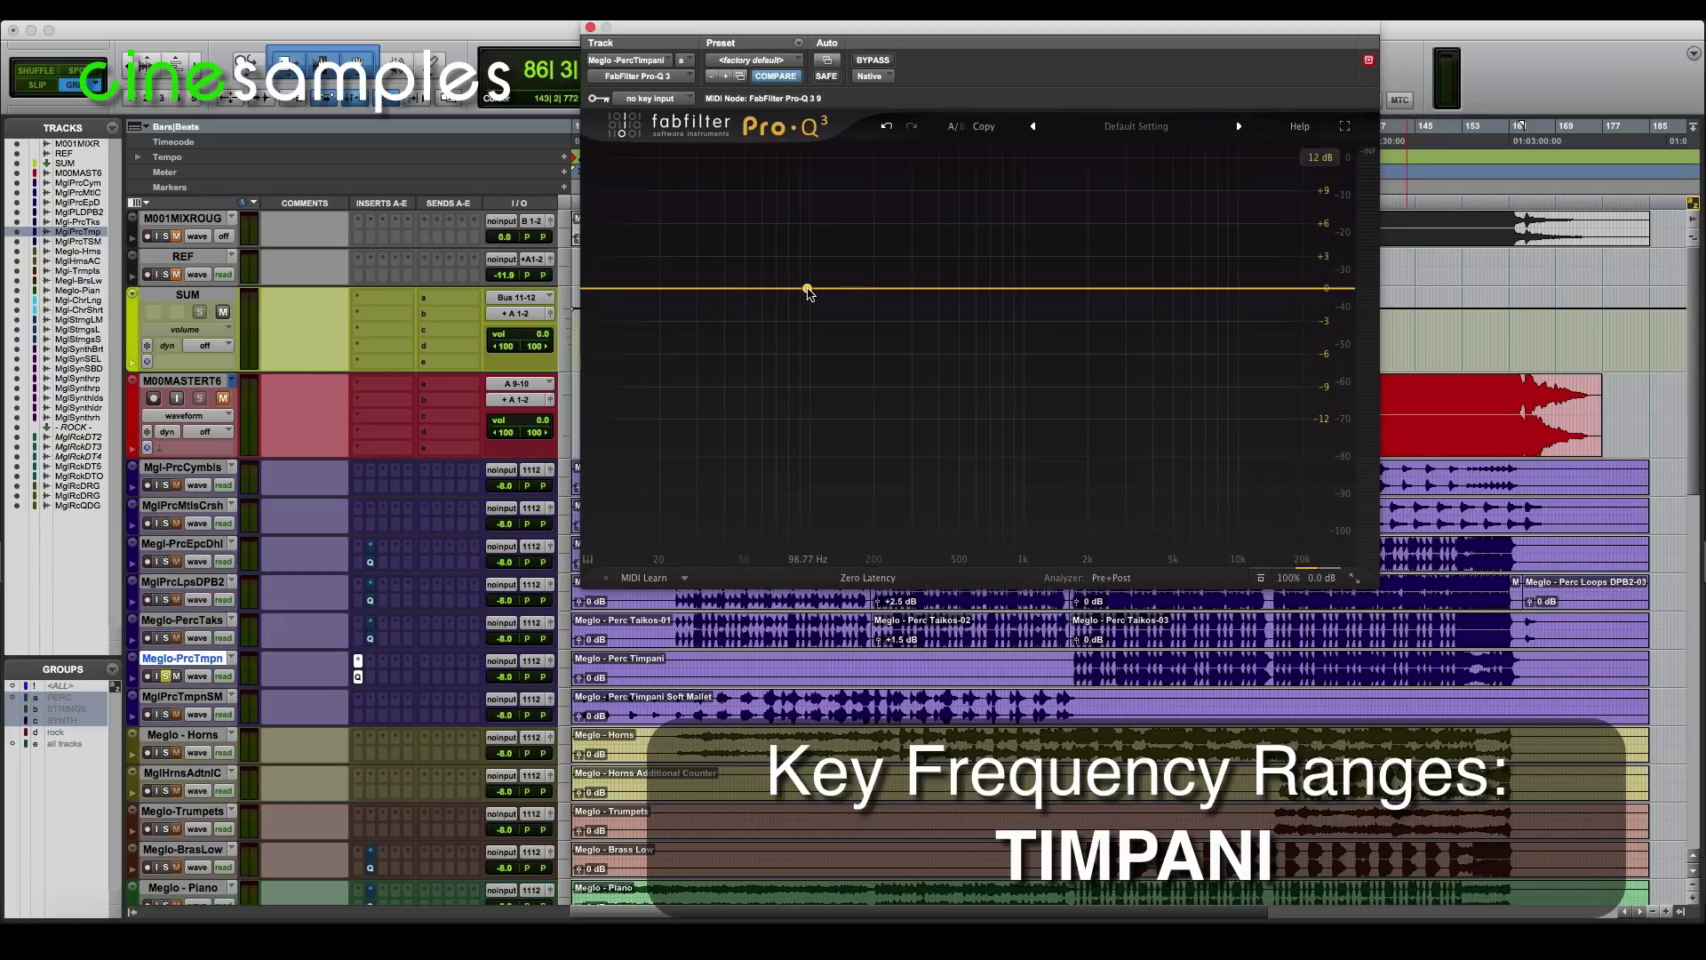
{"action": "key", "text": "space"}
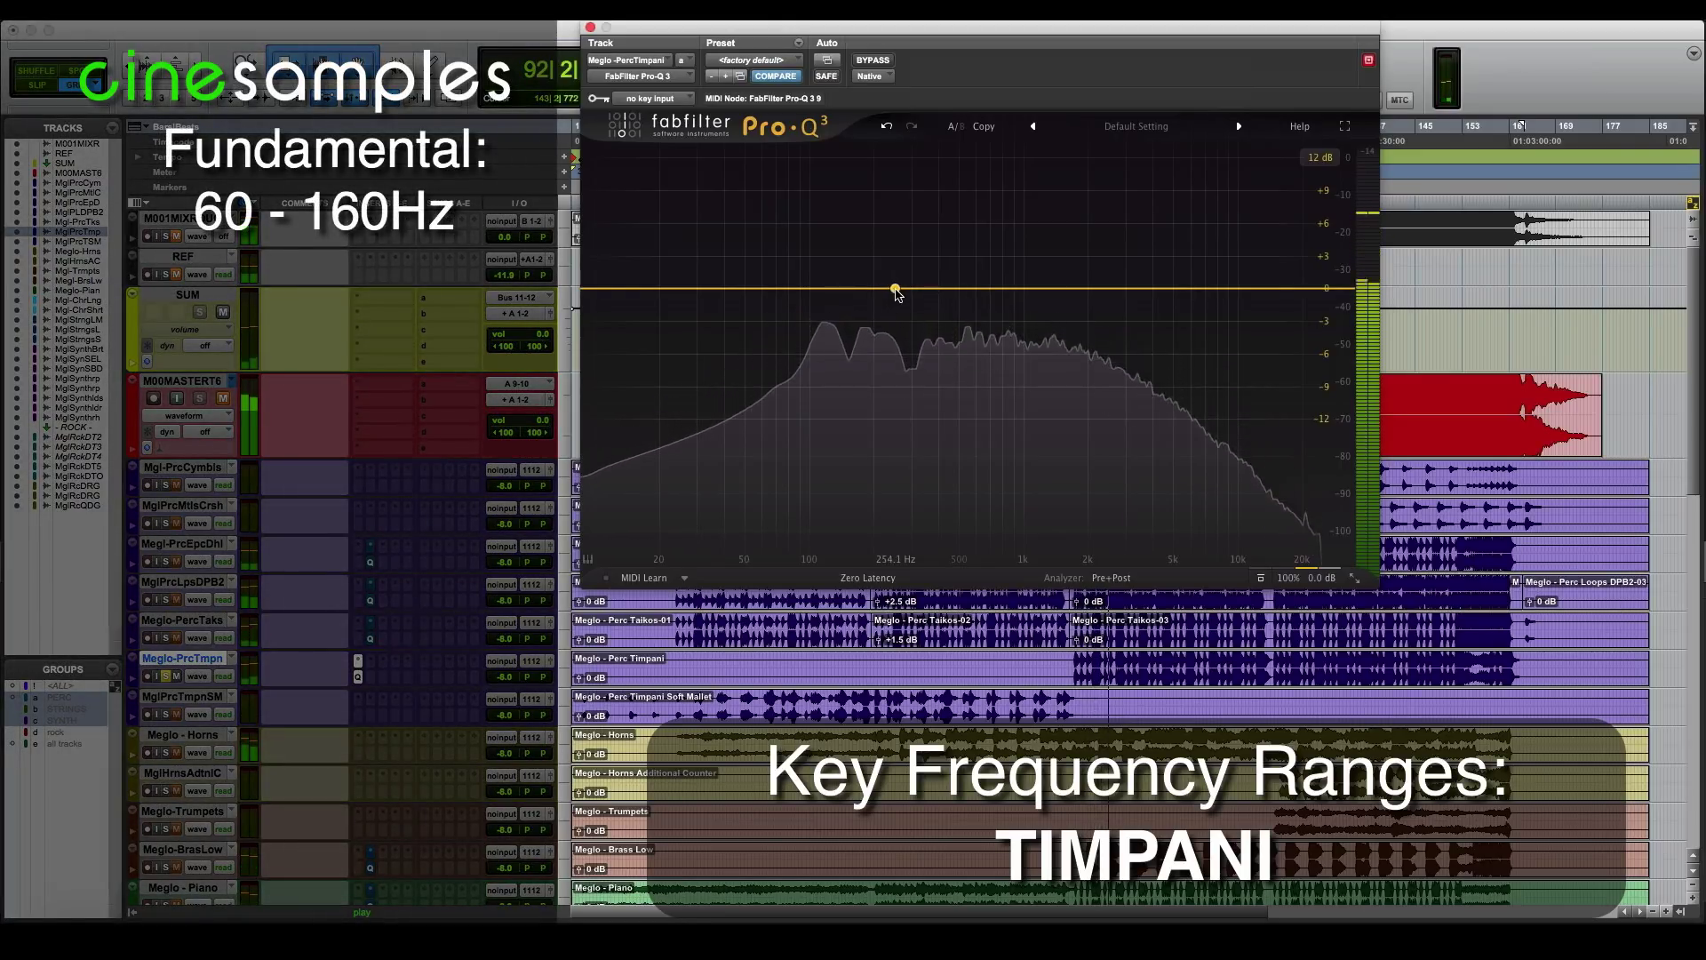
{"action": "left_click_drag", "start_coordinate": [896, 289], "coordinate": [817, 196]}
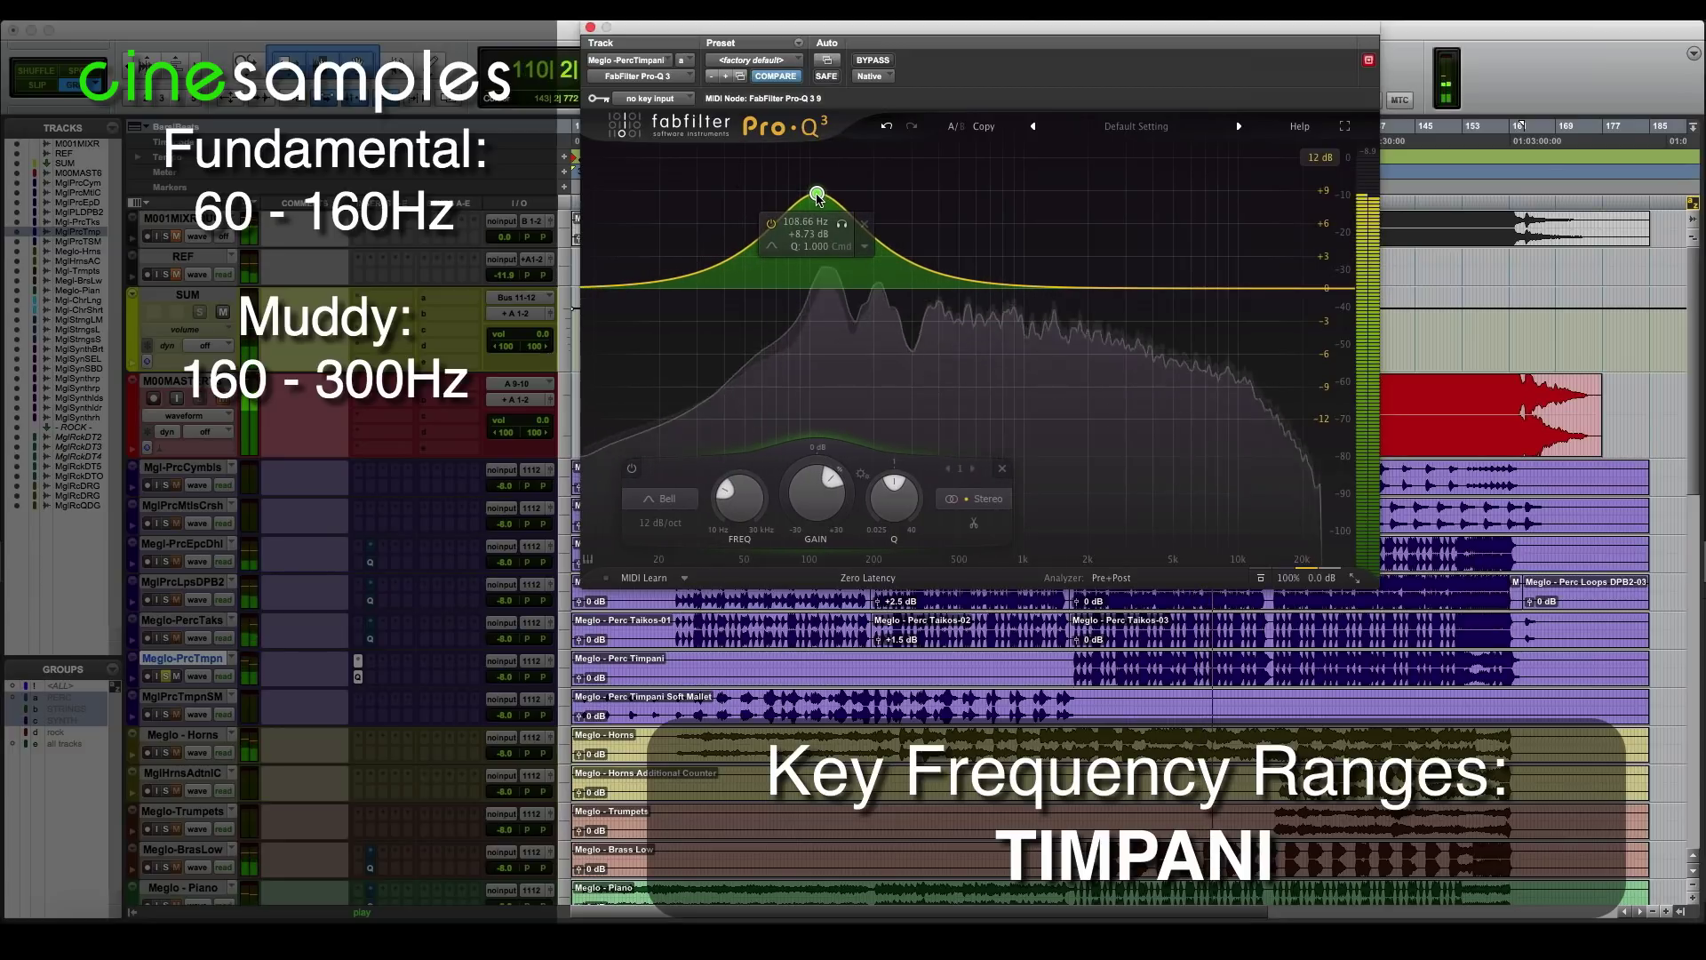
{"action": "left_click_drag", "start_coordinate": [817, 195], "coordinate": [732, 182]}
{"action": "left_click_drag", "start_coordinate": [790, 290], "coordinate": [1157, 224]}
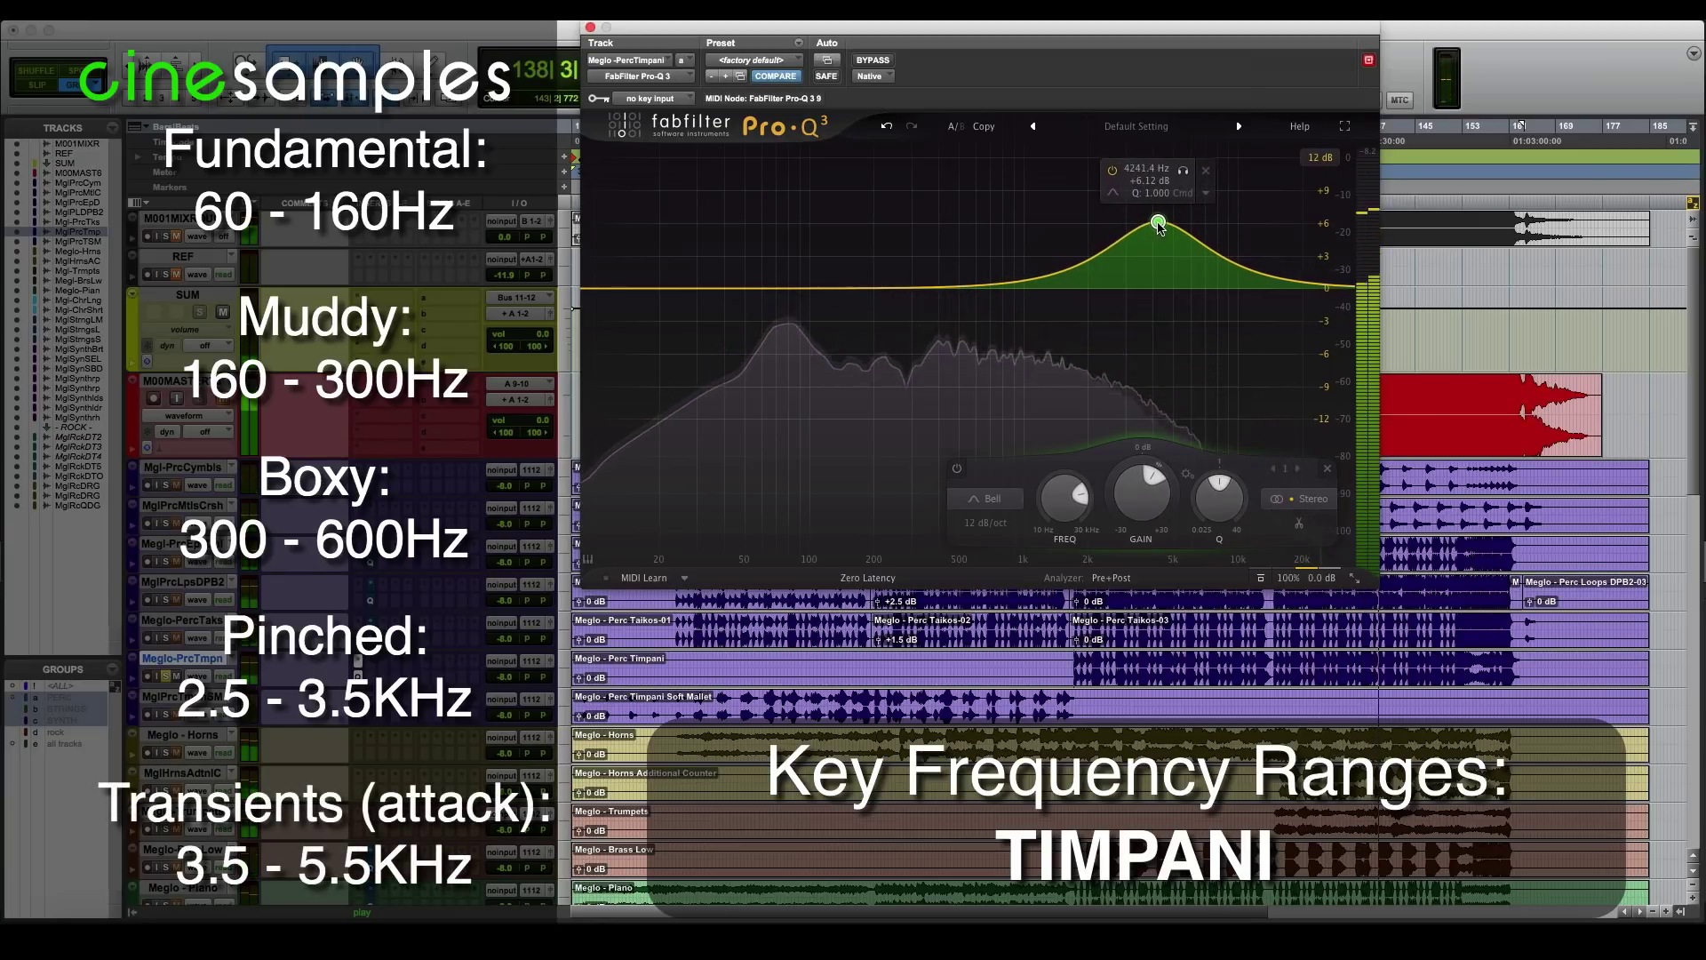
Widen the timpani bell to Q 0.514, move it to about 5.4 kHz at +6.5 dB, and compare the sound with the band bypassed
{"action": "left_click_drag", "start_coordinate": [1219, 516], "coordinate": [1220, 543]}
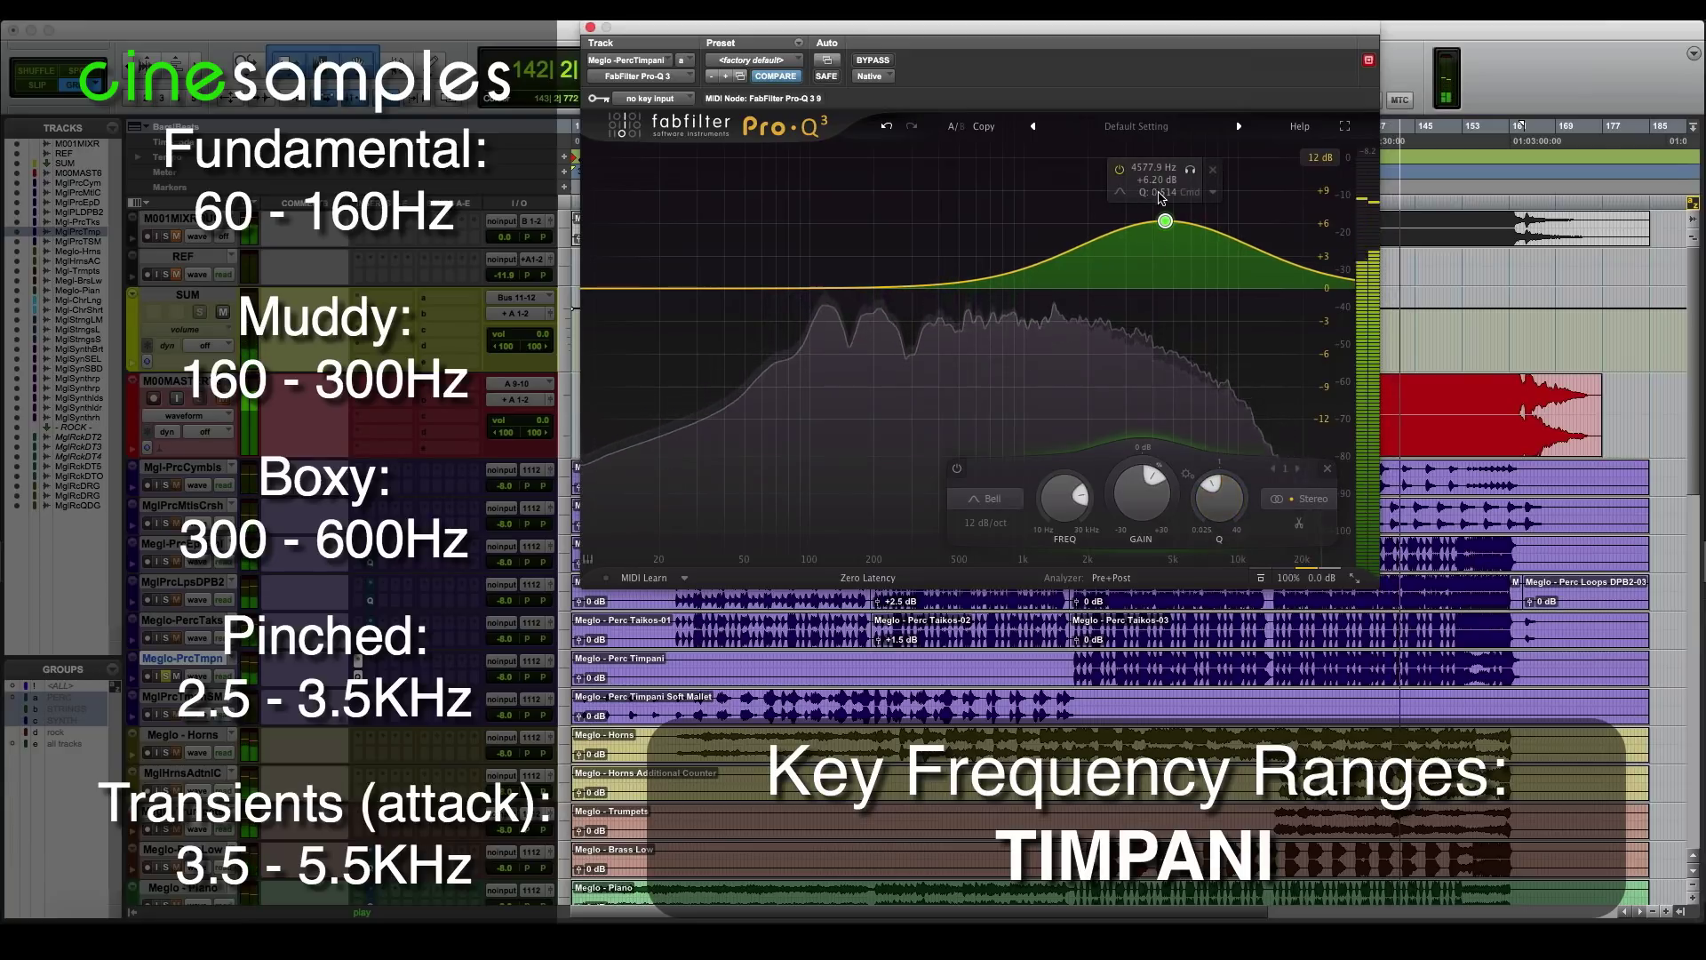
{"action": "left_click_drag", "start_coordinate": [1165, 221], "coordinate": [1181, 218]}
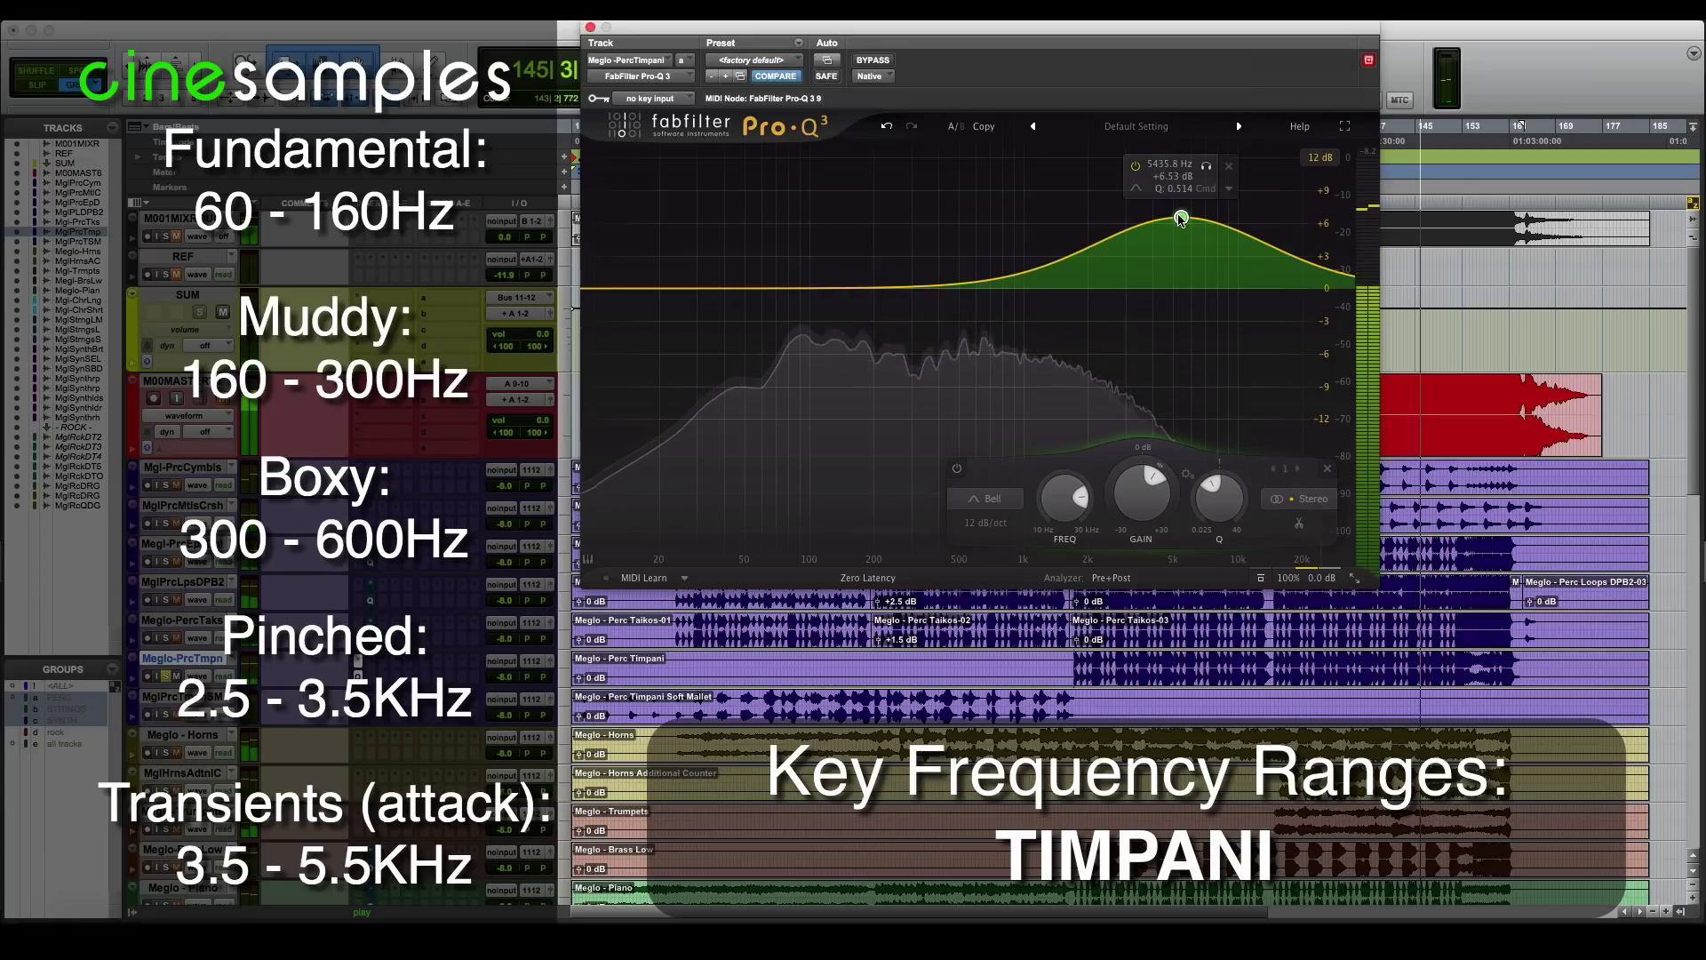
{"action": "left_click", "coordinate": [957, 469]}
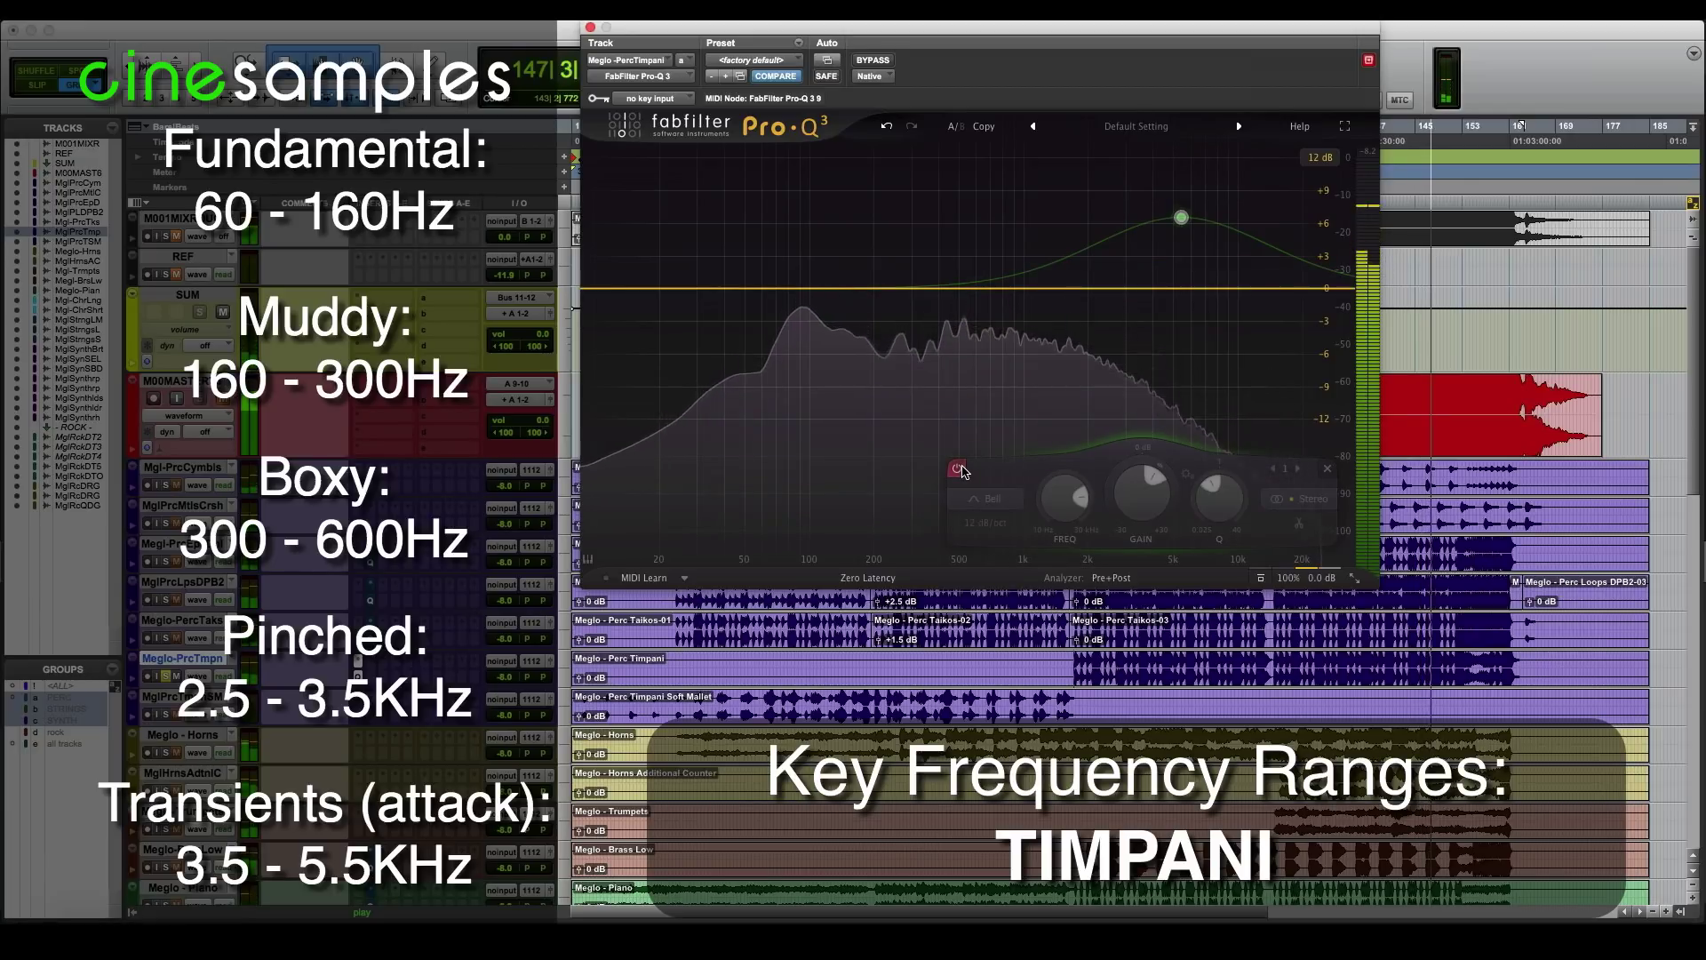
{"action": "left_click", "coordinate": [958, 469]}
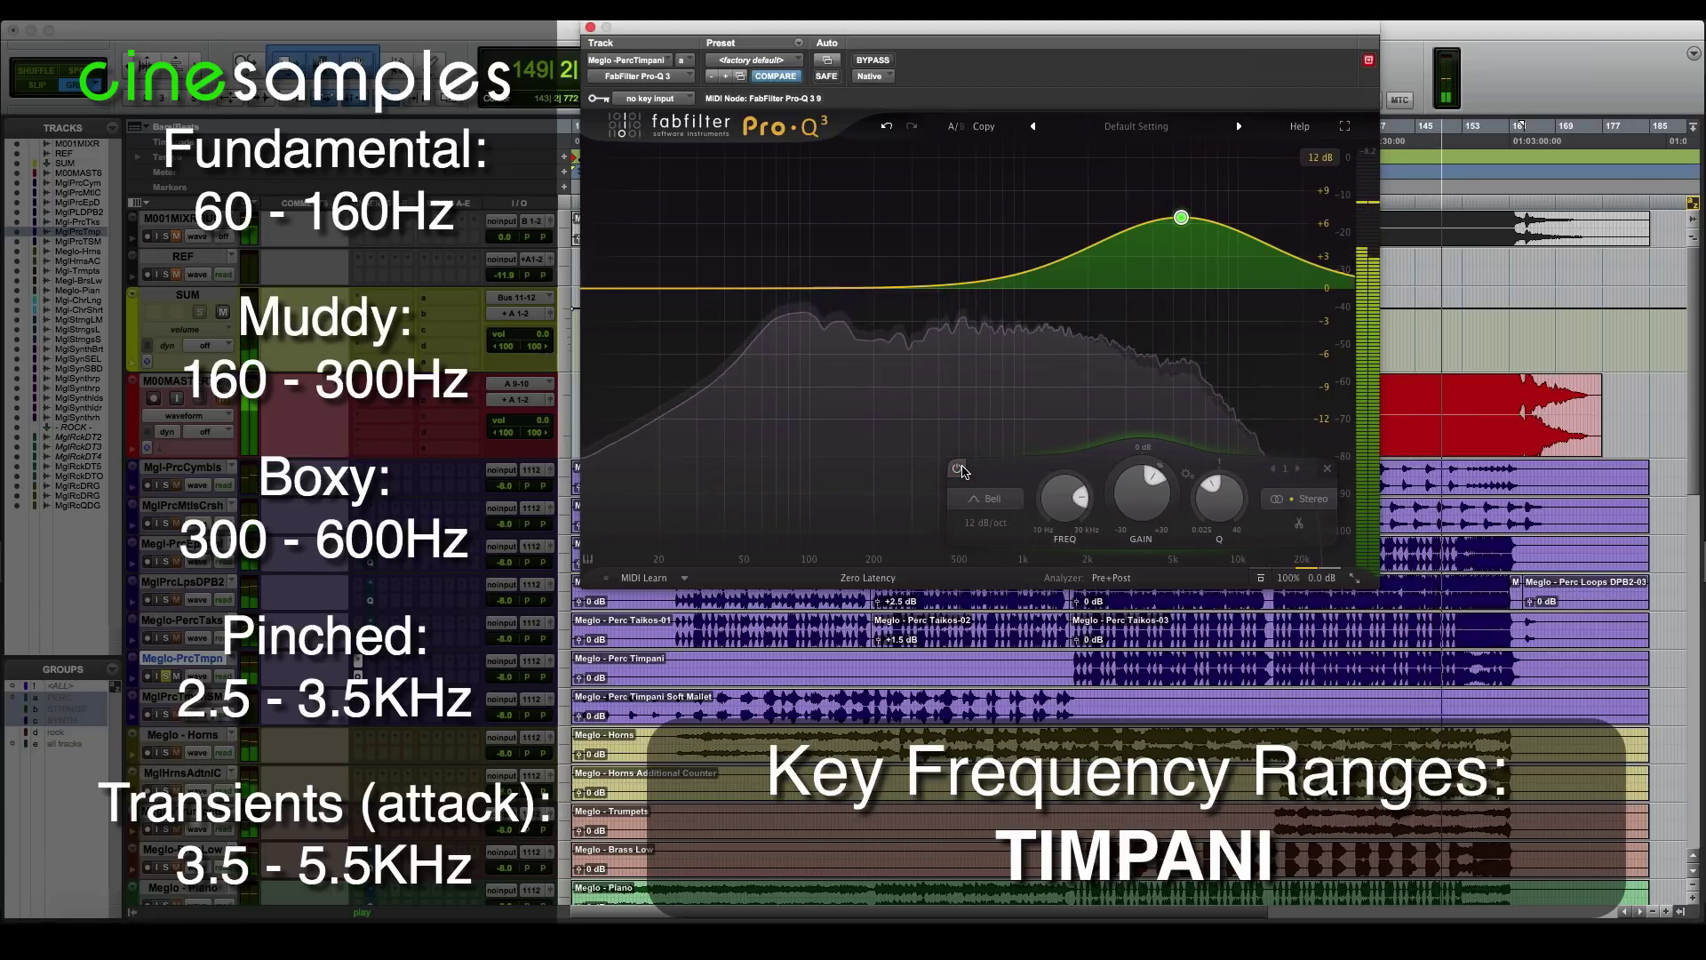
{"action": "left_click", "coordinate": [958, 469]}
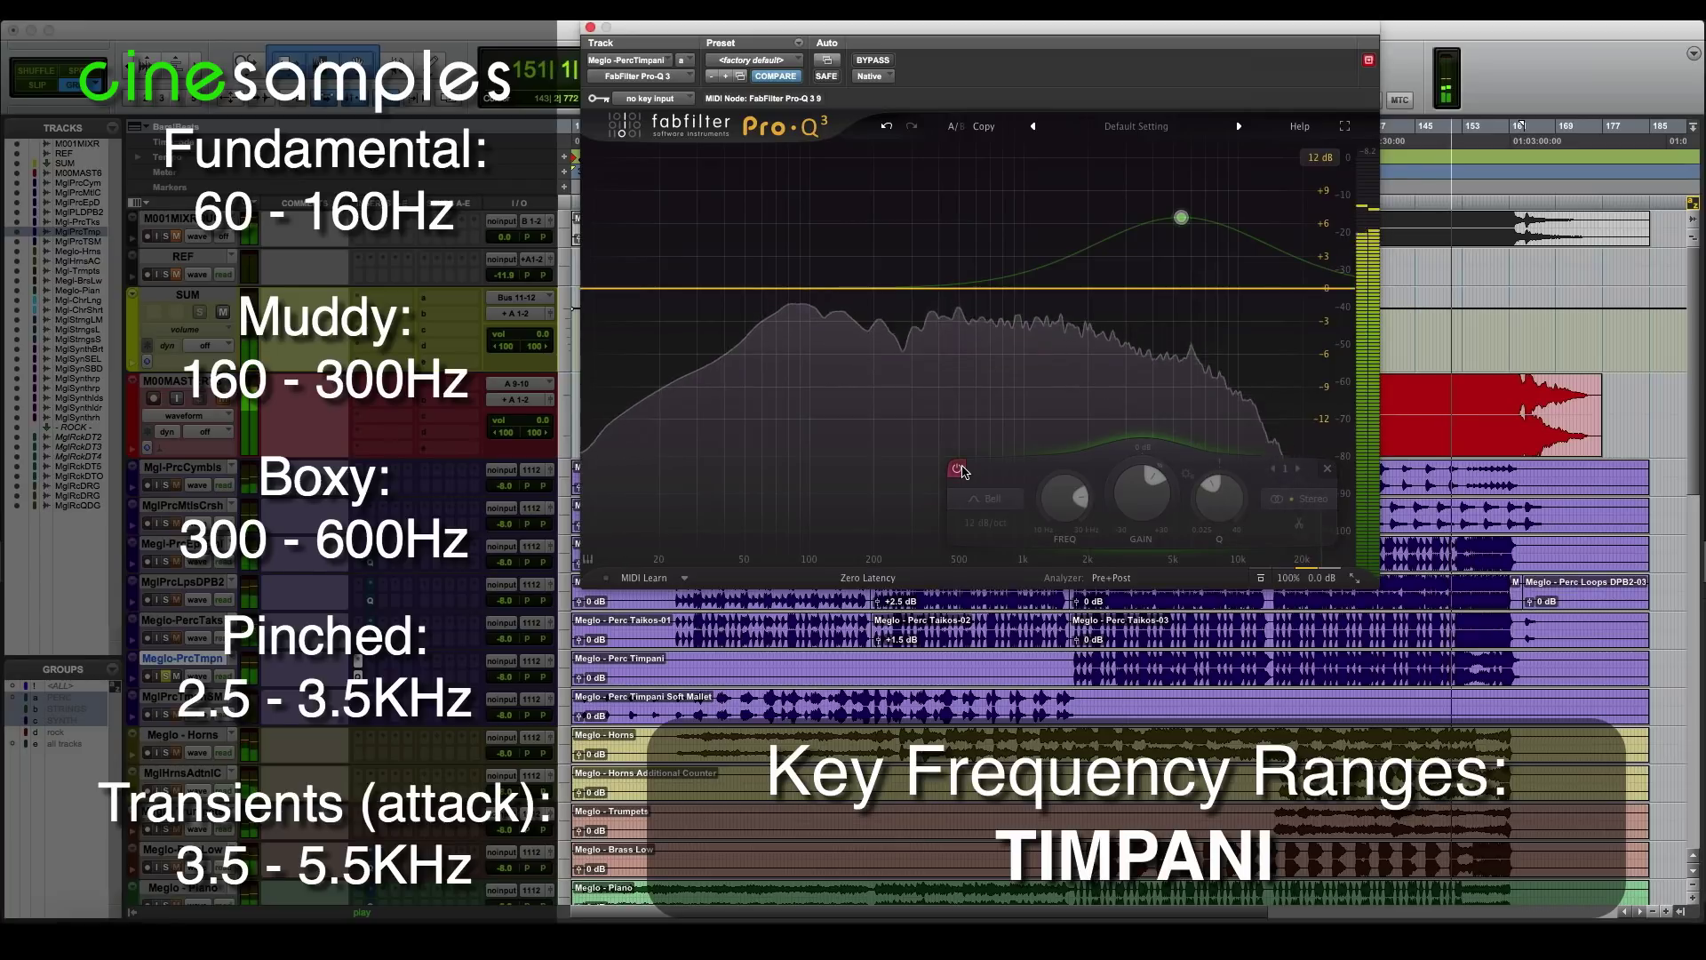
Stop playback and remove the EQ insert from the Perc Timpani track
{"action": "key", "text": "space"}
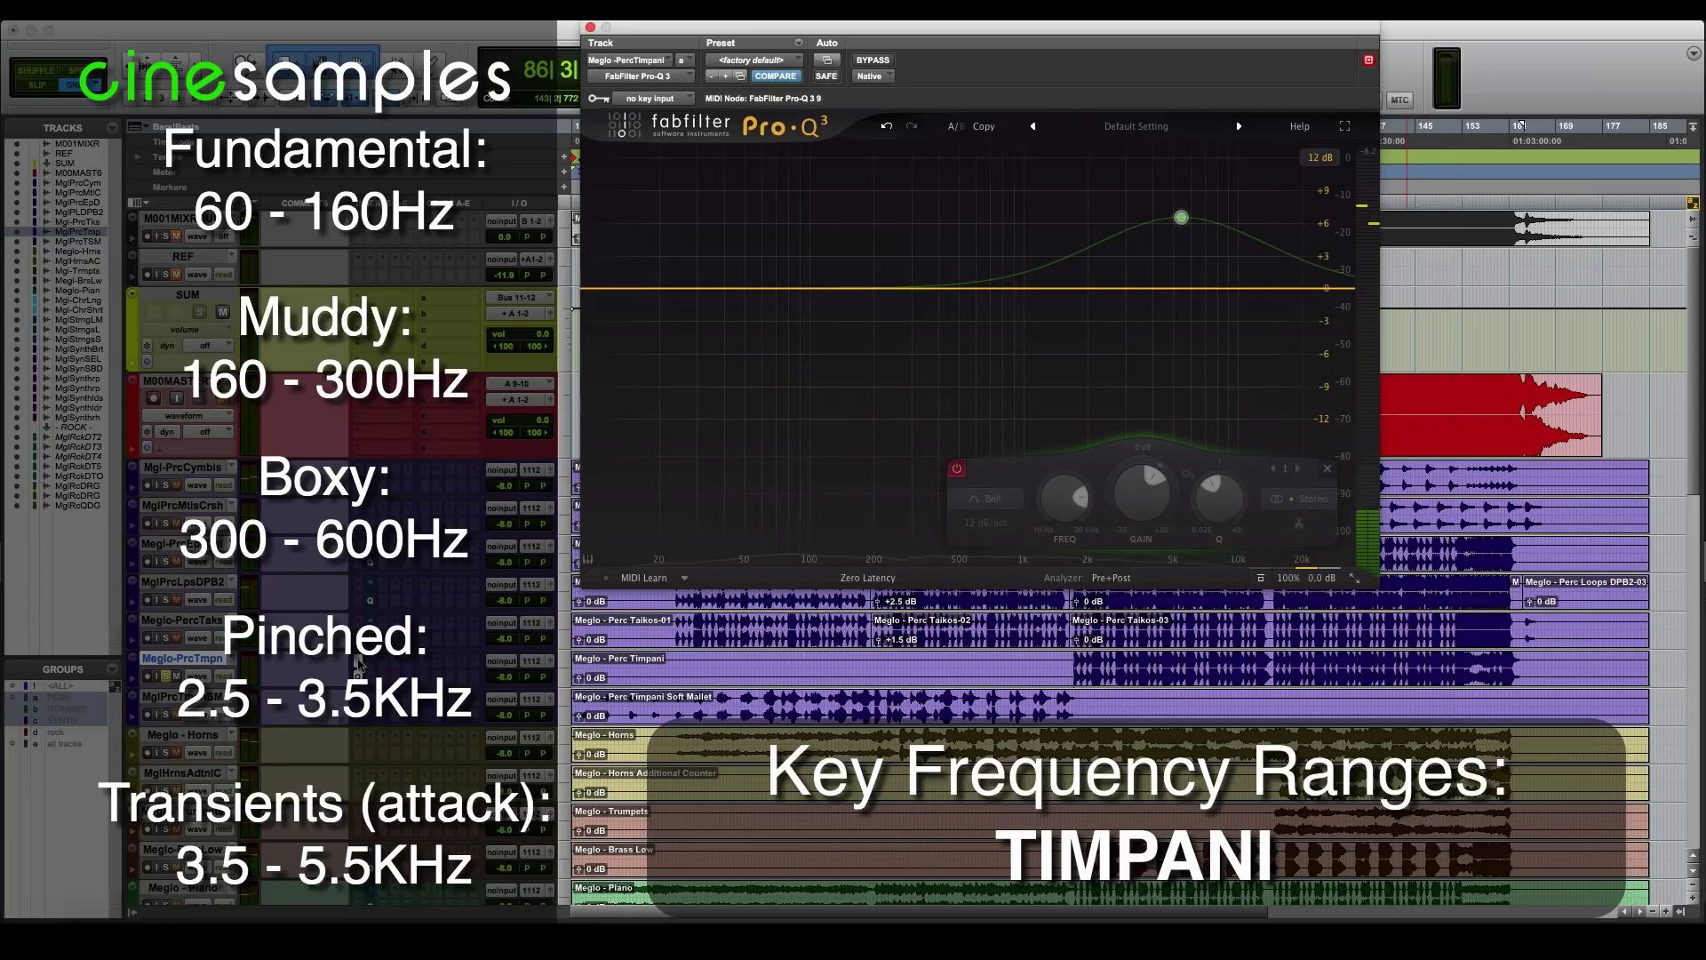
{"action": "left_click", "coordinate": [373, 575]}
{"action": "left_click", "coordinate": [374, 576]}
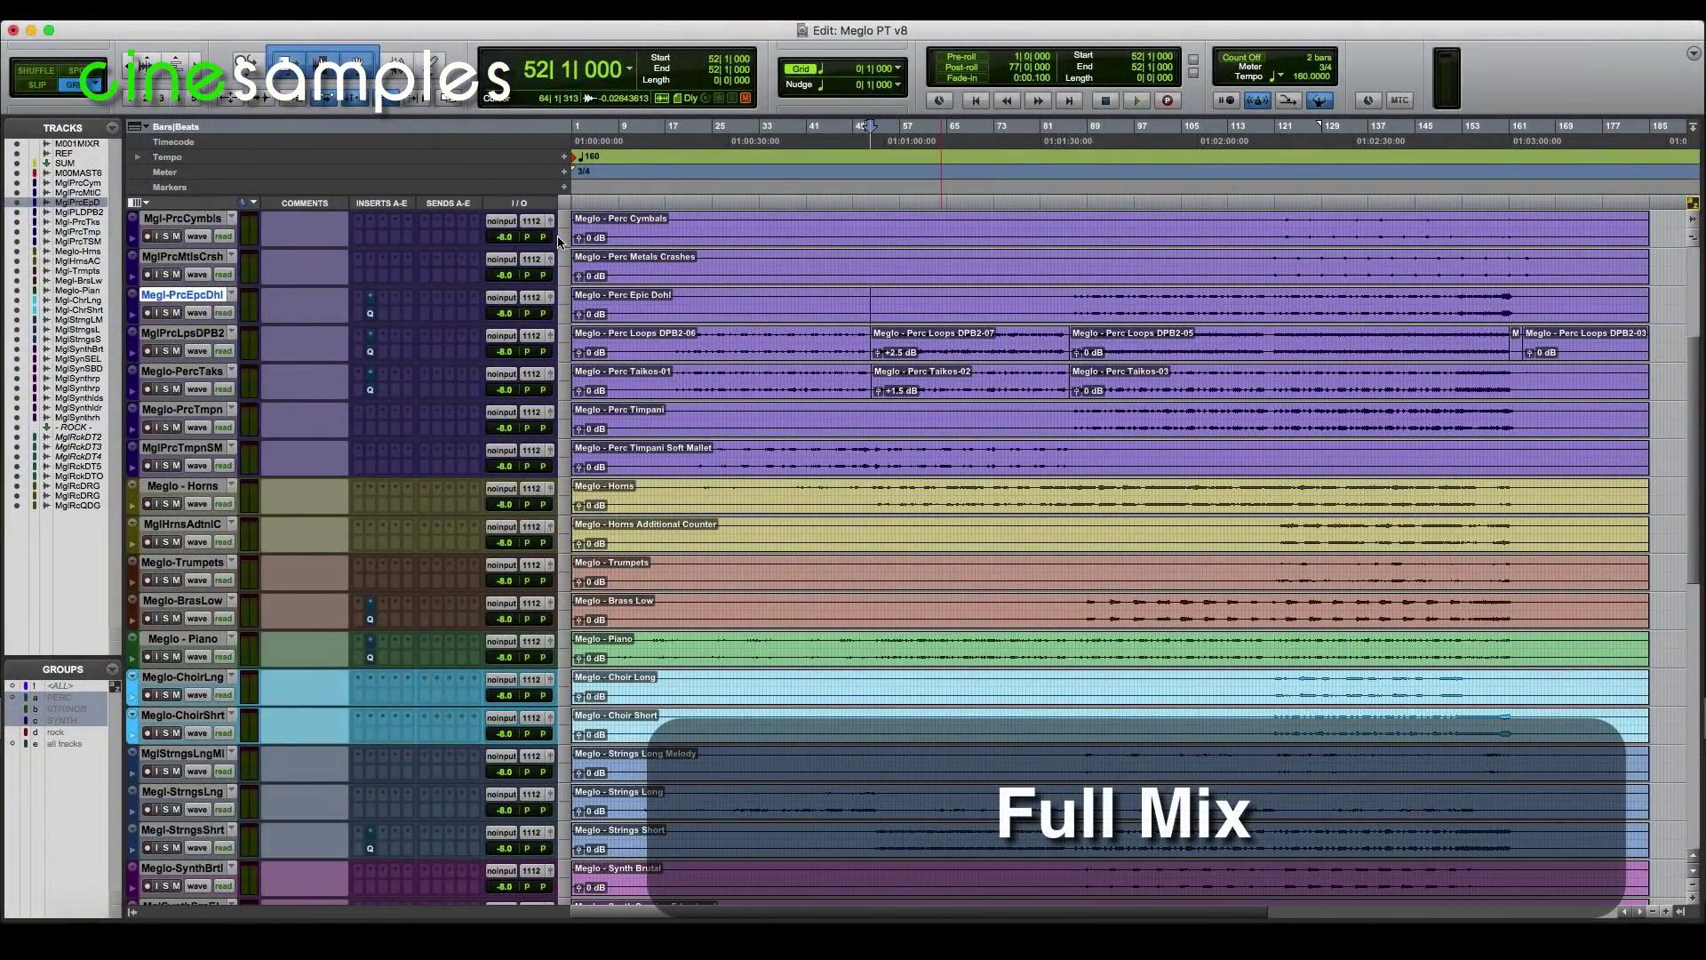
Play the full mix from bar 52 and stop it after several bars
{"action": "key", "text": "space"}
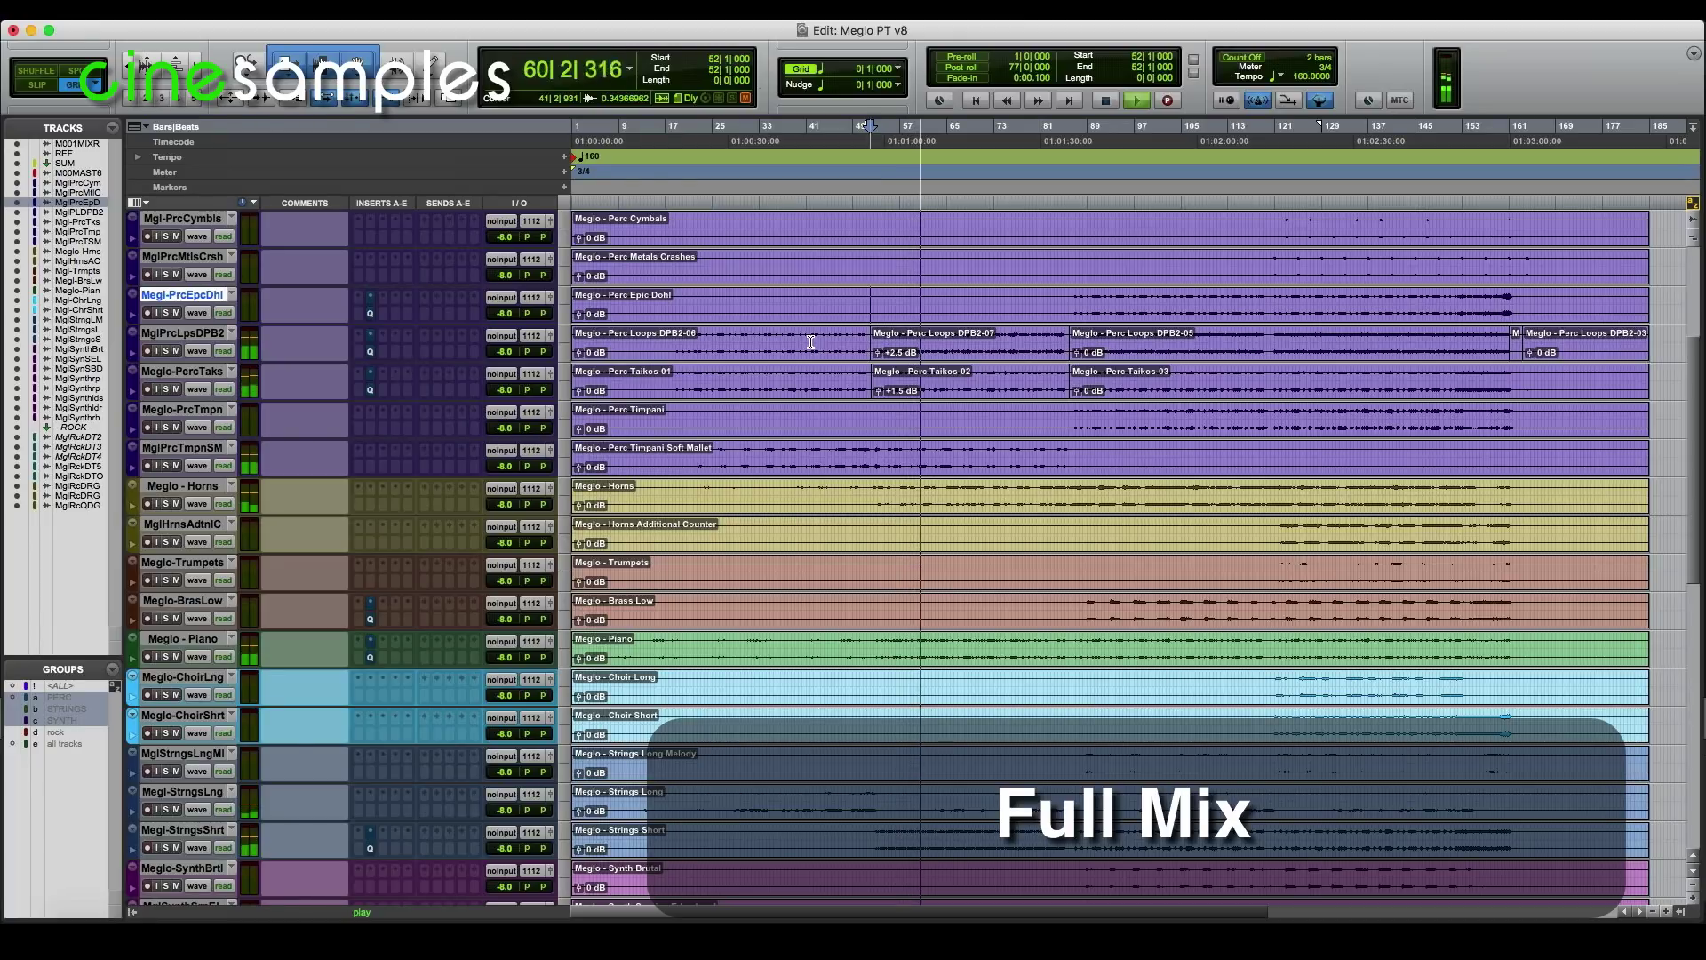
{"action": "key", "text": "space"}
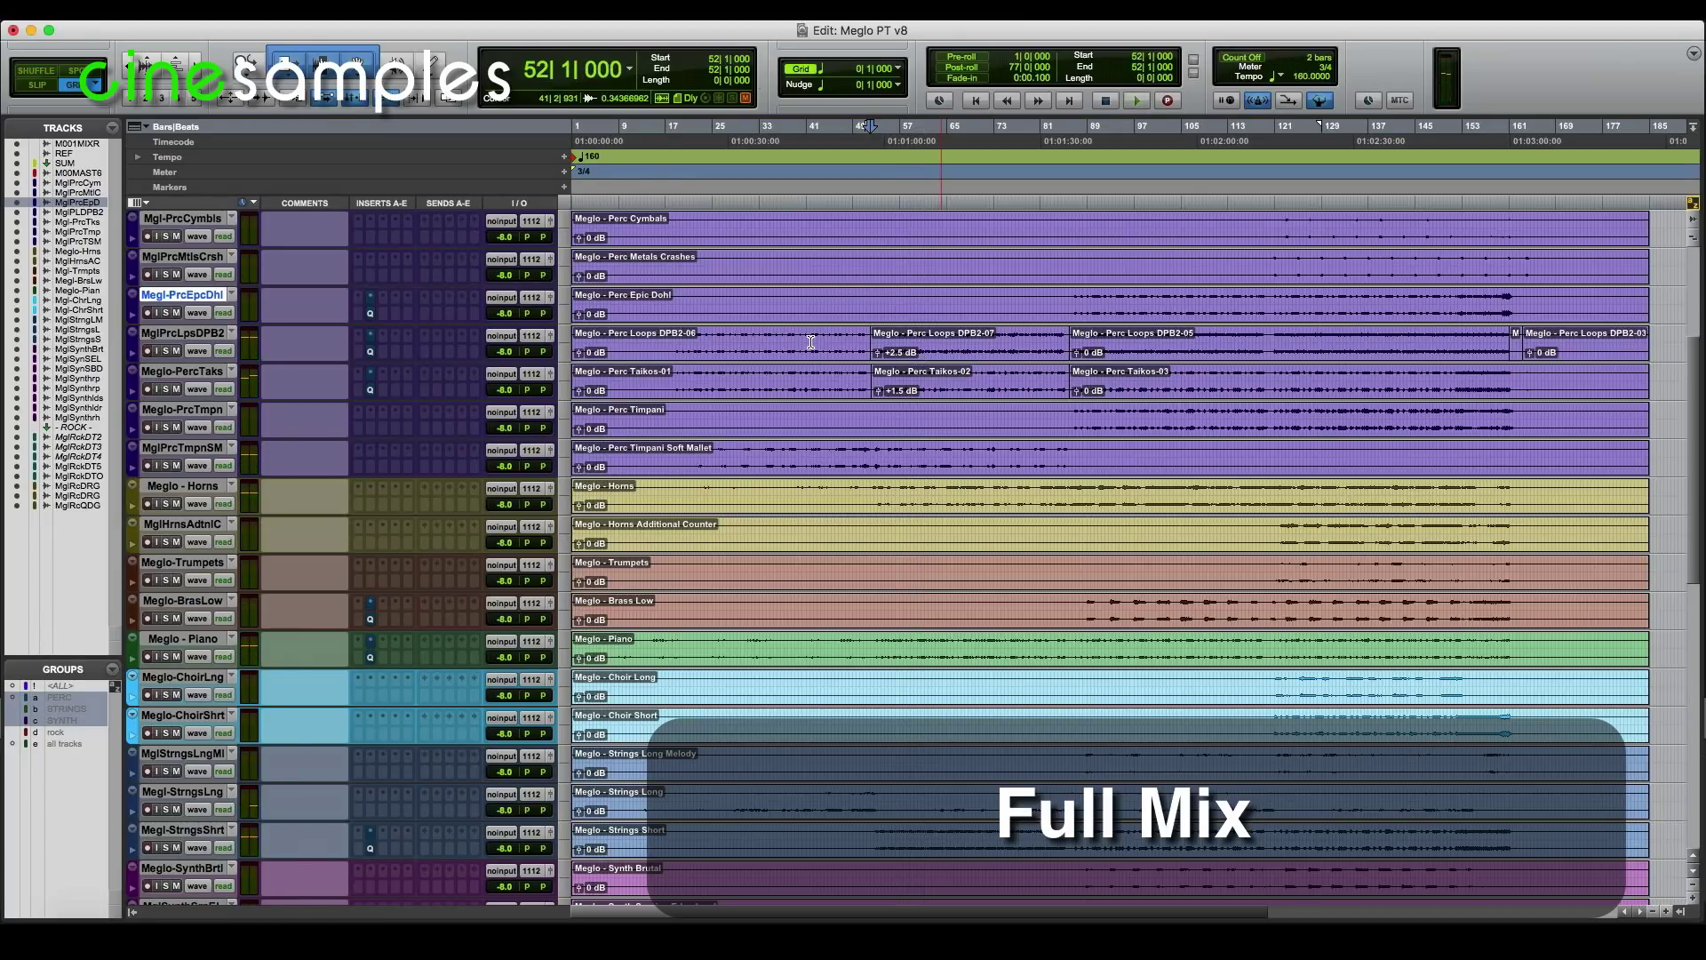
Play from bar 55 while alternately soloing and unsoloing the REF track to compare the reference with the full mix
{"action": "scroll", "coordinate": [810, 342], "scroll_direction": "up", "scroll_amount": 5}
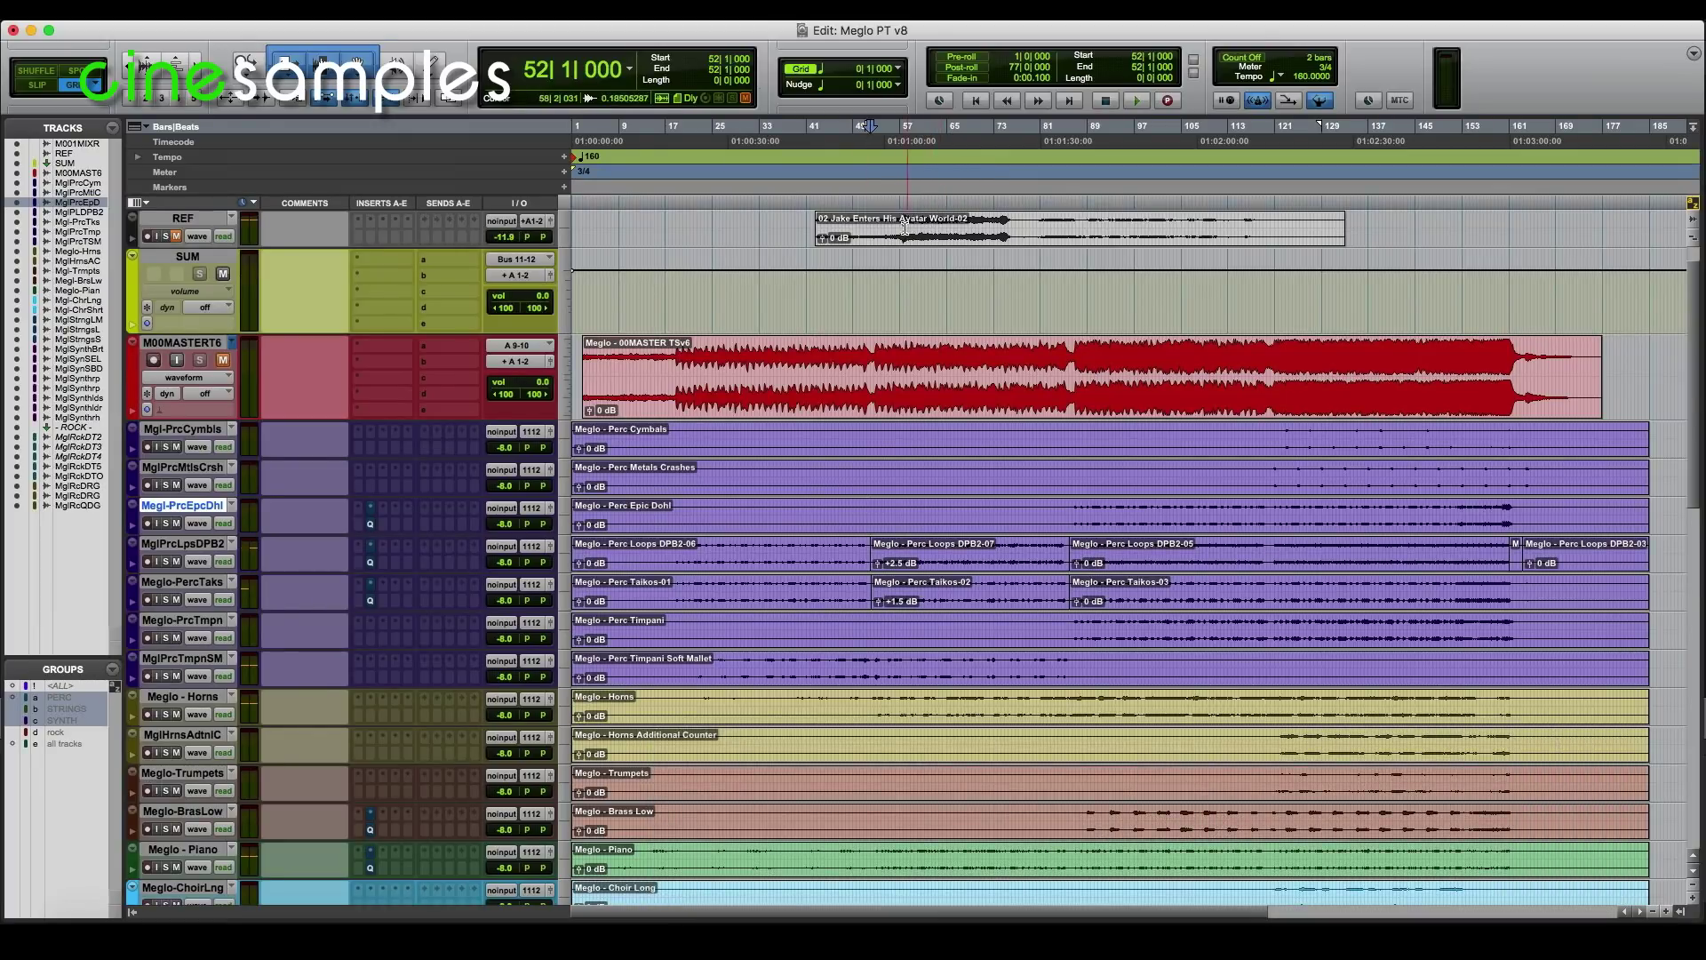
{"action": "left_click", "coordinate": [892, 226]}
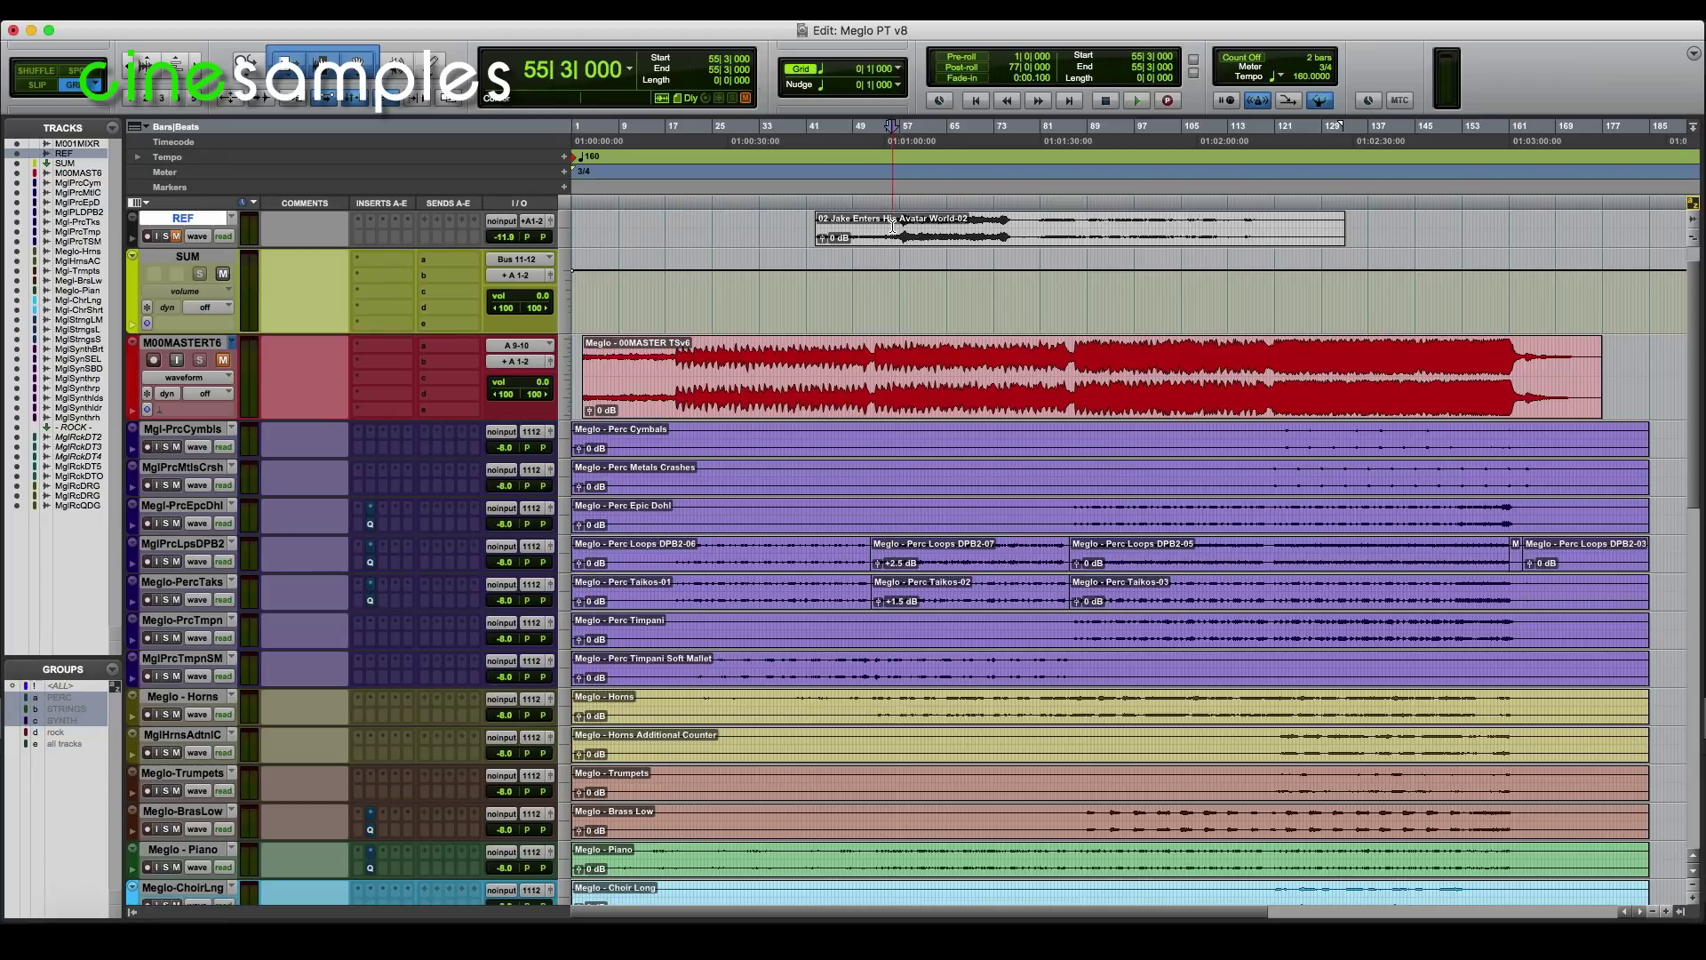
{"action": "key", "text": "shift+s"}
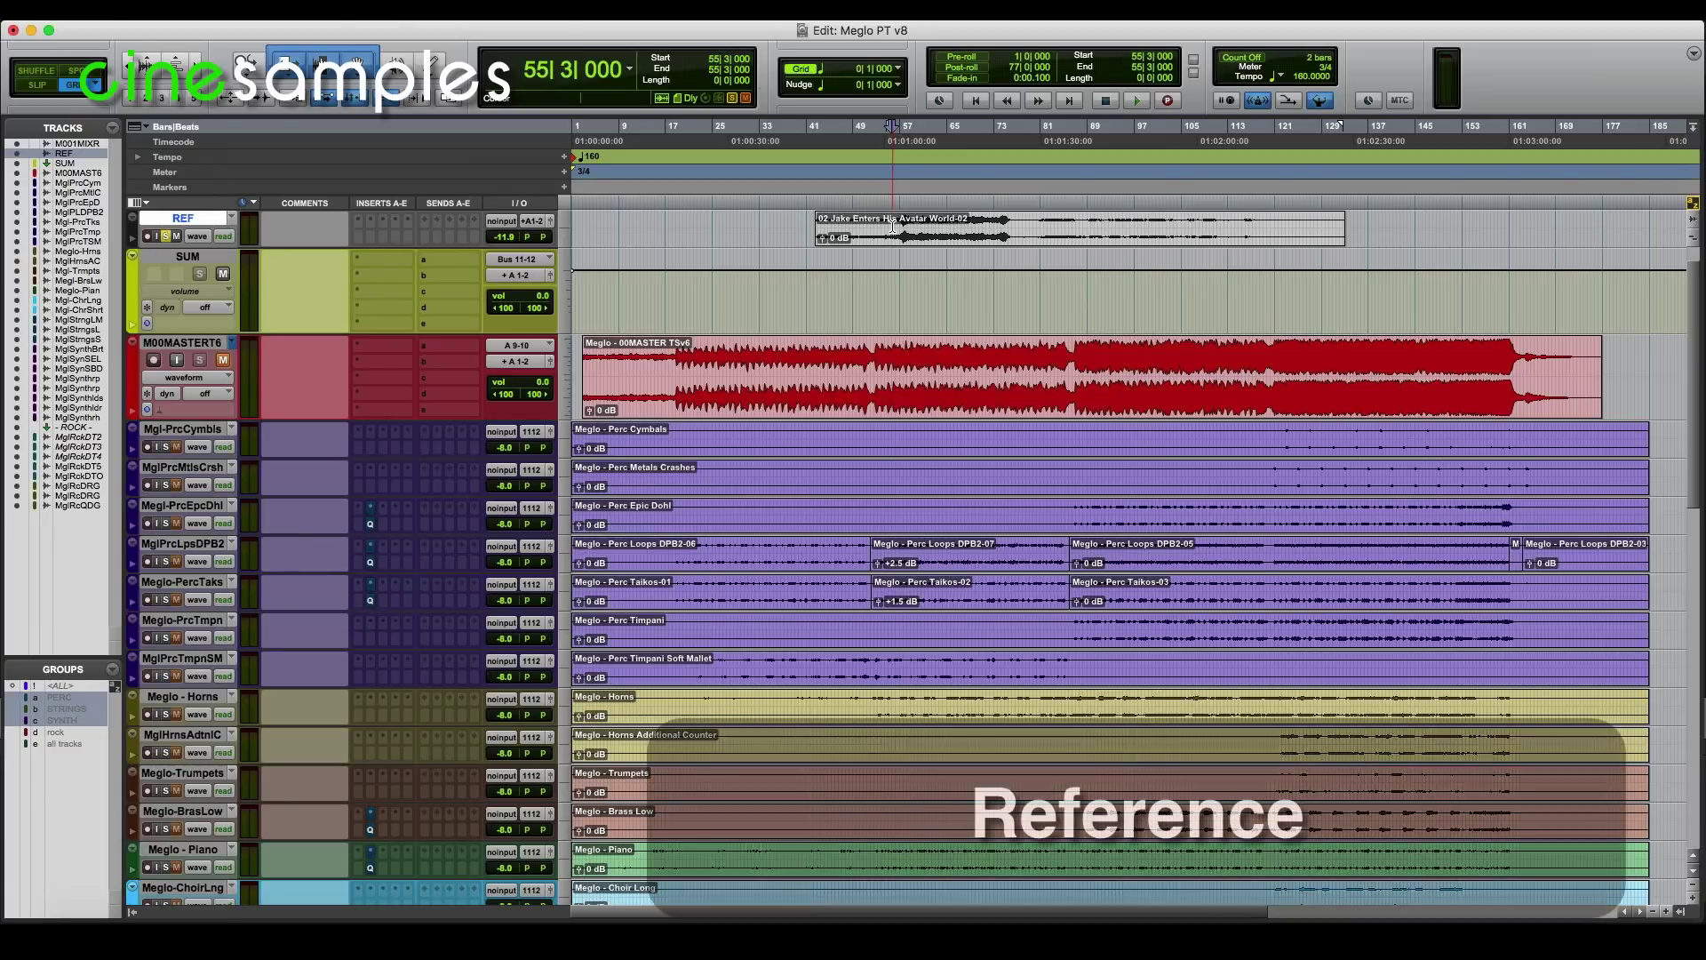
{"action": "key", "text": "space"}
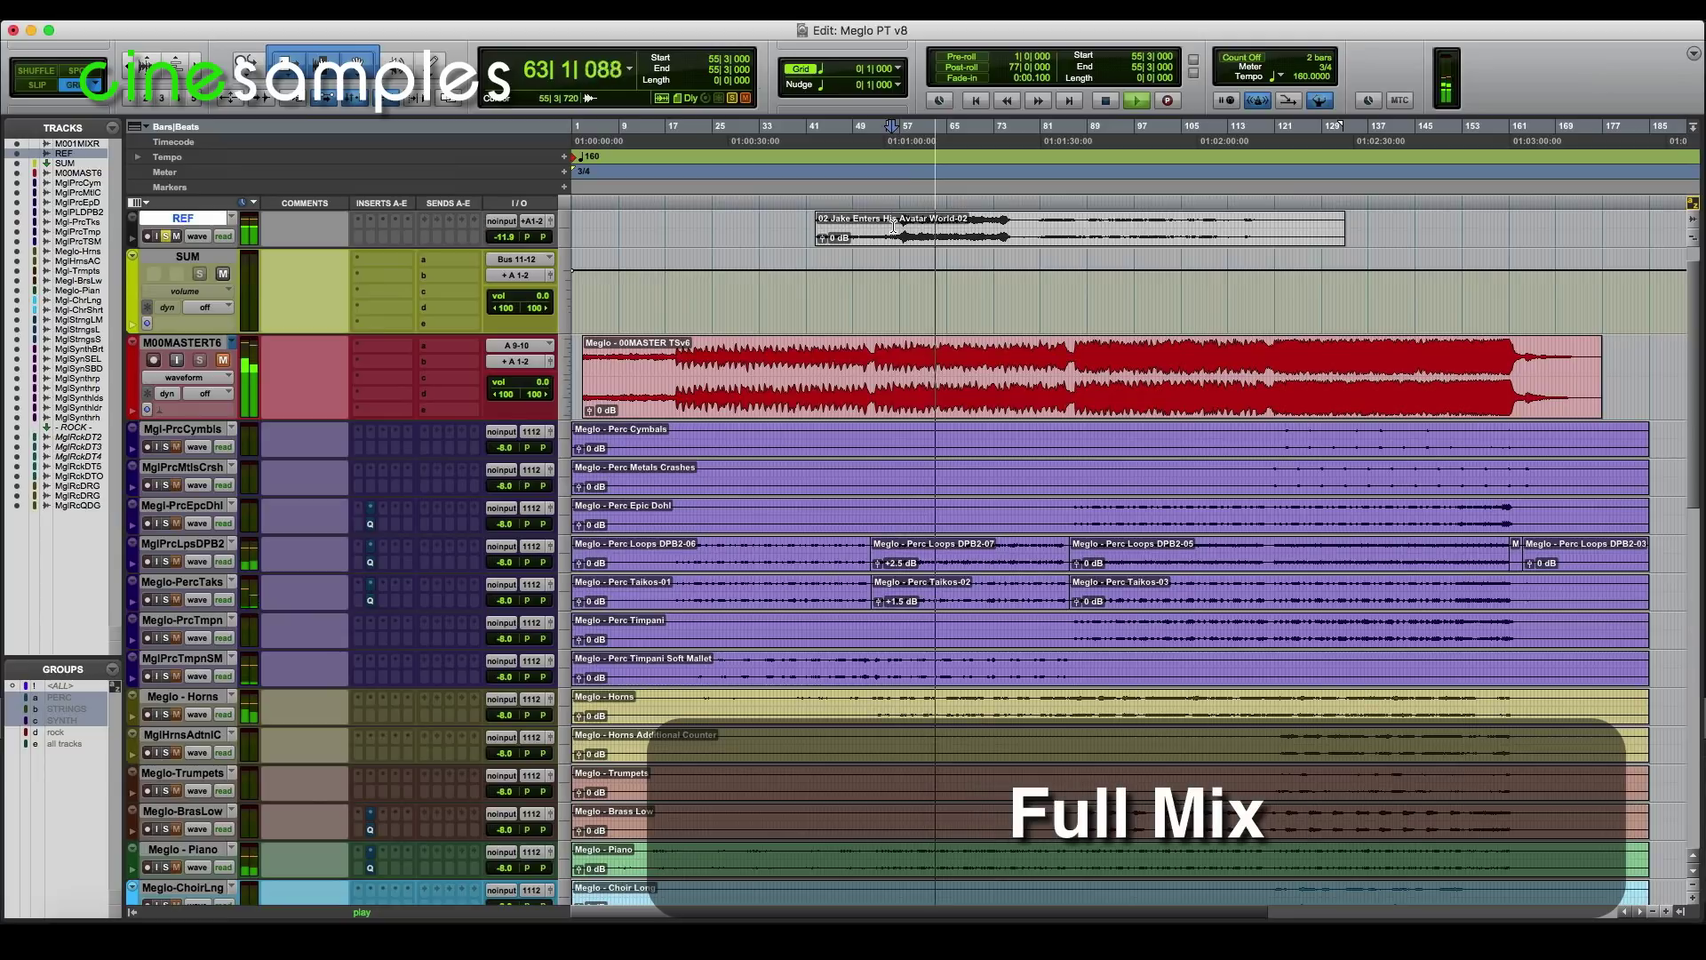
{"action": "key", "text": "shift+s"}
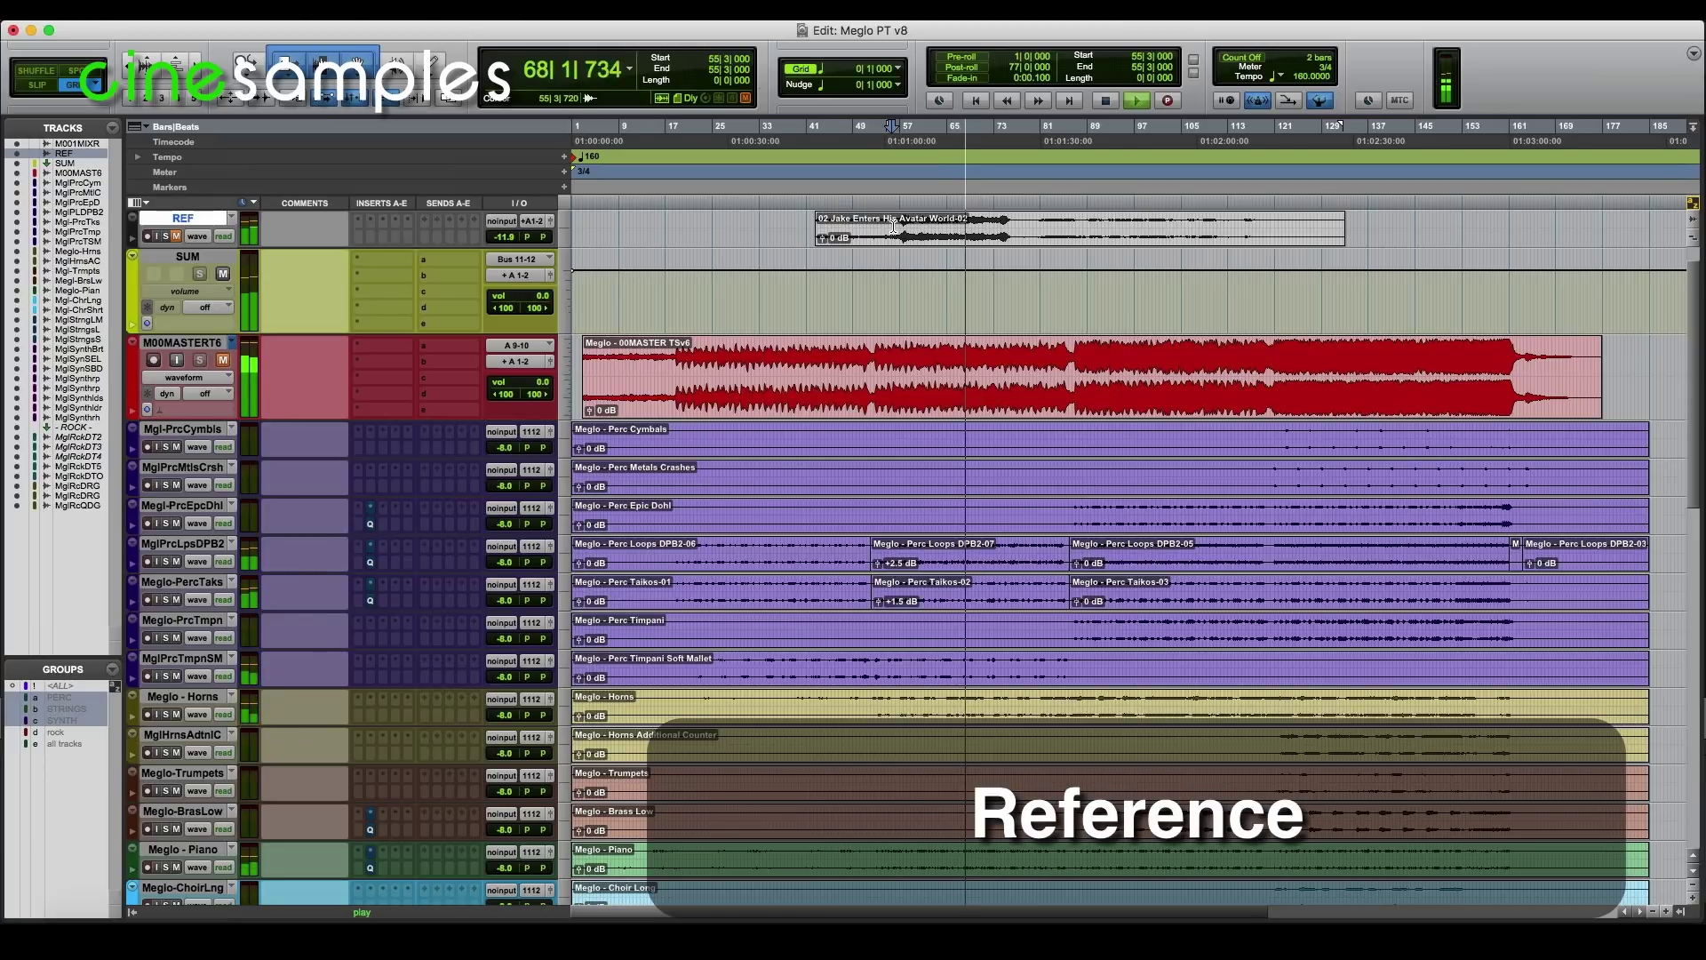
{"action": "key", "text": "shift+s"}
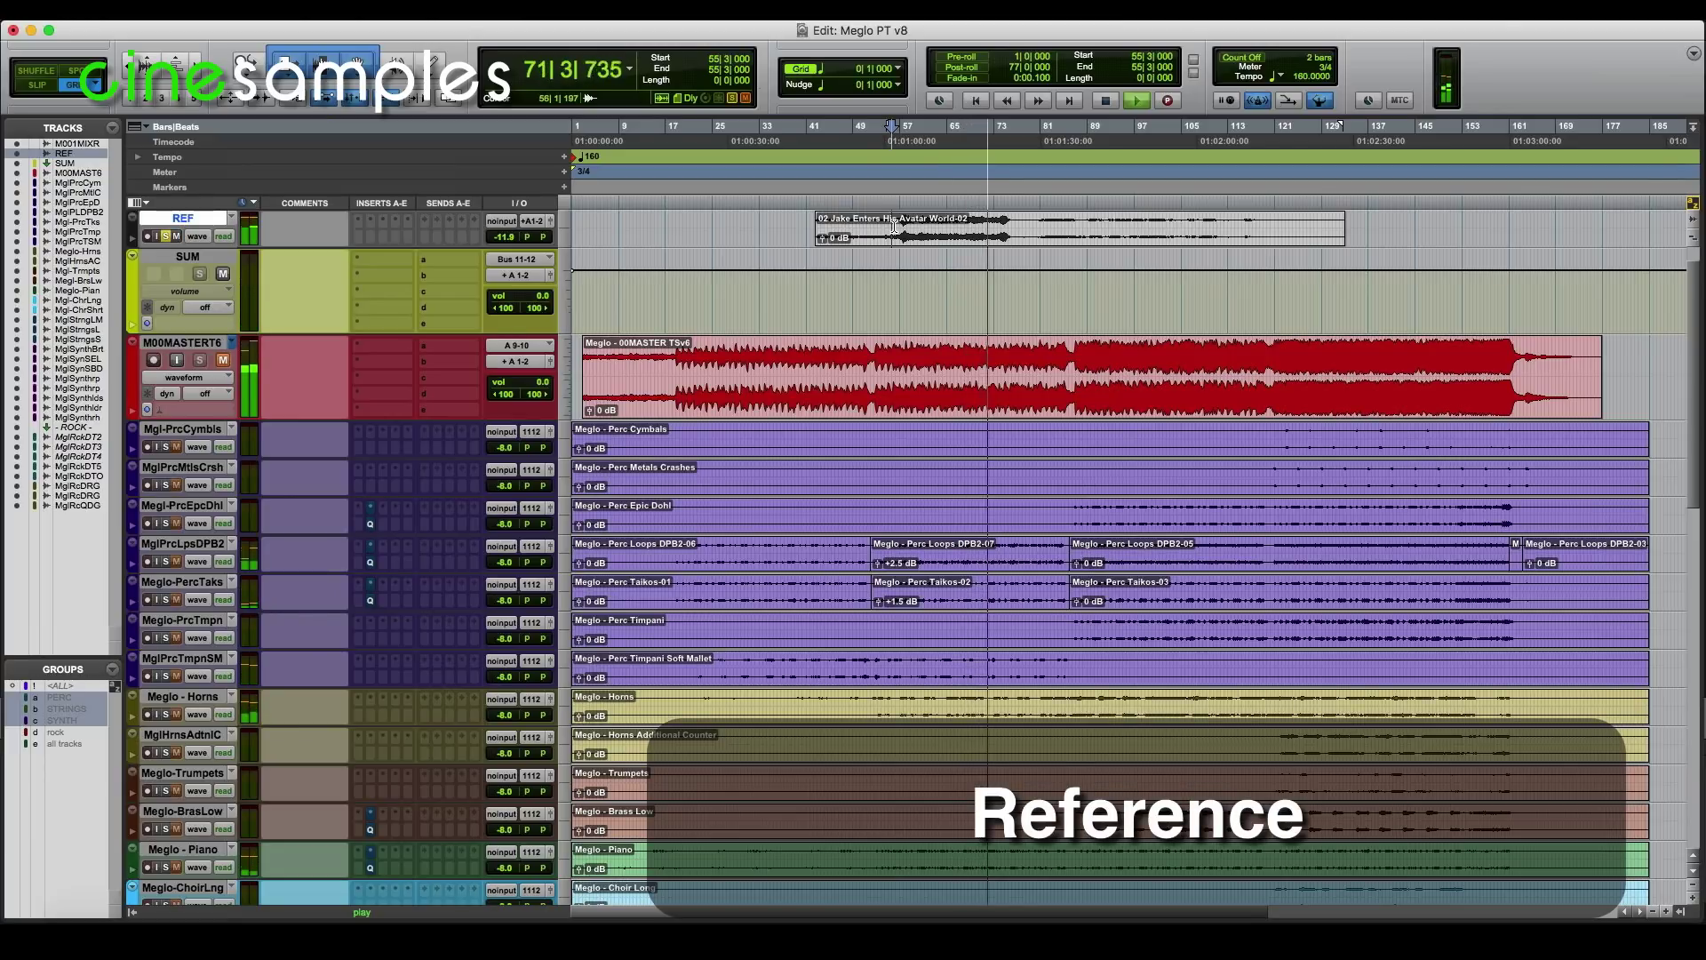
{"action": "key", "text": "shift+s"}
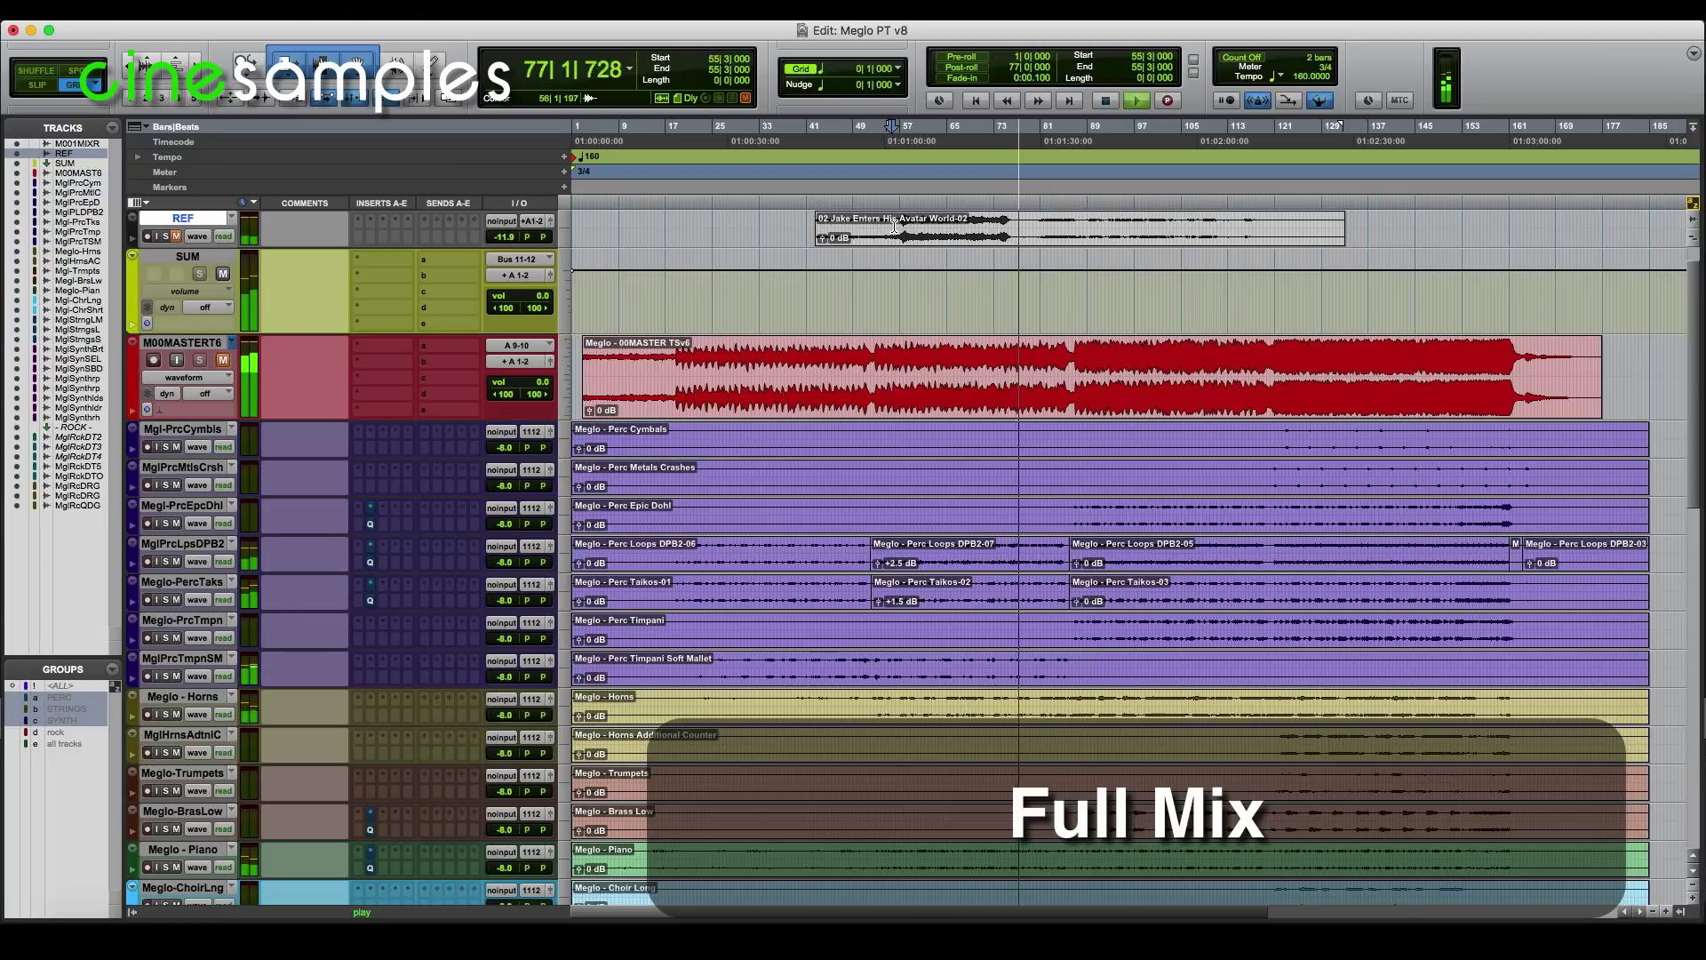
{"action": "key", "text": "space"}
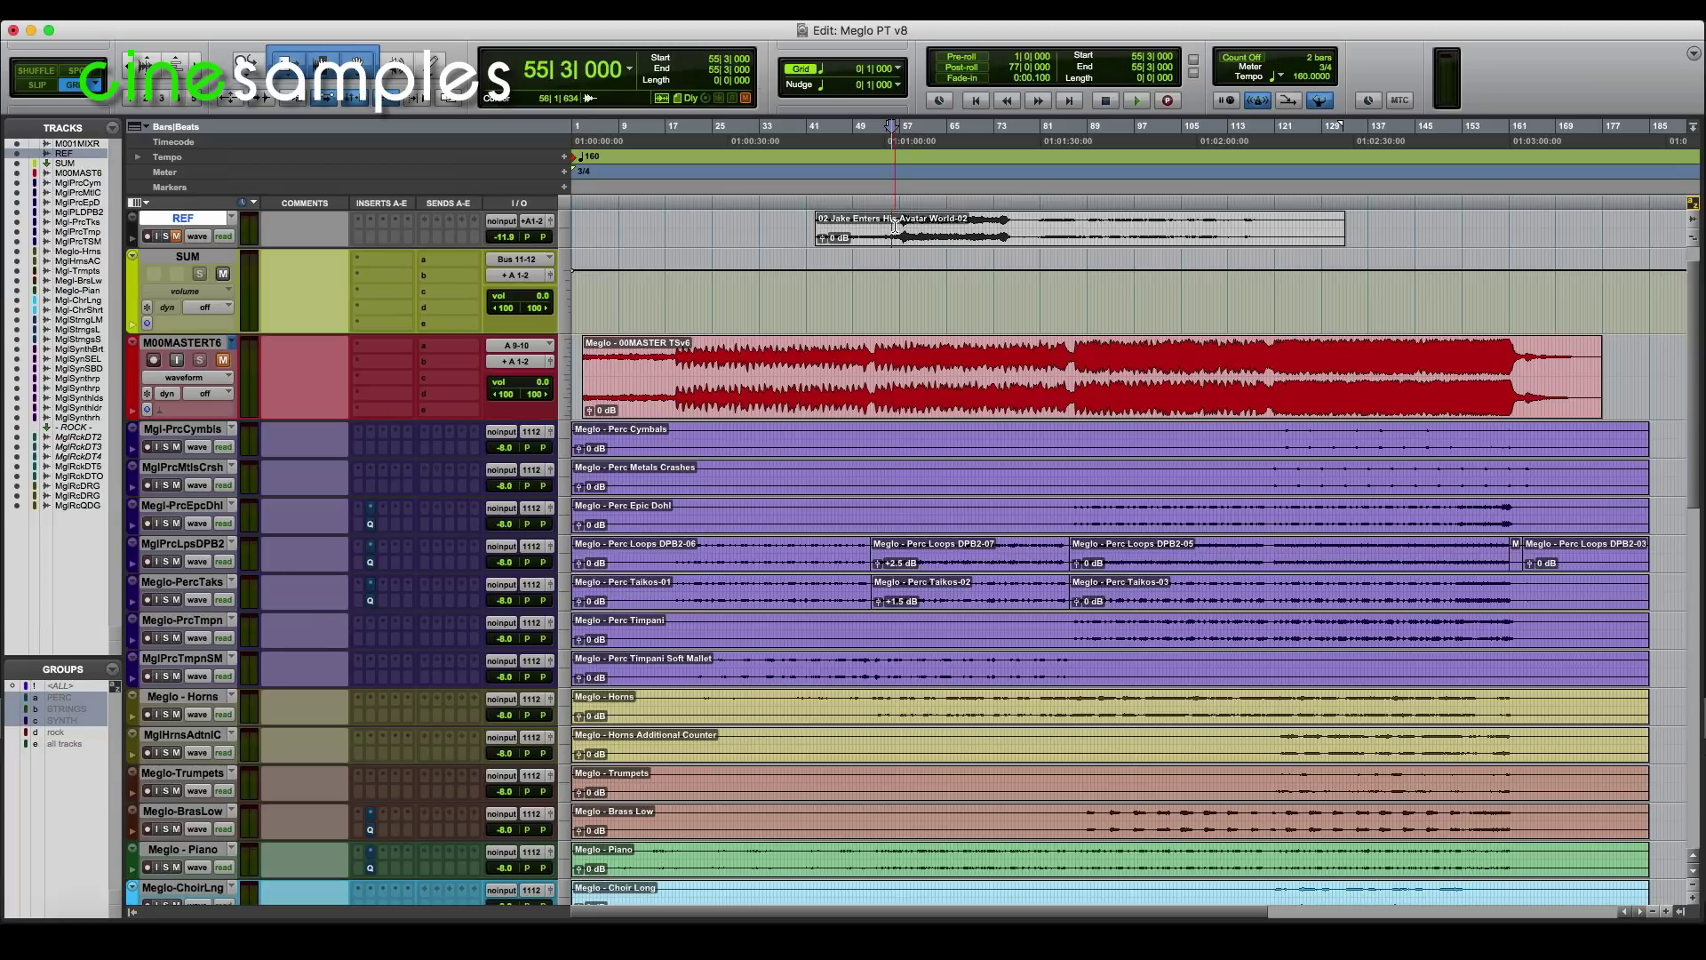
Enlarge the audio waveform display by several zoom levels across the percussion and orchestral tracks
{"action": "scroll", "coordinate": [1048, 431], "scroll_direction": "down", "scroll_amount": 3}
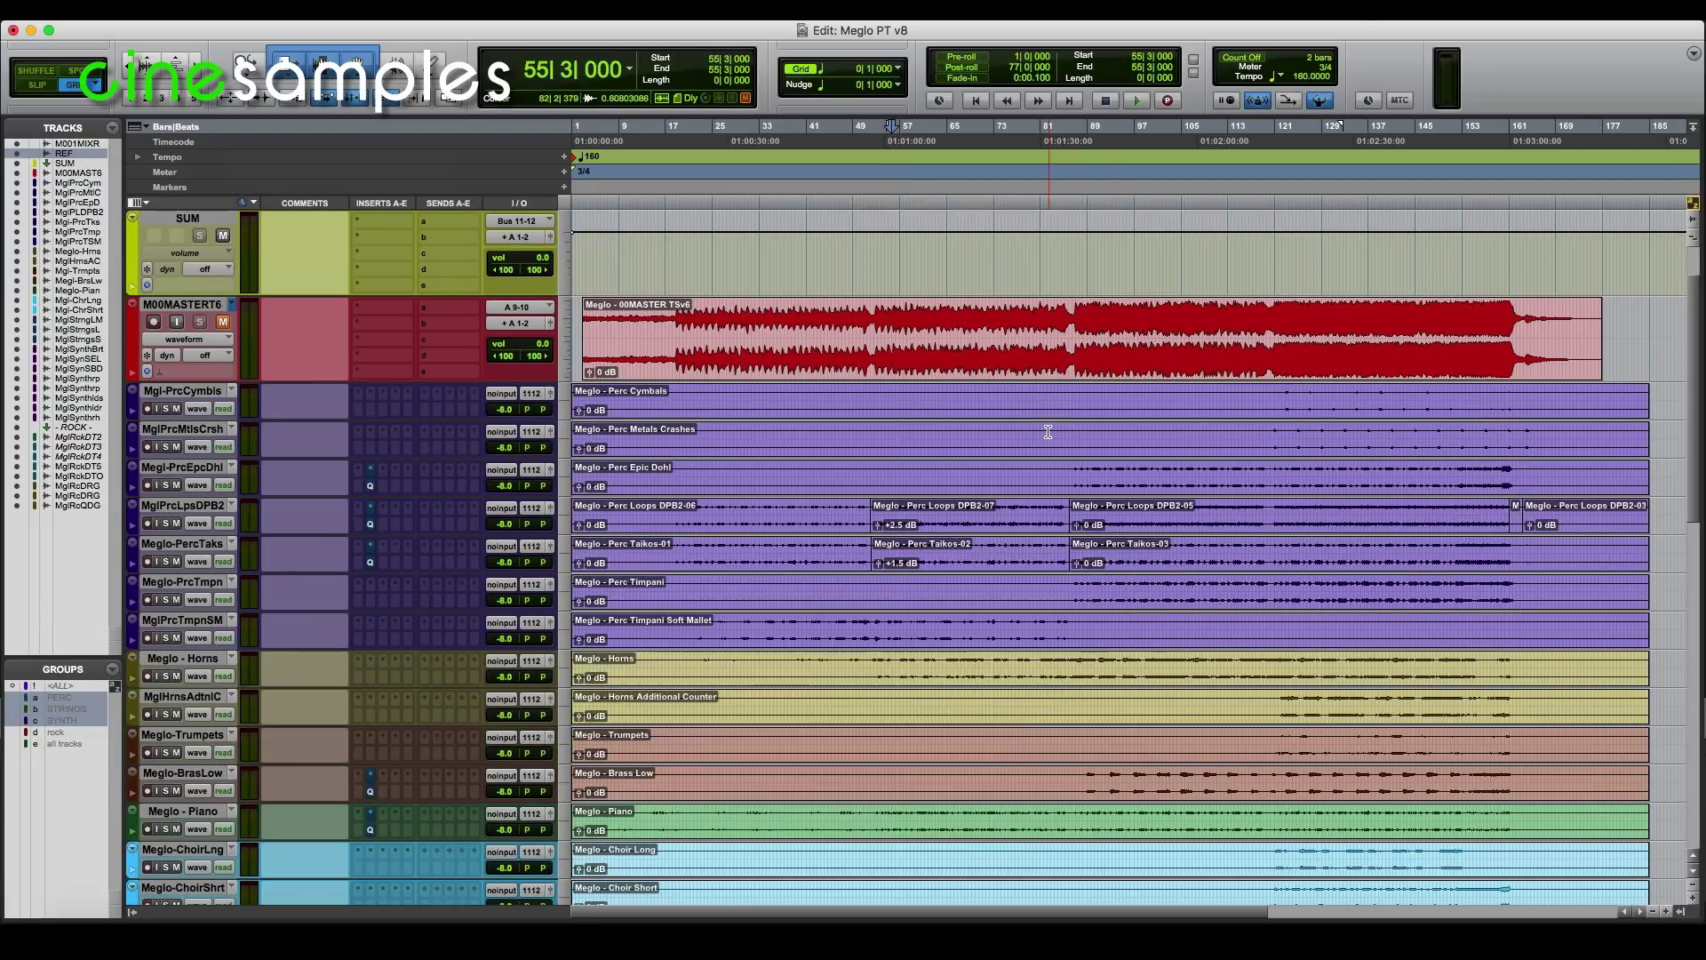
{"action": "scroll", "coordinate": [1049, 431], "scroll_direction": "down", "scroll_amount": 2}
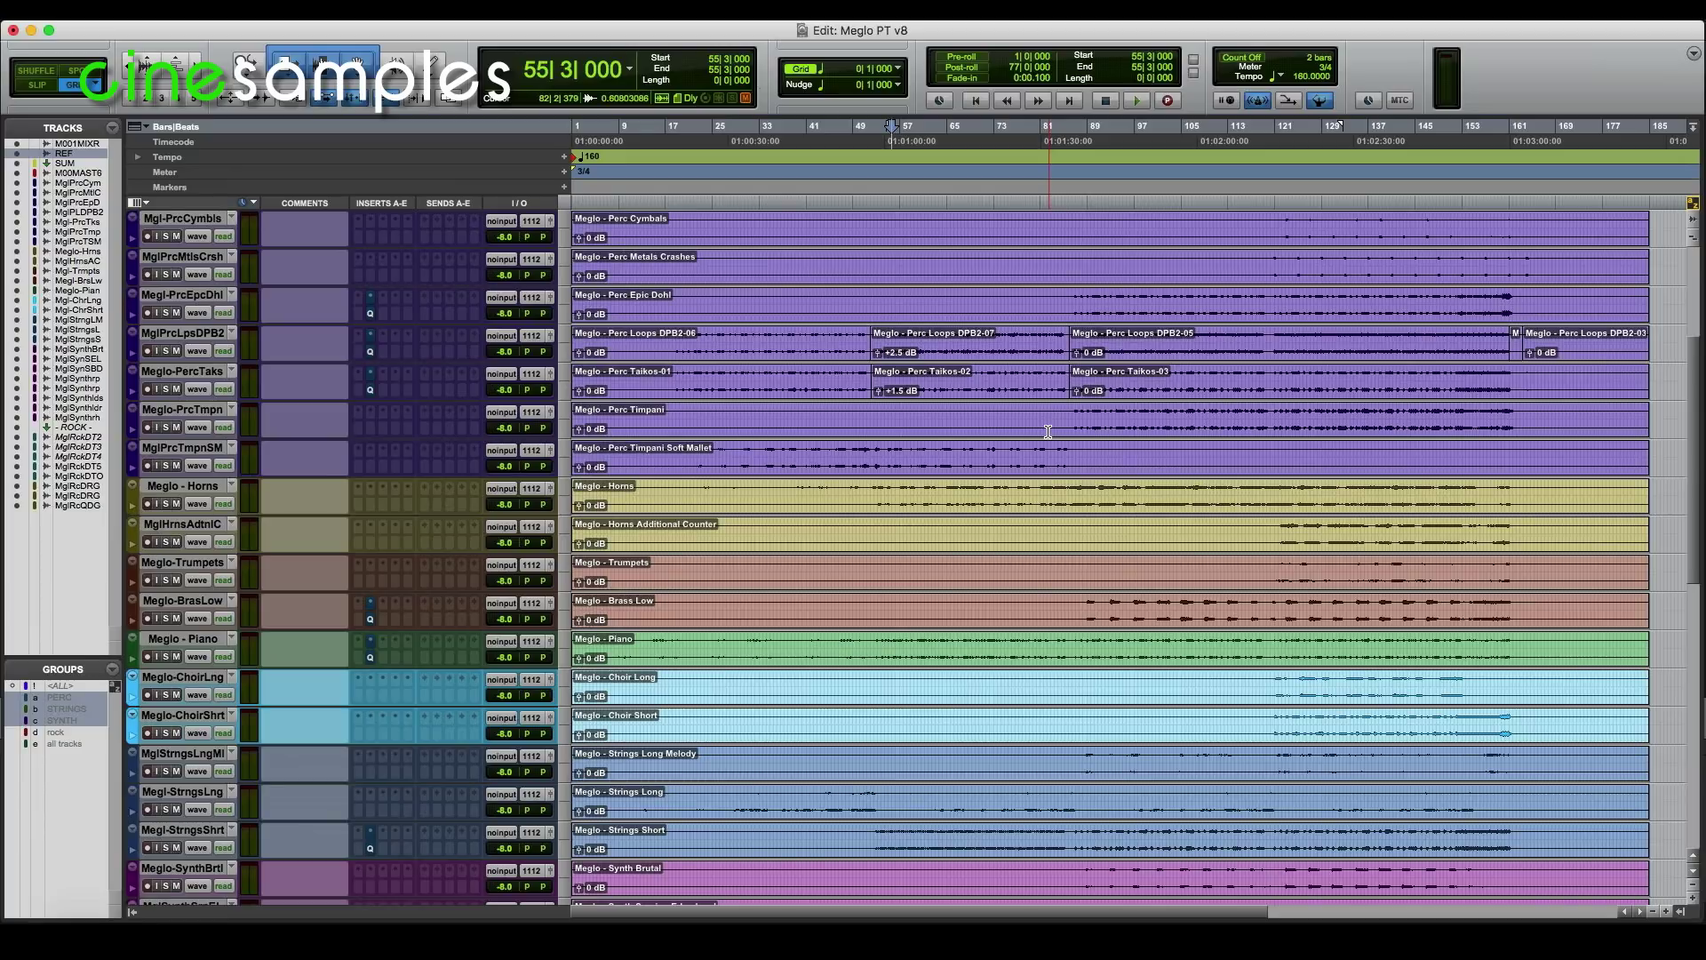
{"action": "key", "text": "super+alt+]"}
{"action": "key", "text": "super+alt+]"}
{"action": "key", "text": "super+alt+]"}
{"action": "key", "text": "super+alt+]"}
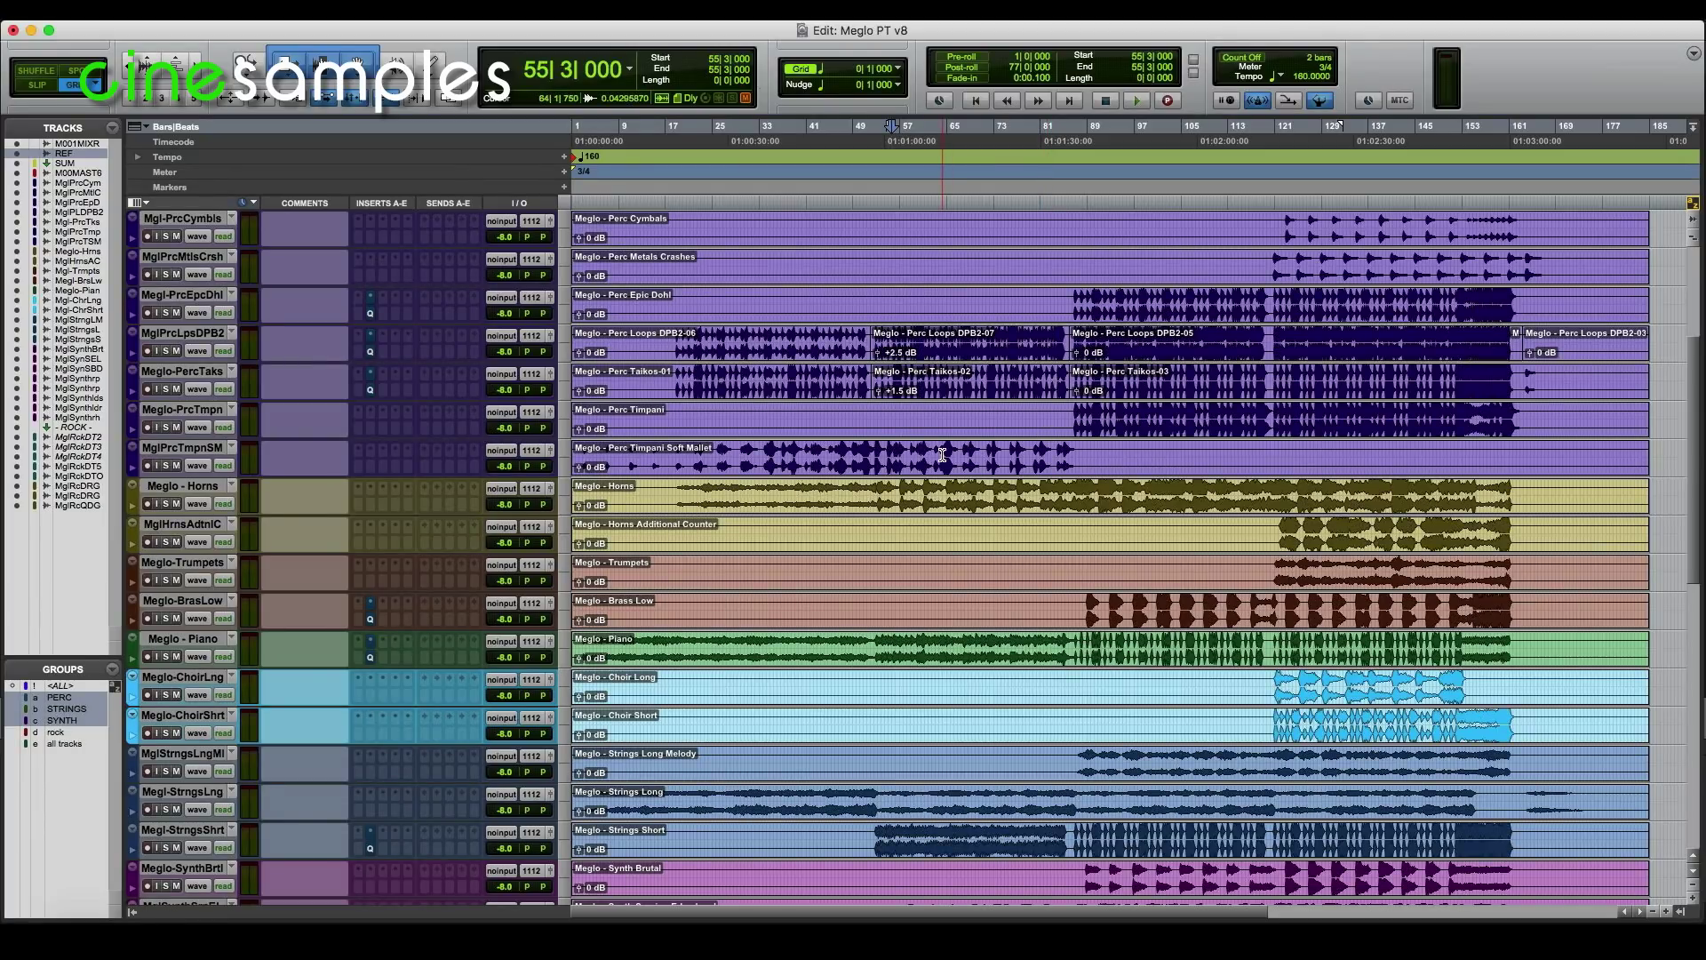
Solo the whole percussion group and play it from bar 53
{"action": "left_click", "coordinate": [877, 300]}
{"action": "key", "text": "shift+s"}
{"action": "key", "text": "space"}
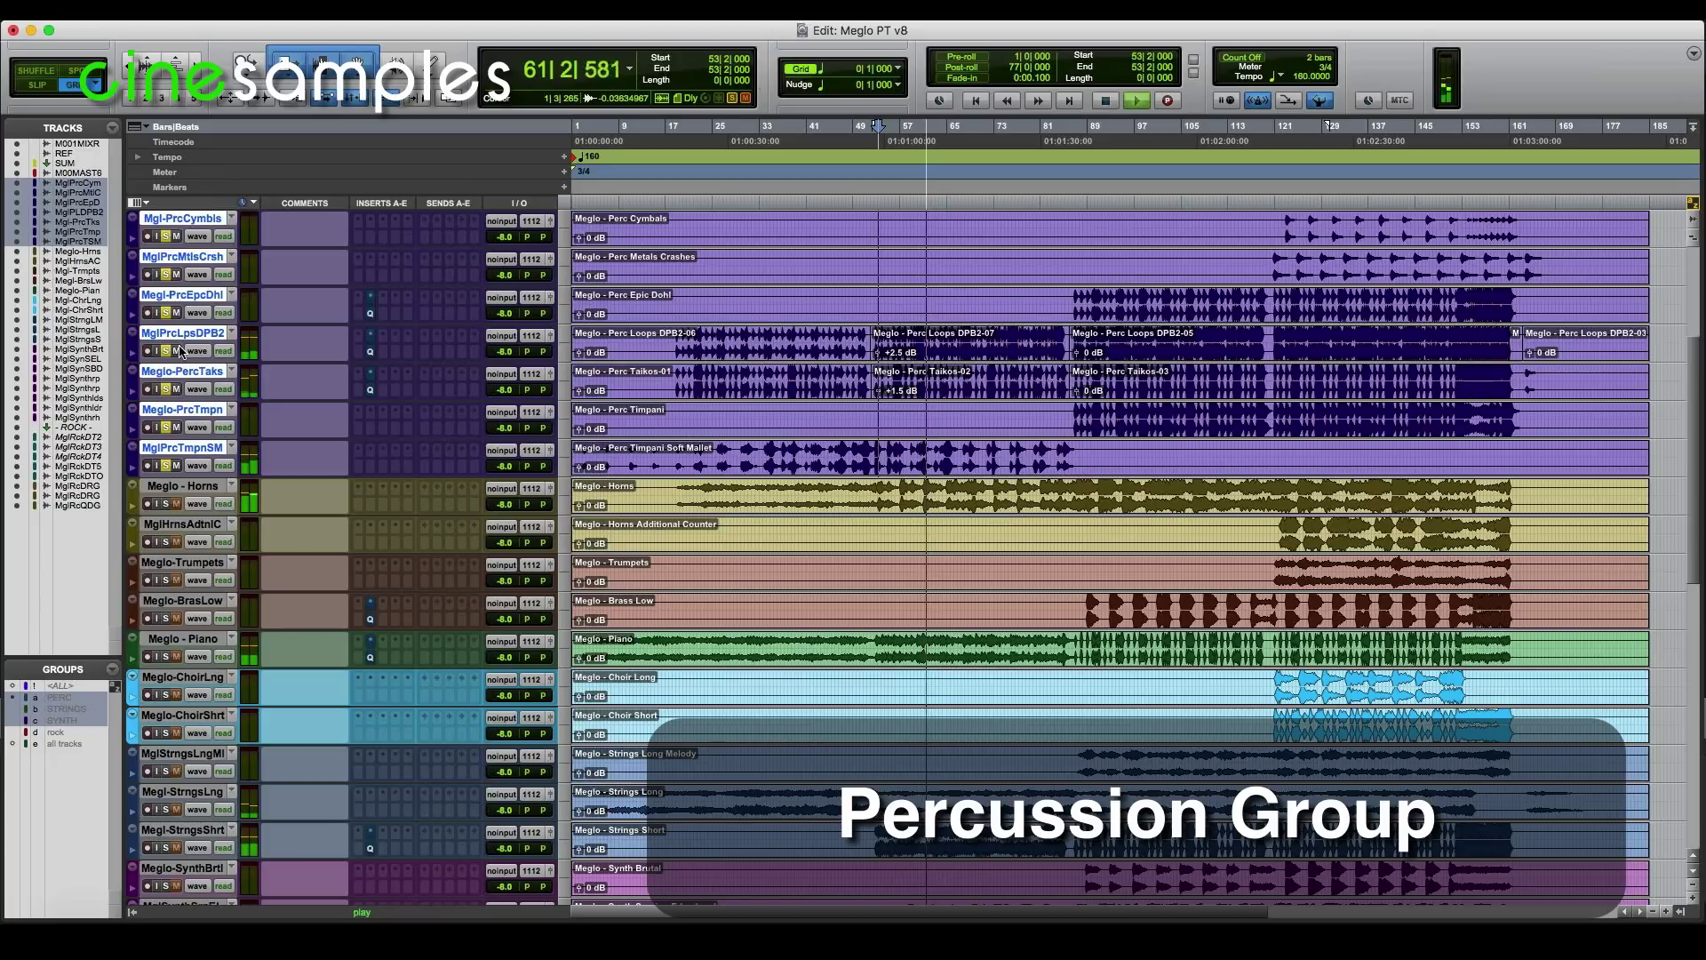
Audition the Perc Loops, Taikos and Timpani Soft Mallet tracks soloed one after another from around bars 53 to 55
{"action": "key", "text": "space"}
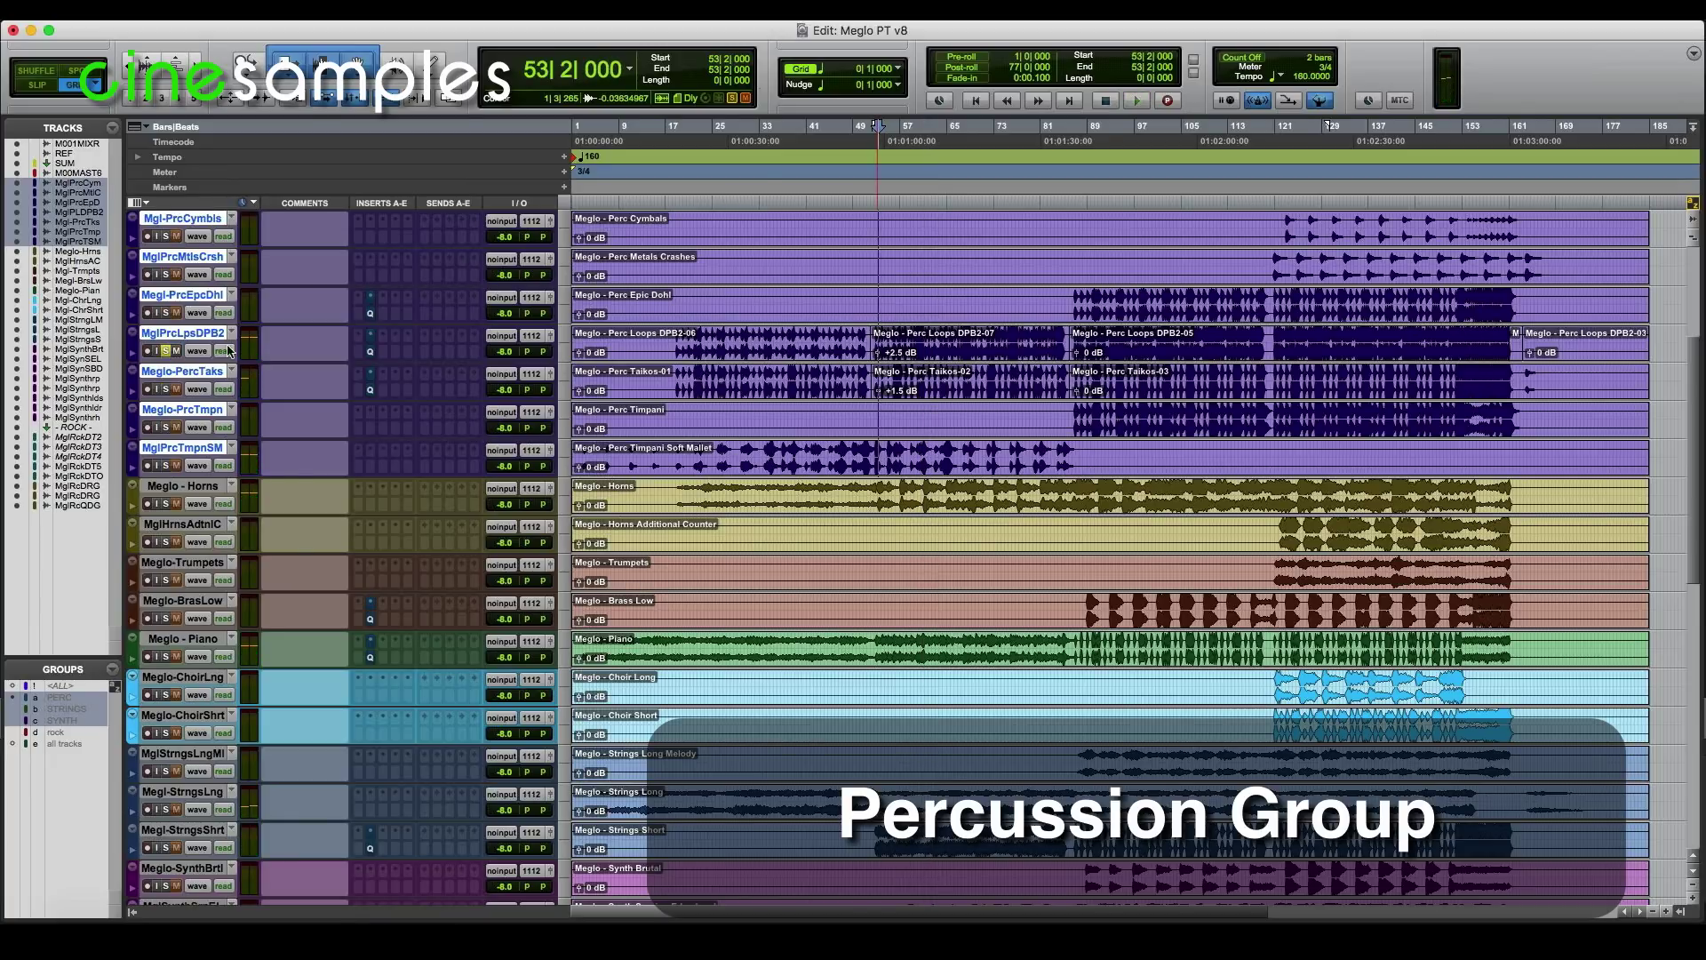
{"action": "key", "text": "space"}
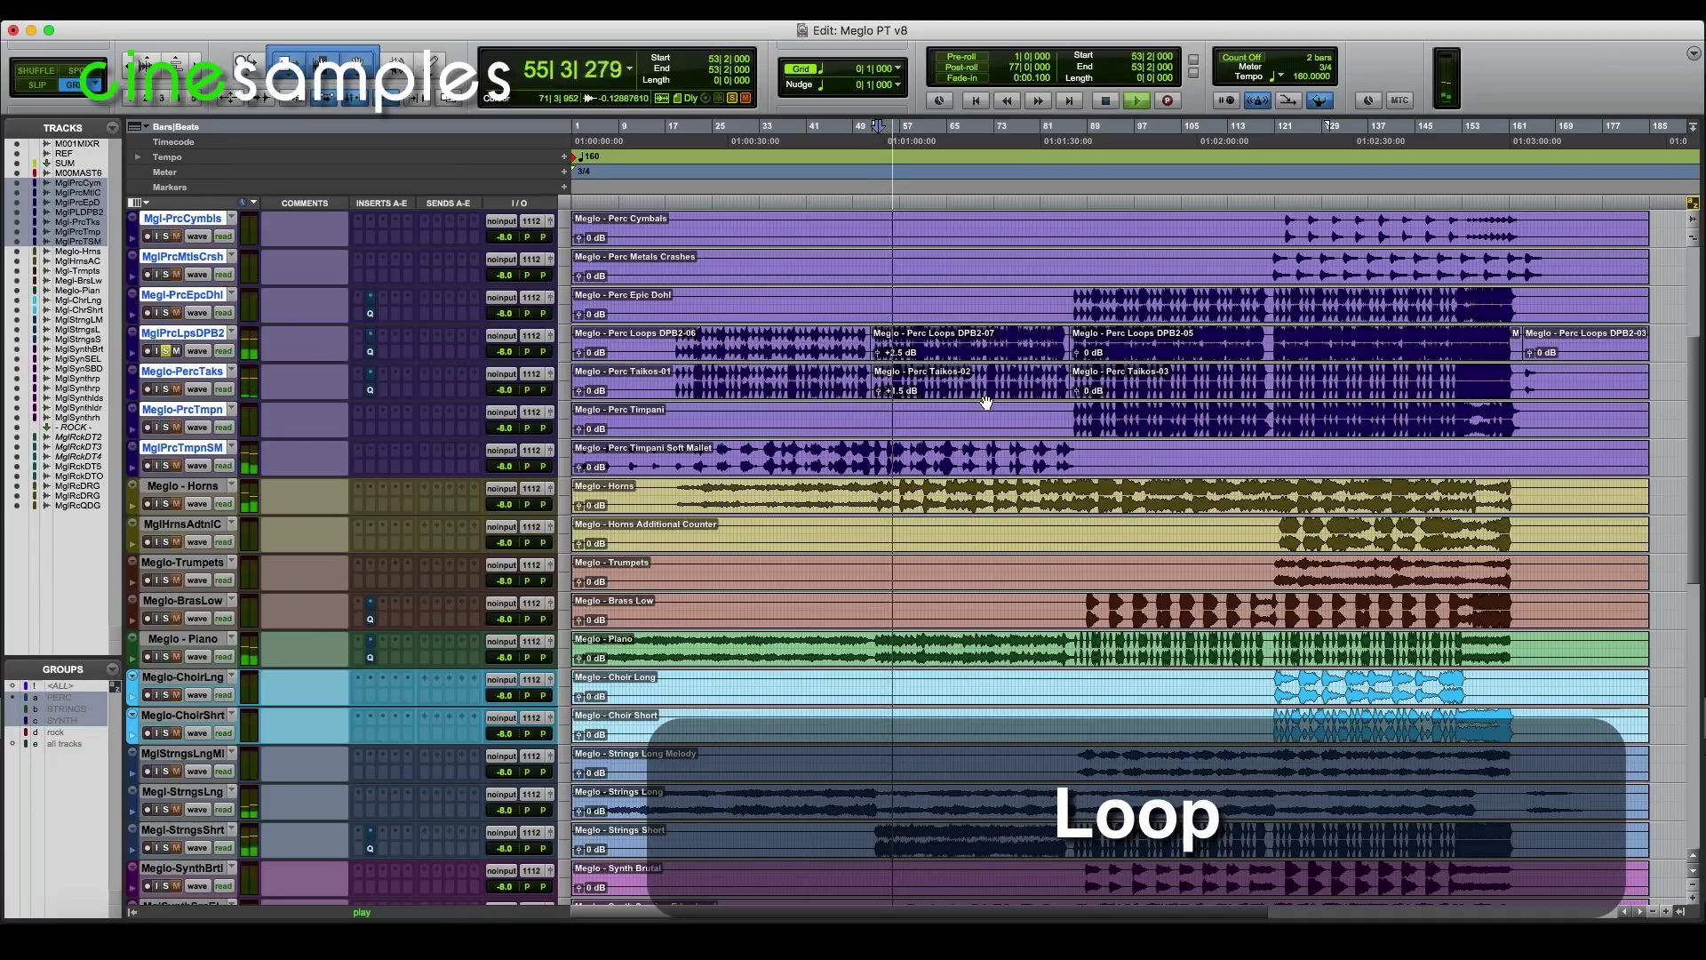
{"action": "left_click", "coordinate": [886, 376]}
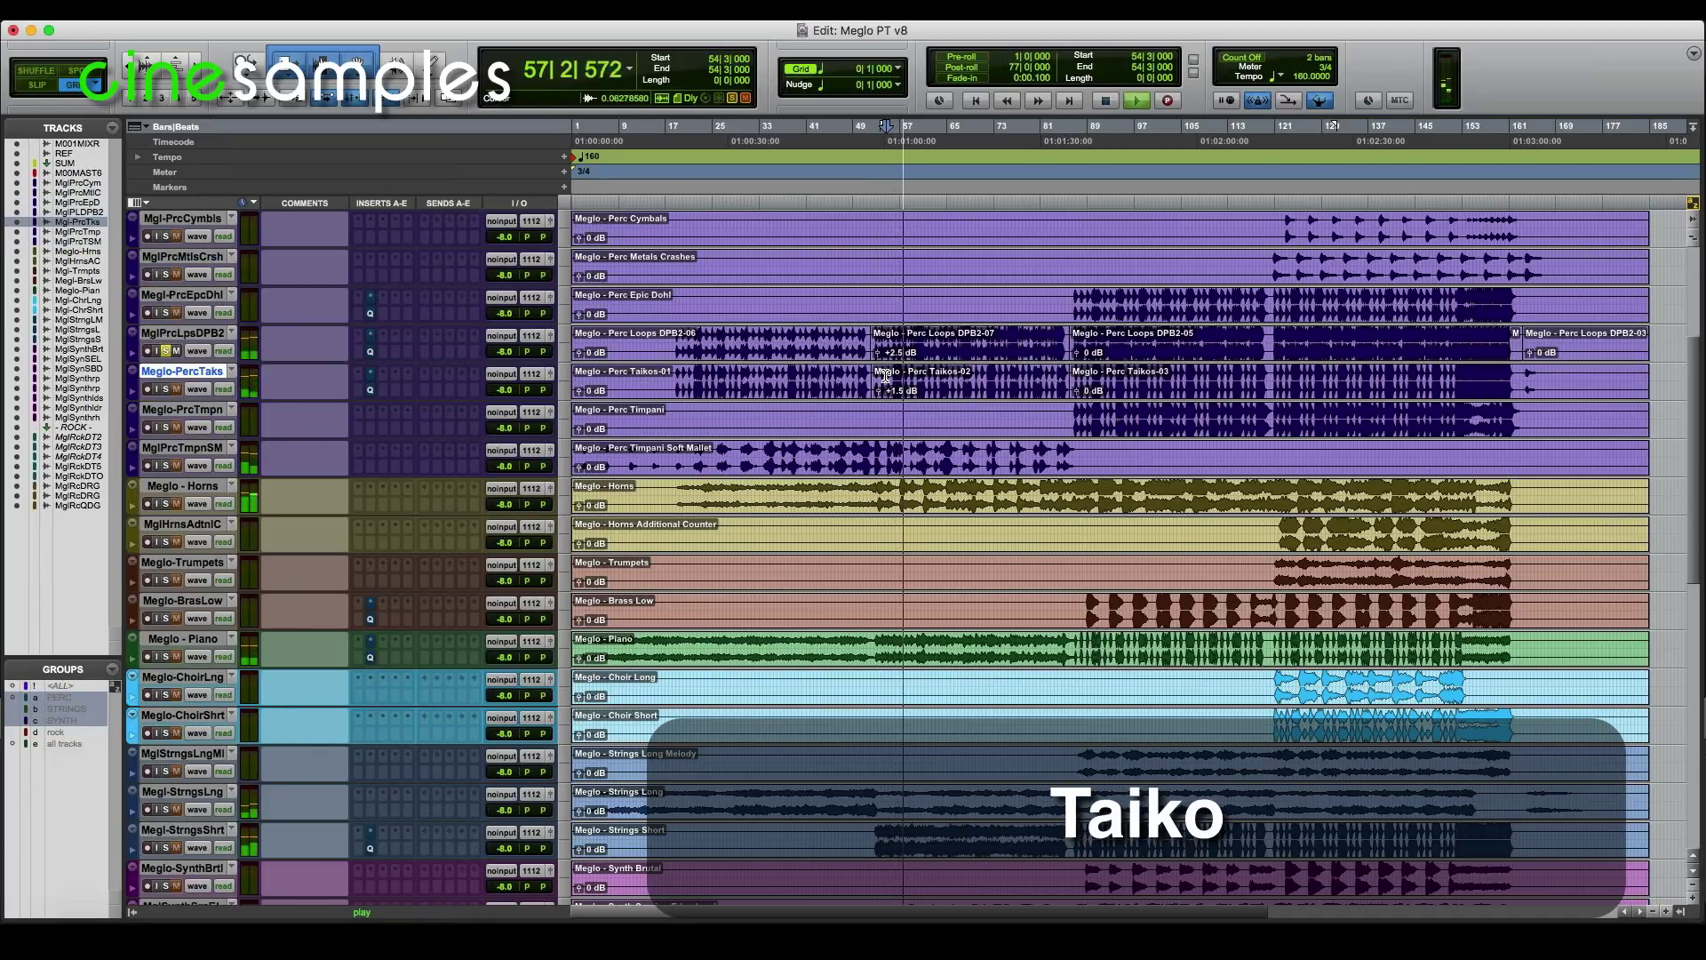
{"action": "key", "text": "shift+s"}
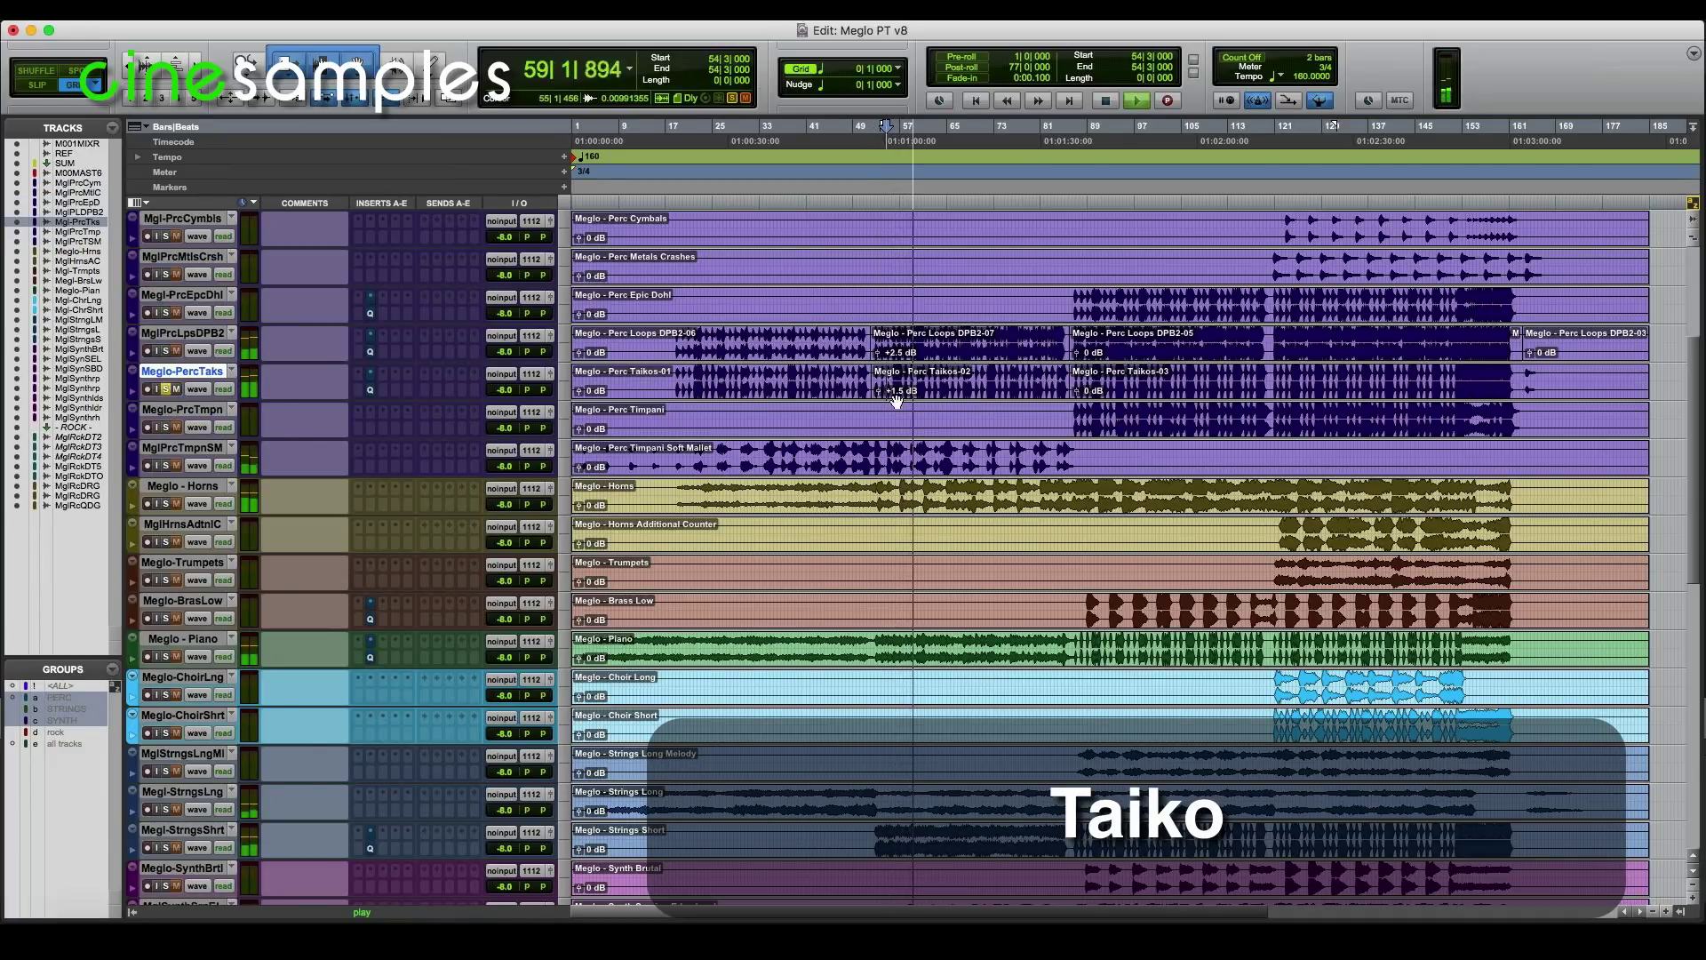
{"action": "left_click", "coordinate": [887, 452]}
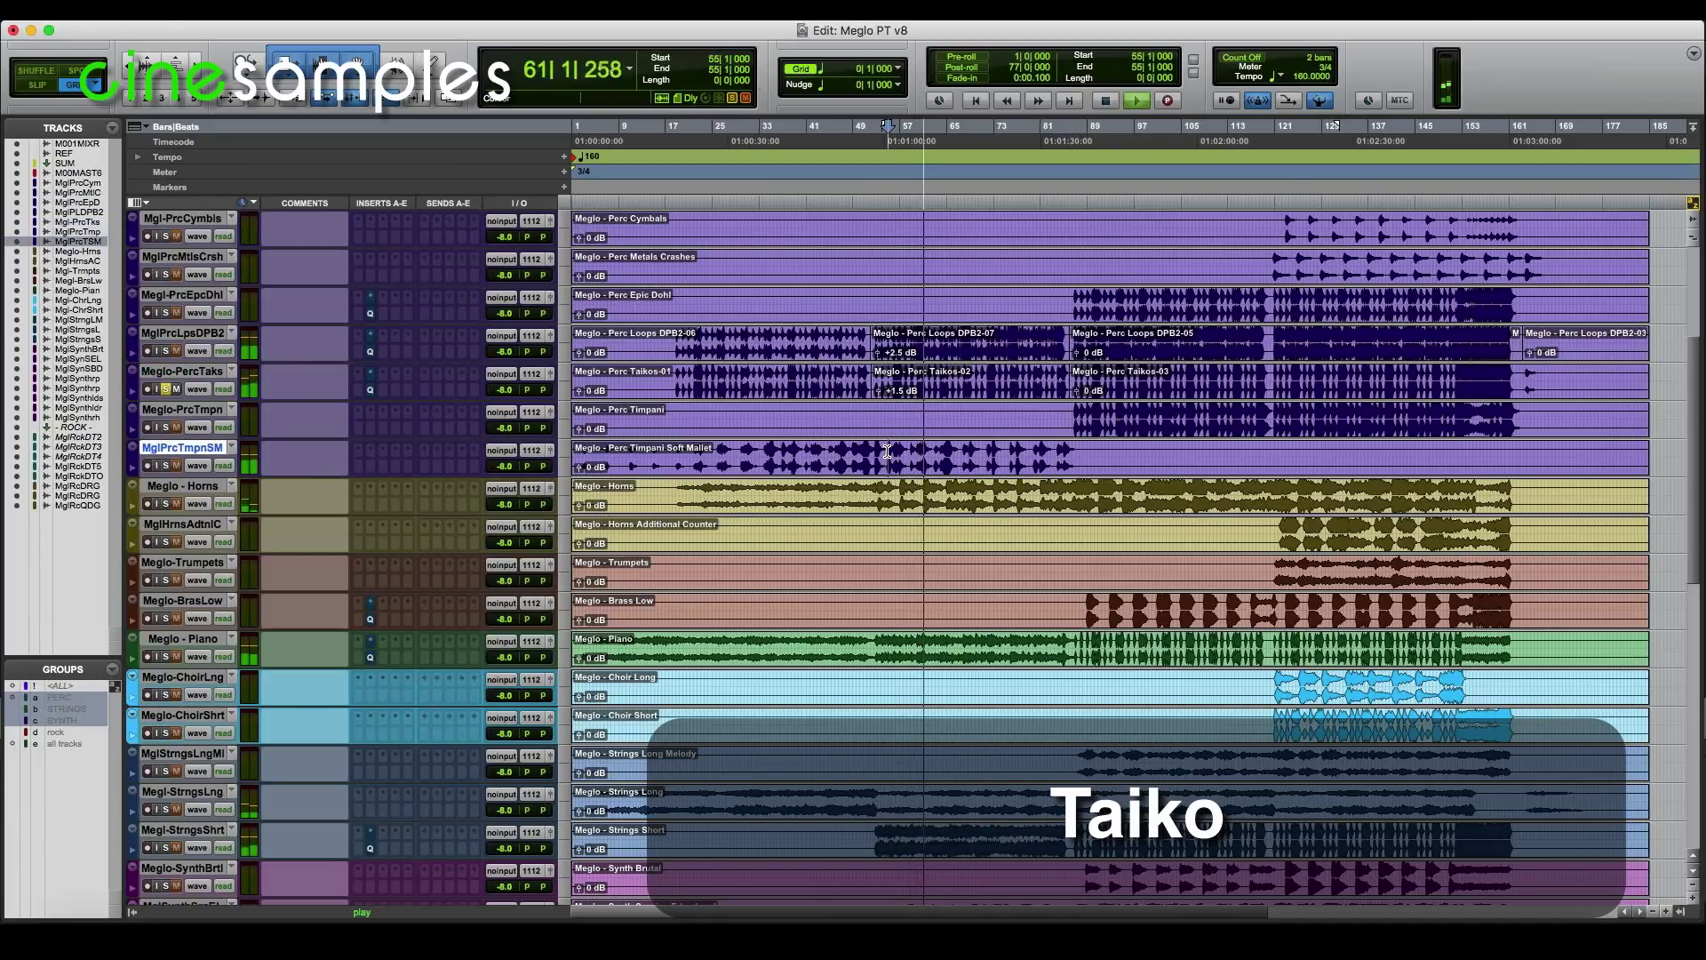
{"action": "key", "text": "shift+s"}
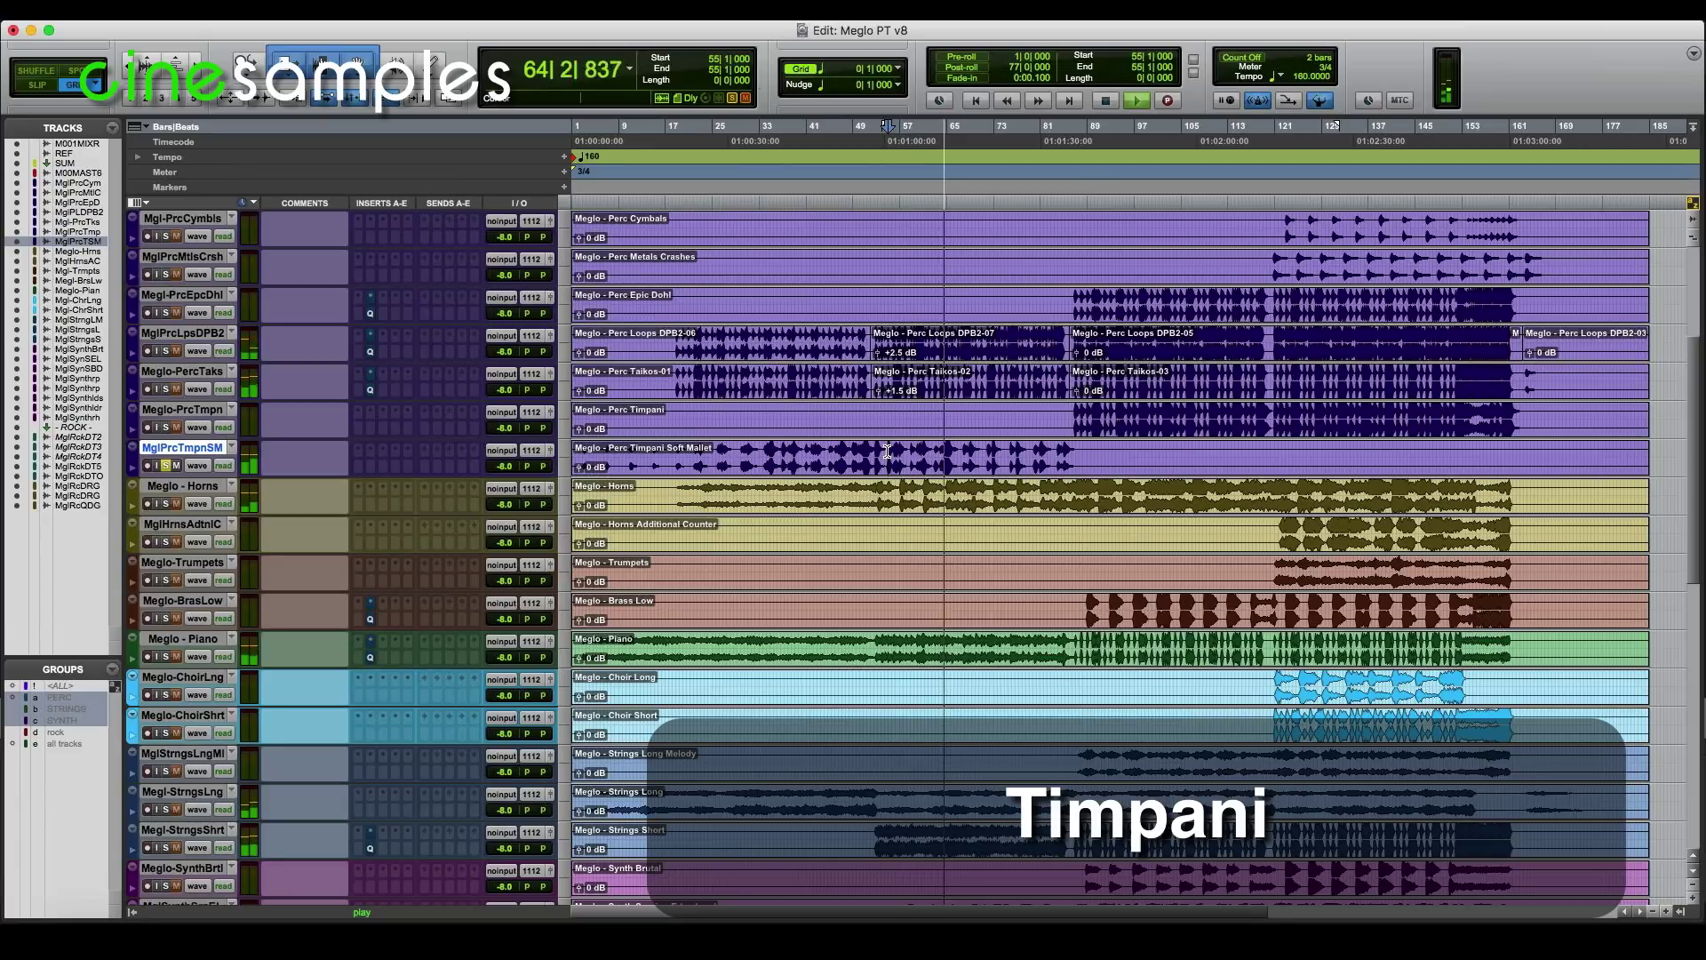
{"action": "key", "text": "space"}
Solo the Perc Loops track, set playback to start at bar 54 and open the track's FabFilter Pro-Q 3
{"action": "left_click", "coordinate": [883, 339]}
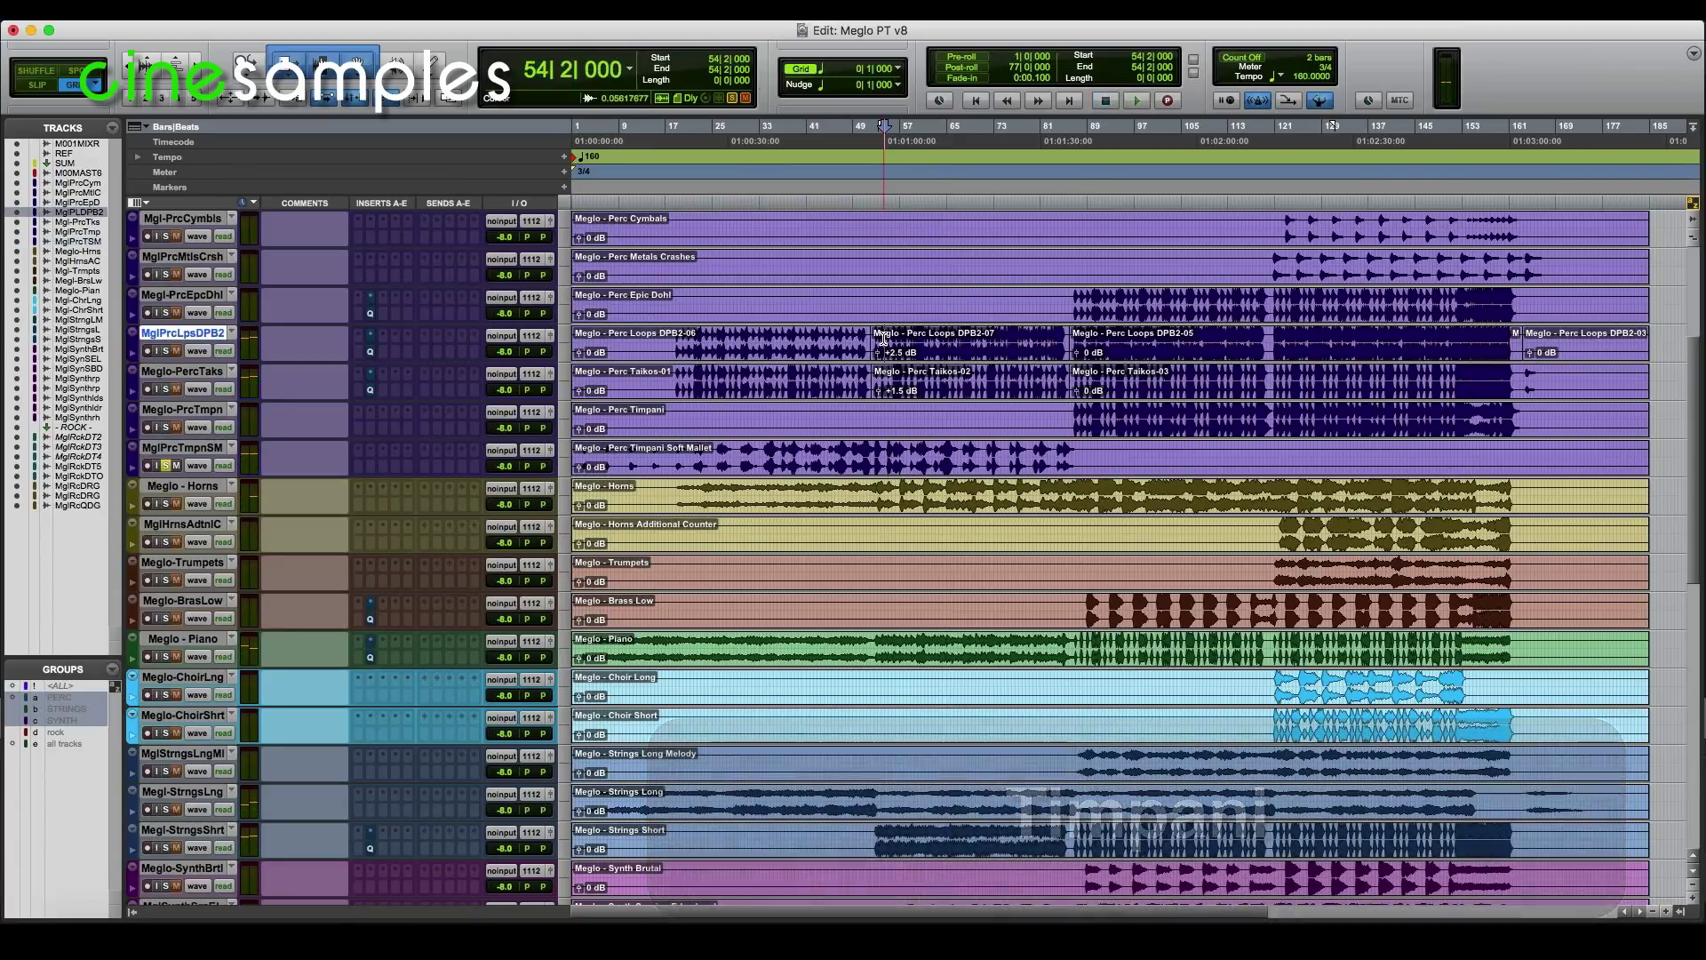
{"action": "key", "text": "shift+s"}
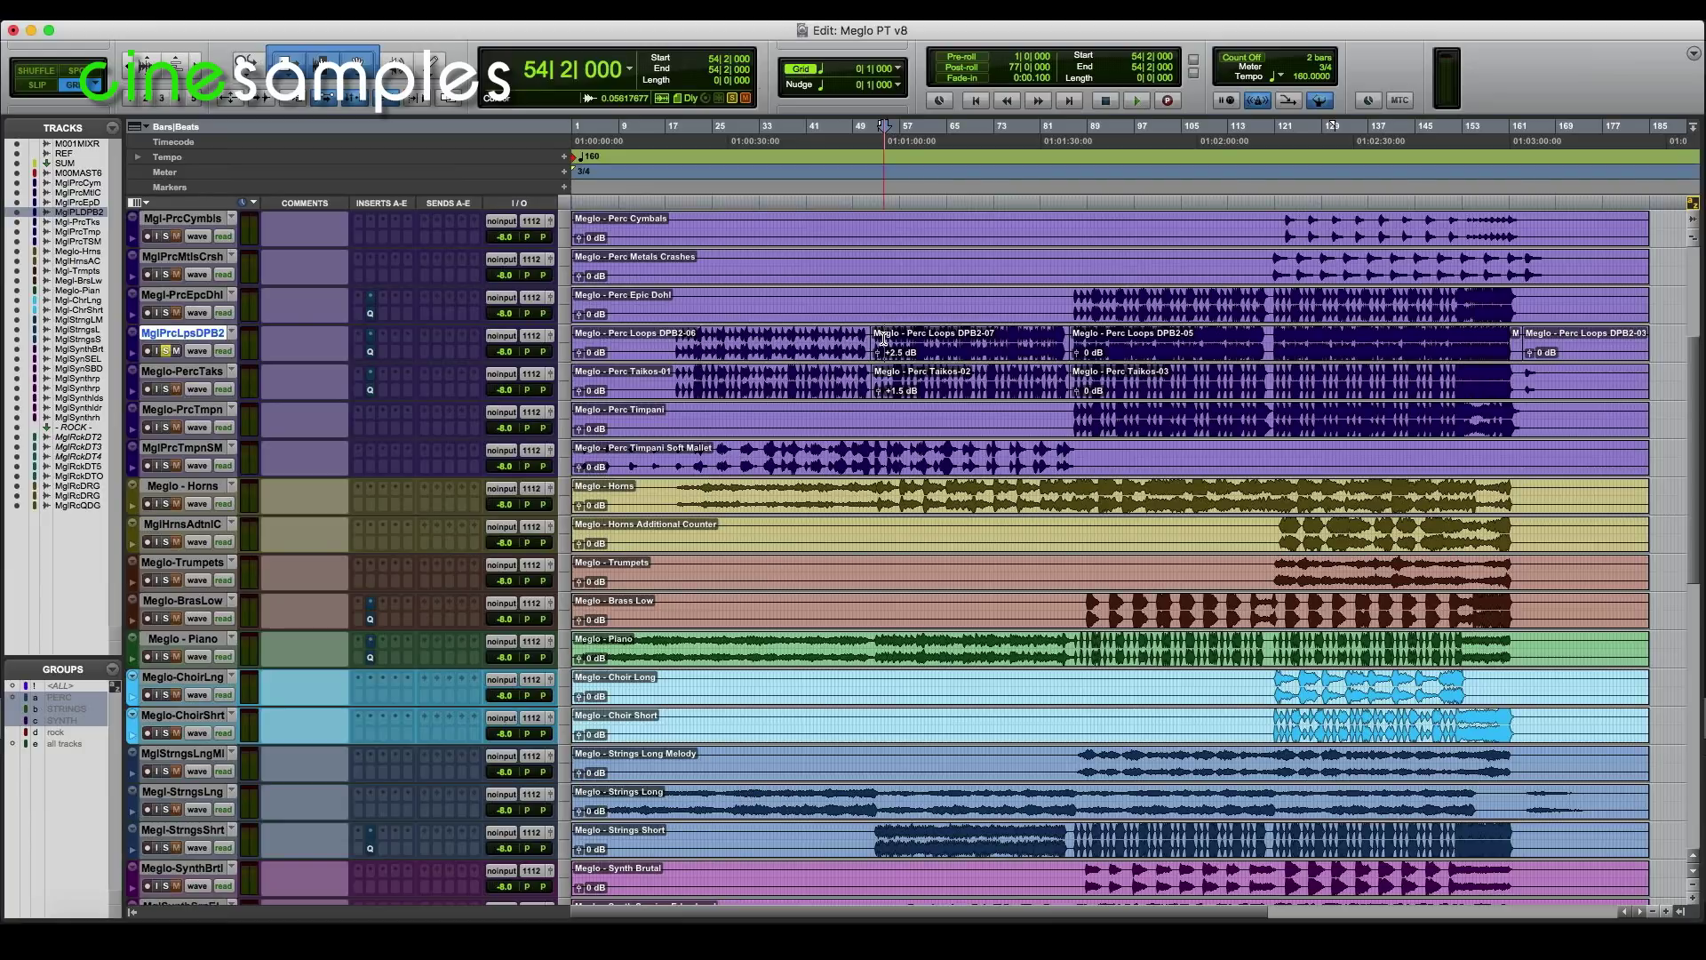
{"action": "left_click", "coordinate": [371, 351]}
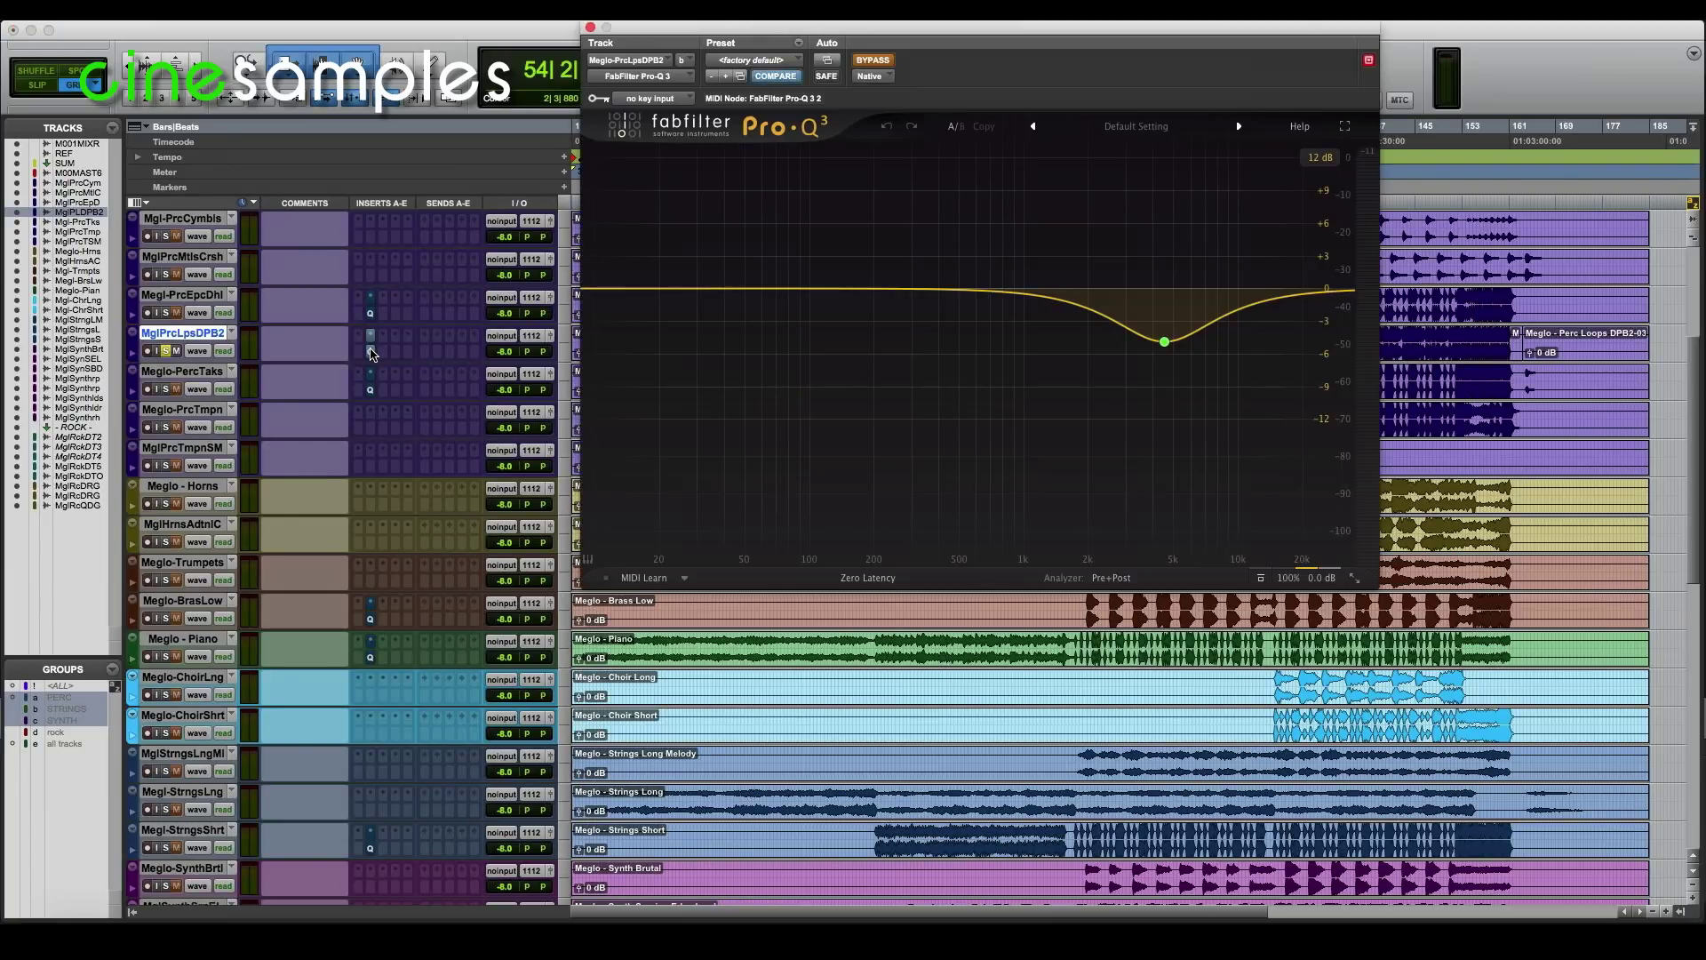
{"action": "mouse_move", "coordinate": [1200, 373]}
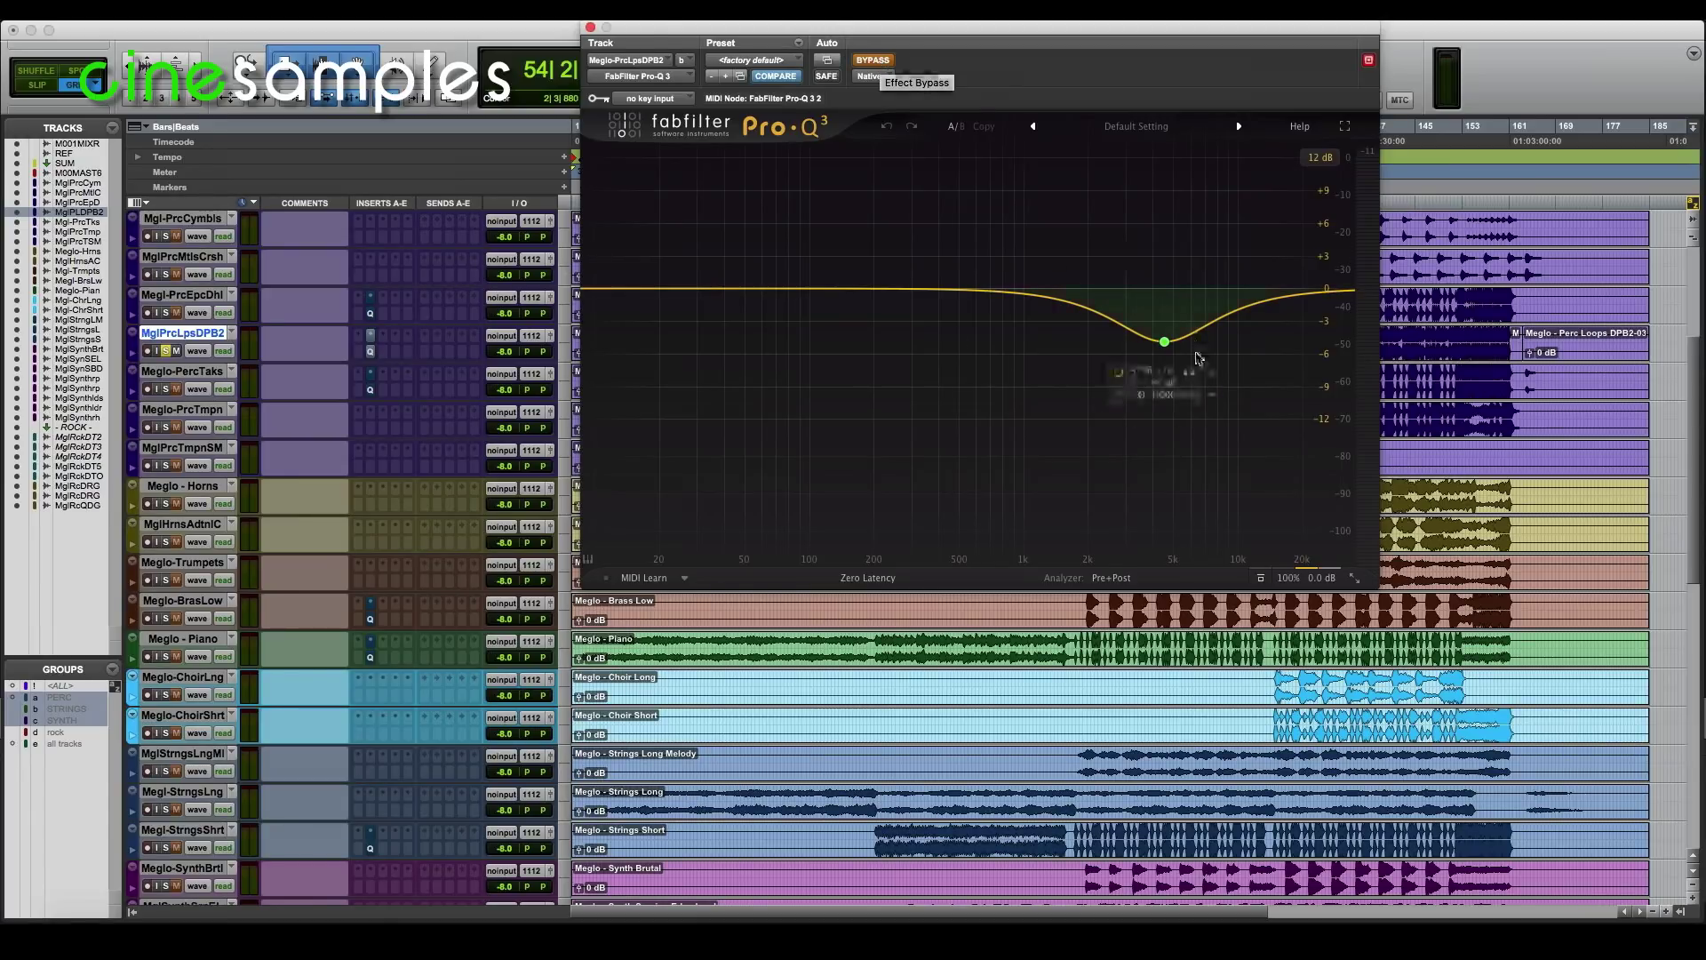
{"action": "scroll", "coordinate": [1519, 566], "scroll_direction": "up", "scroll_amount": 5}
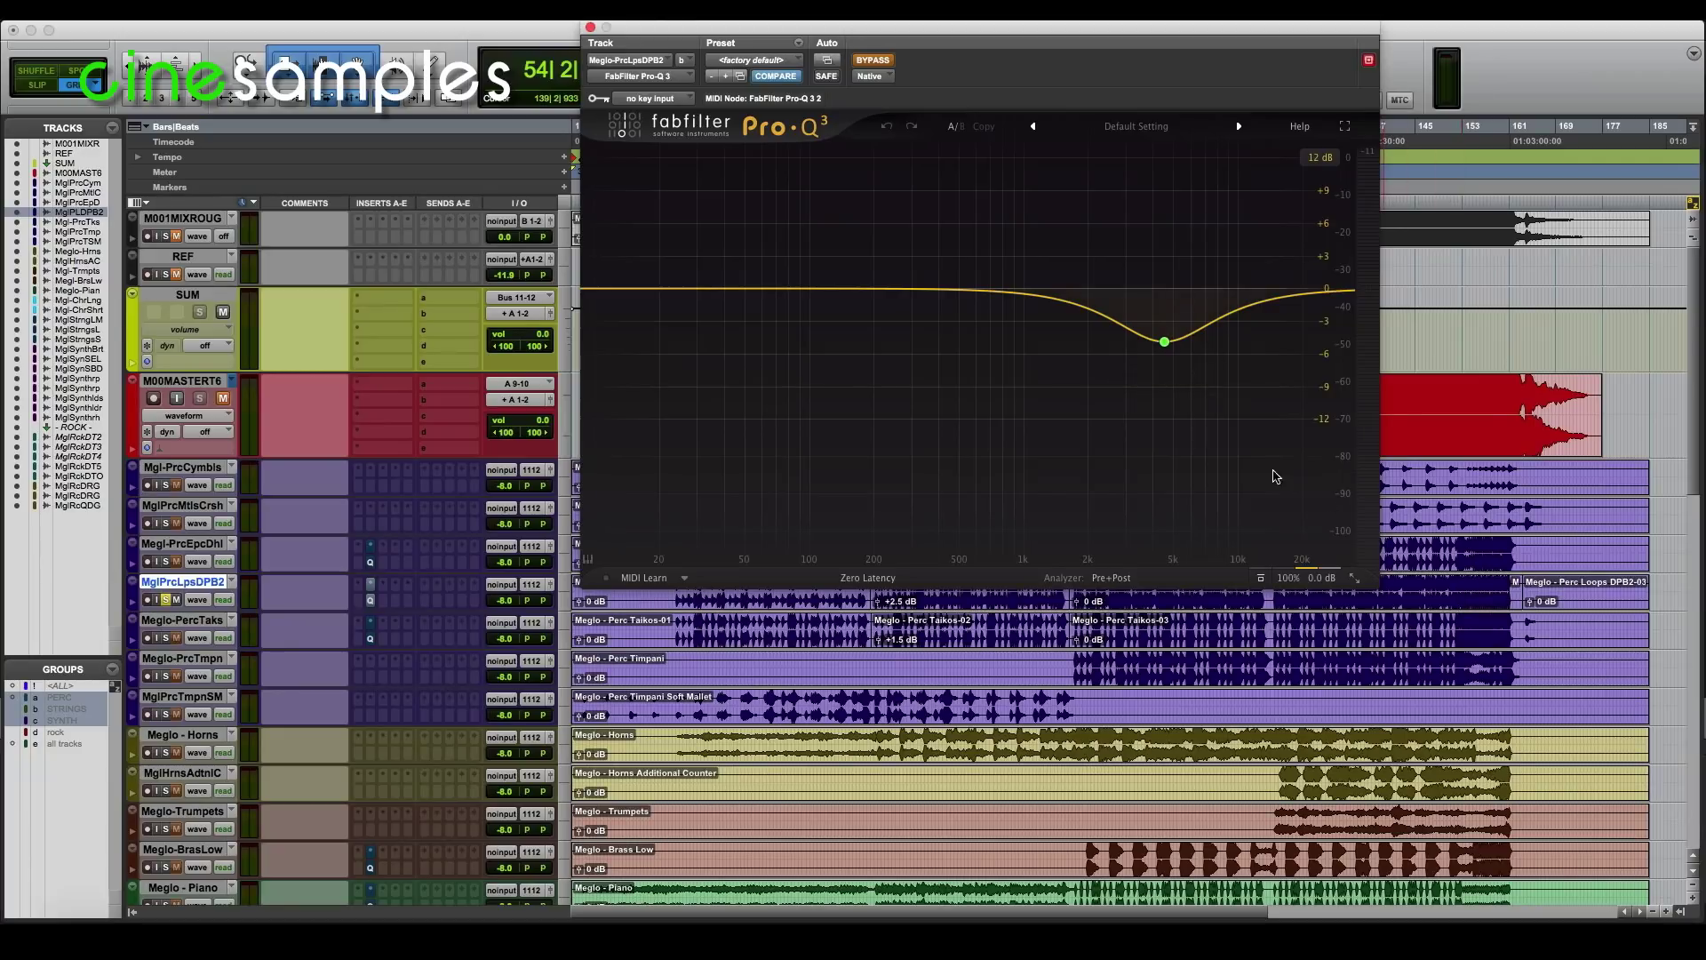
Play the soloed loops from bar 54 while switching the EQ bypass off and on, leaving the EQ active
{"action": "key", "text": "space"}
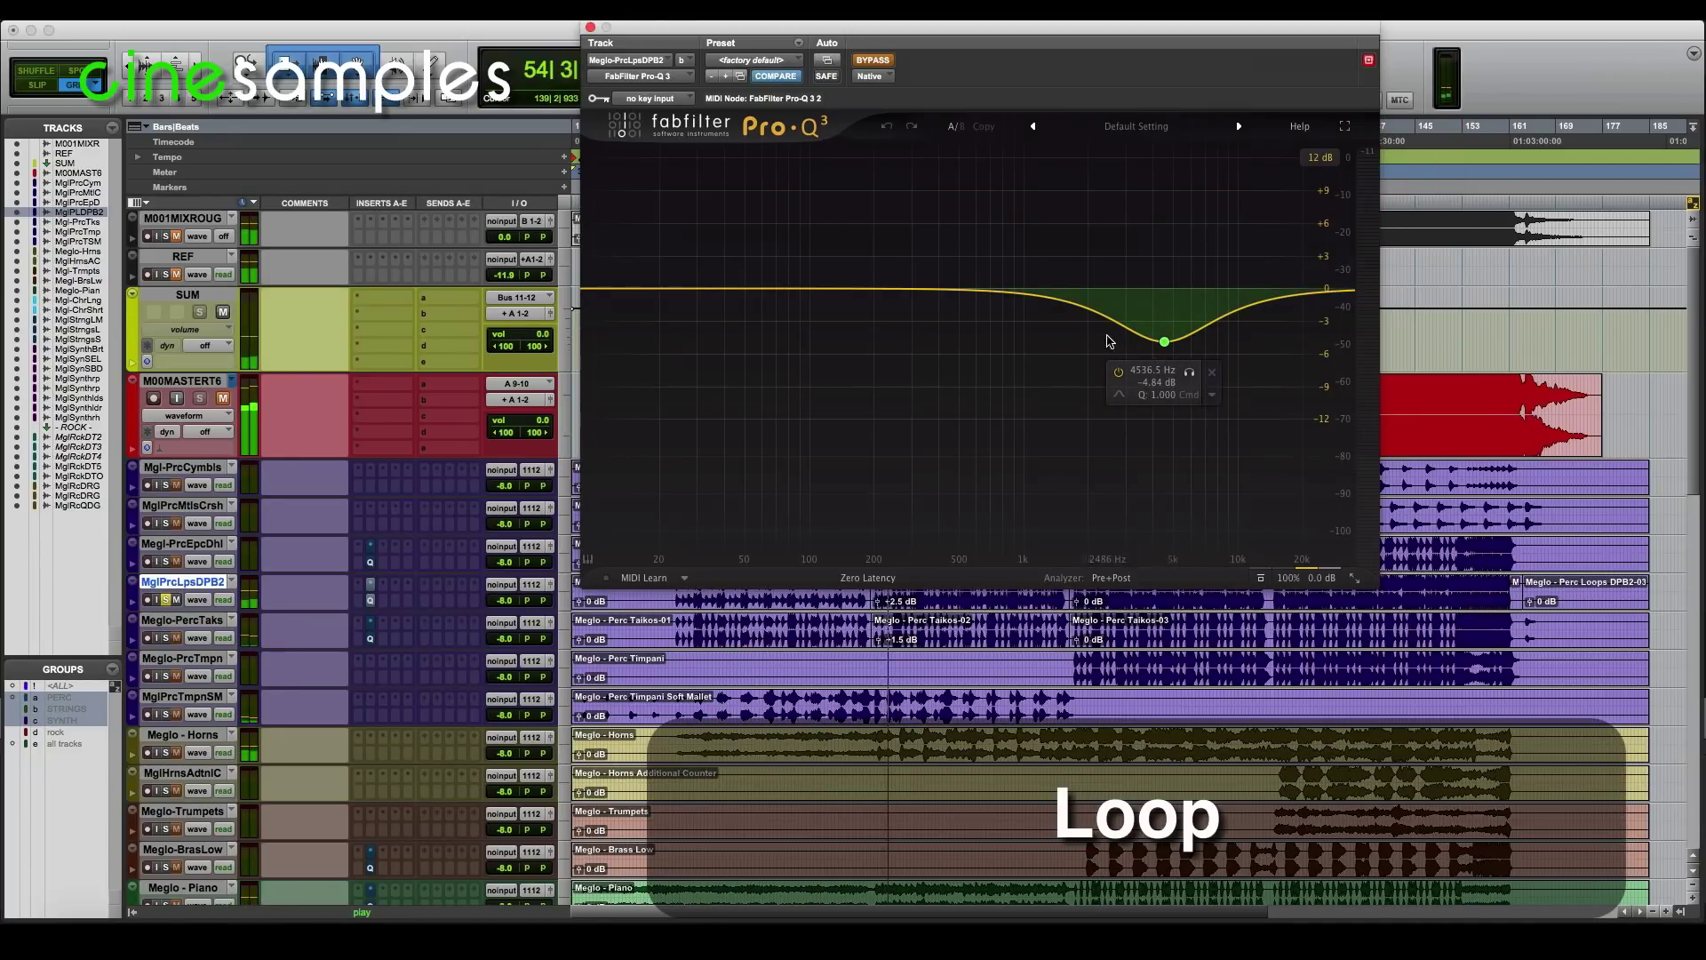
{"action": "left_click", "coordinate": [885, 65]}
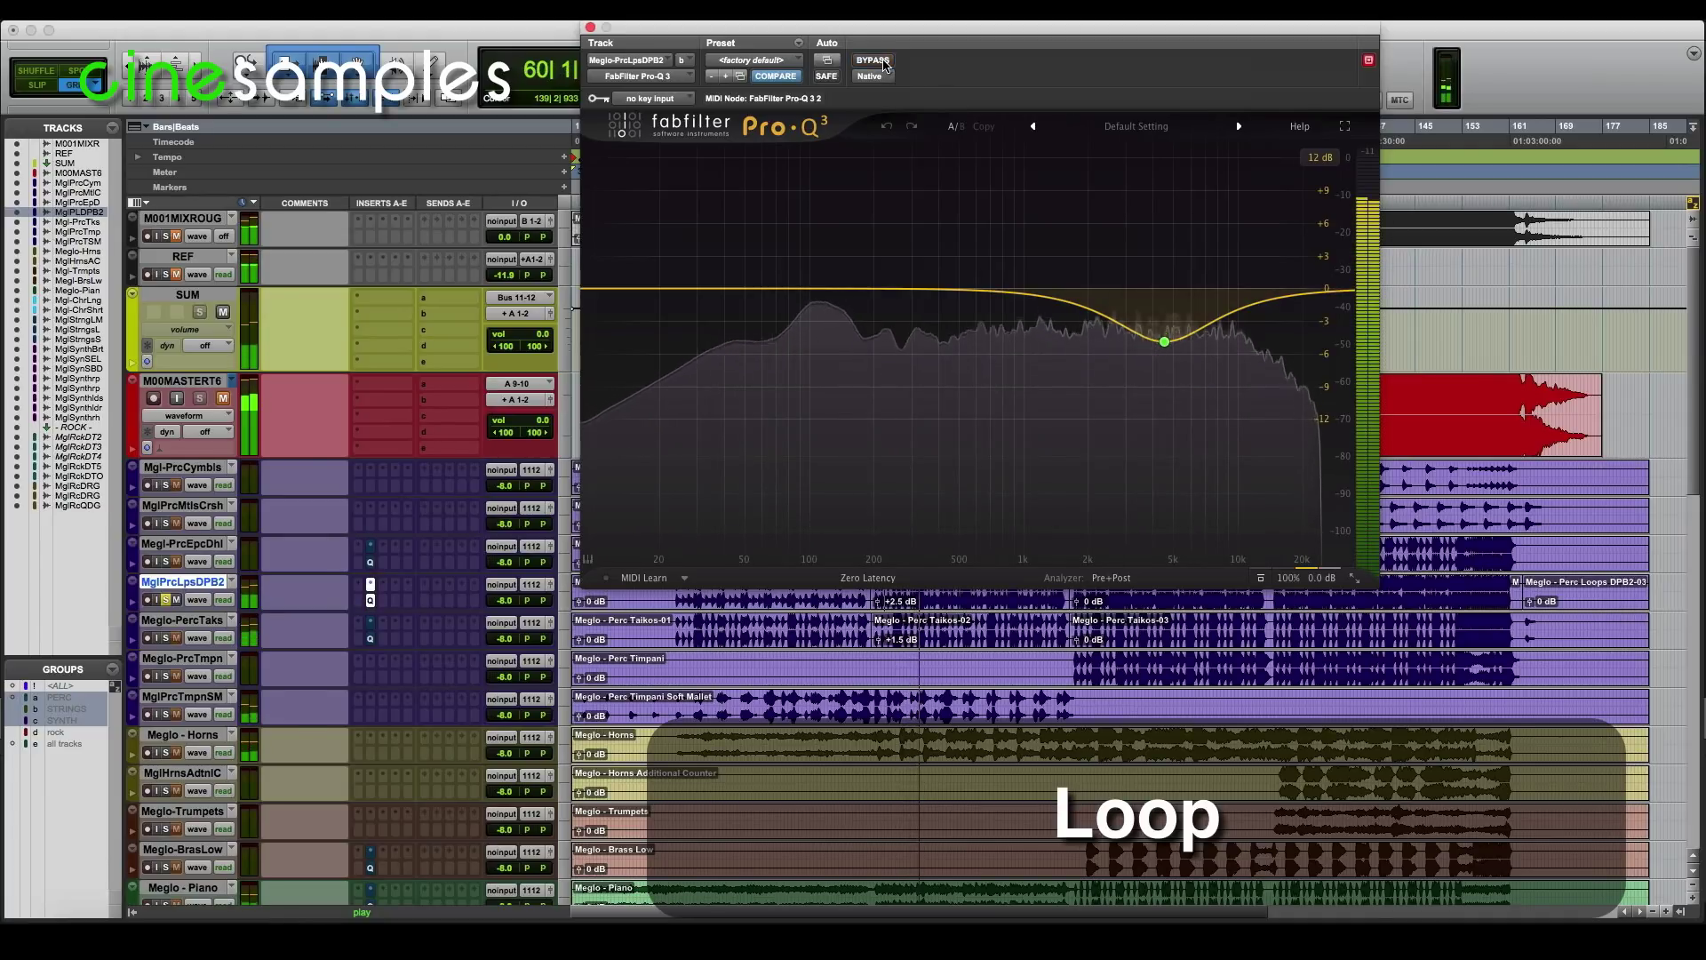
{"action": "left_click", "coordinate": [885, 64]}
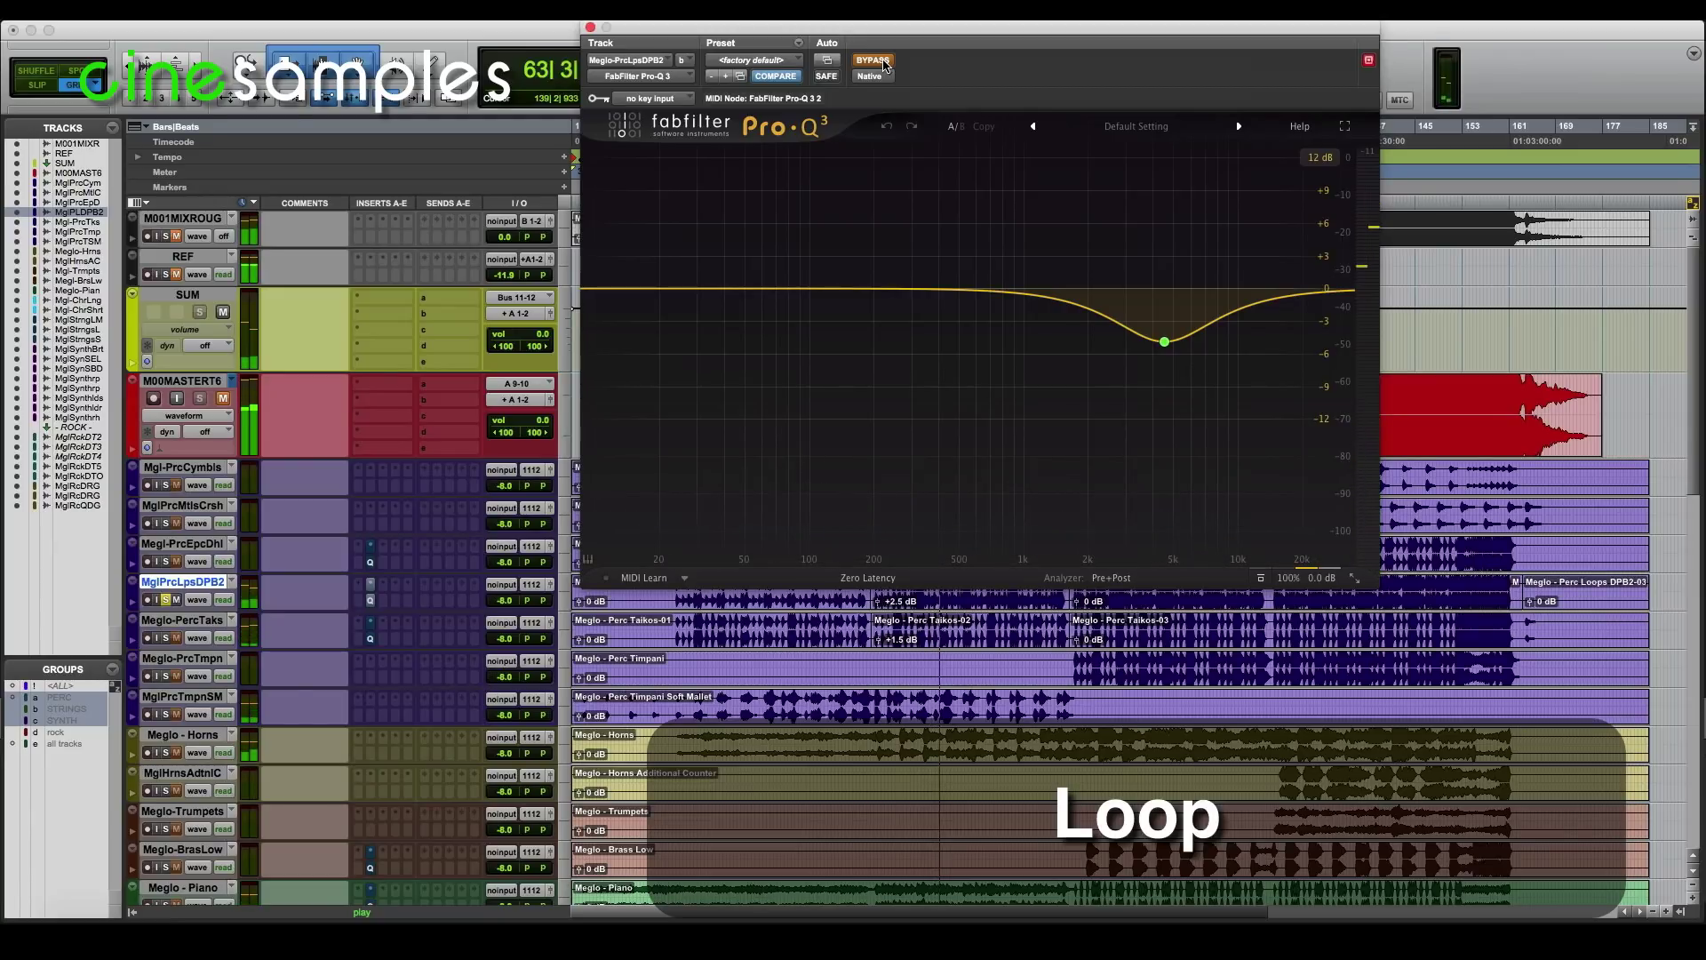
{"action": "left_click", "coordinate": [885, 65]}
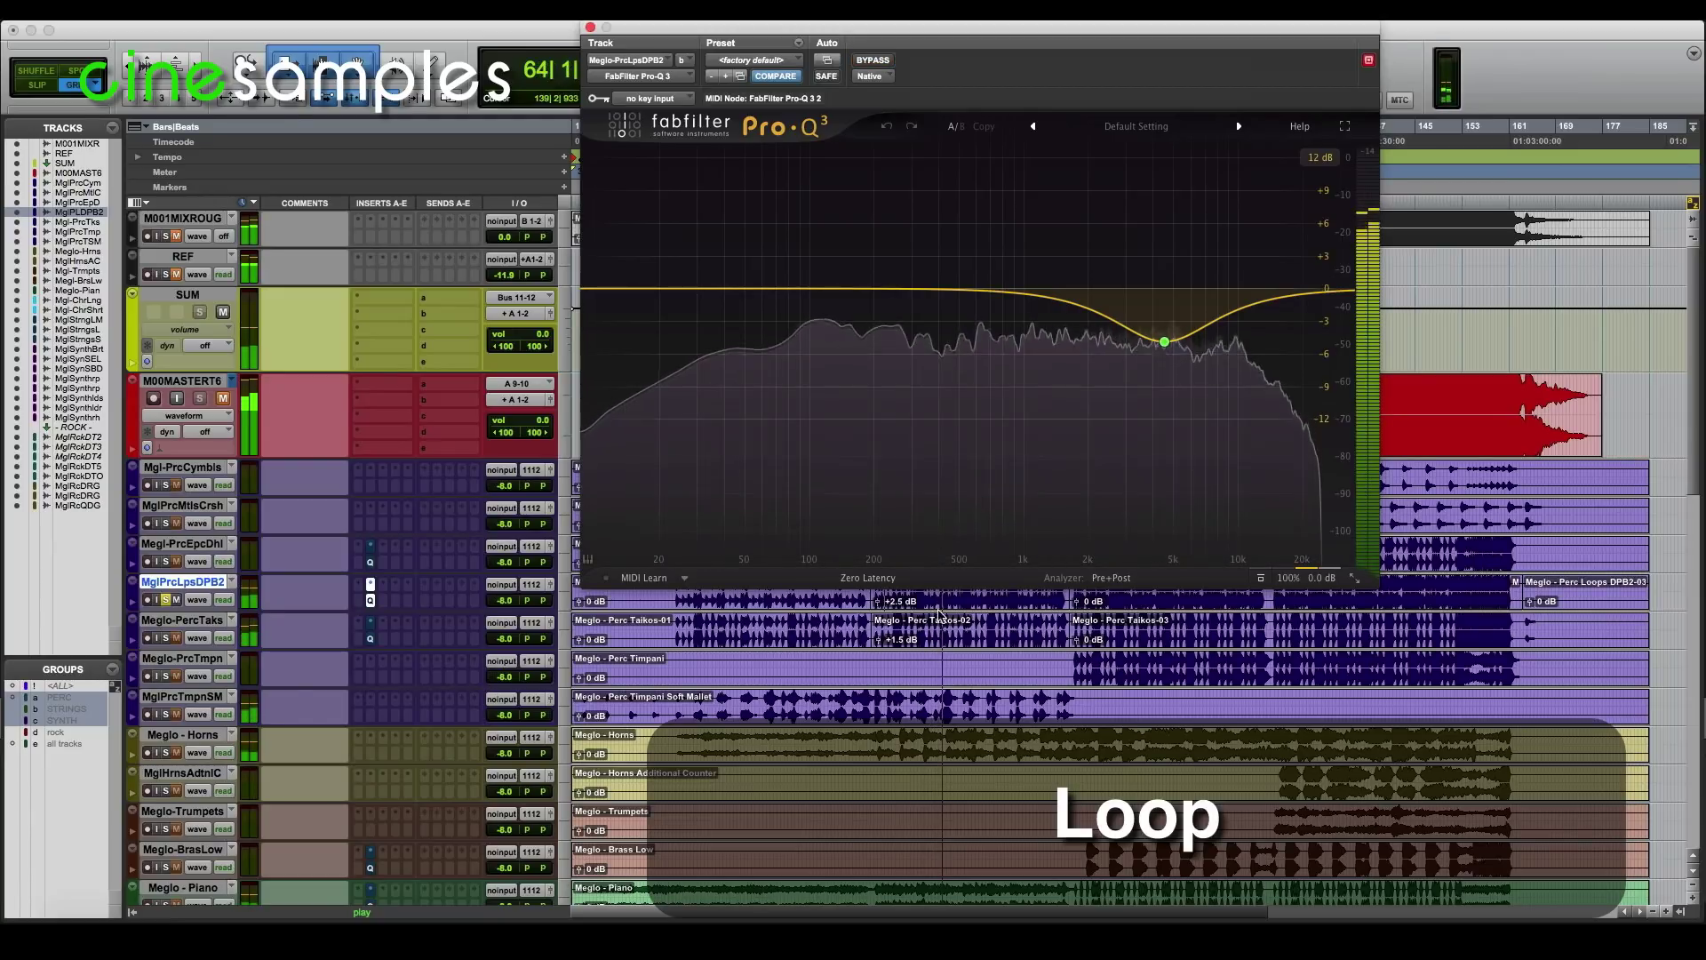
{"action": "left_click", "coordinate": [882, 662]}
{"action": "key", "text": "space"}
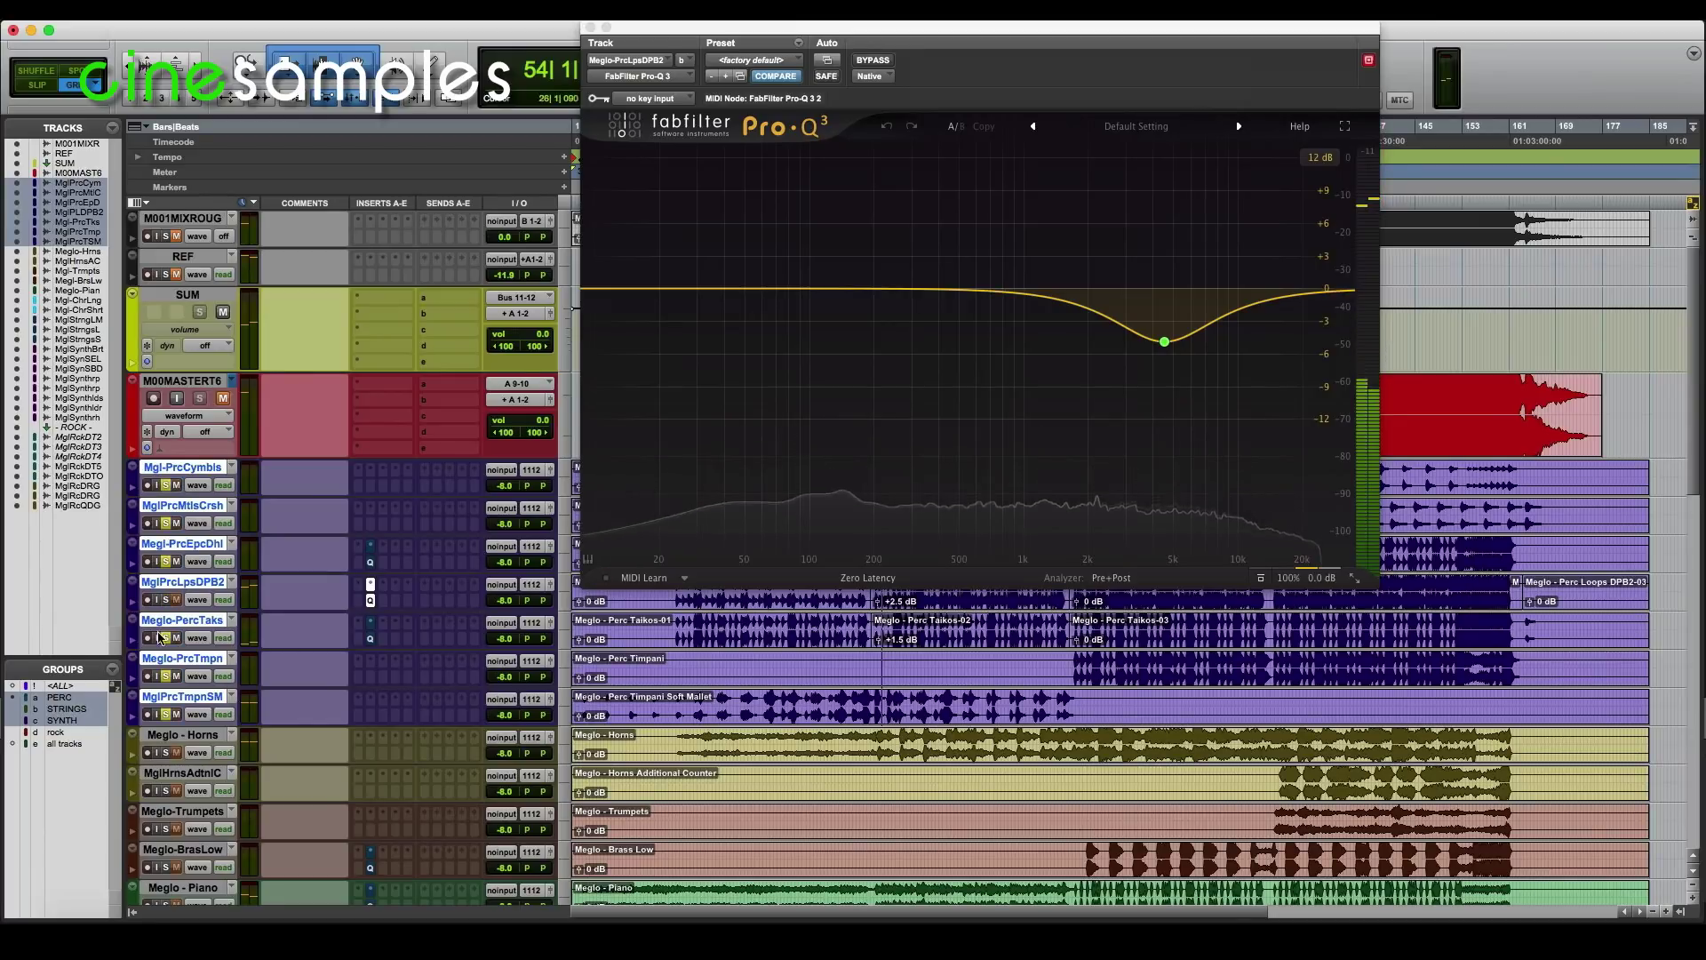
Solo the whole percussion group and play it from bar 54 while comparing the loop EQ bypassed and active
{"action": "left_click", "coordinate": [165, 601]}
{"action": "key", "text": "space"}
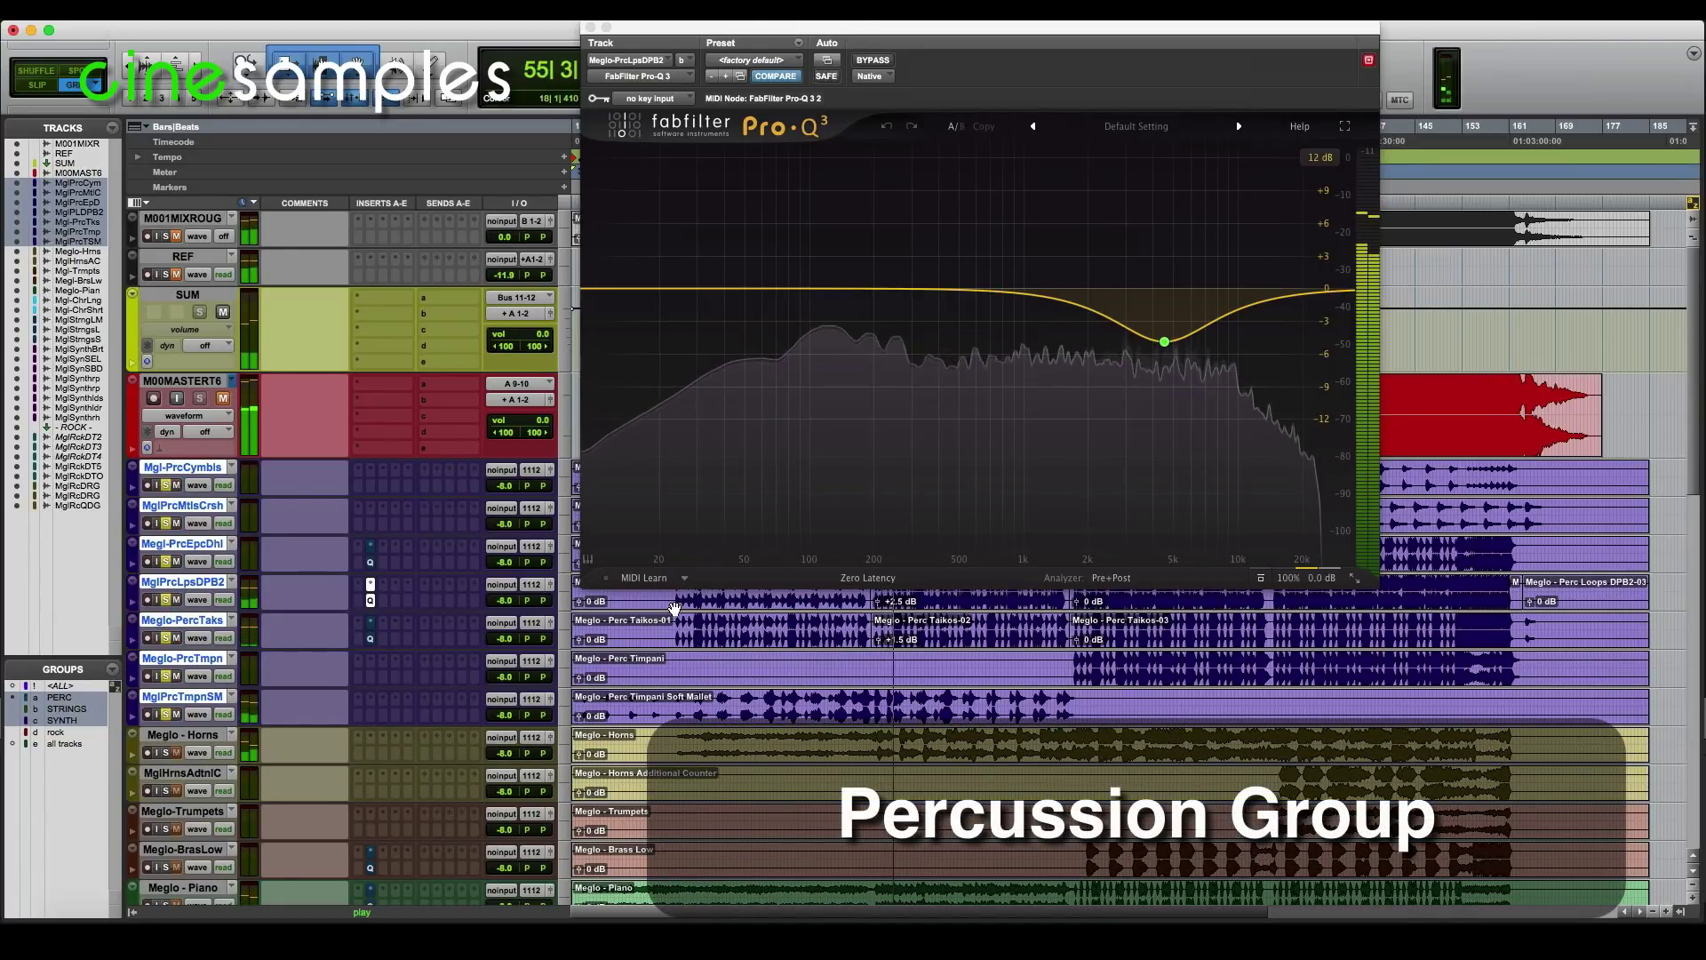
{"action": "left_click", "coordinate": [872, 60]}
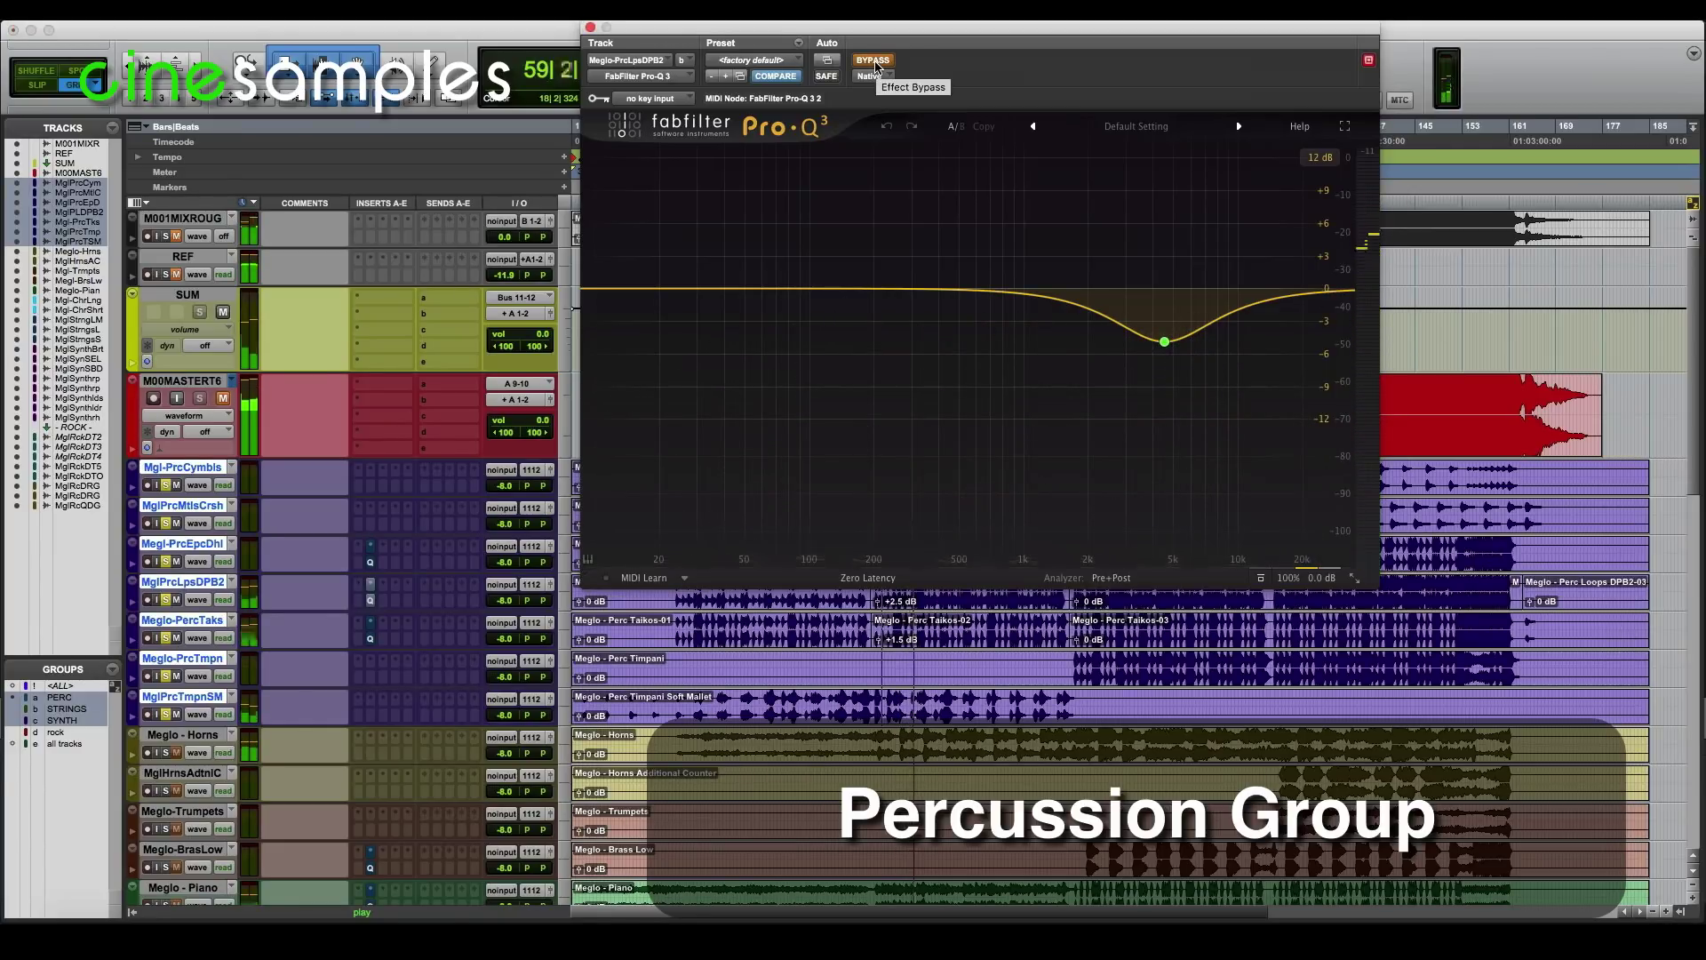
{"action": "left_click", "coordinate": [873, 60]}
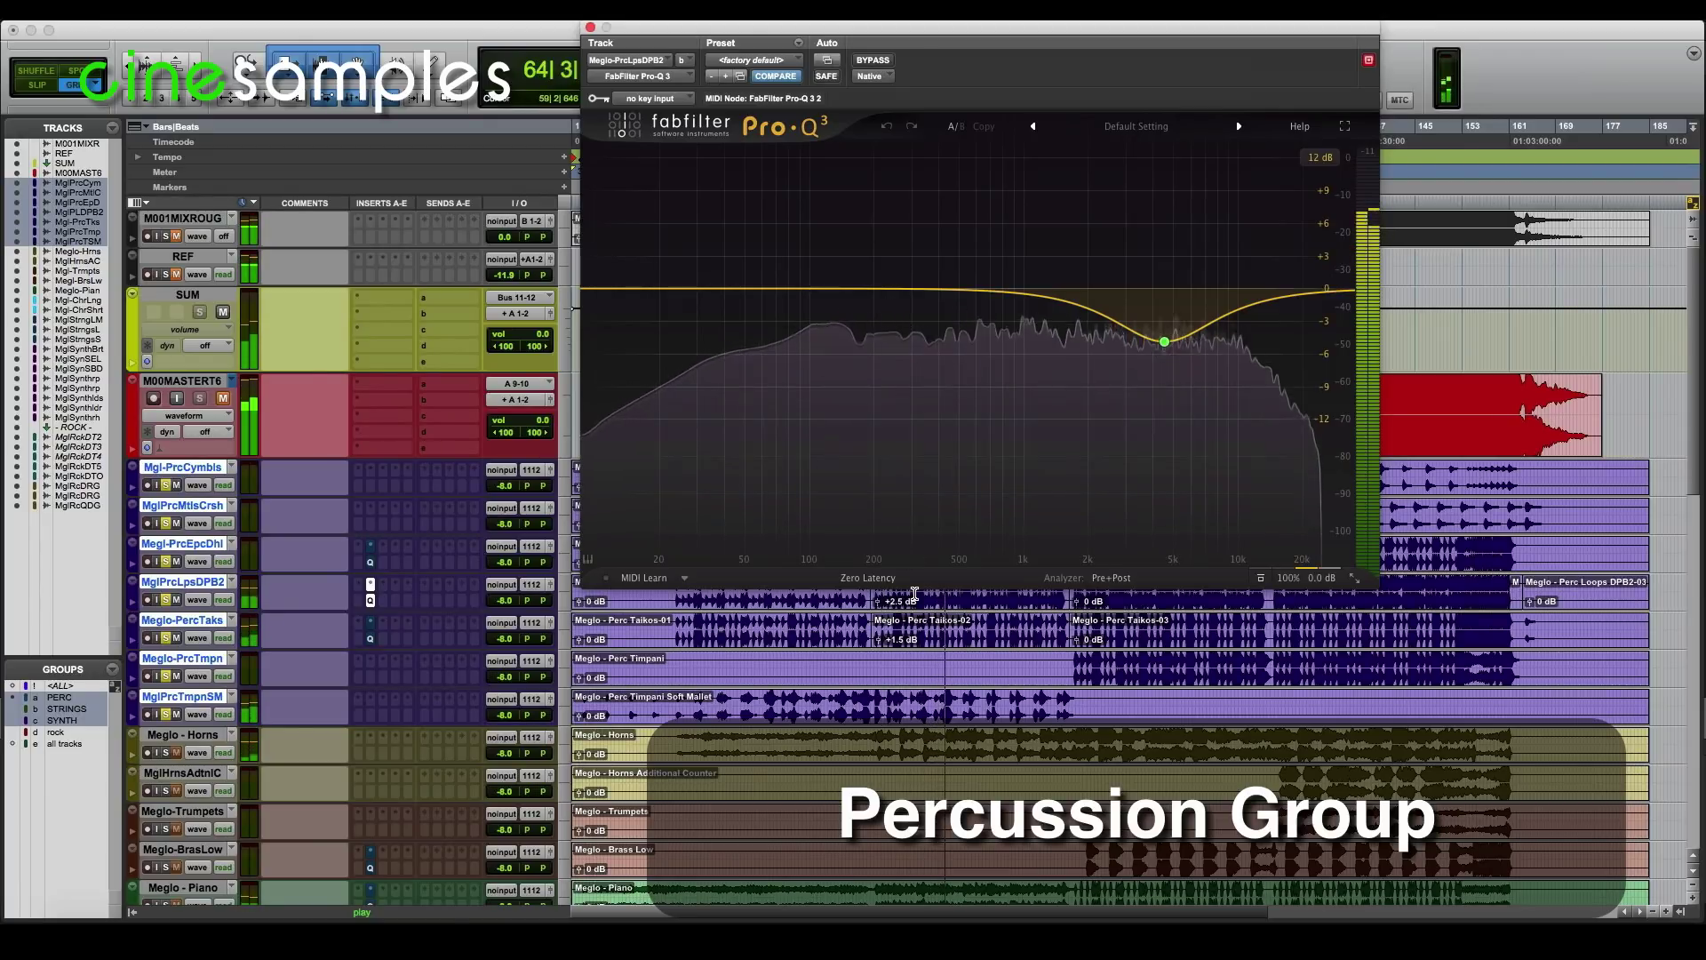
{"action": "key", "text": "shift+super+g"}
{"action": "key", "text": "space"}
Solo only the Perc Loops track, flatten its EQ band to about 0 dB at 4624 Hz and play
{"action": "left_click", "coordinate": [166, 600]}
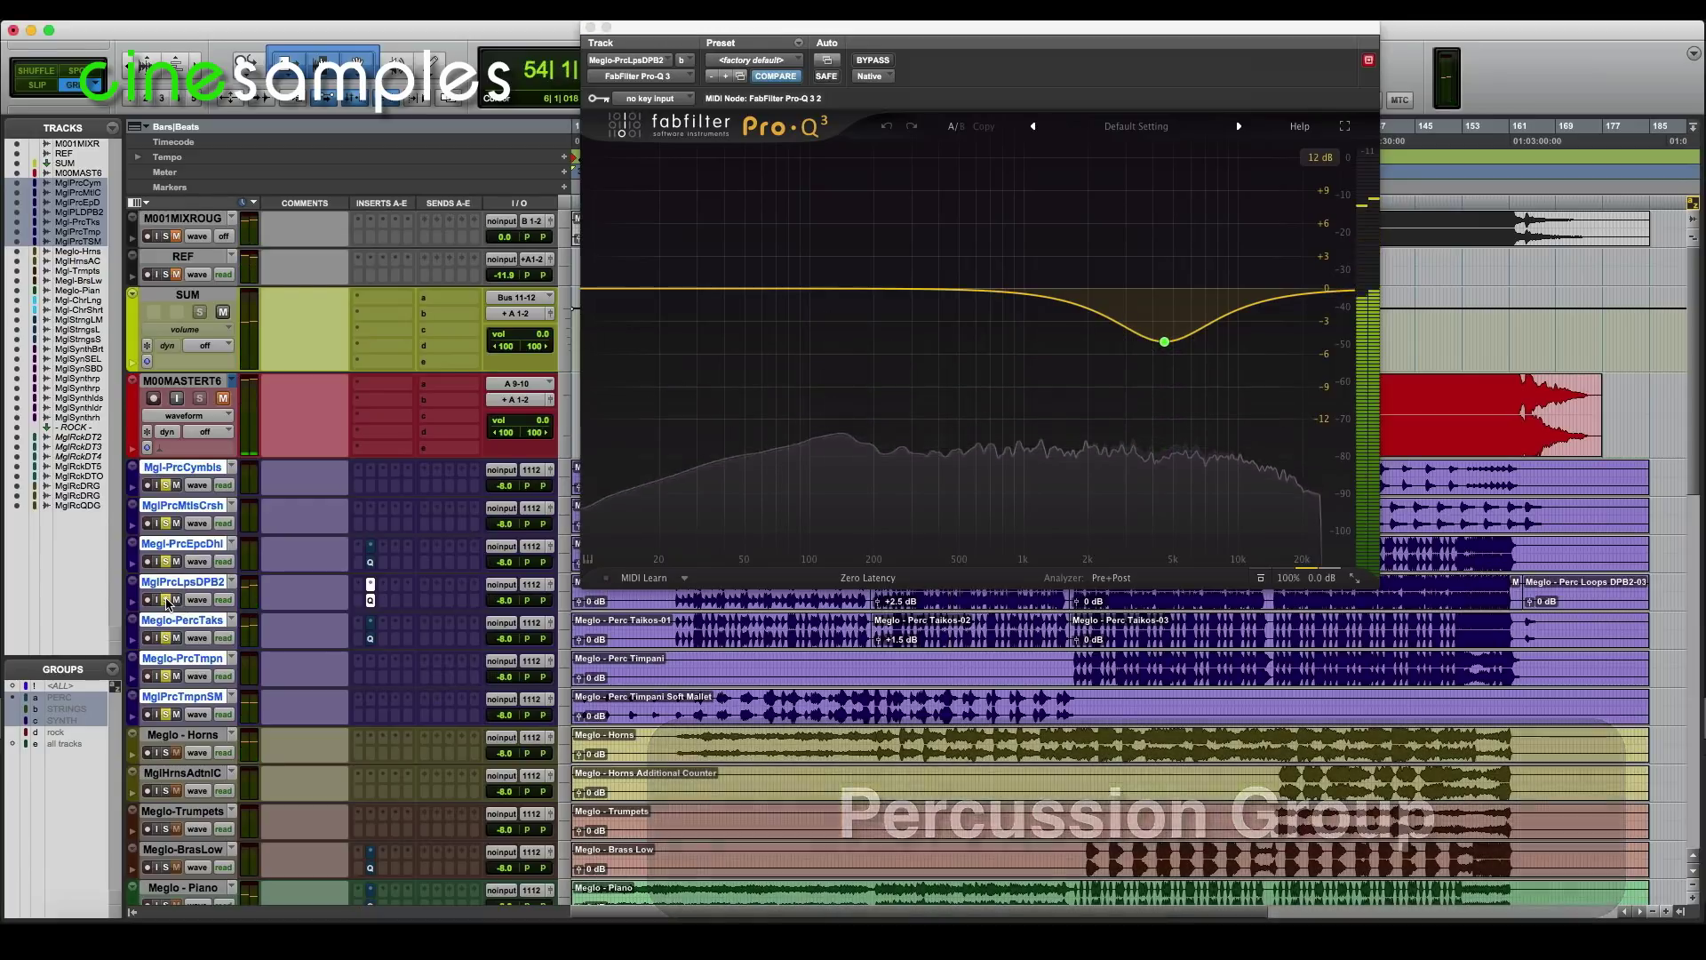
{"action": "mouse_move", "coordinate": [1222, 315]}
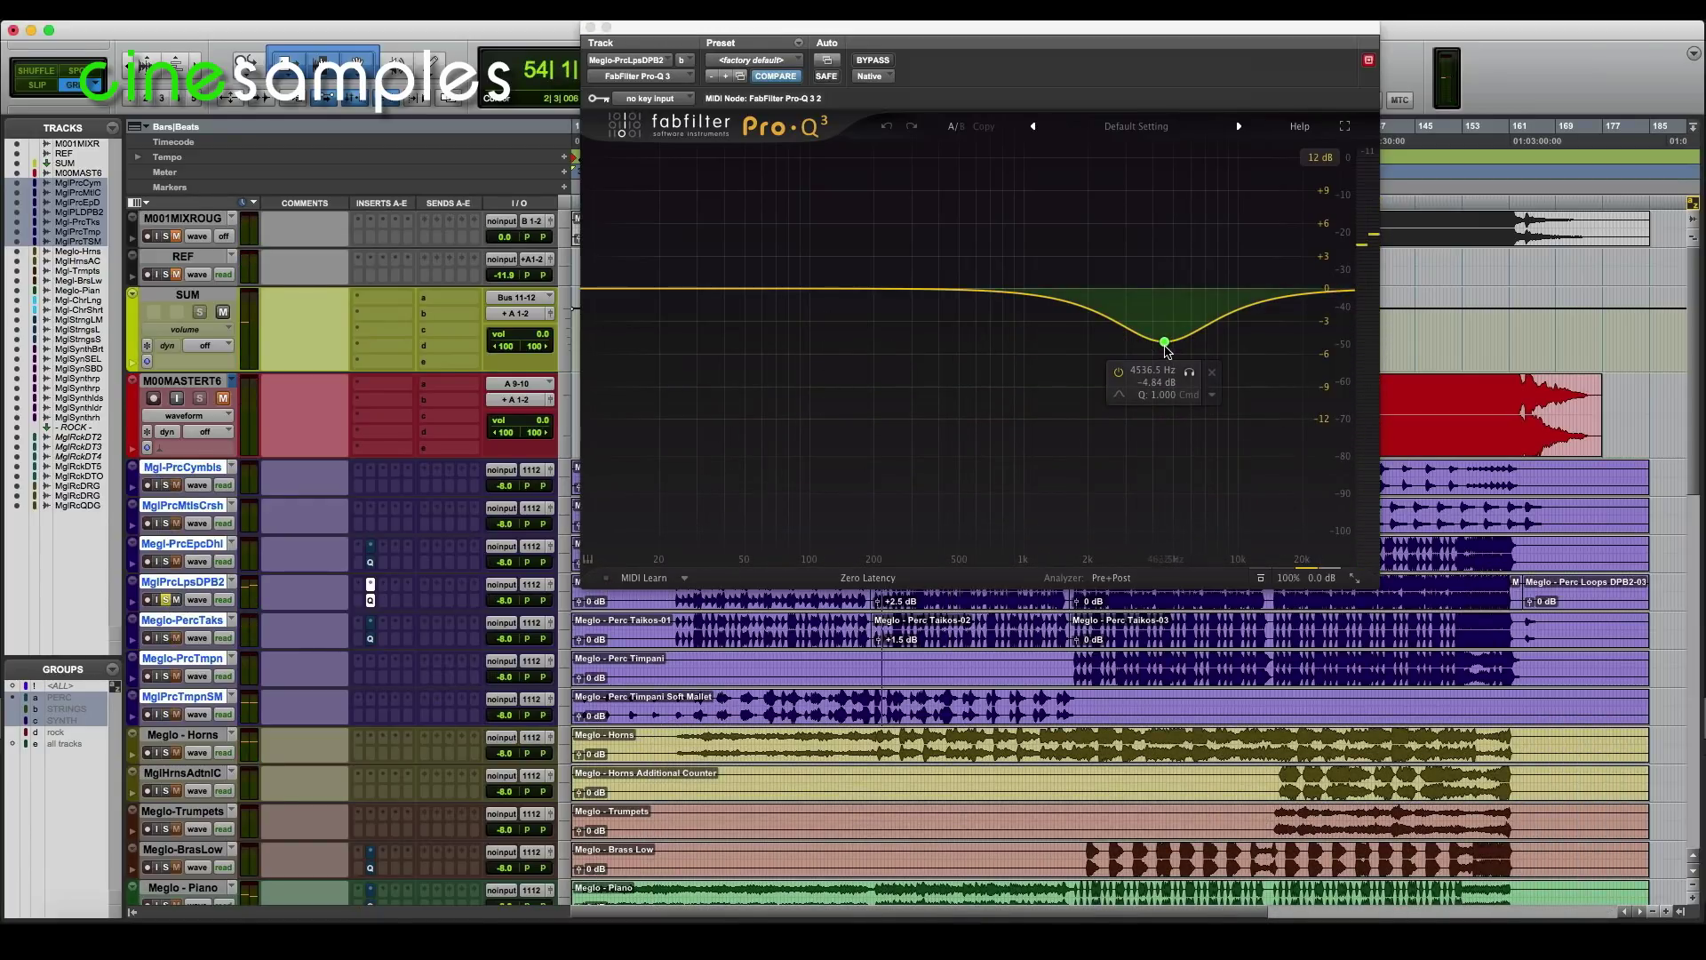
{"action": "left_click_drag", "start_coordinate": [1166, 345], "coordinate": [1167, 294]}
{"action": "key", "text": "space"}
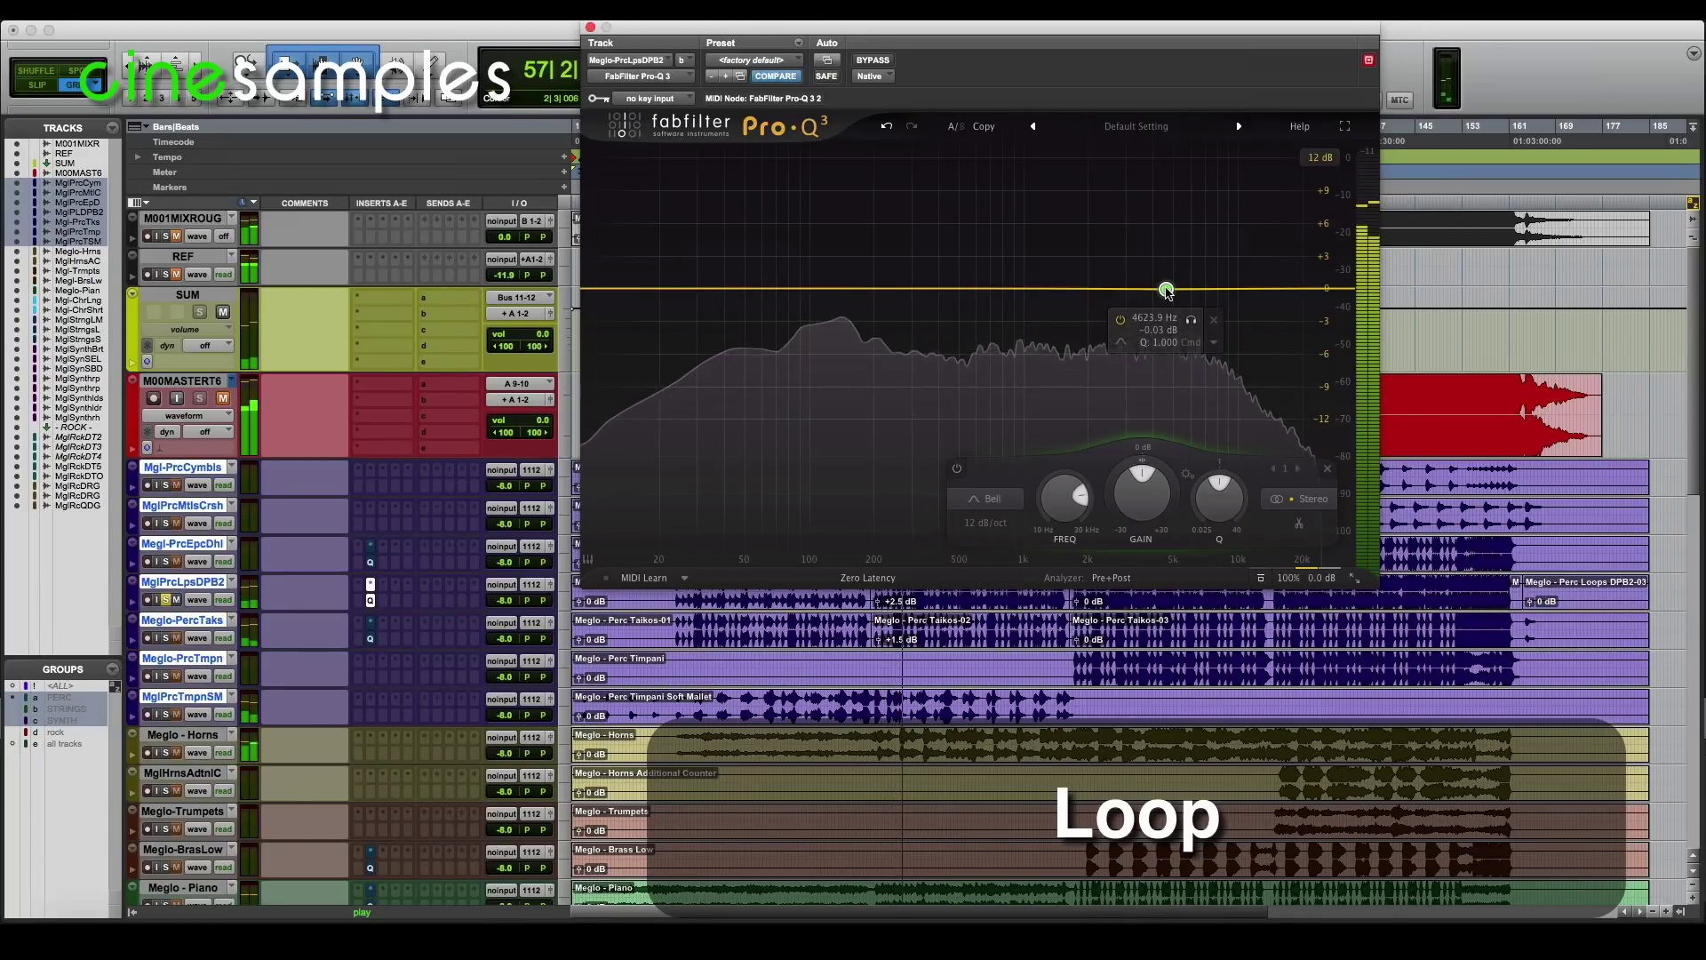
Sweep a deep bell cut through the loops' high frequencies and settle the band near 5 kHz at about -4.6 dB
{"action": "left_click_drag", "start_coordinate": [1166, 289], "coordinate": [1226, 452]}
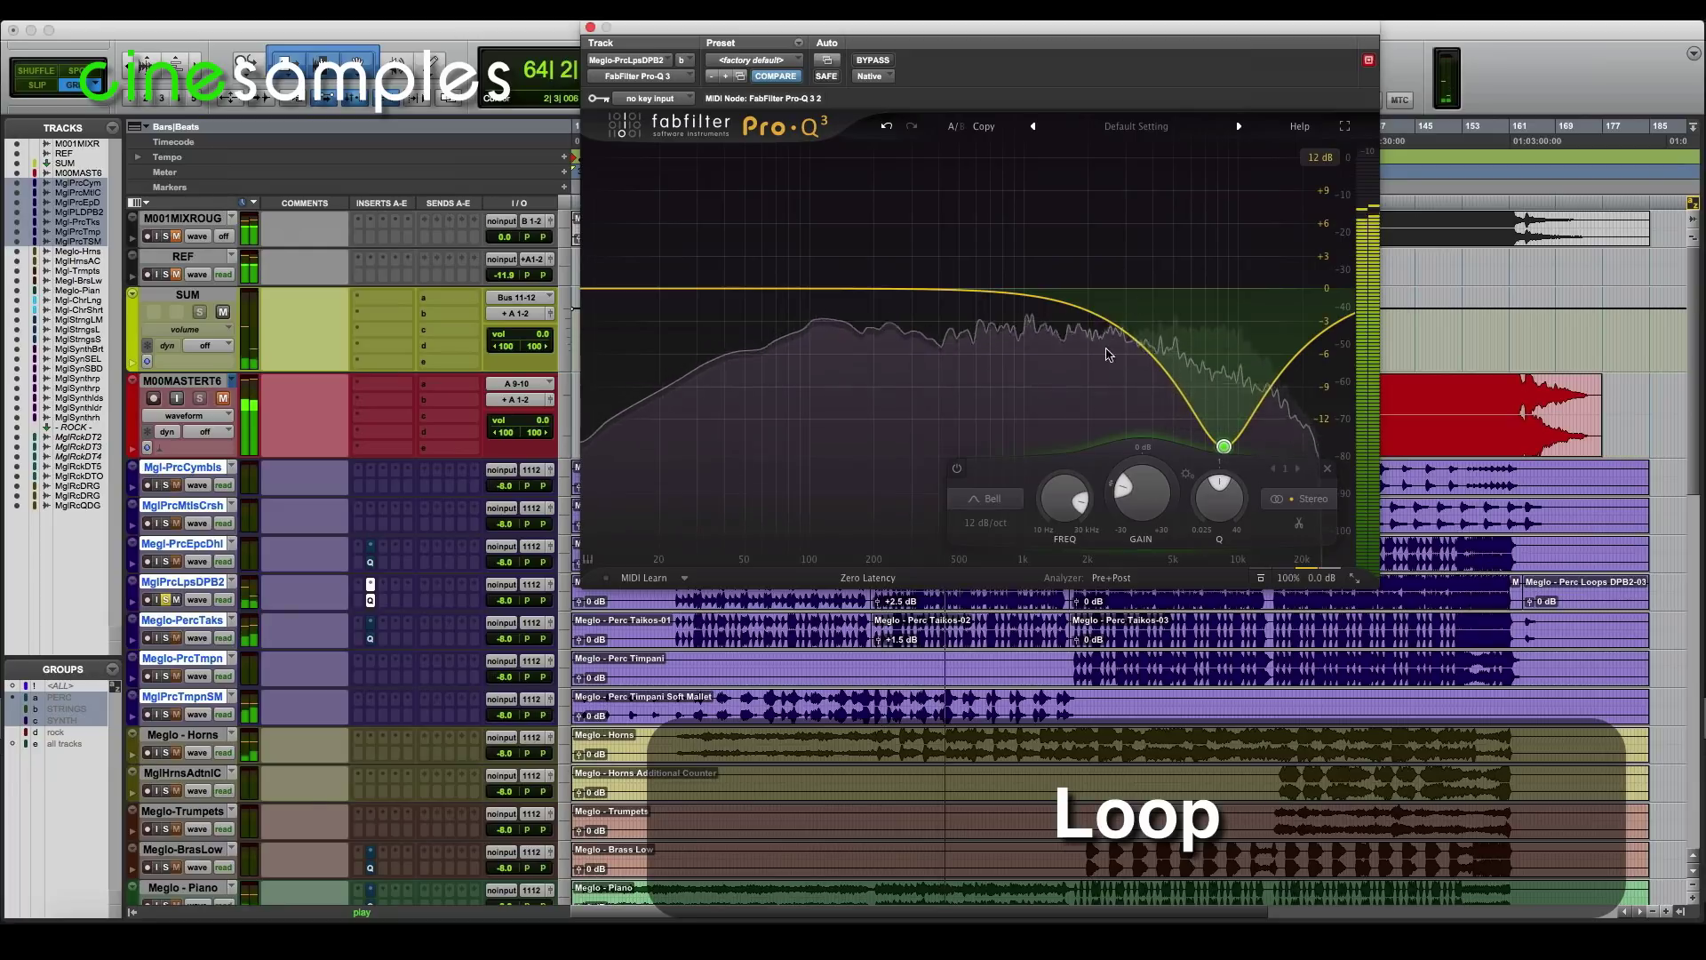
{"action": "left_click_drag", "start_coordinate": [1223, 446], "coordinate": [1123, 452]}
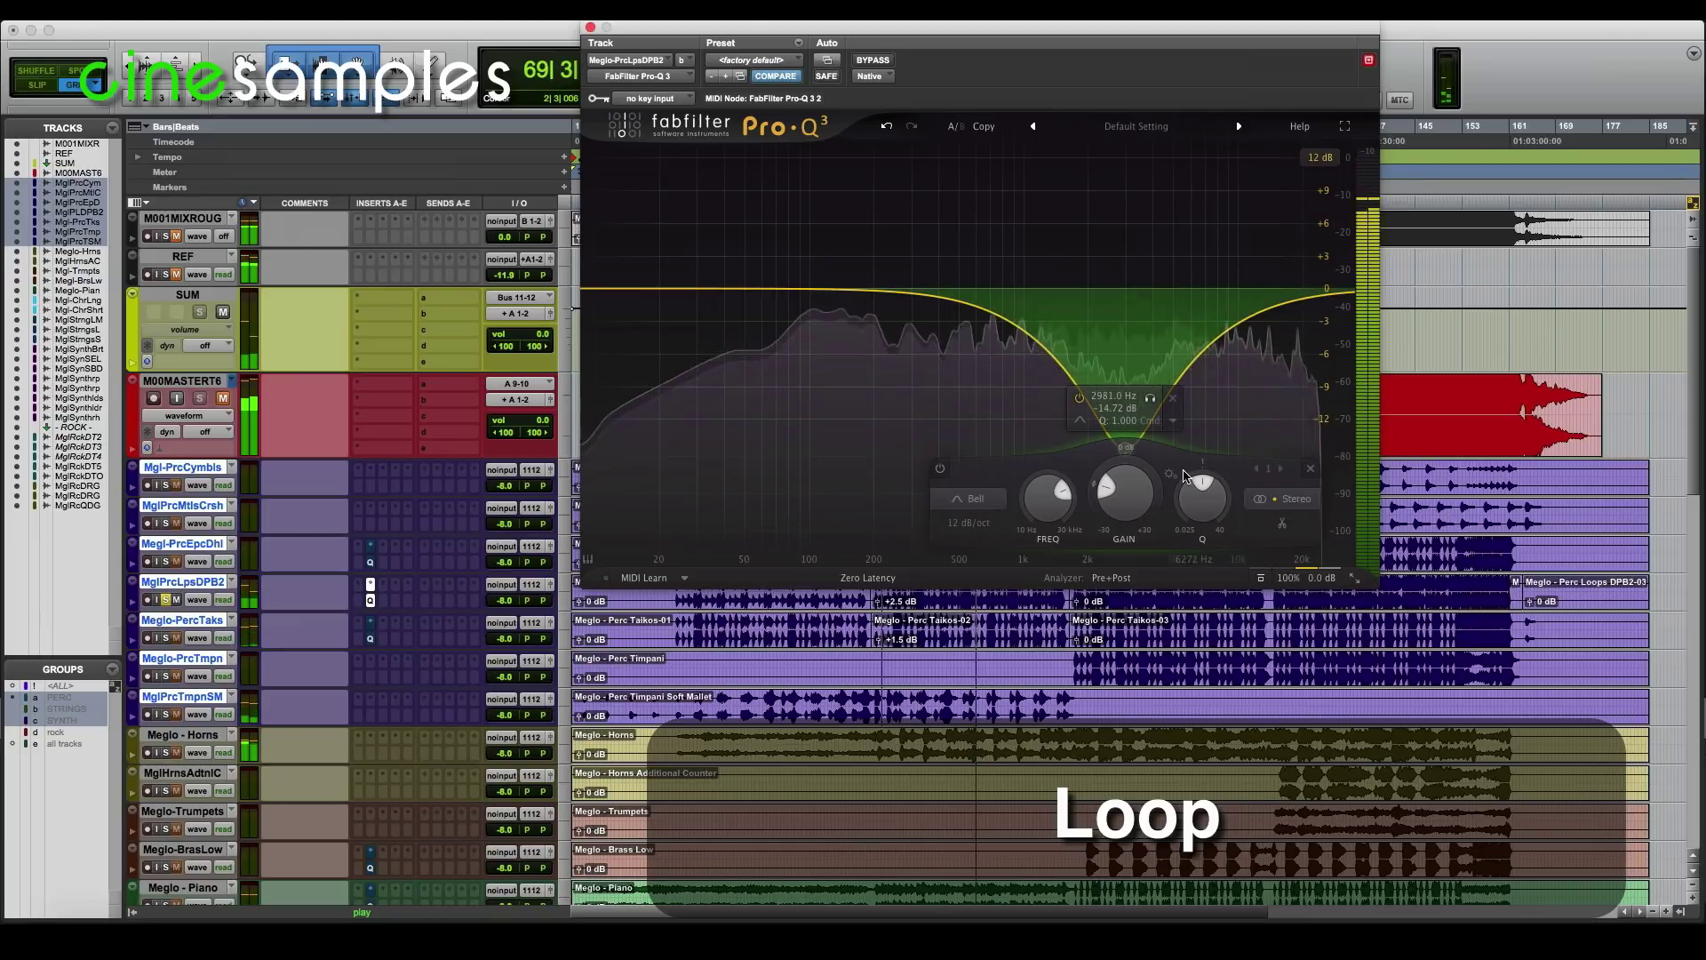
{"action": "mouse_move", "coordinate": [1180, 480]}
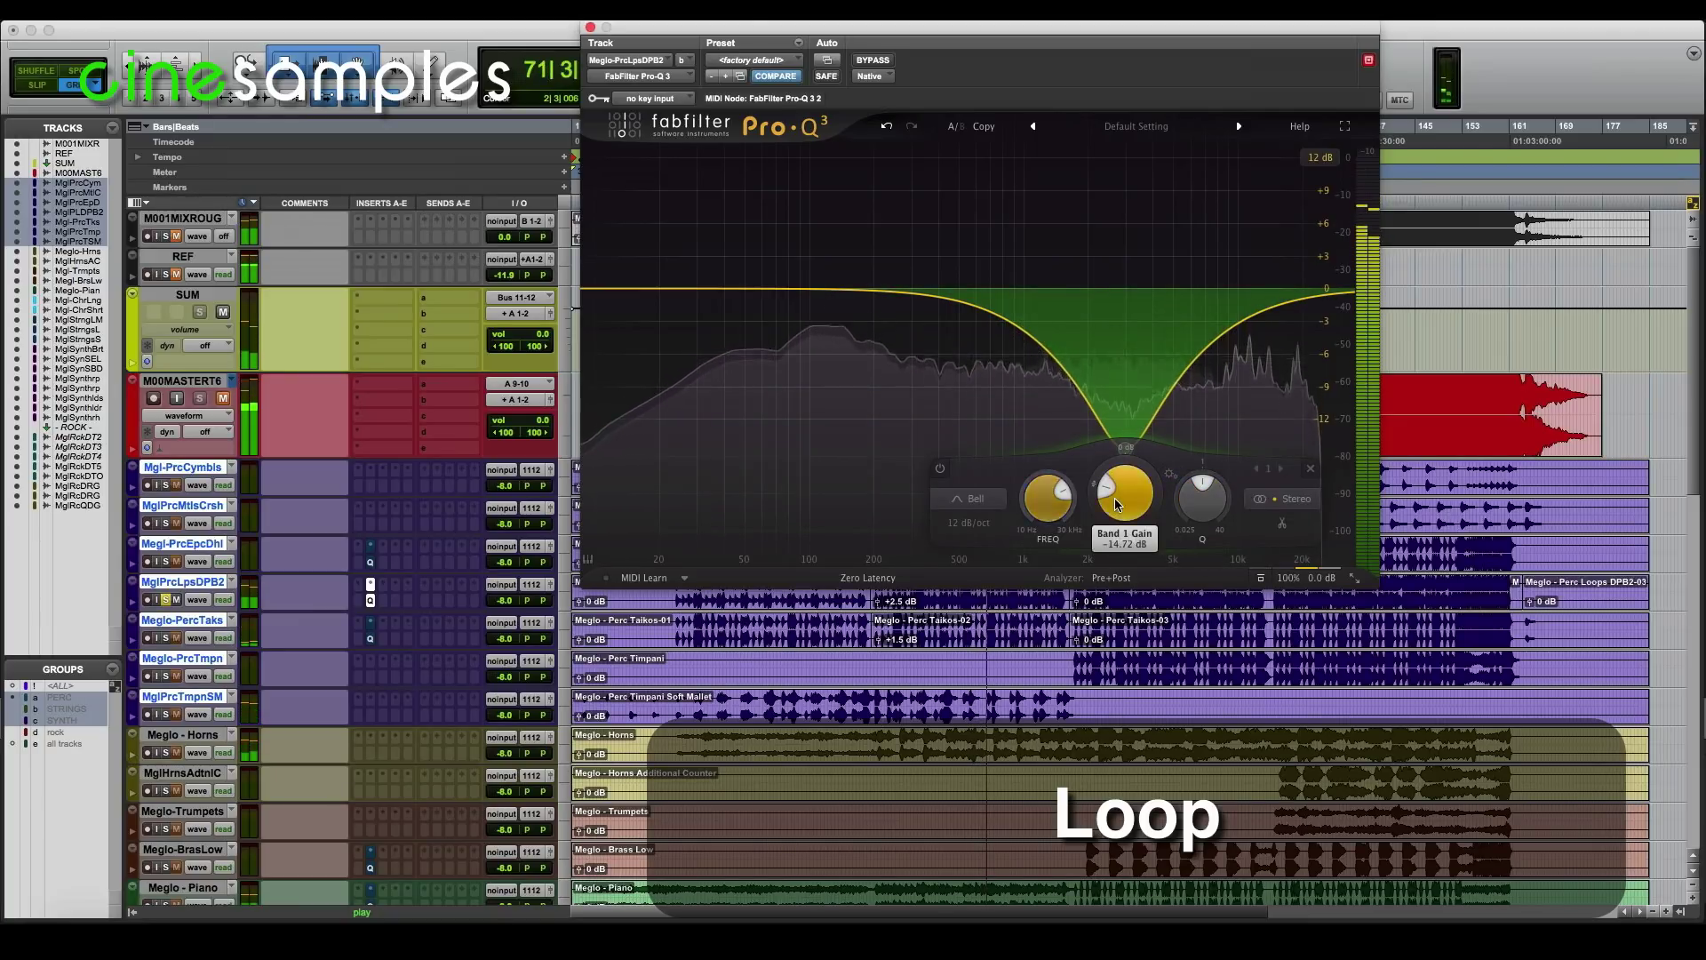
{"action": "left_click_drag", "start_coordinate": [1115, 498], "coordinate": [1122, 480]}
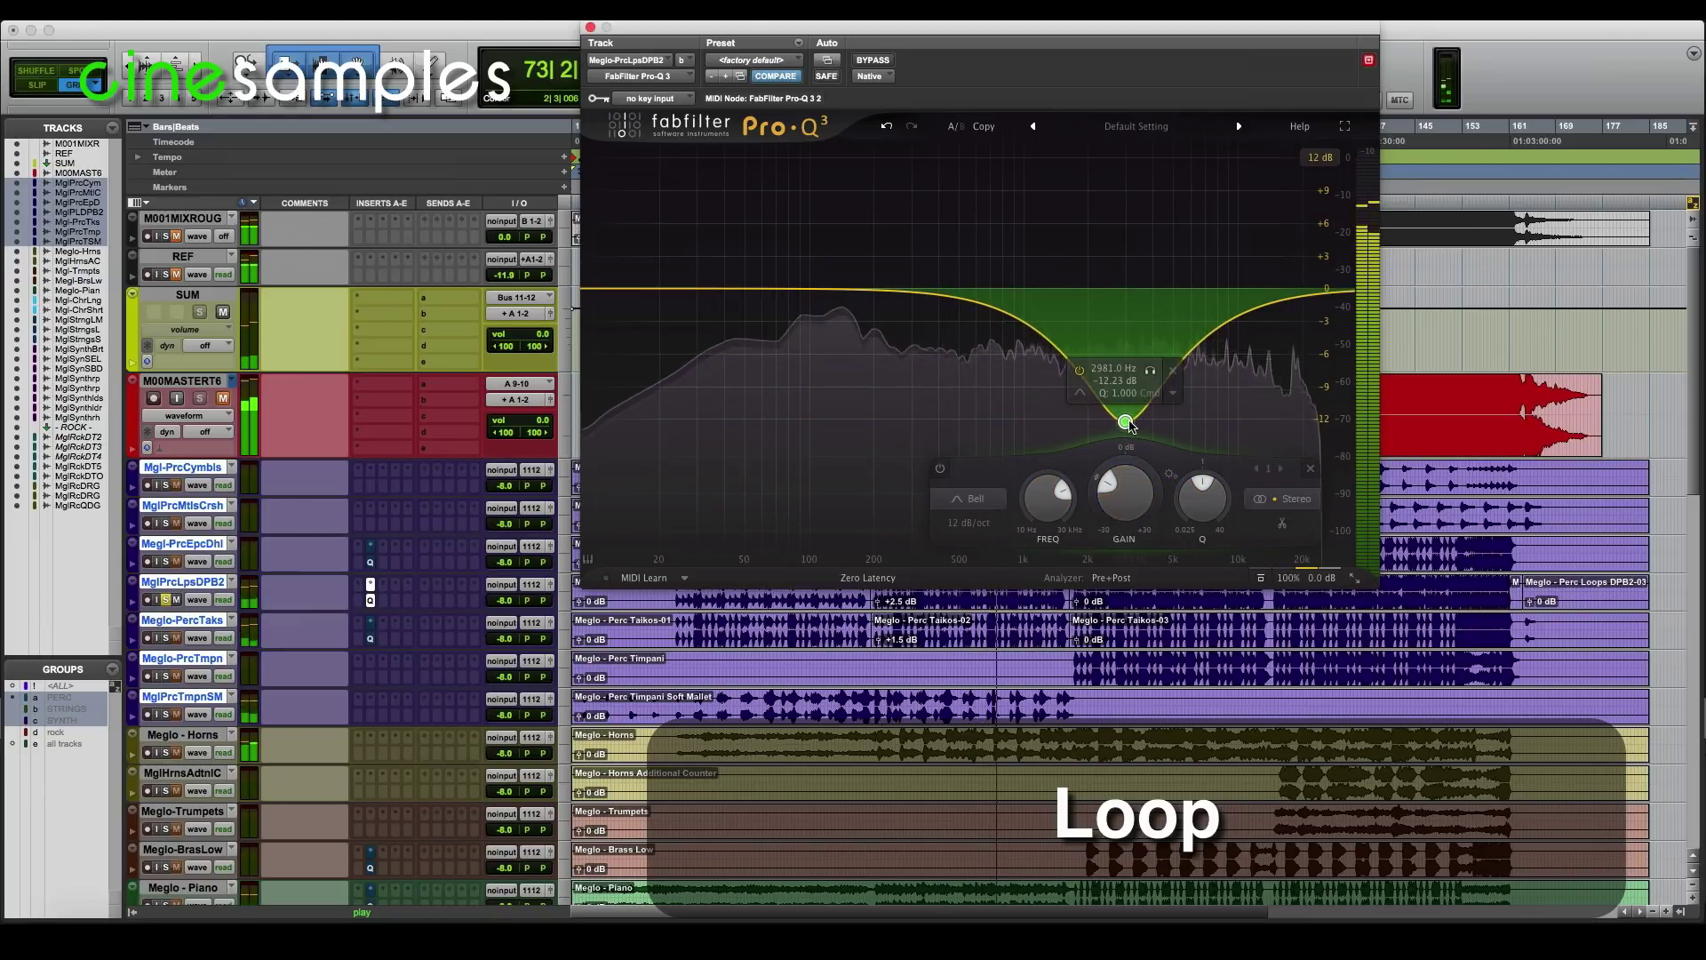
{"action": "left_click_drag", "start_coordinate": [1128, 419], "coordinate": [1177, 428]}
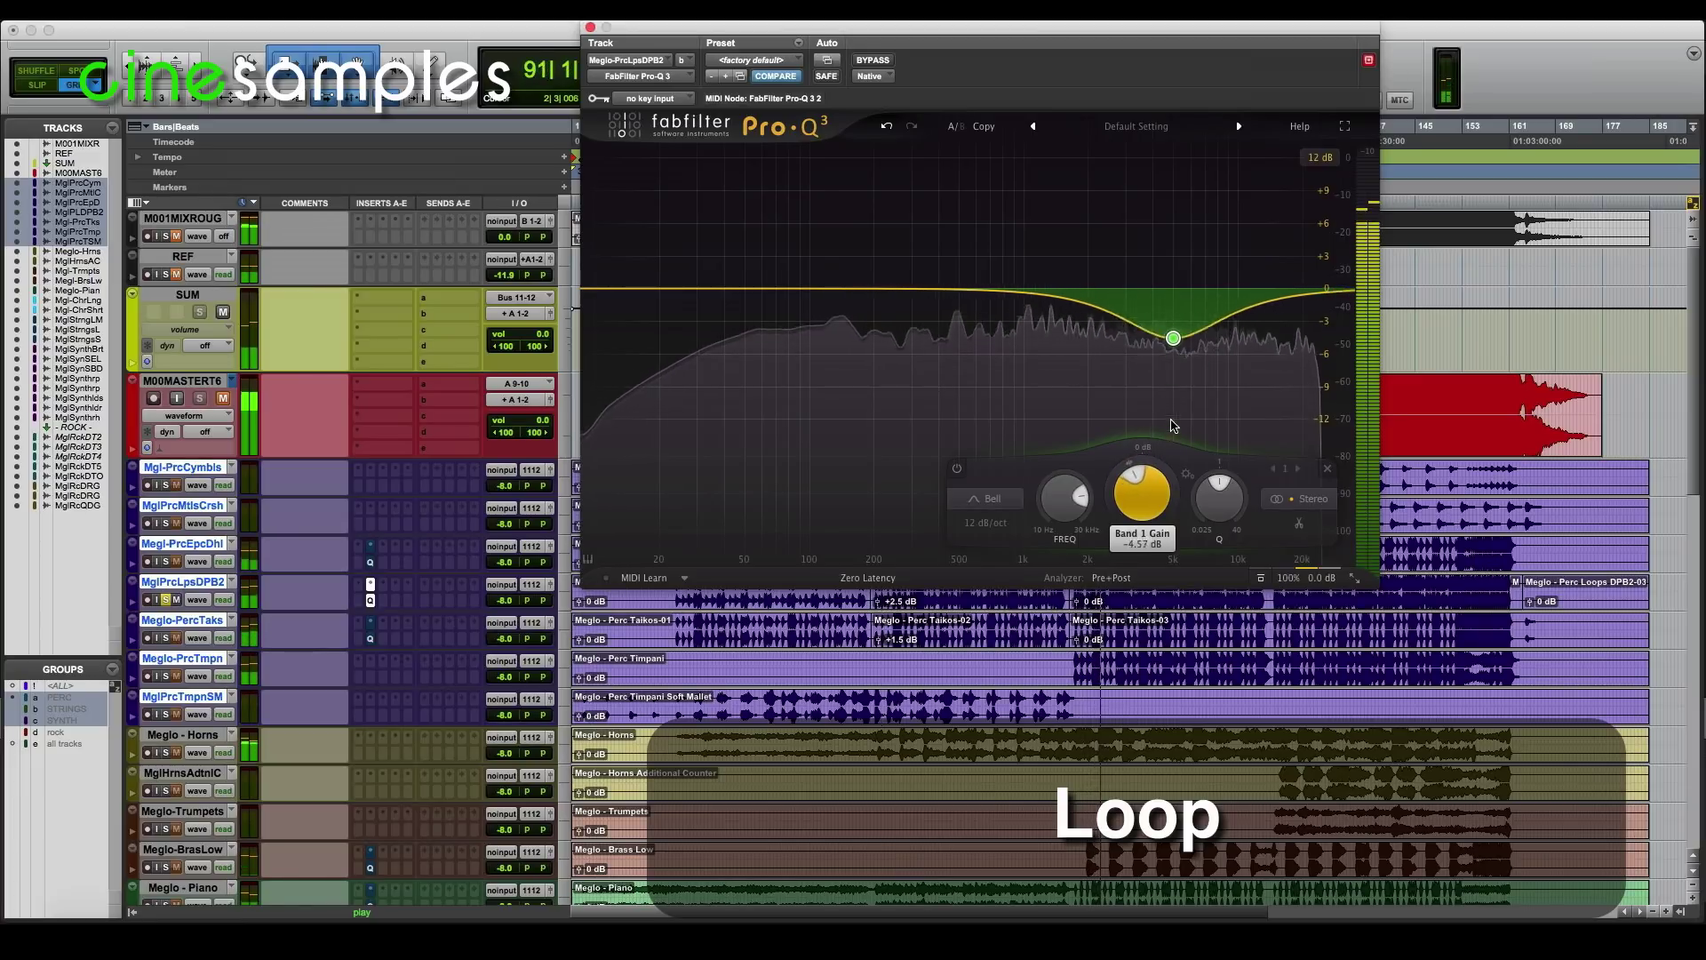
{"action": "left_click_drag", "start_coordinate": [1177, 423], "coordinate": [1169, 453]}
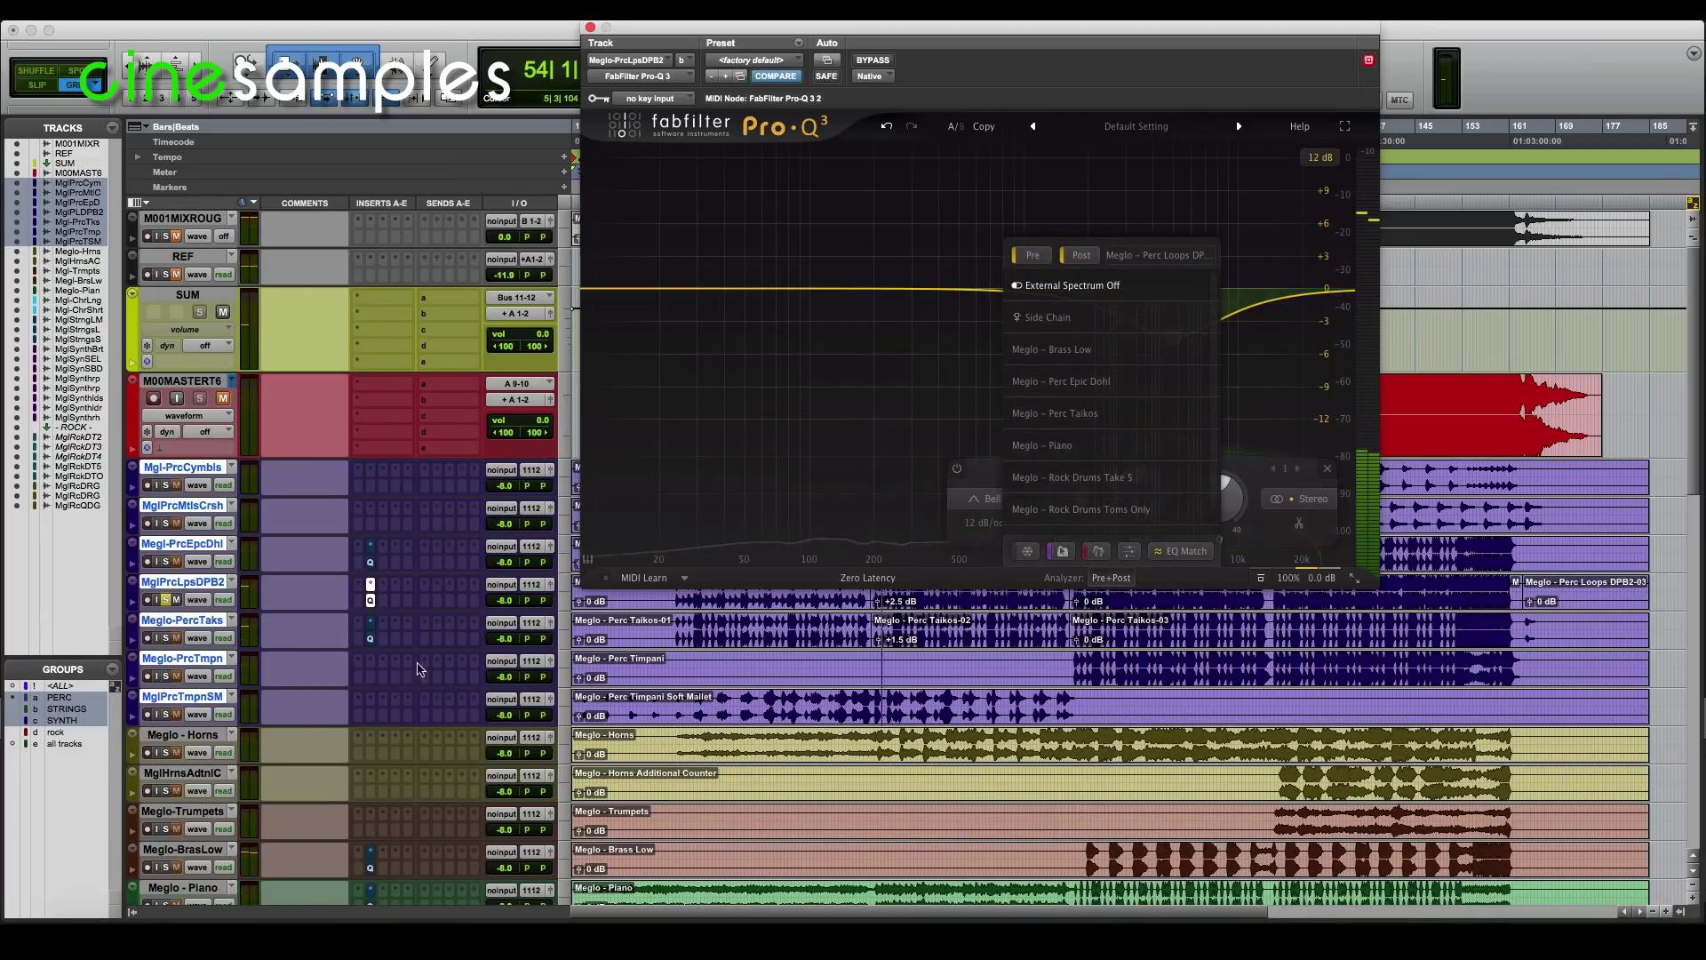
Solo the percussion group, play it from bar 54 and set the loop EQ band's gain to about -4.04 dB
{"action": "key", "text": "super+shift+g"}
{"action": "left_click", "coordinate": [167, 638]}
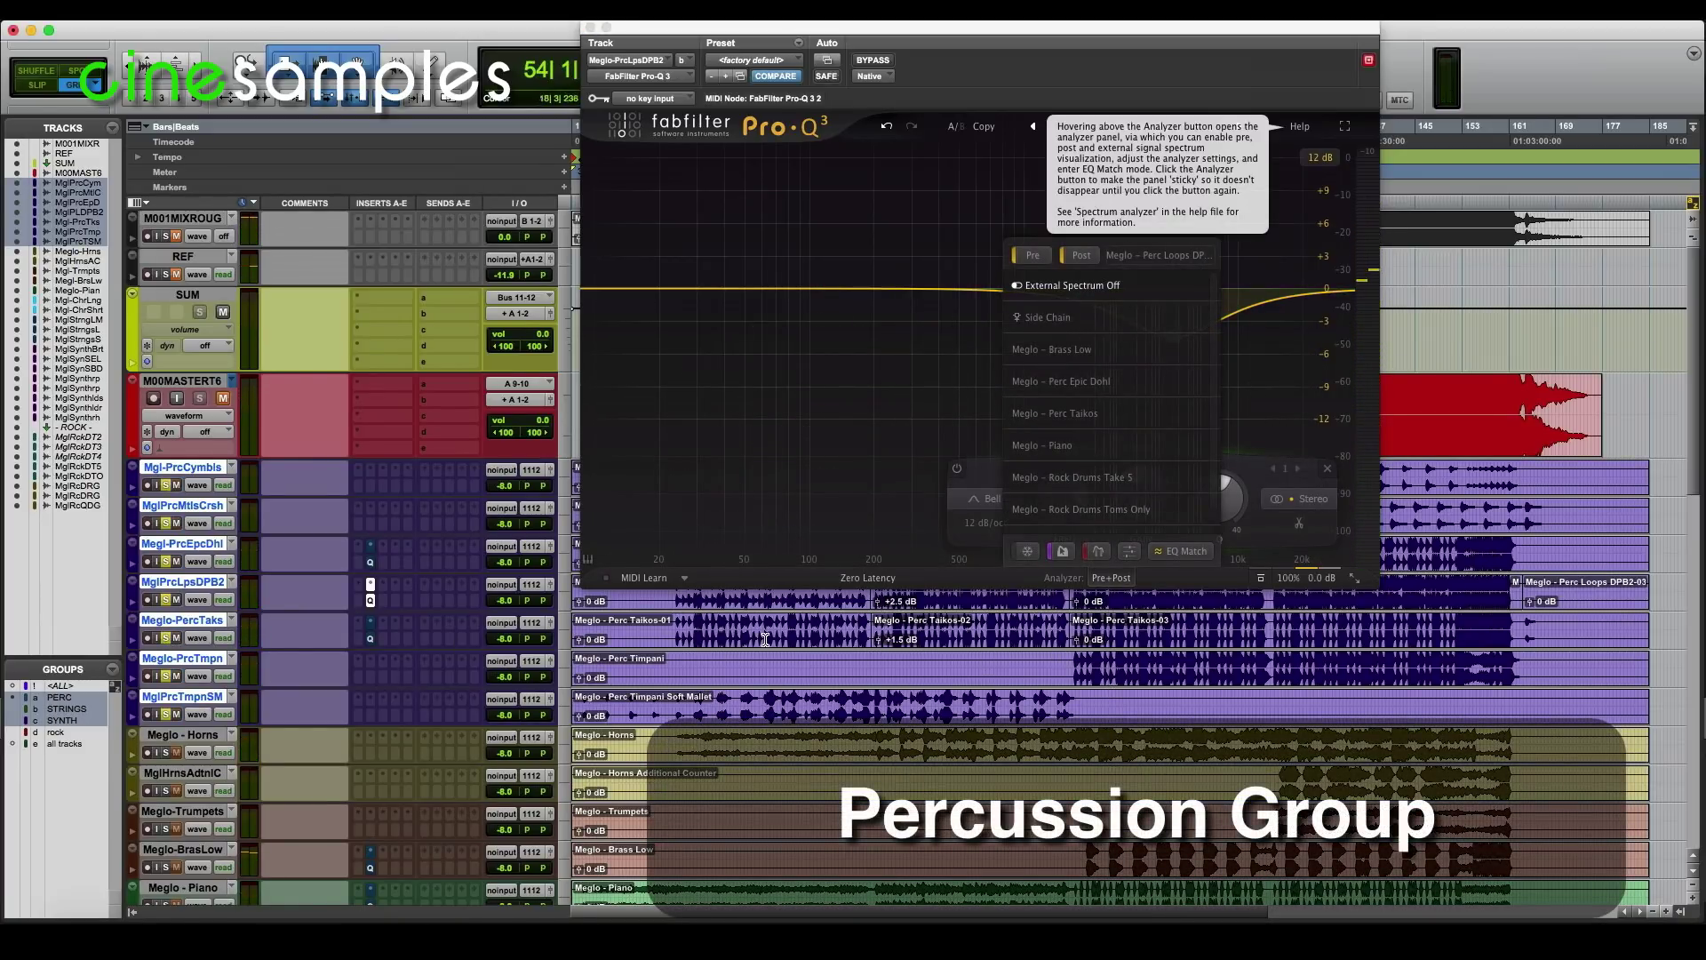
{"action": "left_click", "coordinate": [1027, 353]}
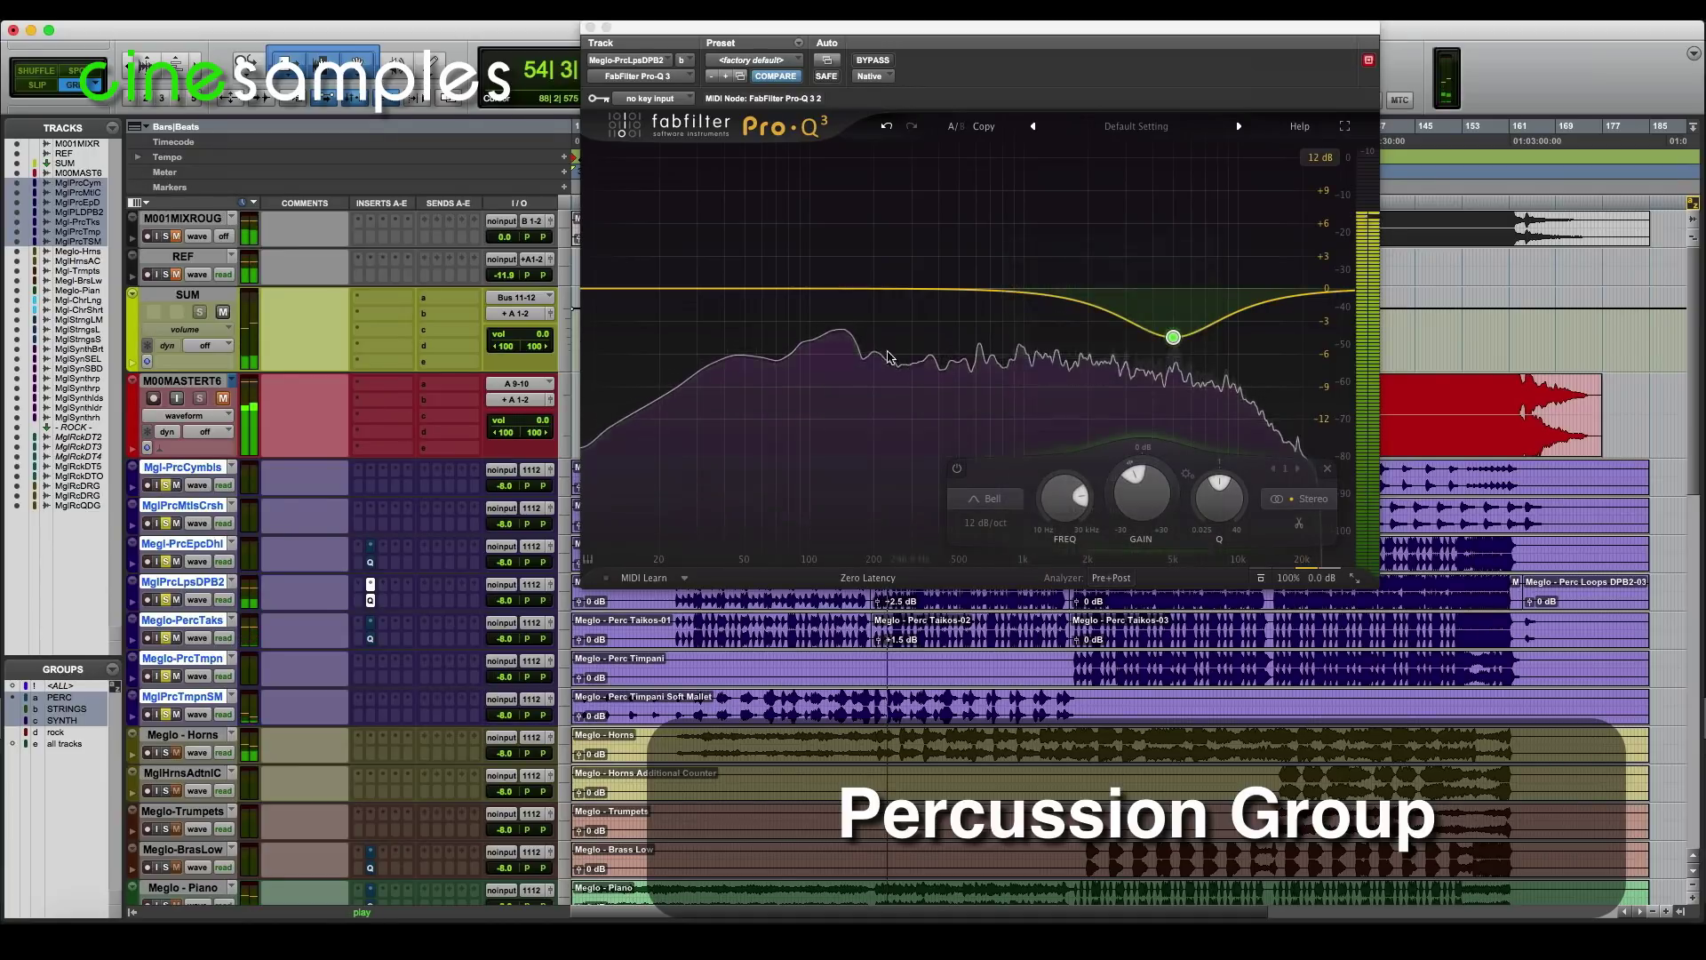
{"action": "mouse_move", "coordinate": [1144, 494]}
{"action": "left_mouse_down"}
{"action": "mouse_move", "coordinate": [1165, 459]}
{"action": "mouse_move", "coordinate": [1169, 490]}
{"action": "left_mouse_up"}
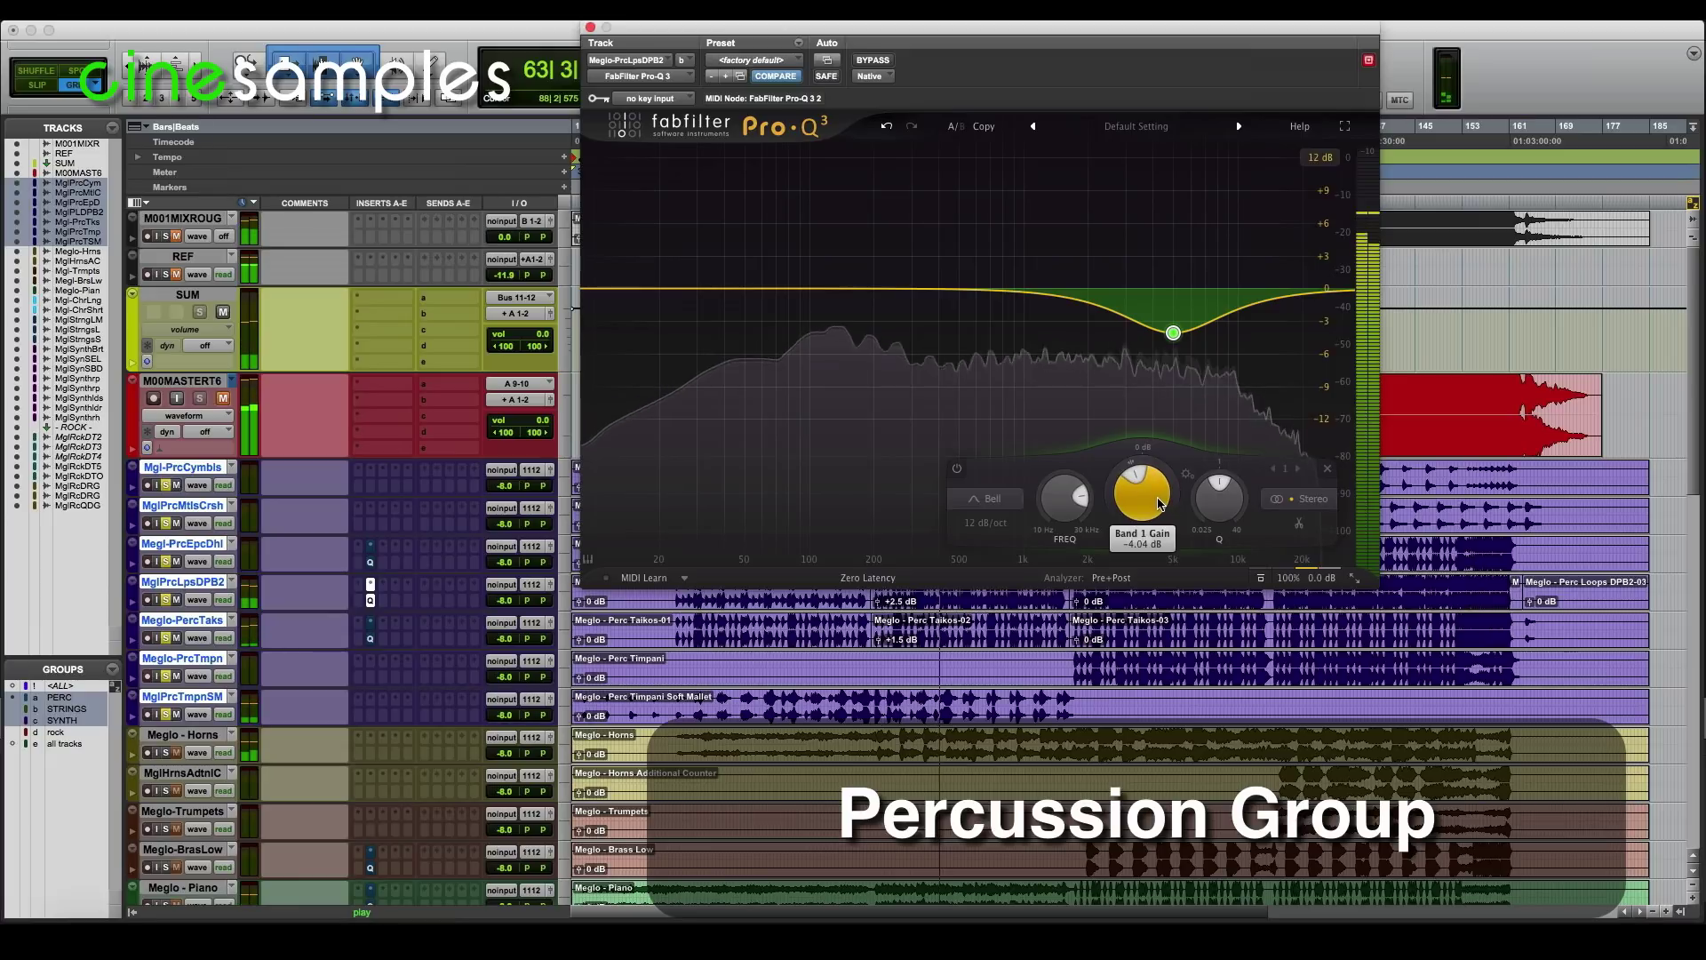
{"action": "mouse_move", "coordinate": [1159, 504]}
Fine-tune the loop EQ band's gain to about -4.08 dB while the full mix plays, and stop playback
{"action": "mouse_move", "coordinate": [1159, 503]}
{"action": "left_mouse_down"}
{"action": "mouse_move", "coordinate": [1165, 477]}
{"action": "mouse_move", "coordinate": [1162, 513]}
{"action": "left_mouse_up"}
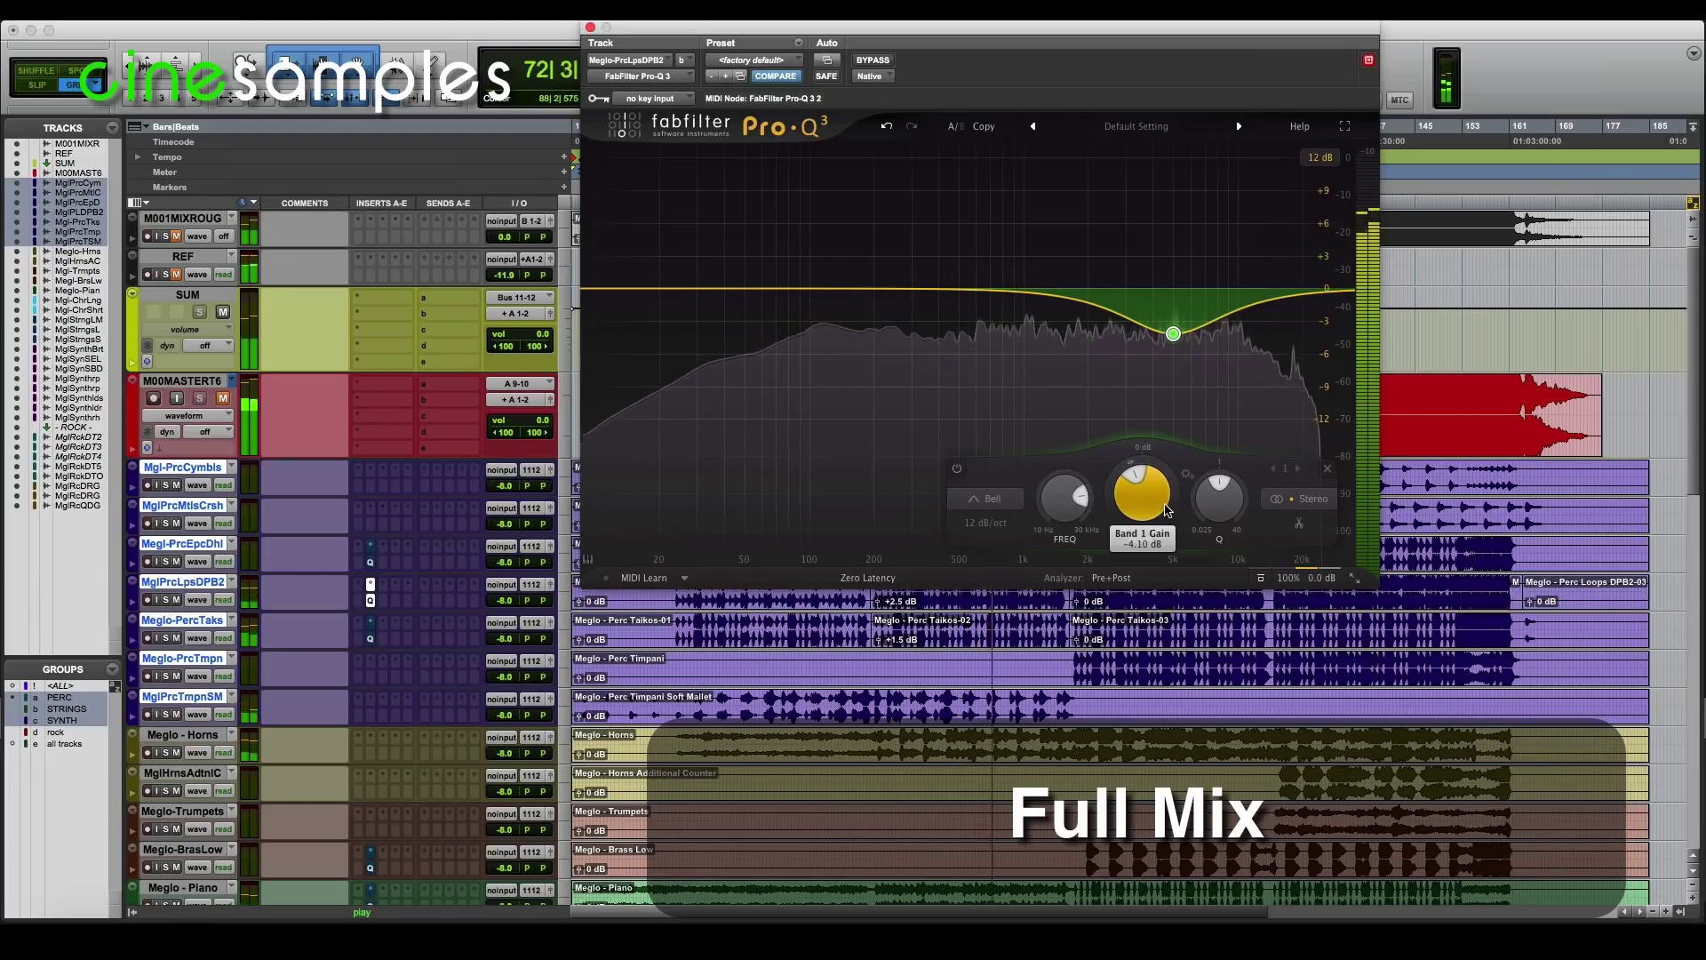
{"action": "left_click_drag", "start_coordinate": [1167, 510], "coordinate": [1167, 509]}
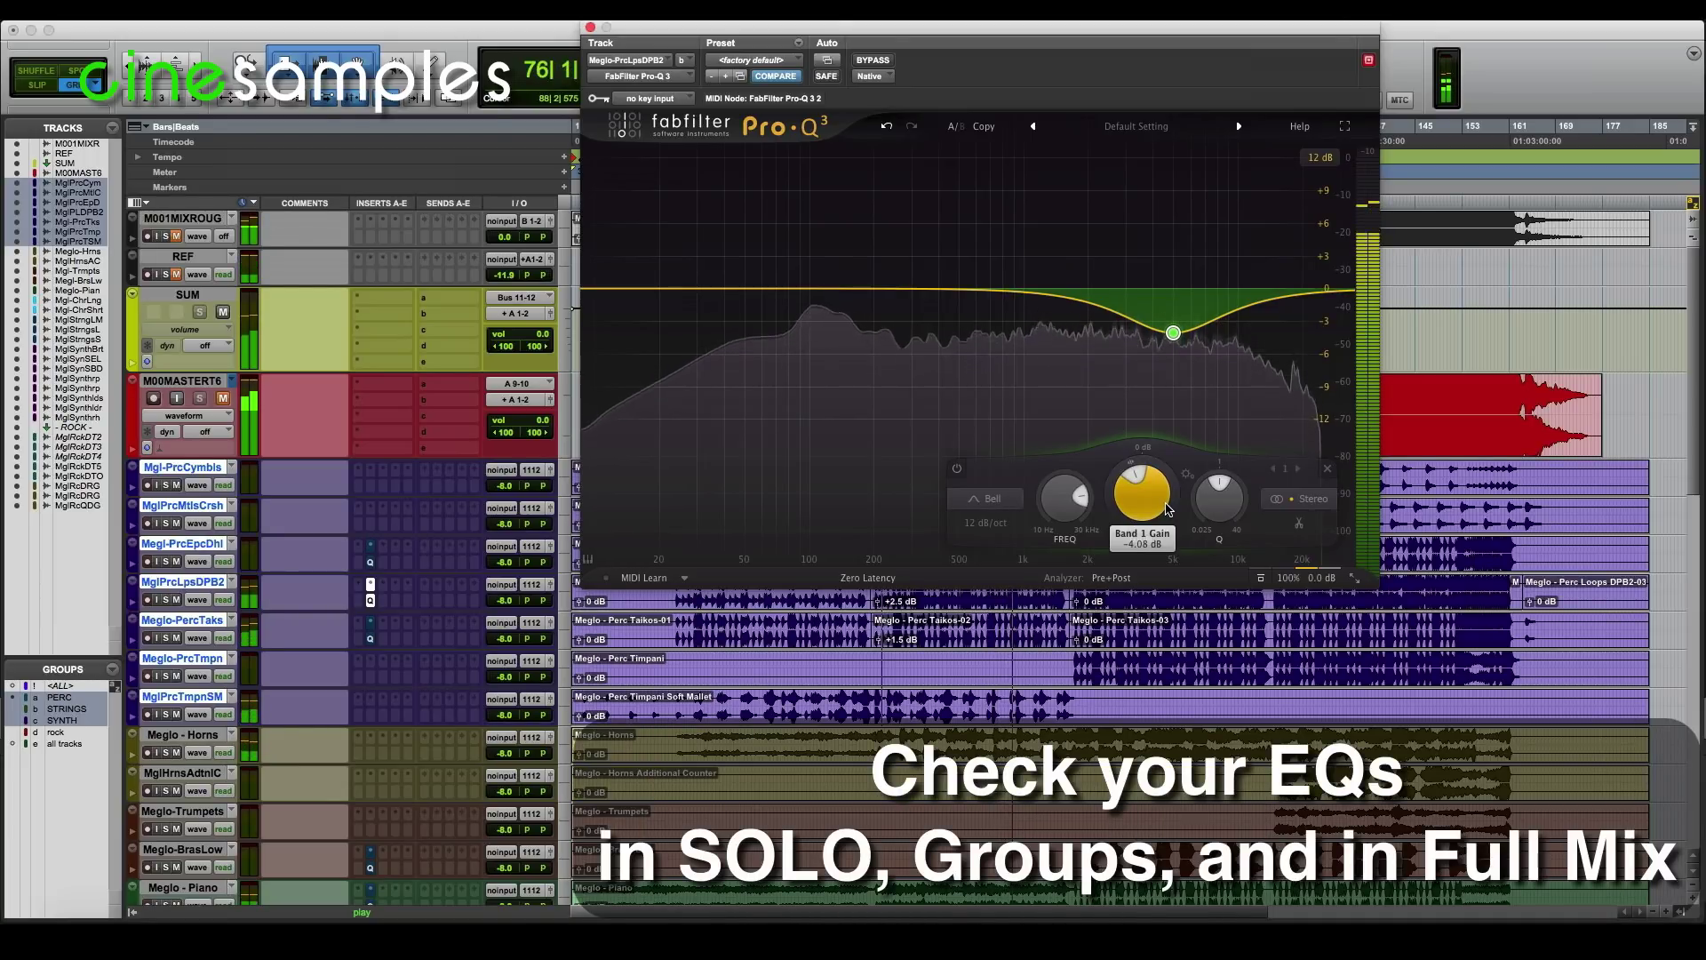
{"action": "key", "text": "space"}
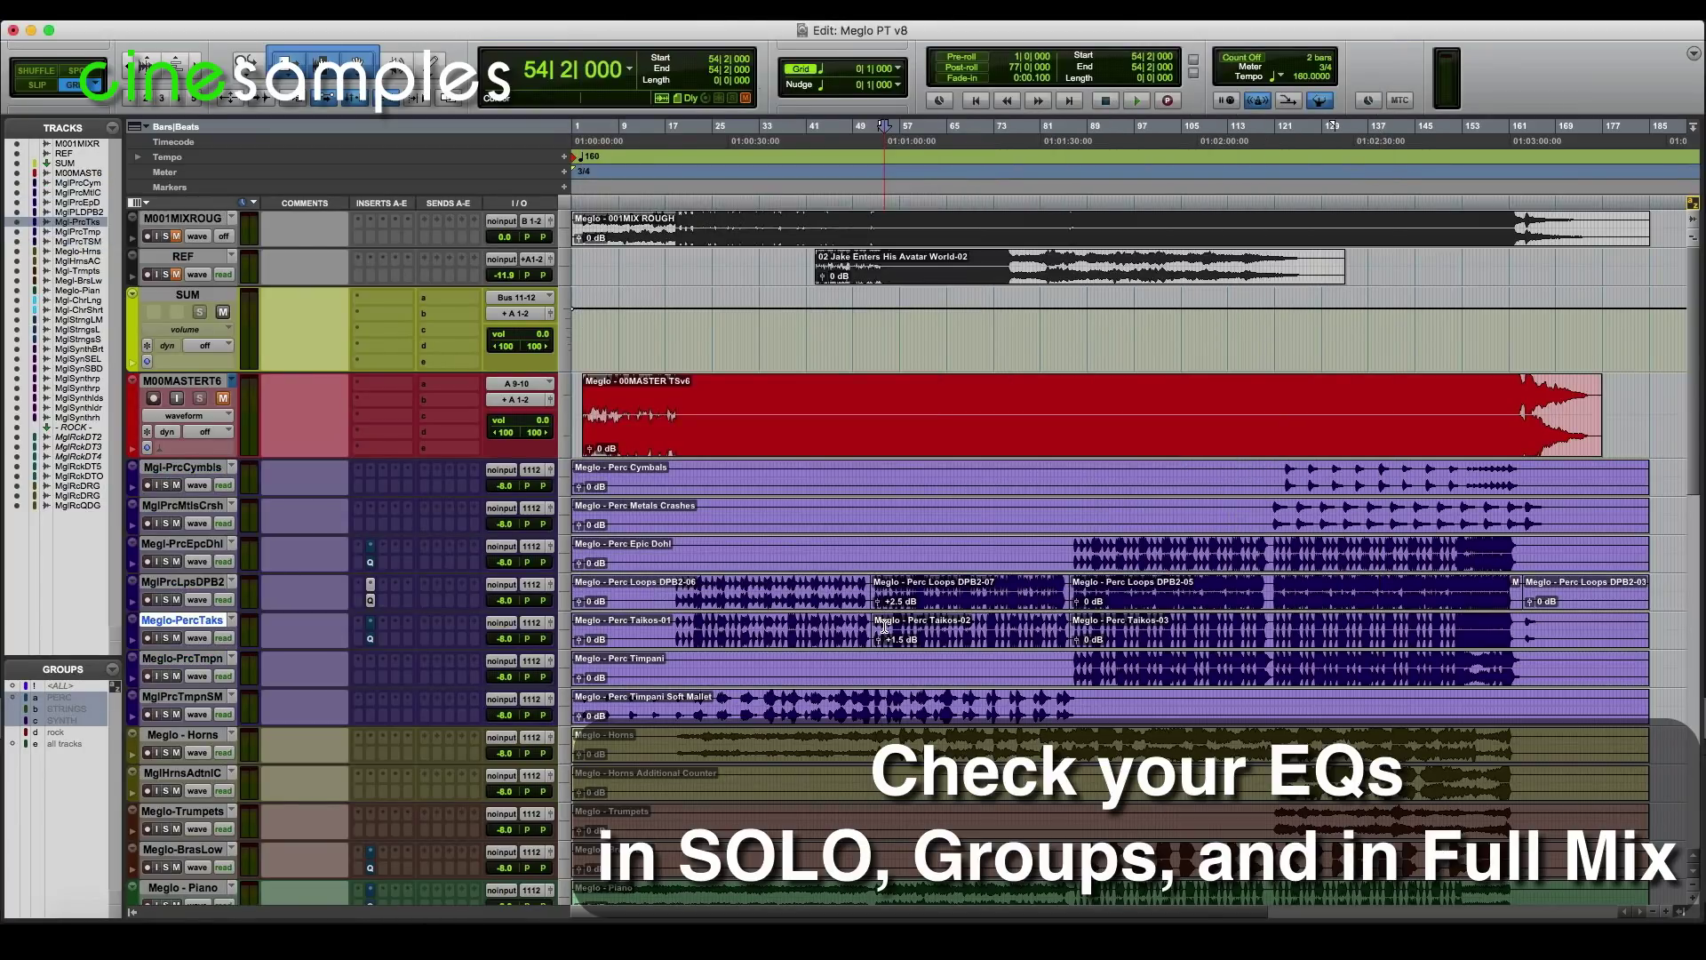
Solo the Perc Taikos track and play it from bar 54
{"action": "key", "text": "shift+s"}
{"action": "key", "text": "space"}
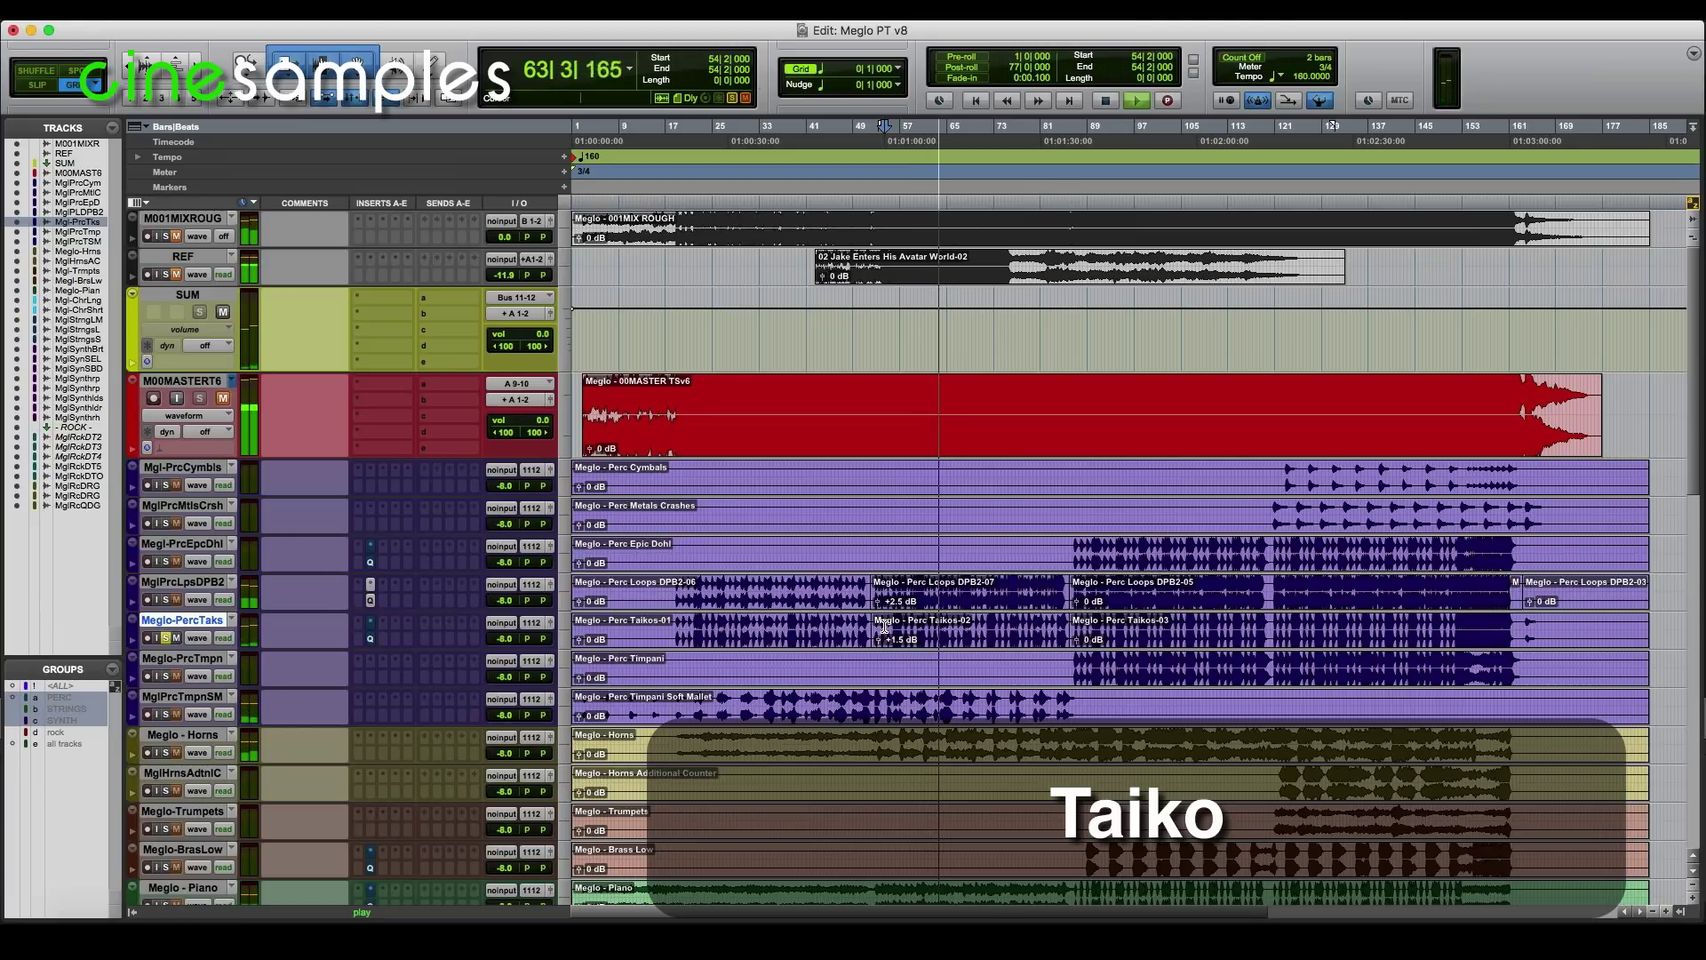
Switch off the 60 Hz low-shelf band in the Perc Taikos EQ and take the plug-in out of bypass
{"action": "left_click", "coordinate": [372, 638]}
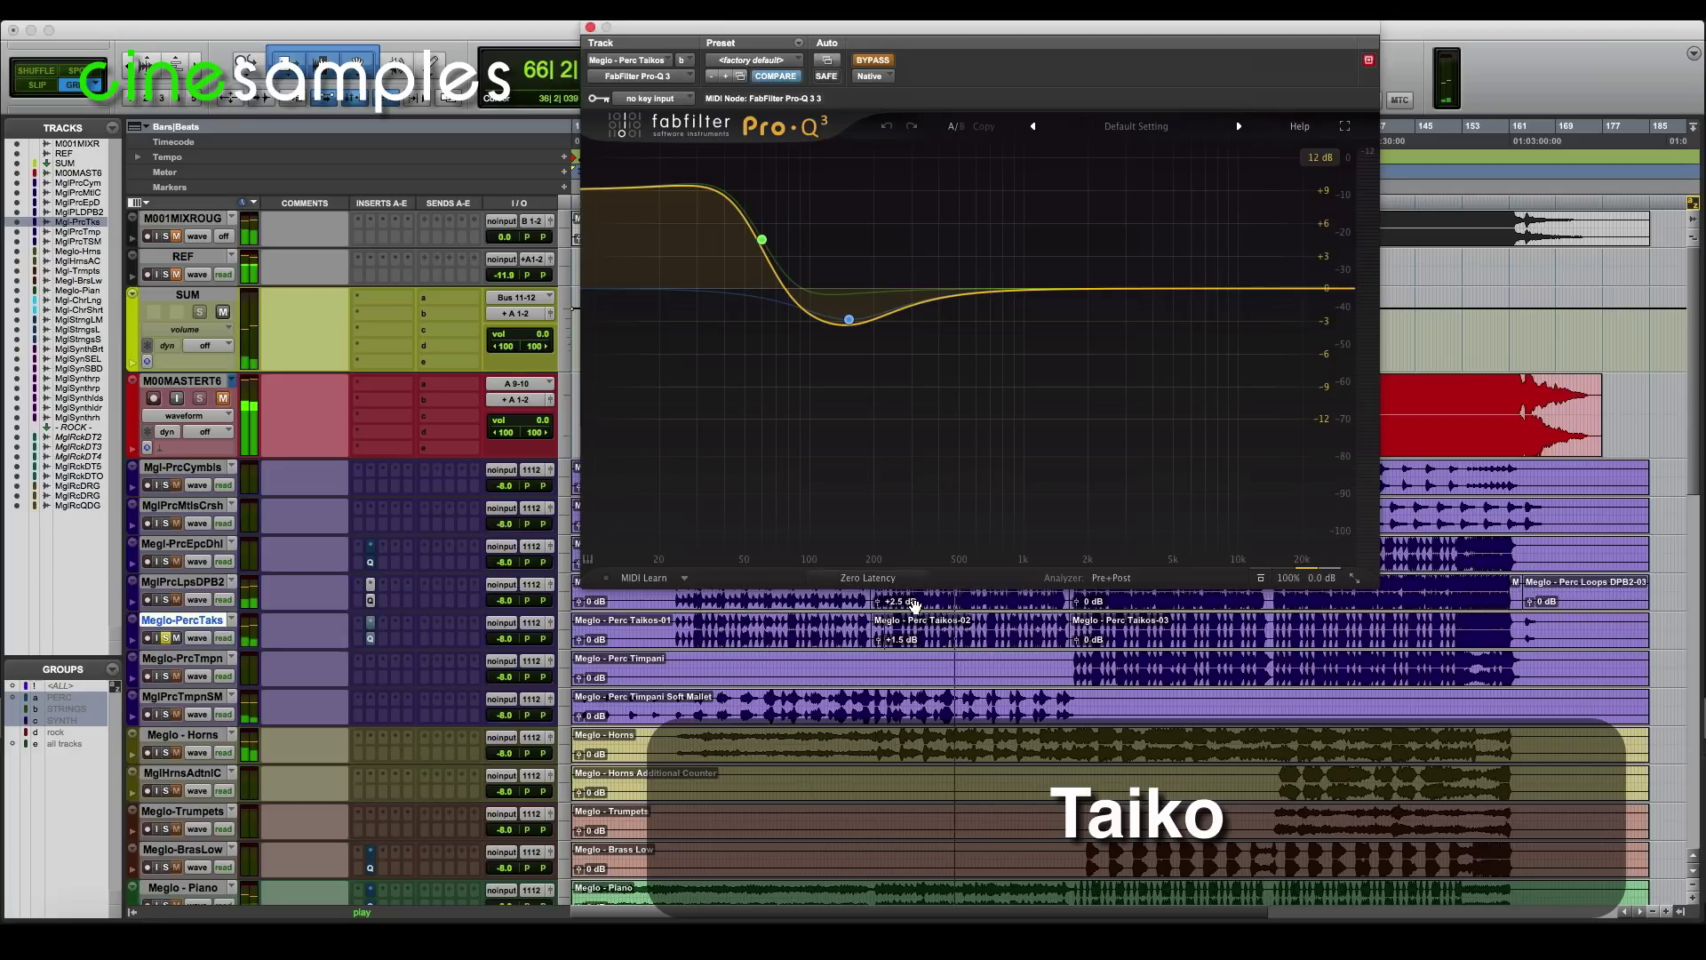
{"action": "left_click", "coordinate": [763, 241]}
{"action": "left_click", "coordinate": [611, 469]}
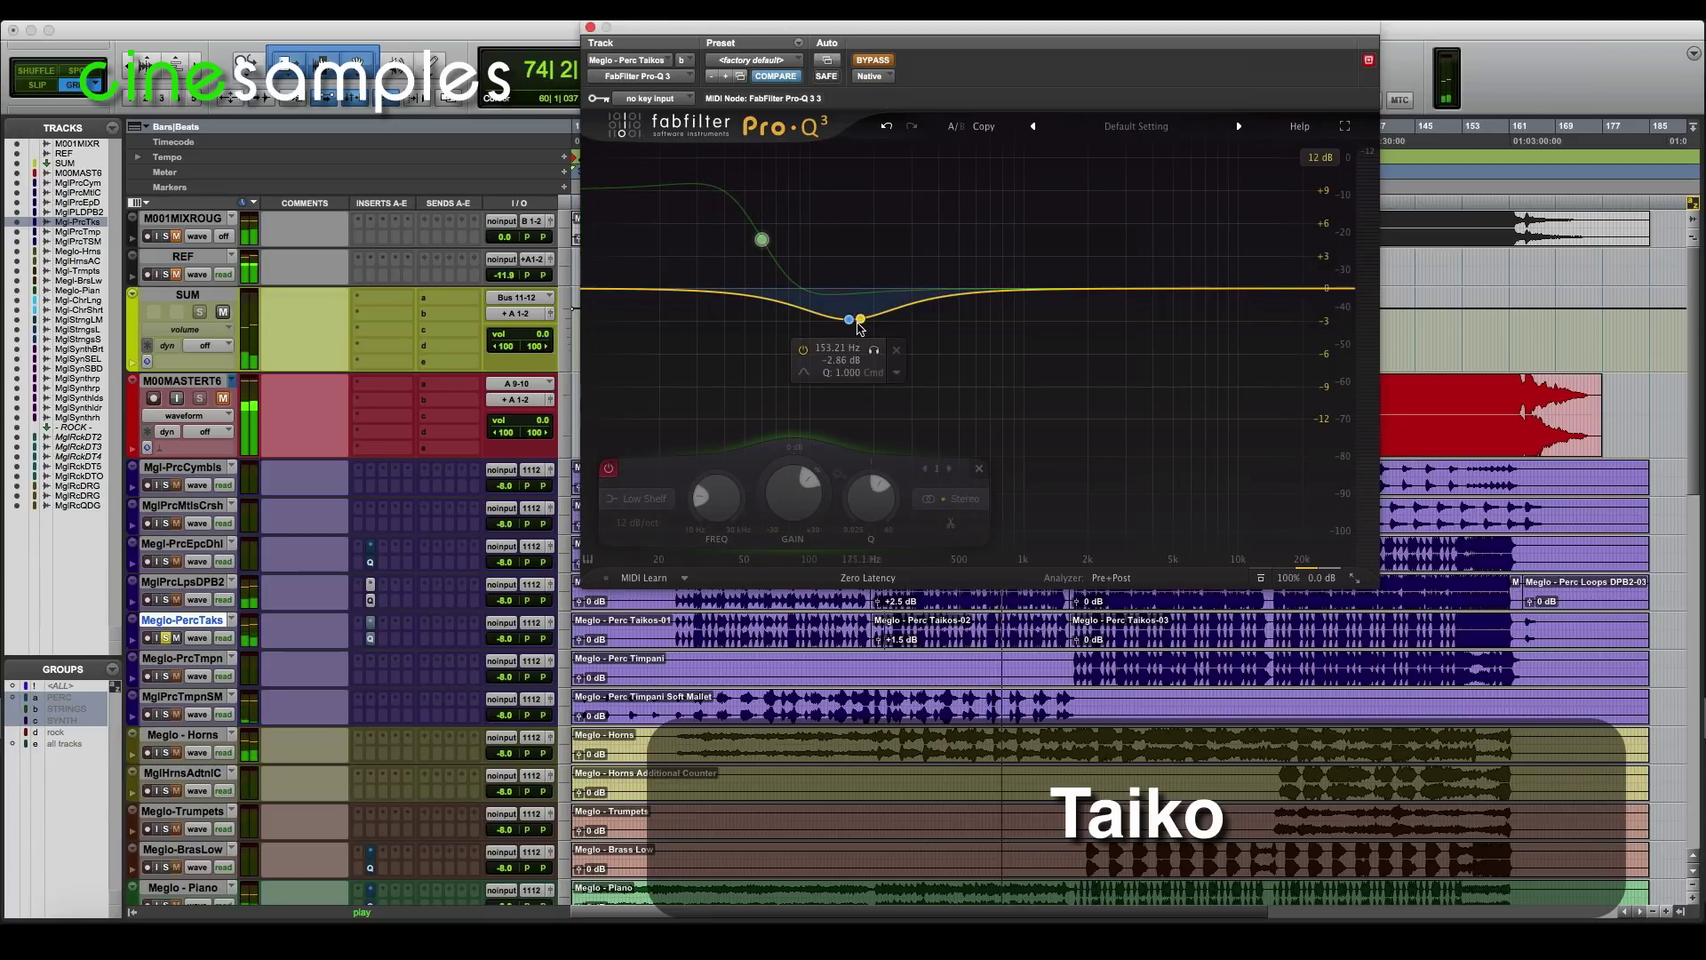
{"action": "left_click", "coordinate": [880, 60]}
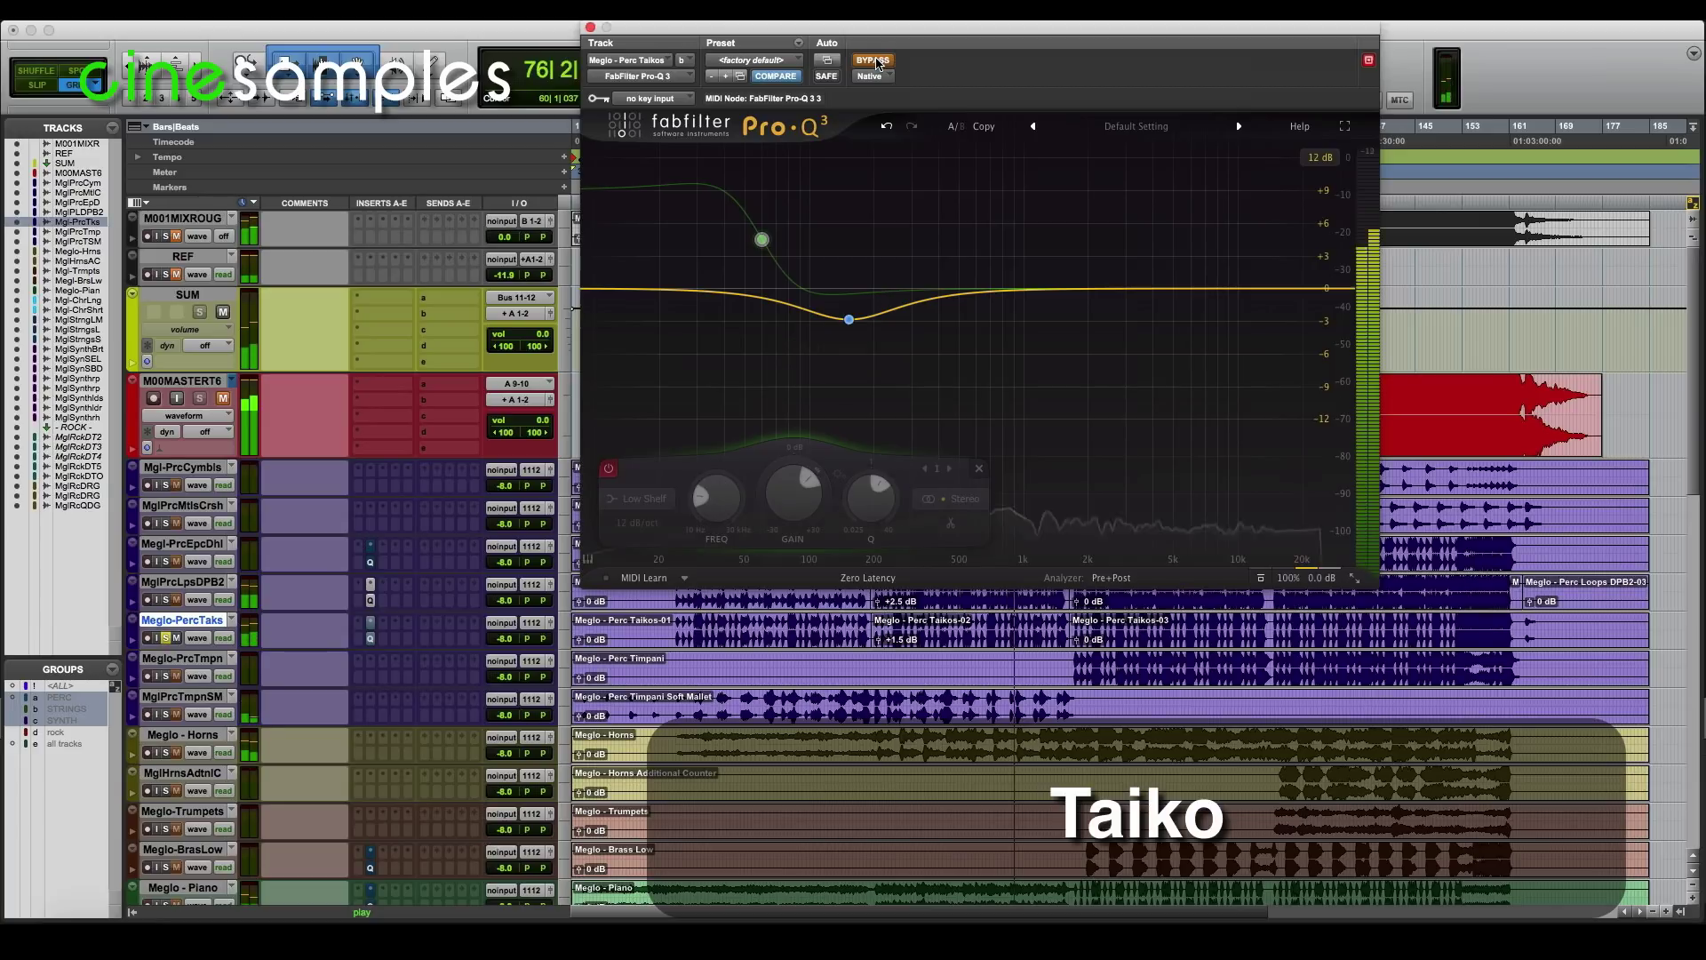
Compare the soloed taikos with the EQ bypassed and active, and stop playback
{"action": "left_click", "coordinate": [849, 320]}
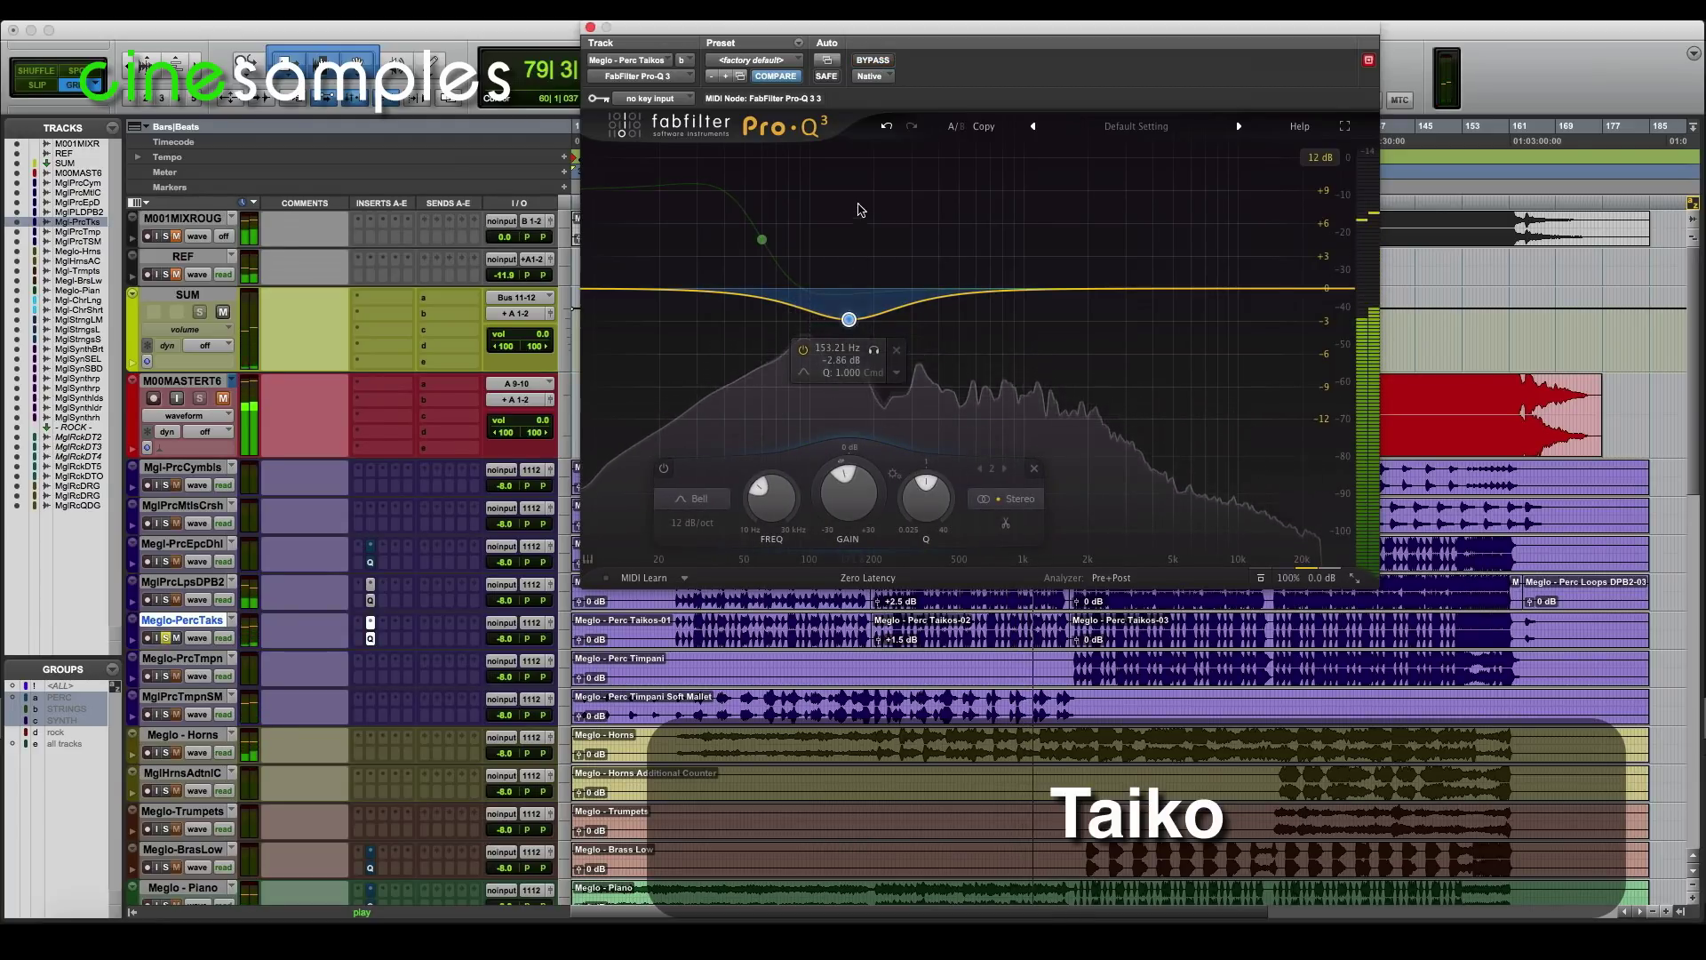
{"action": "left_click", "coordinate": [874, 61]}
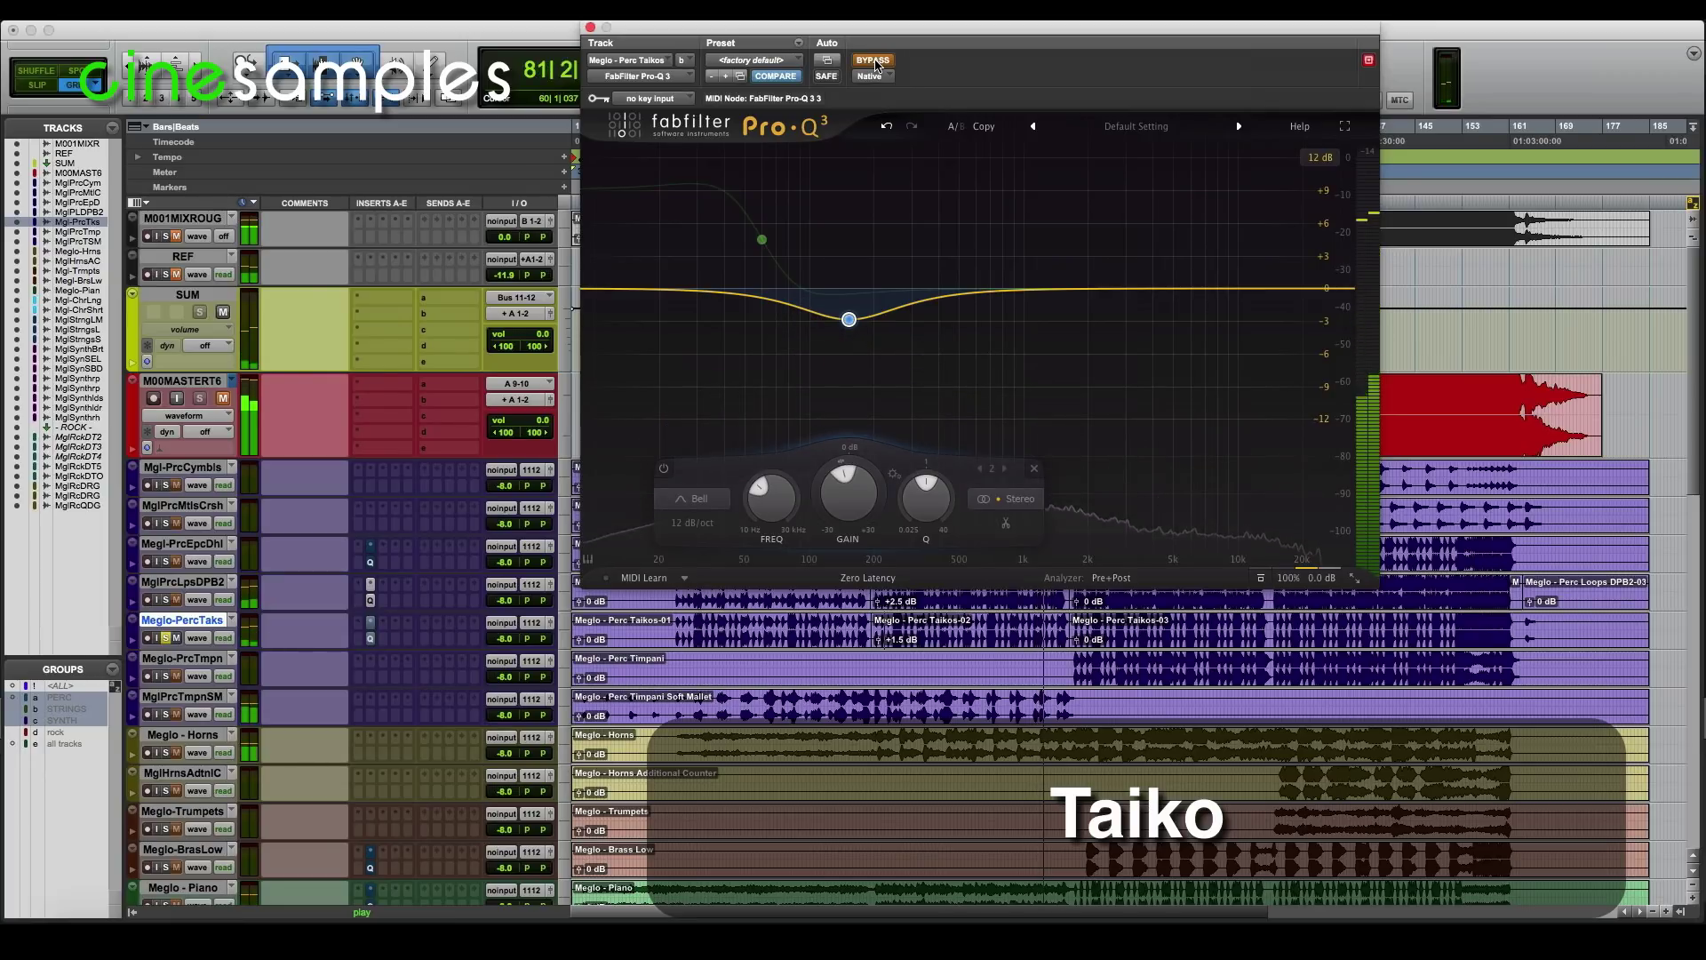
{"action": "left_click", "coordinate": [874, 61]}
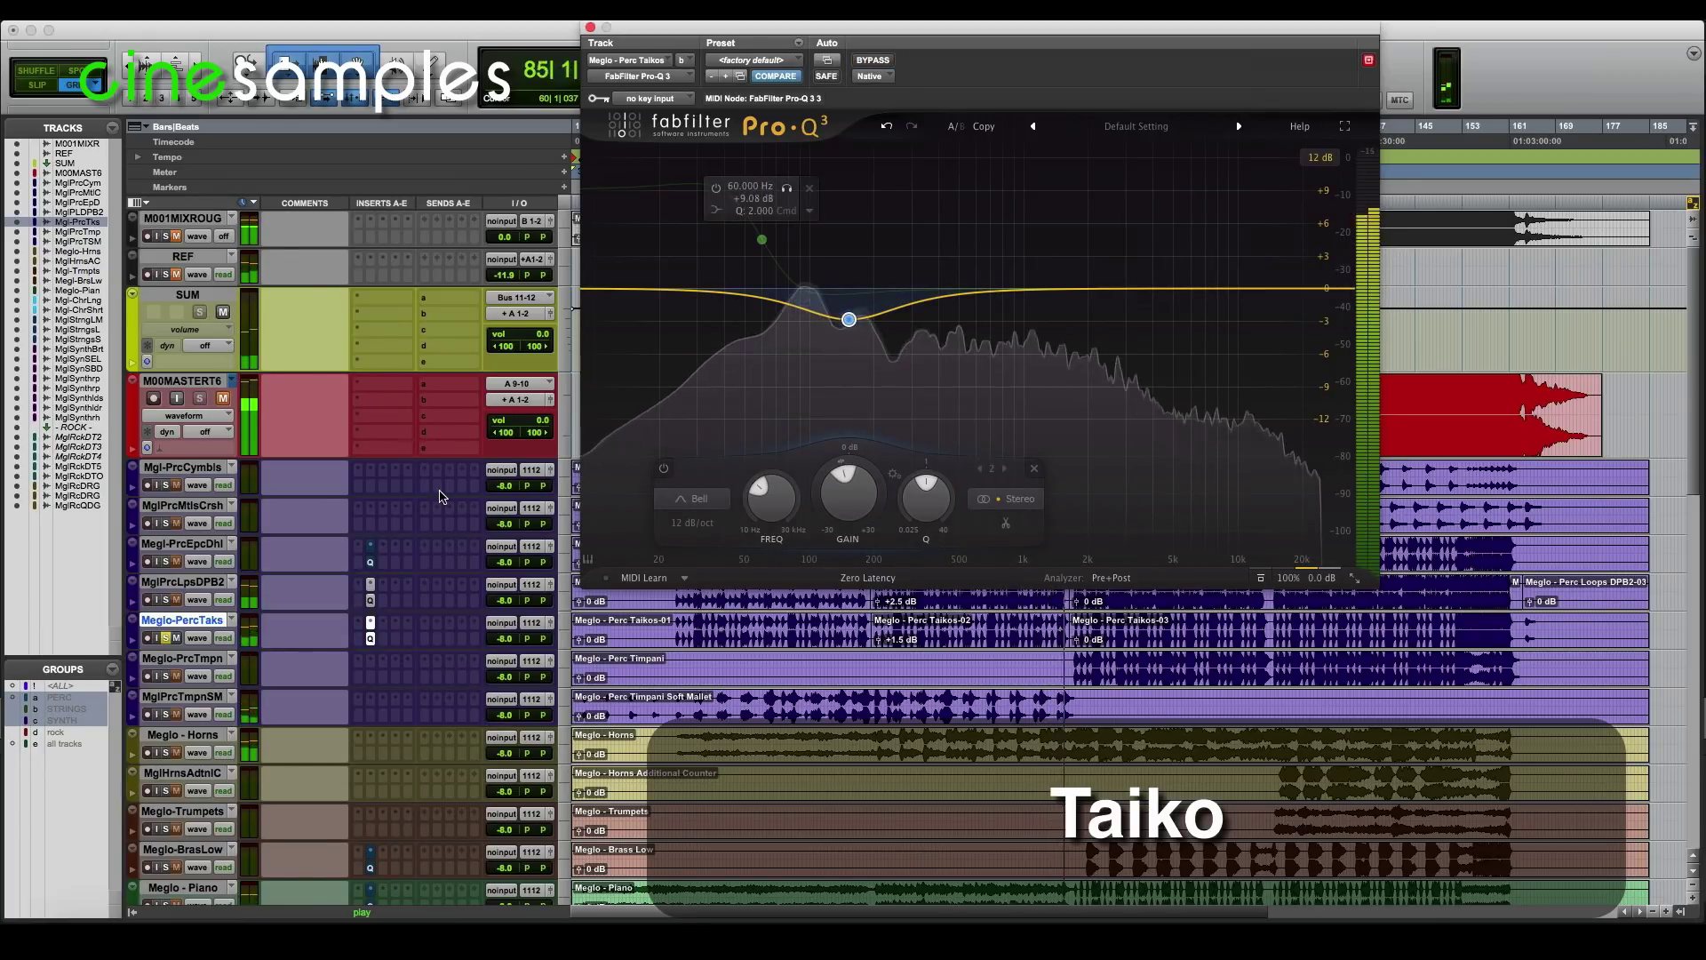
{"action": "key", "text": "space"}
Solo the percussion group, play it from bar 54 and compare it with the taiko EQ bypassed and active
{"action": "left_click", "coordinate": [166, 600]}
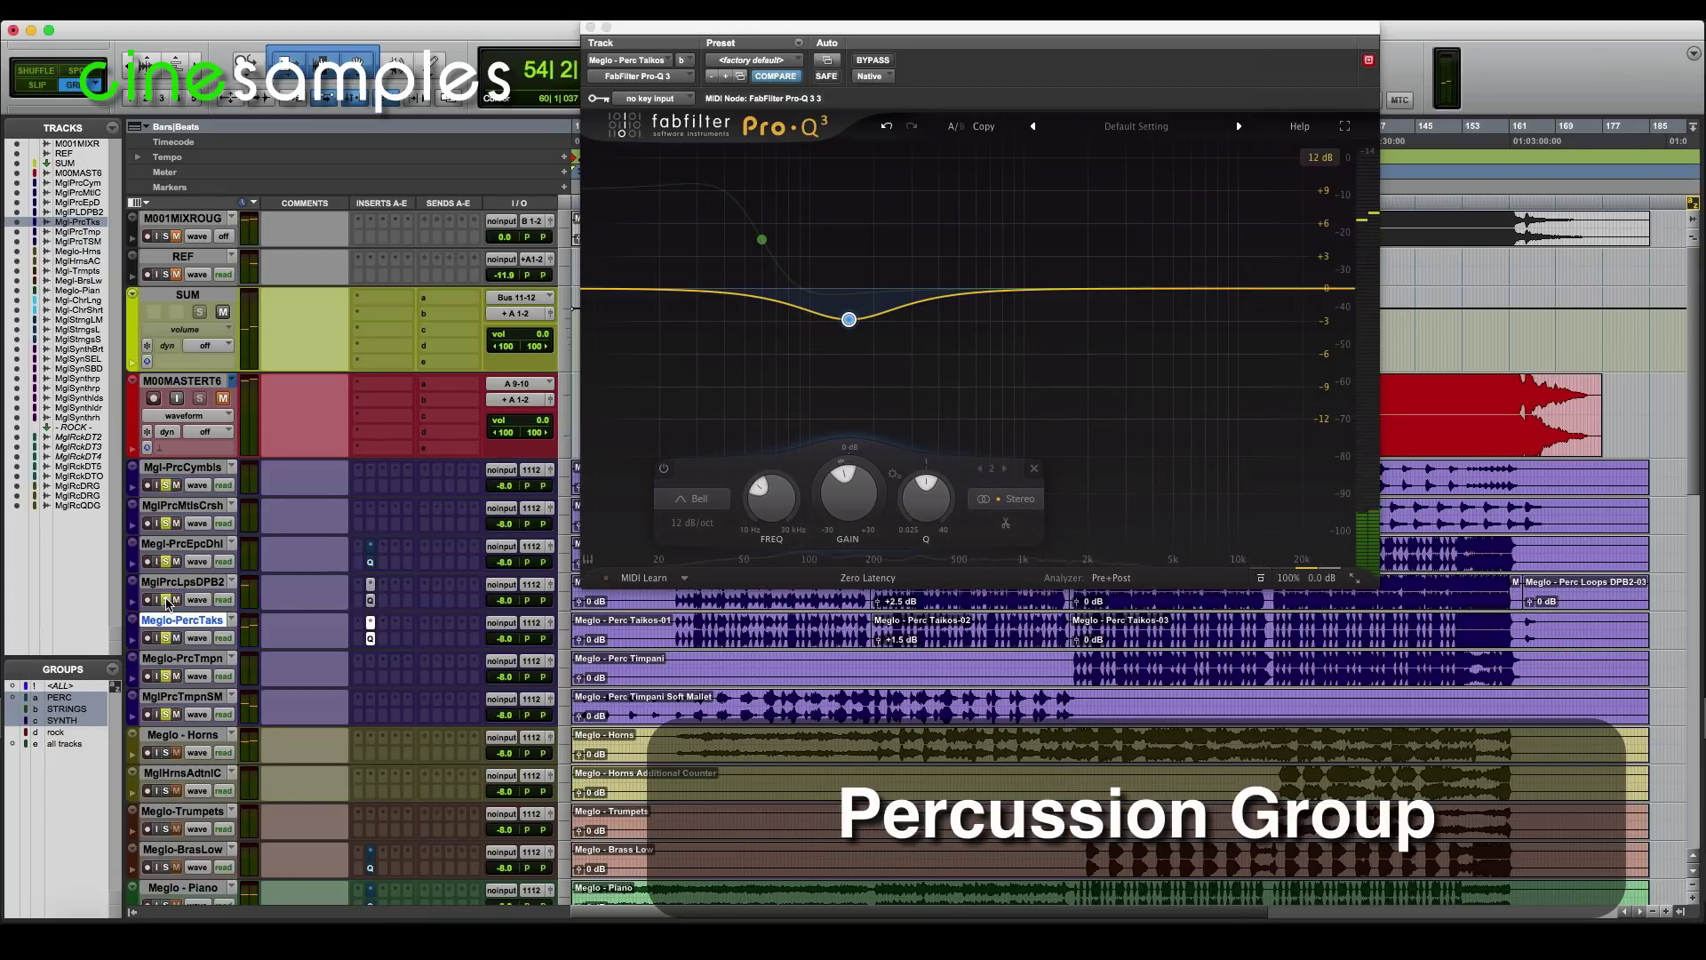
{"action": "key", "text": "space"}
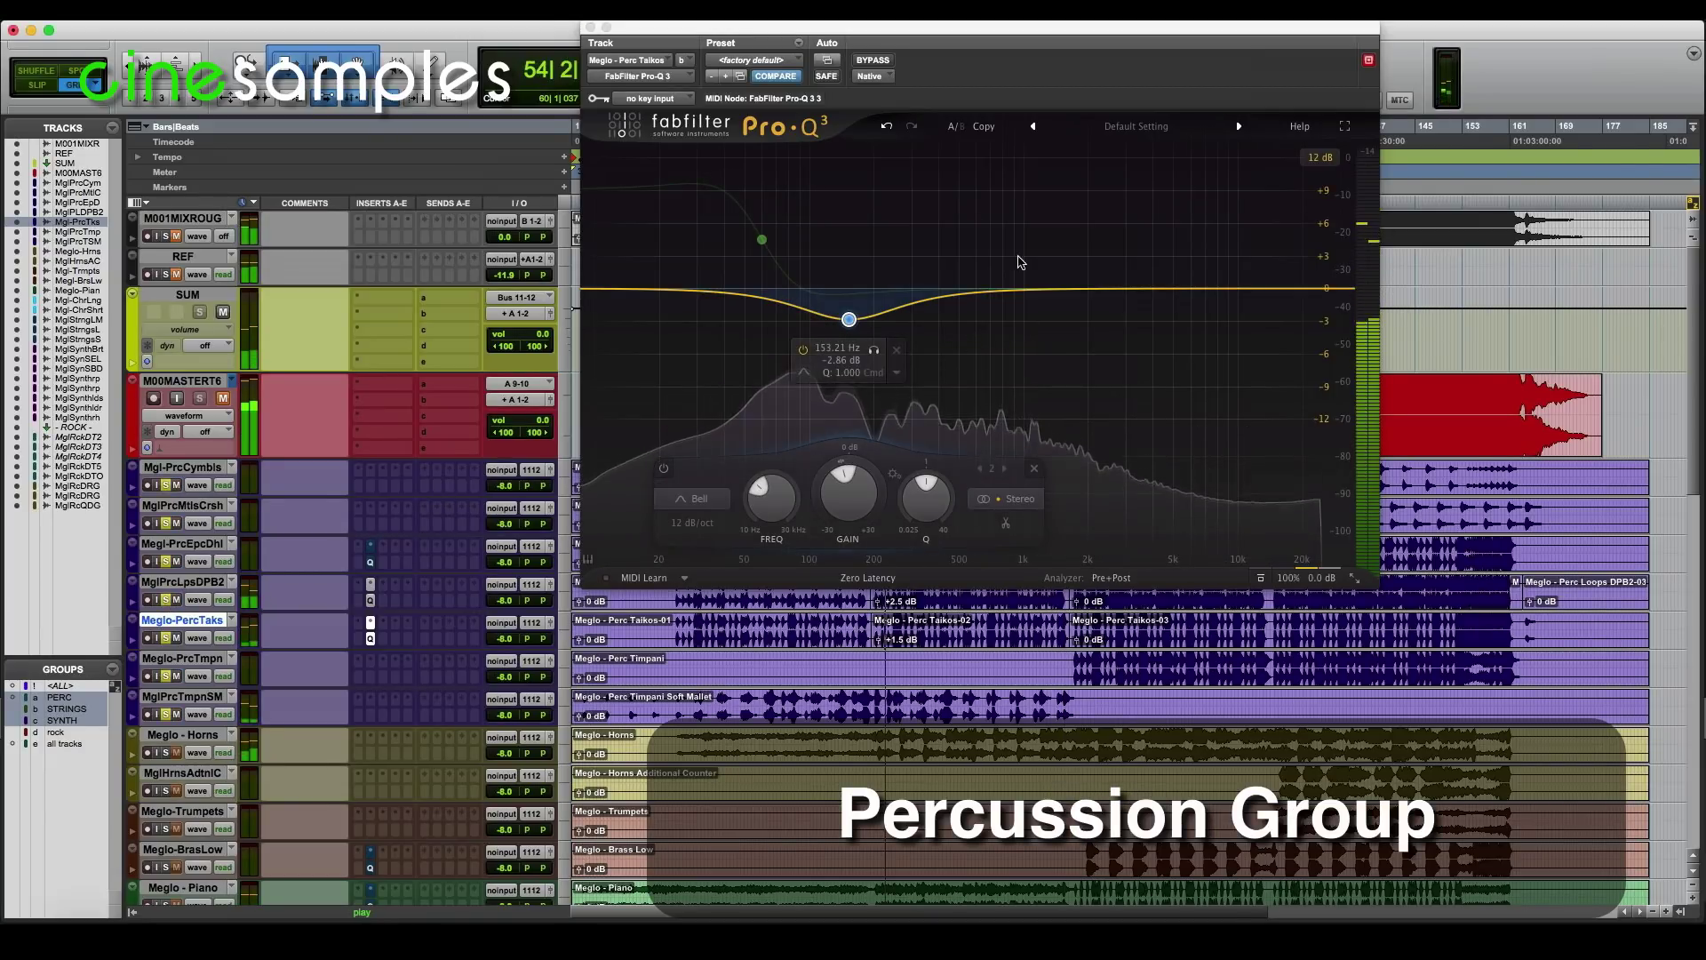
{"action": "left_click", "coordinate": [873, 60]}
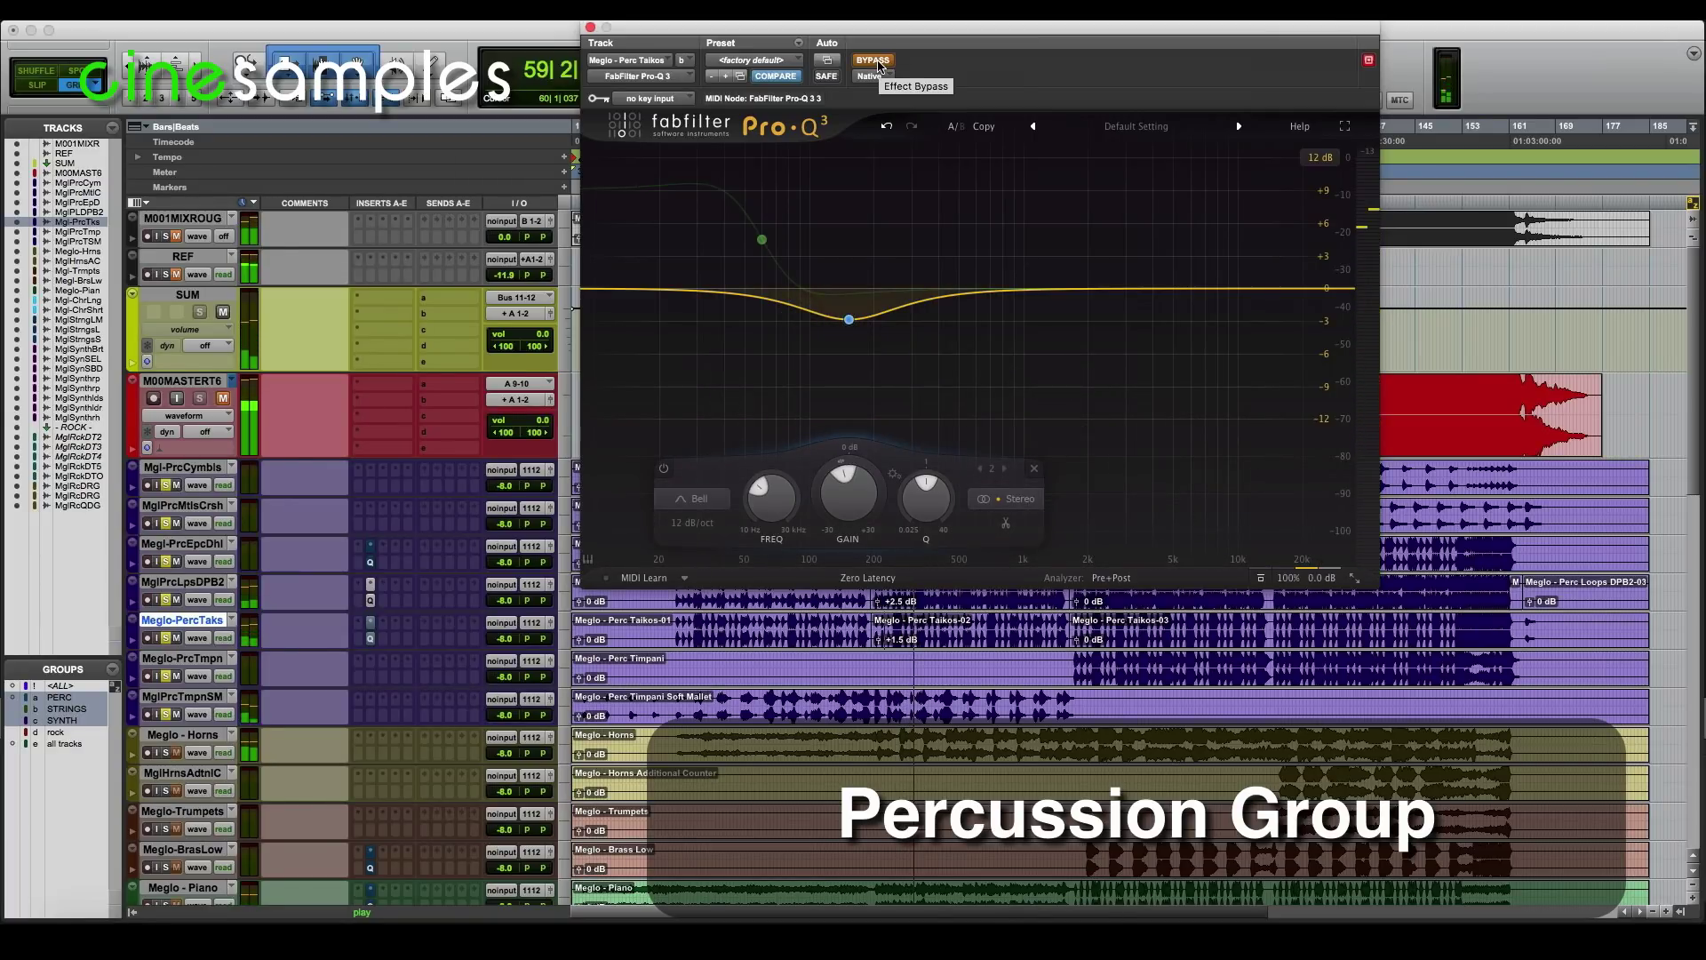
{"action": "left_click", "coordinate": [874, 61]}
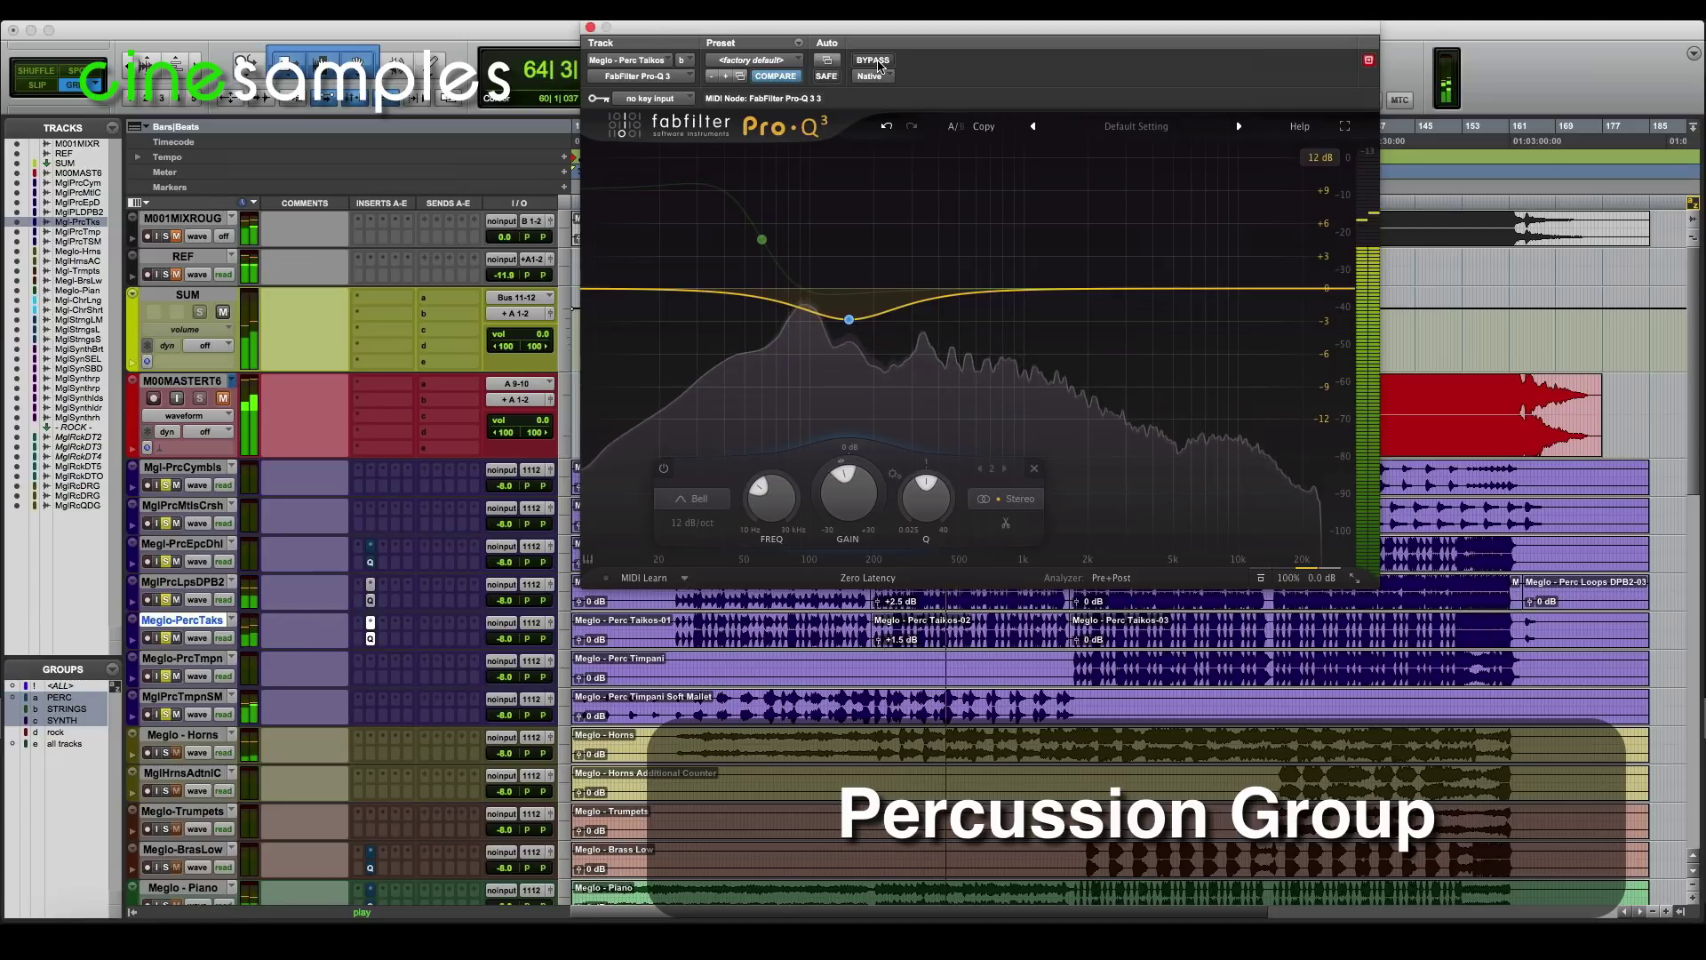
{"action": "mouse_move", "coordinate": [848, 320]}
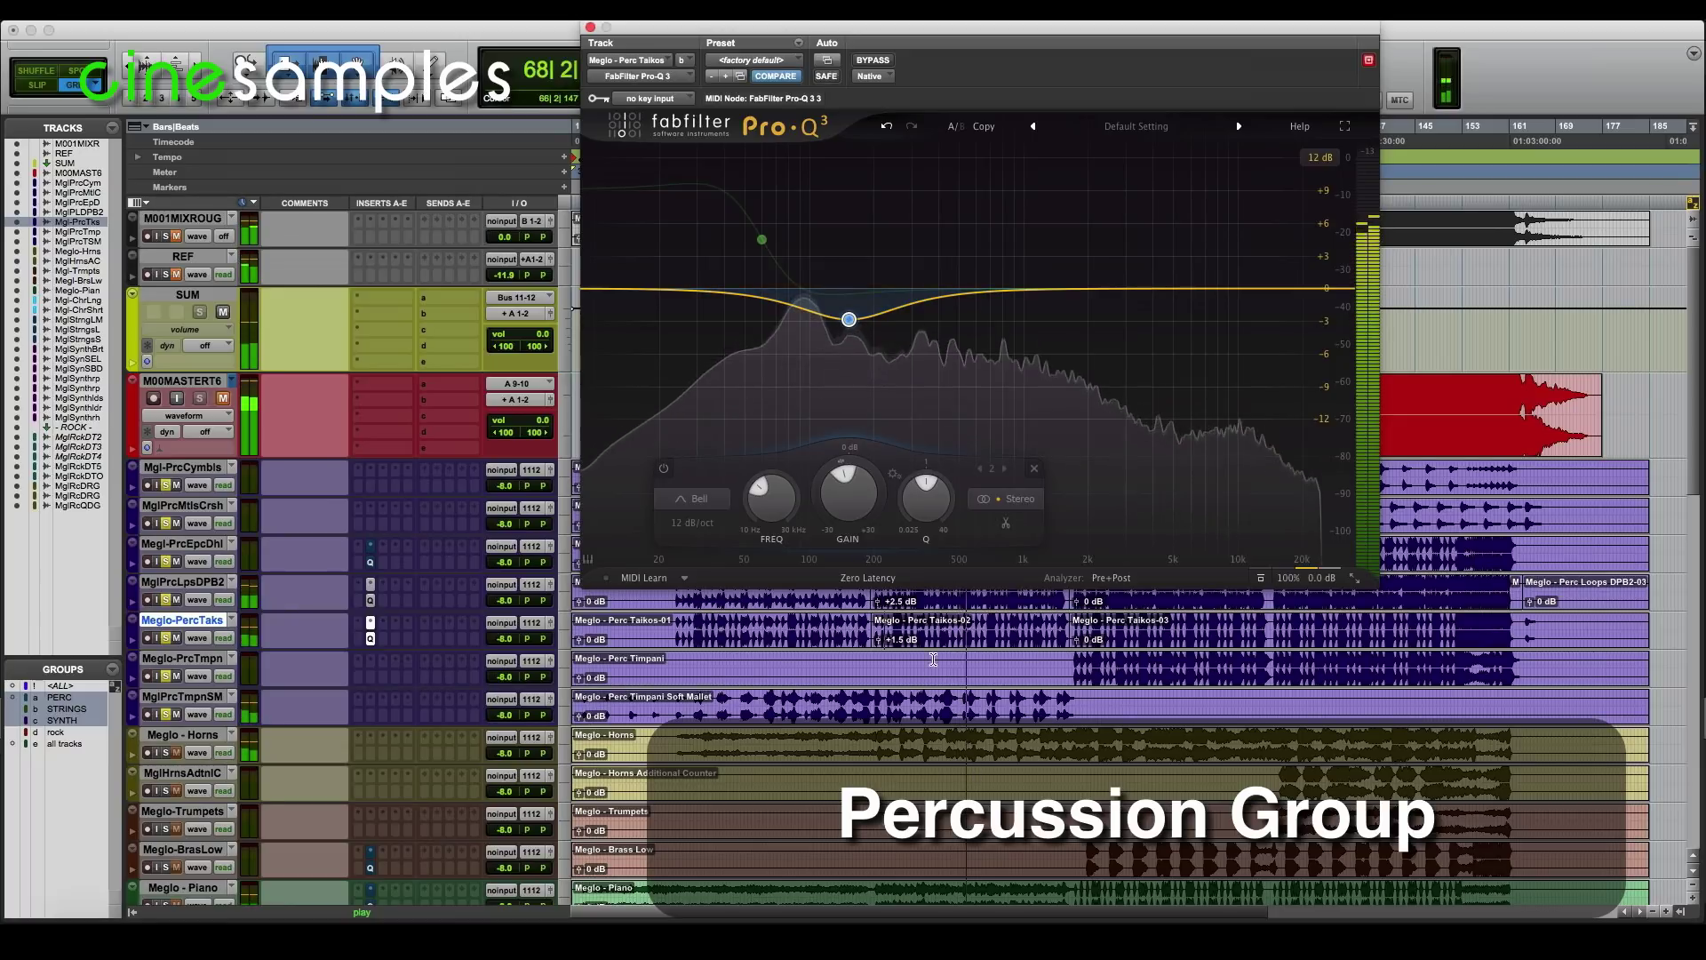
{"action": "left_click", "coordinate": [875, 61]}
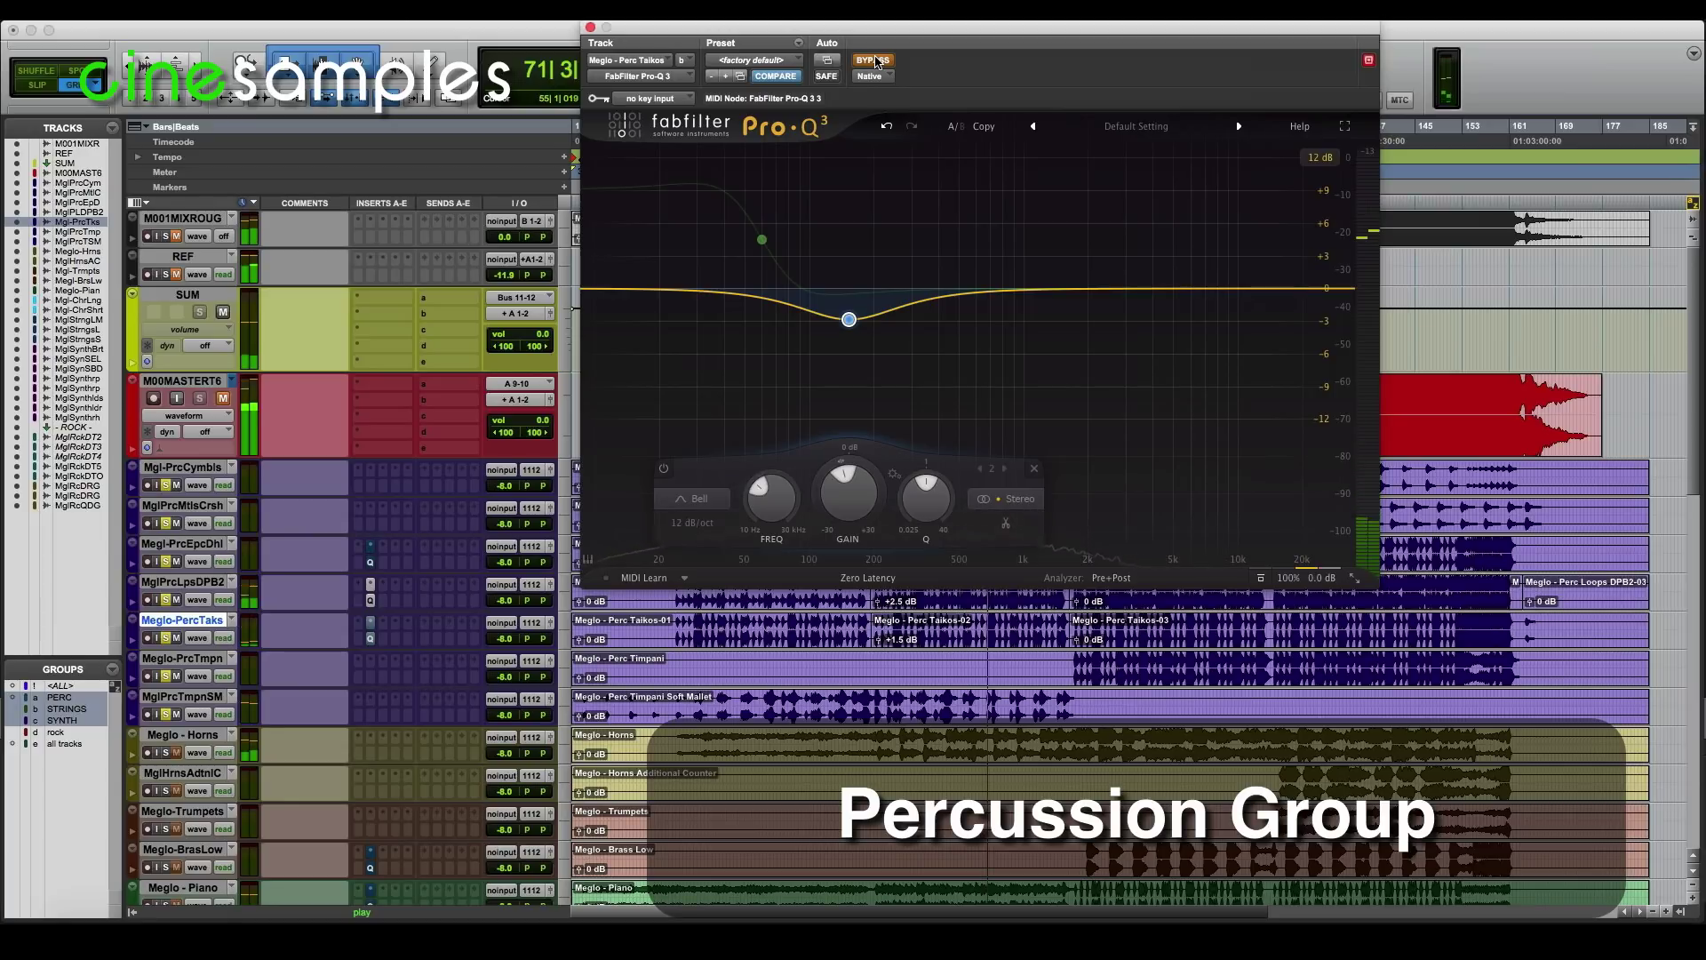
{"action": "left_click", "coordinate": [874, 61]}
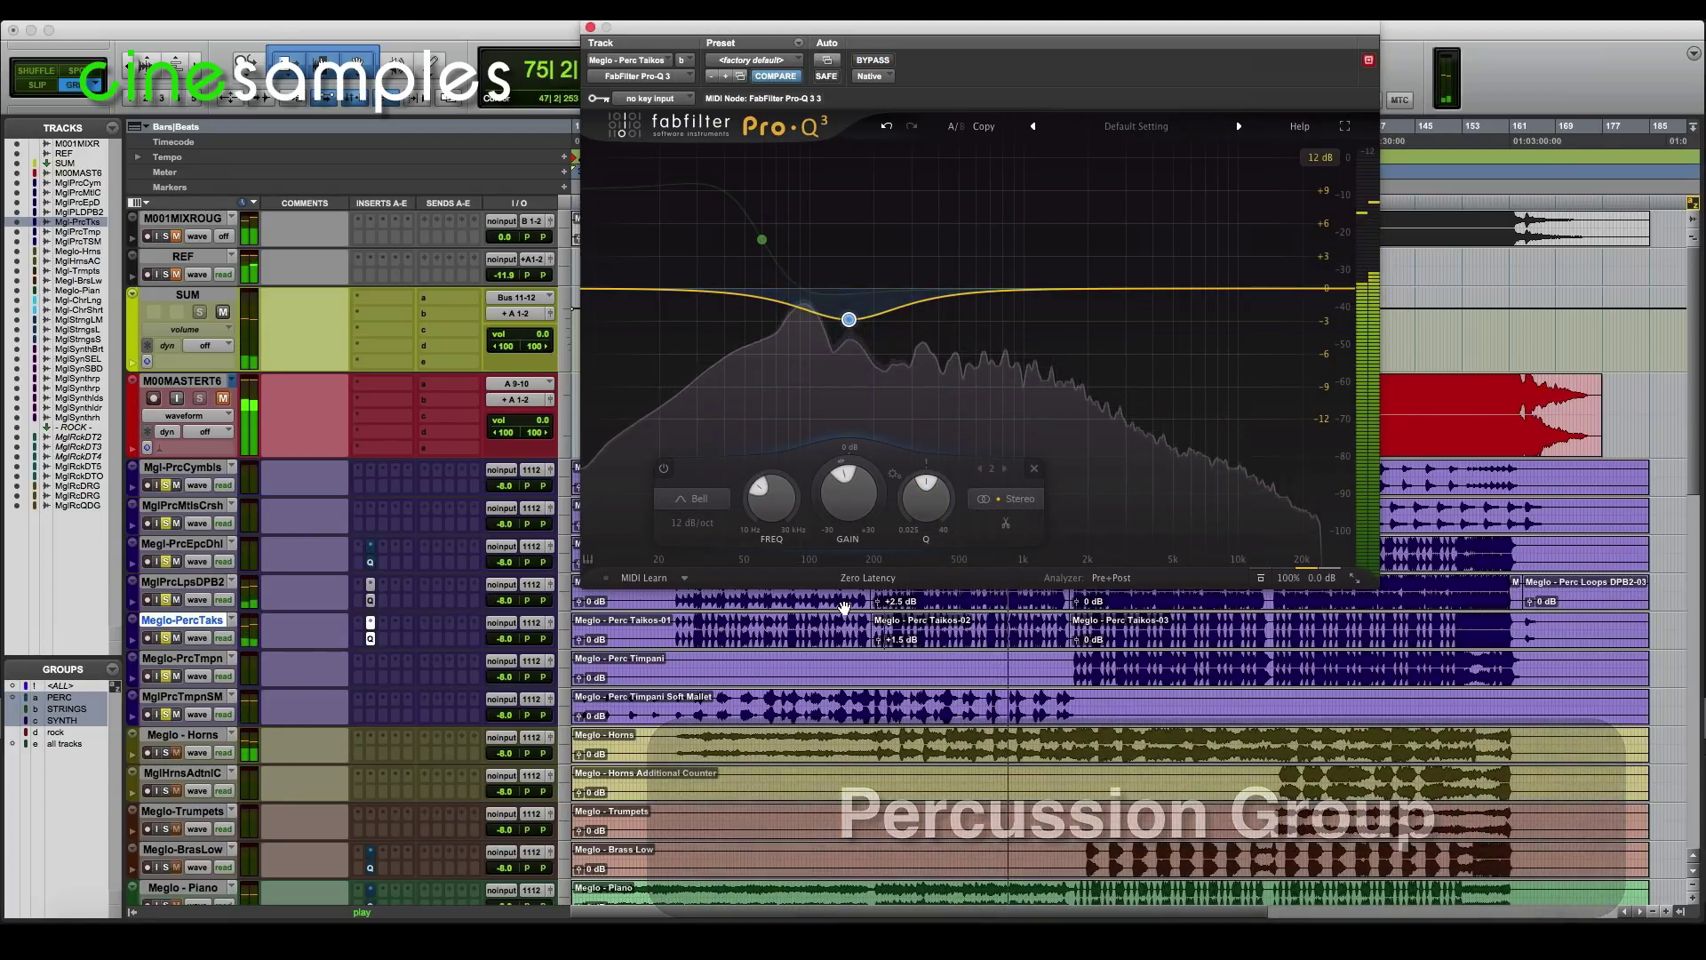
{"action": "key", "text": "space"}
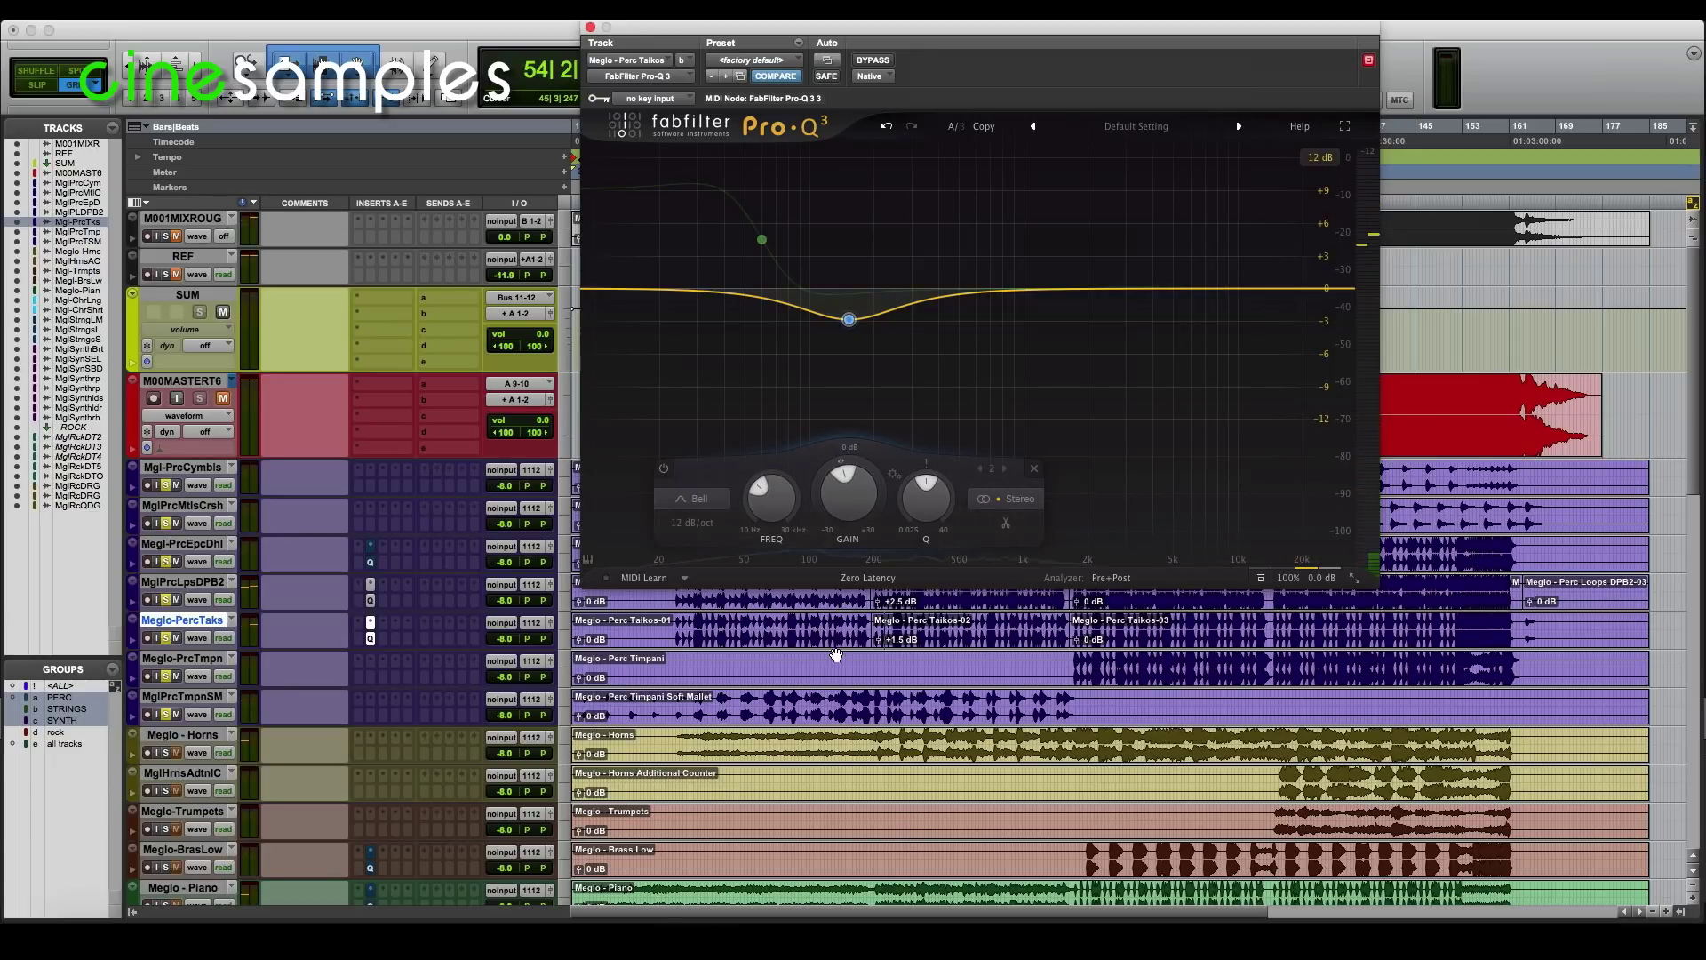
Enable the taiko EQ's 60 Hz low-shelf band, comparing it off and on while the percussion group plays
{"action": "left_click", "coordinate": [761, 239]}
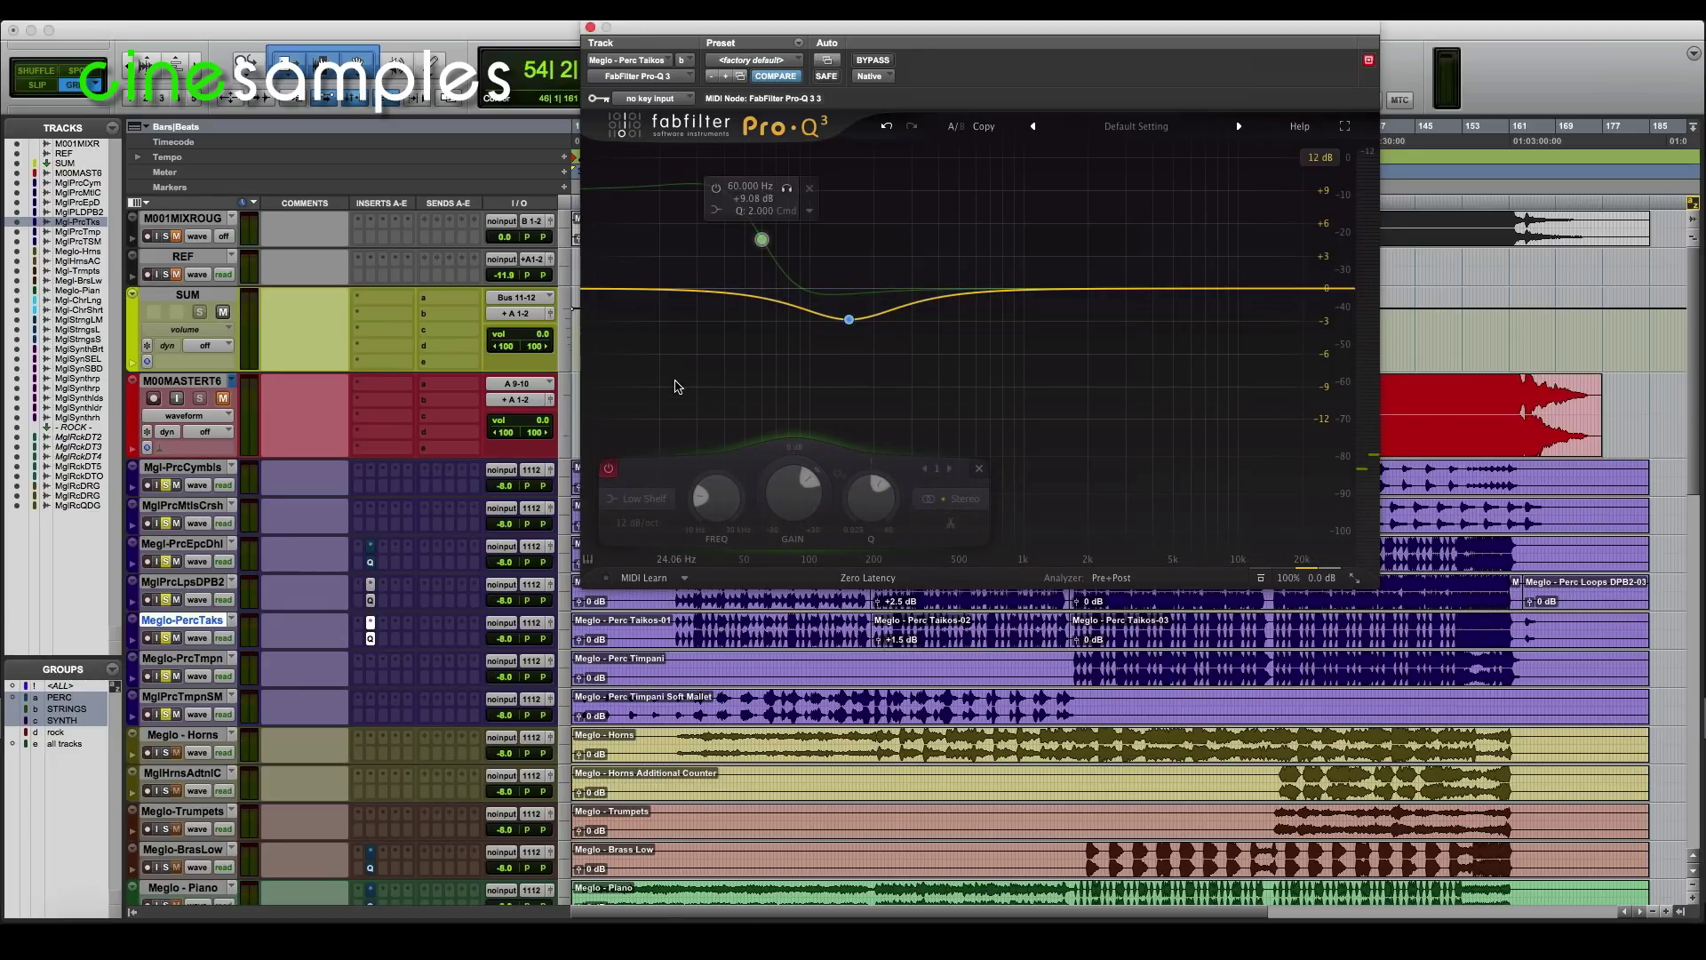
{"action": "left_click", "coordinate": [612, 468]}
{"action": "key", "text": "space"}
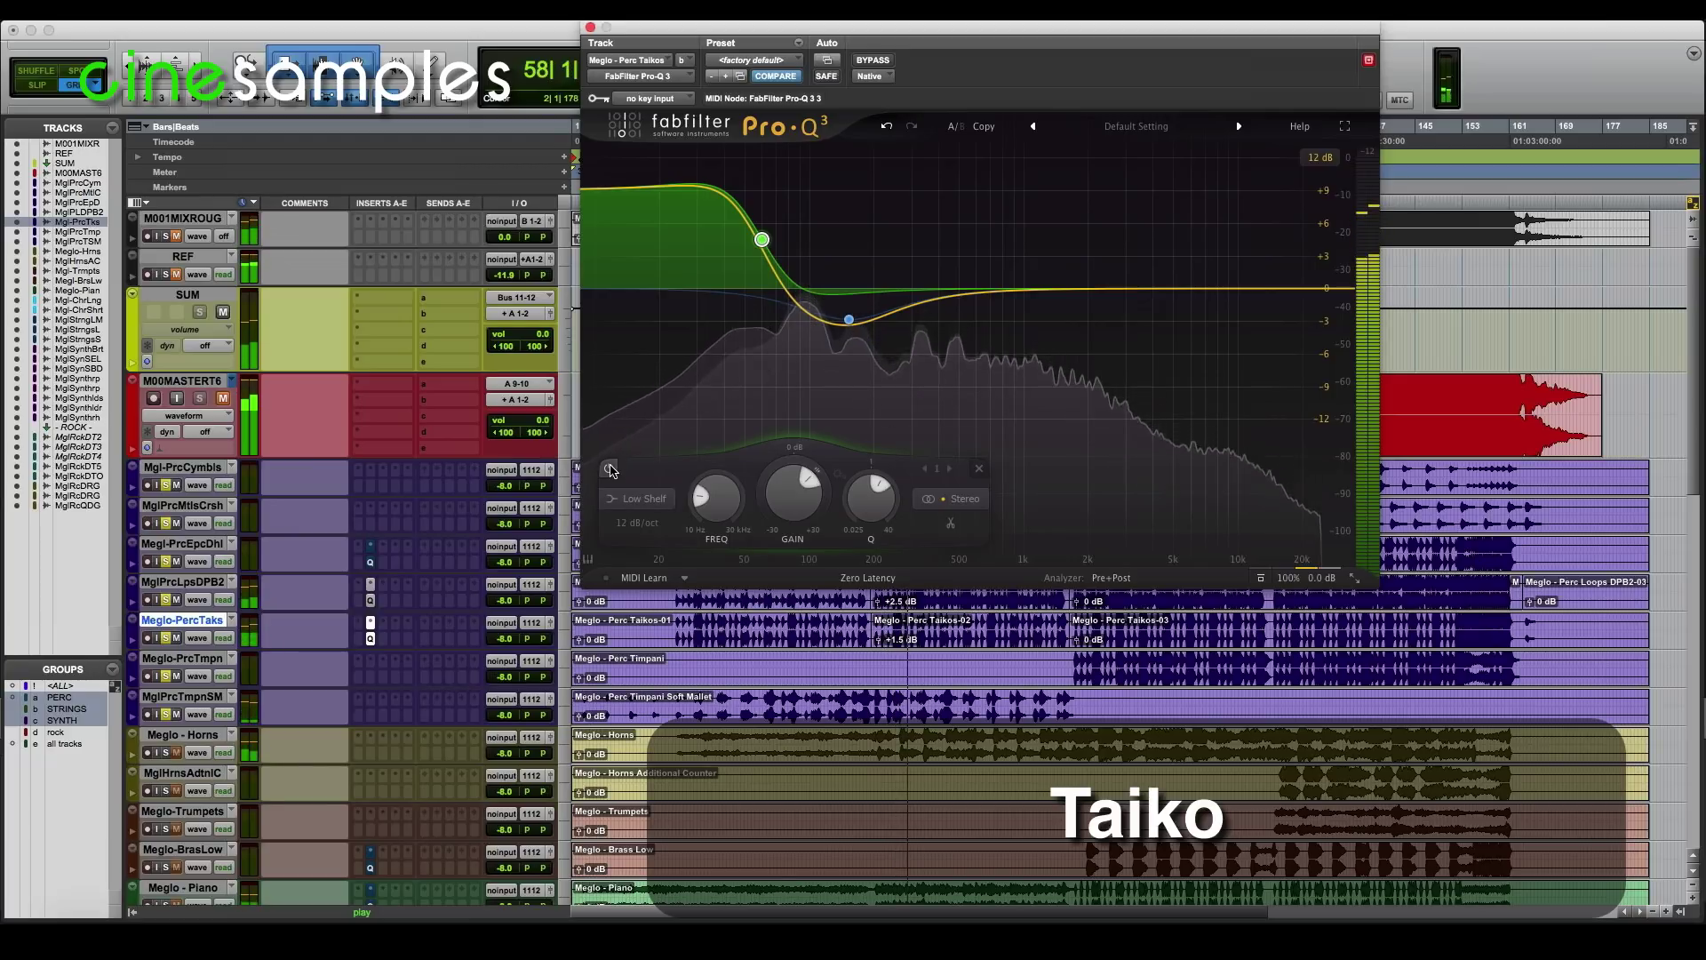
{"action": "left_click", "coordinate": [611, 468]}
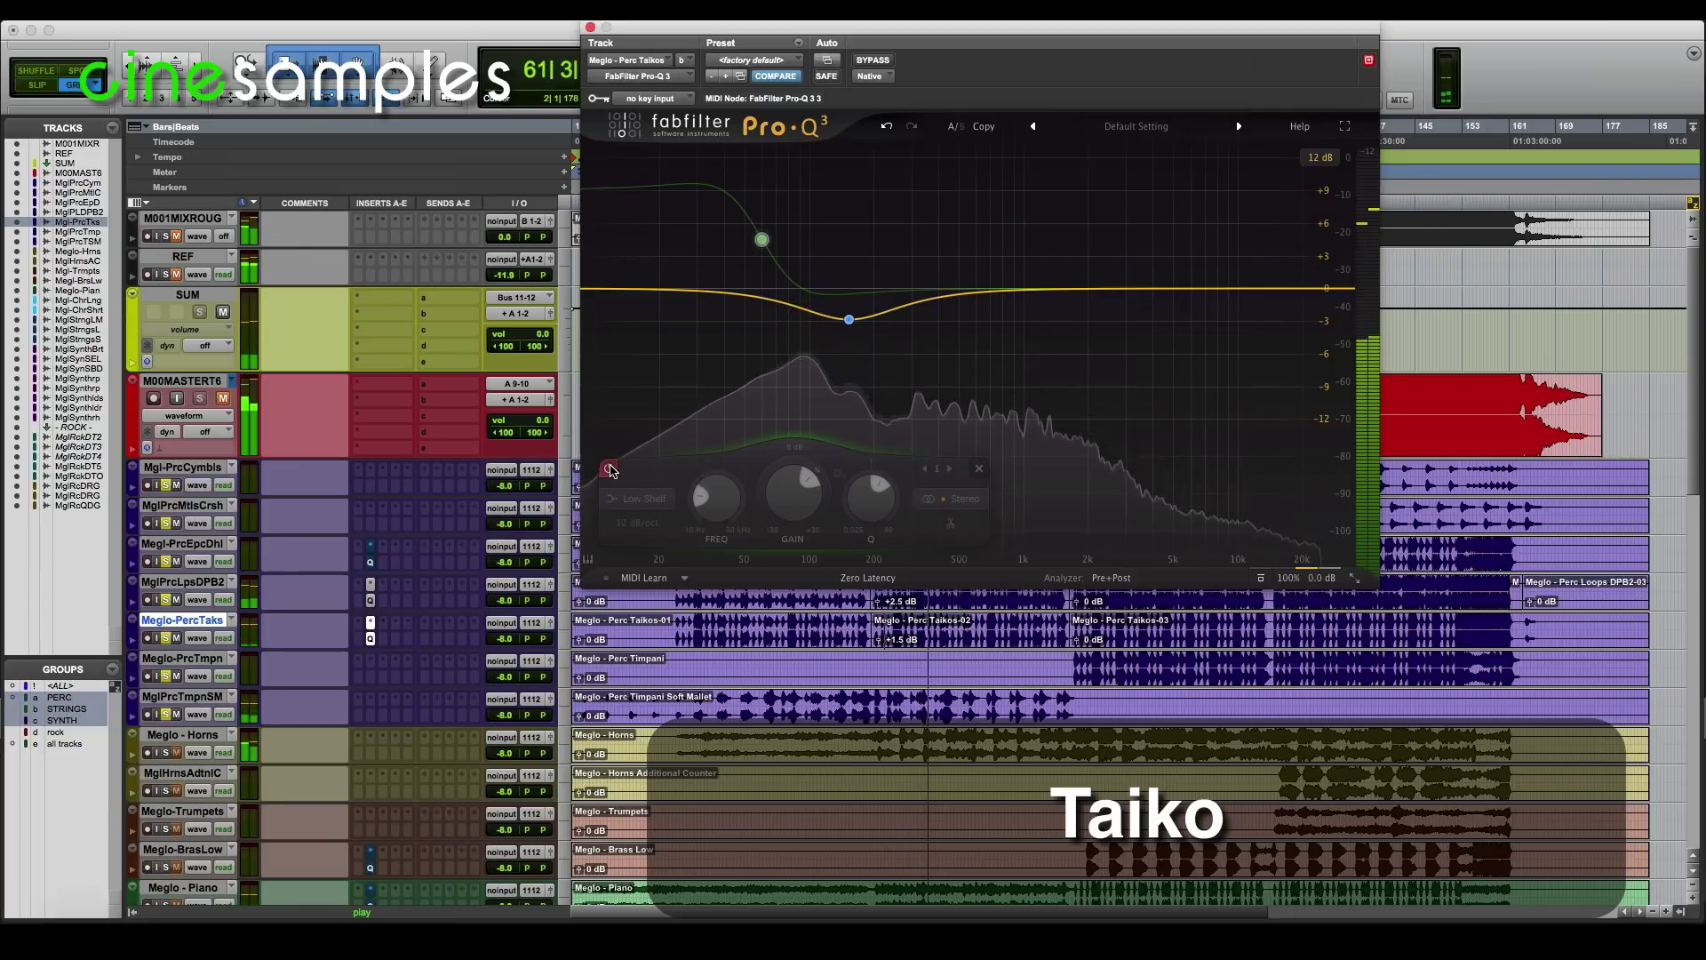
{"action": "left_click", "coordinate": [611, 469]}
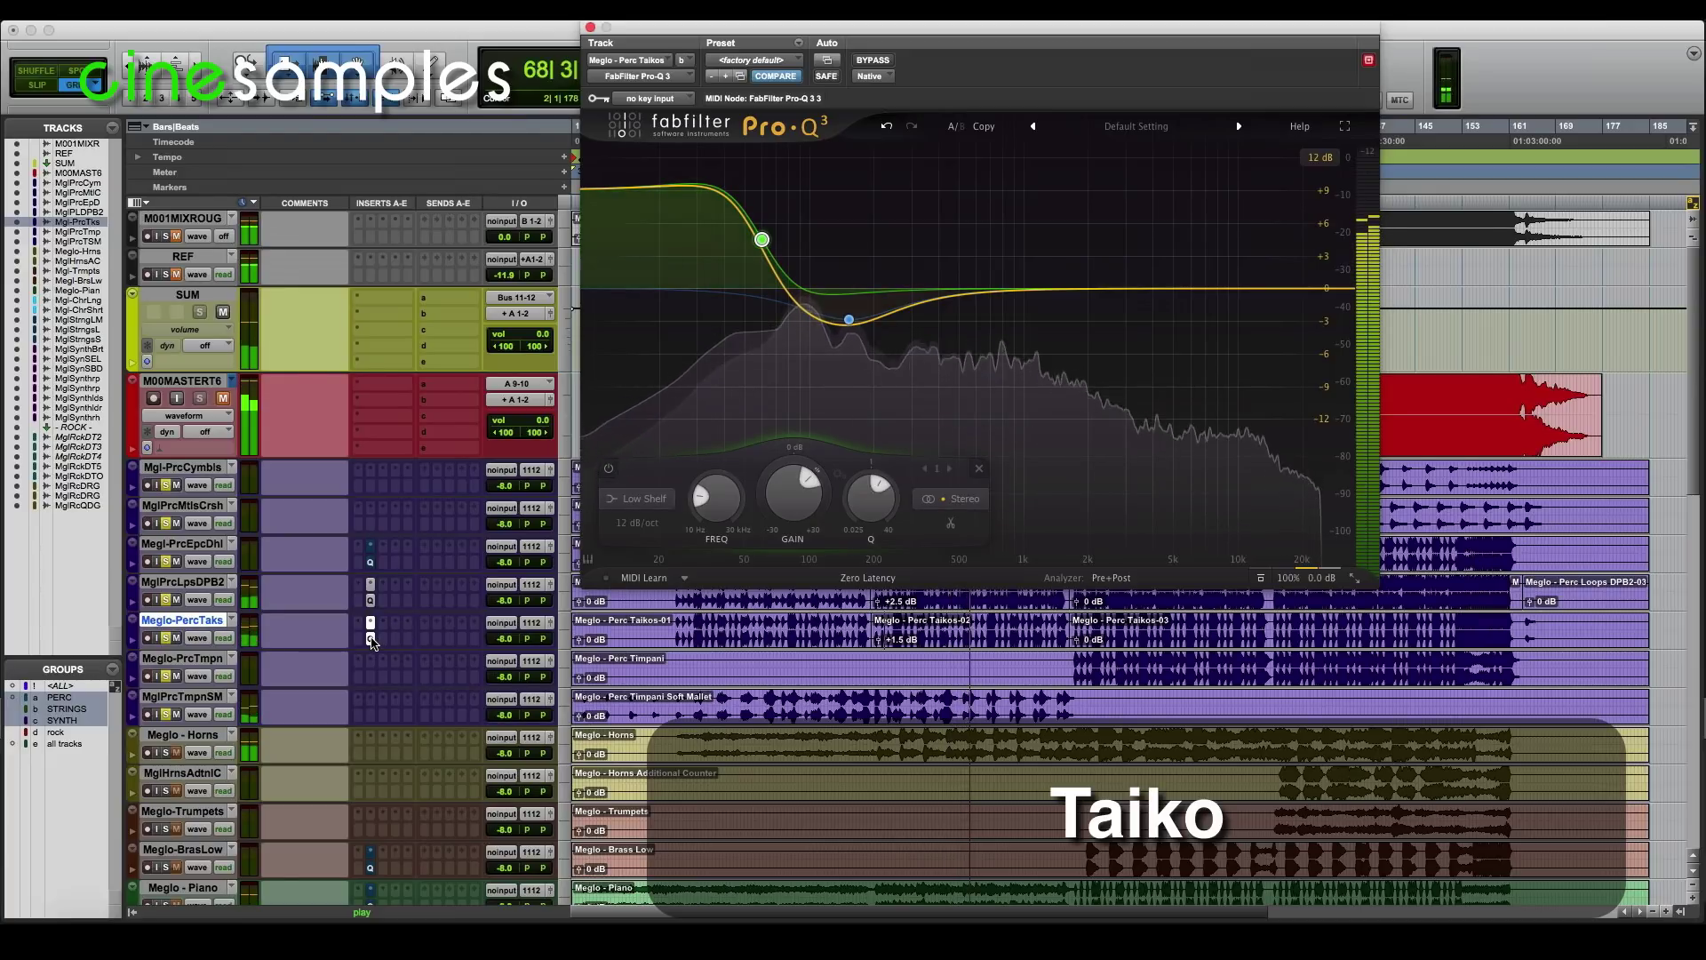
Compare the taiko low shelf off and on in the full mix, and lower its gain to about +6.84 dB before closing the EQ
{"action": "left_click", "coordinate": [165, 601]}
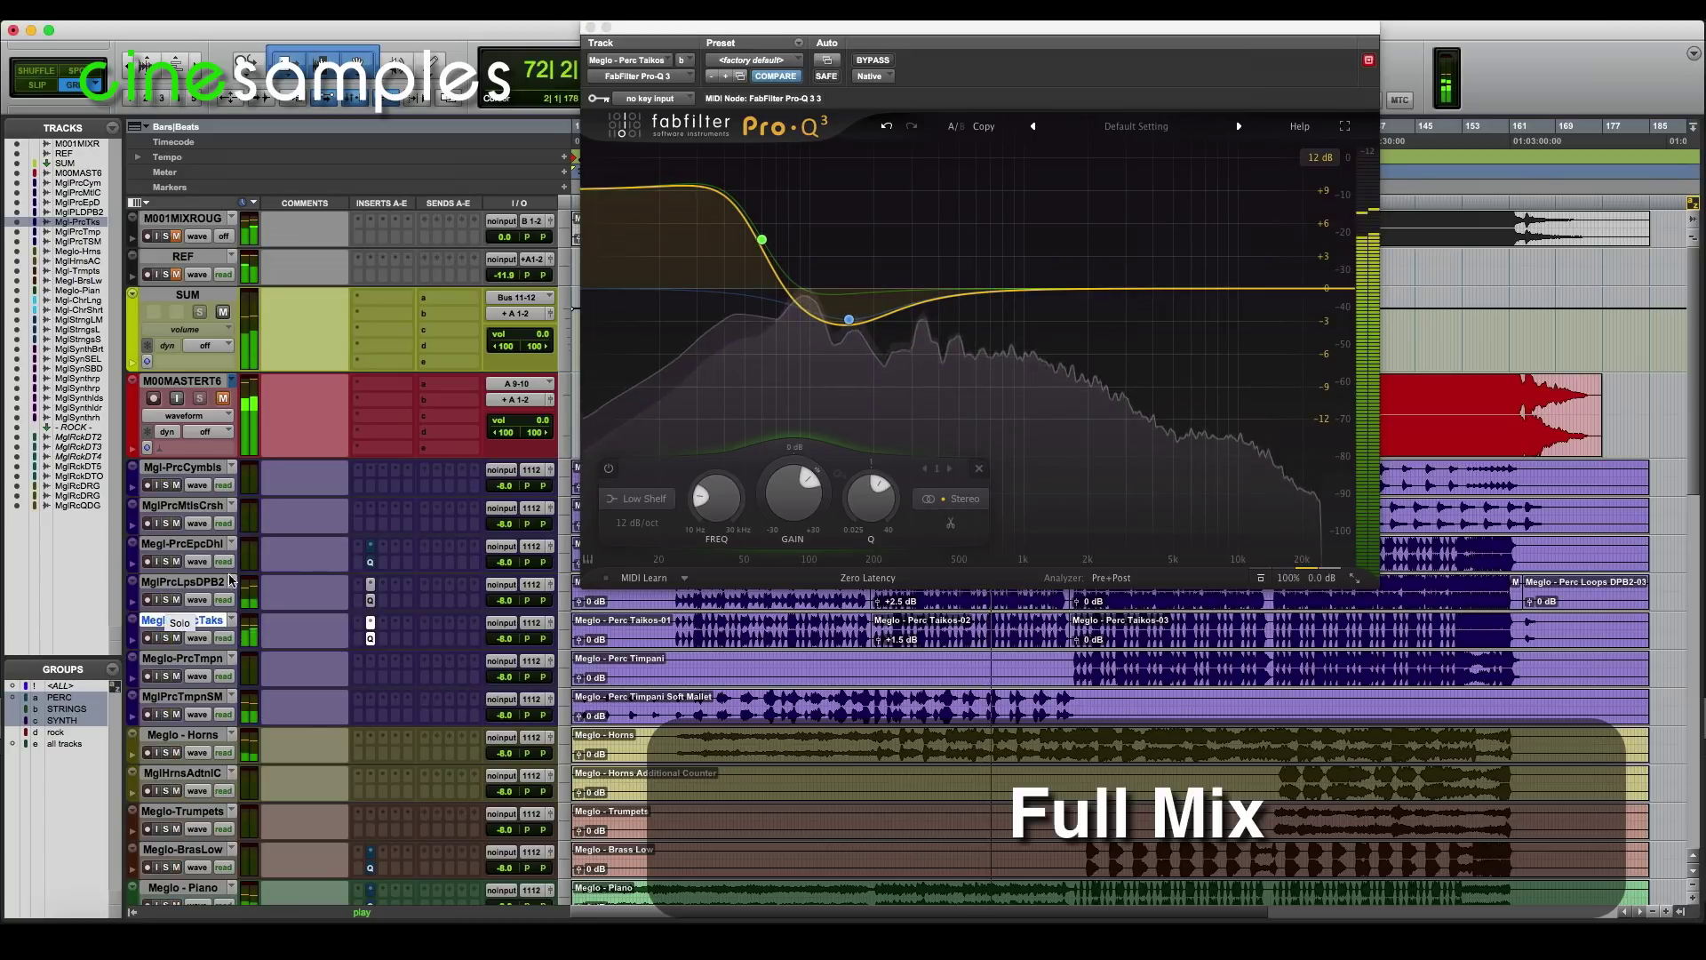
{"action": "left_click", "coordinate": [609, 470]}
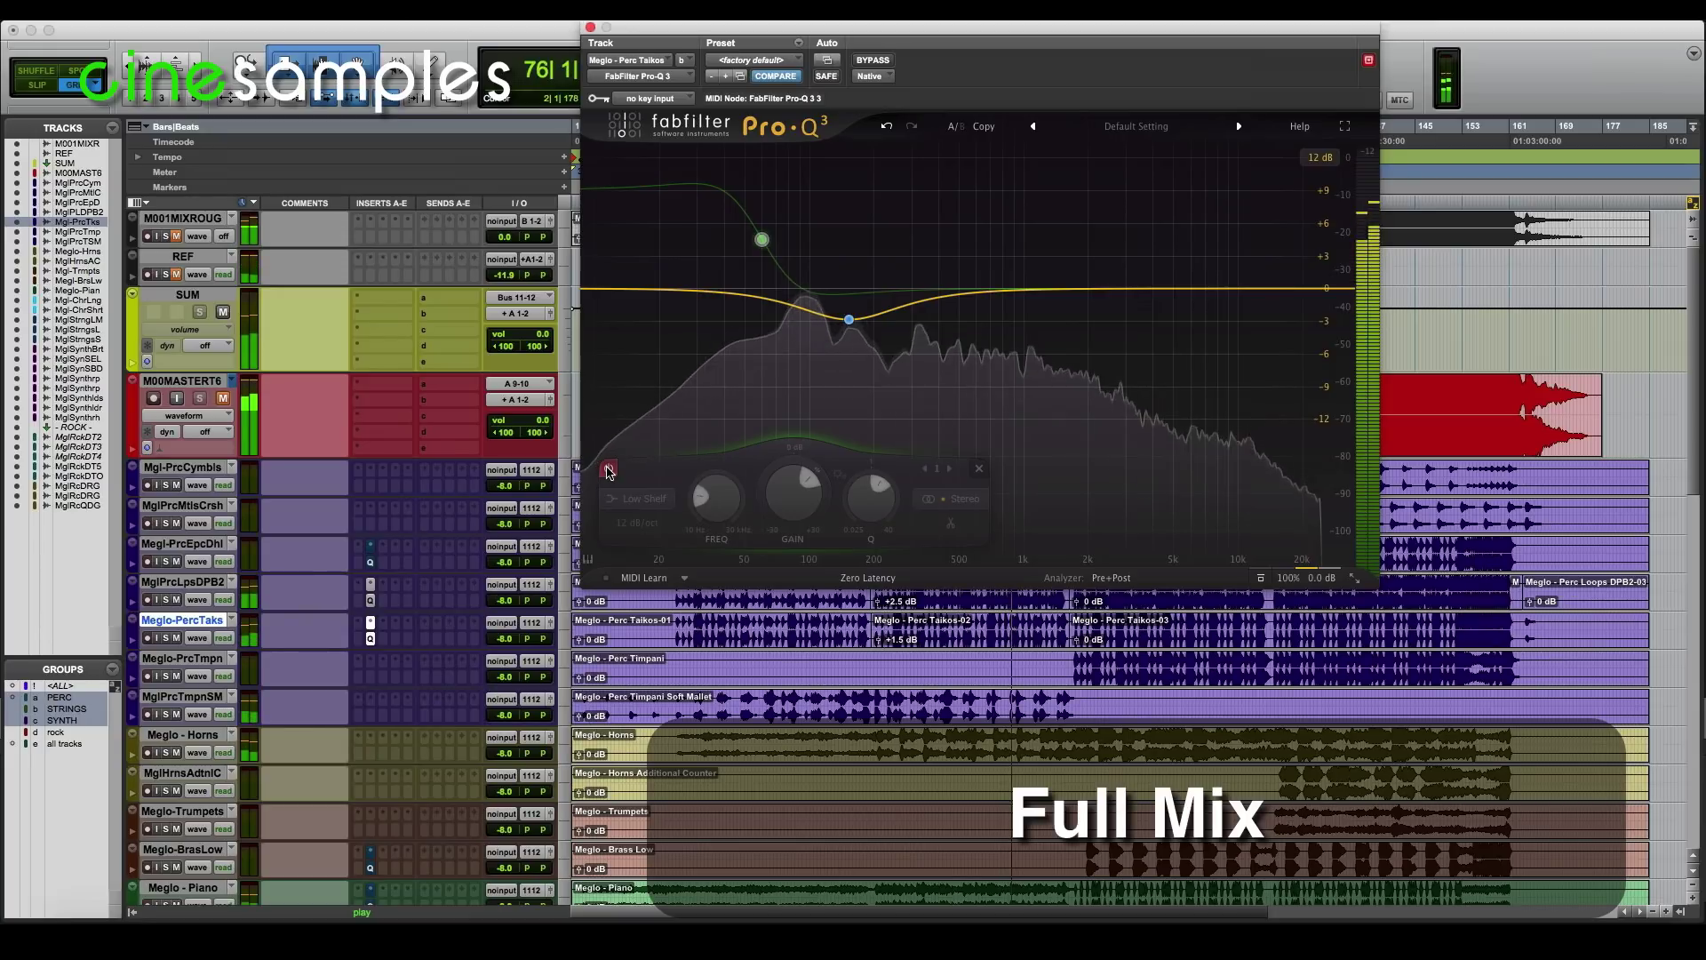
{"action": "left_click", "coordinate": [609, 470]}
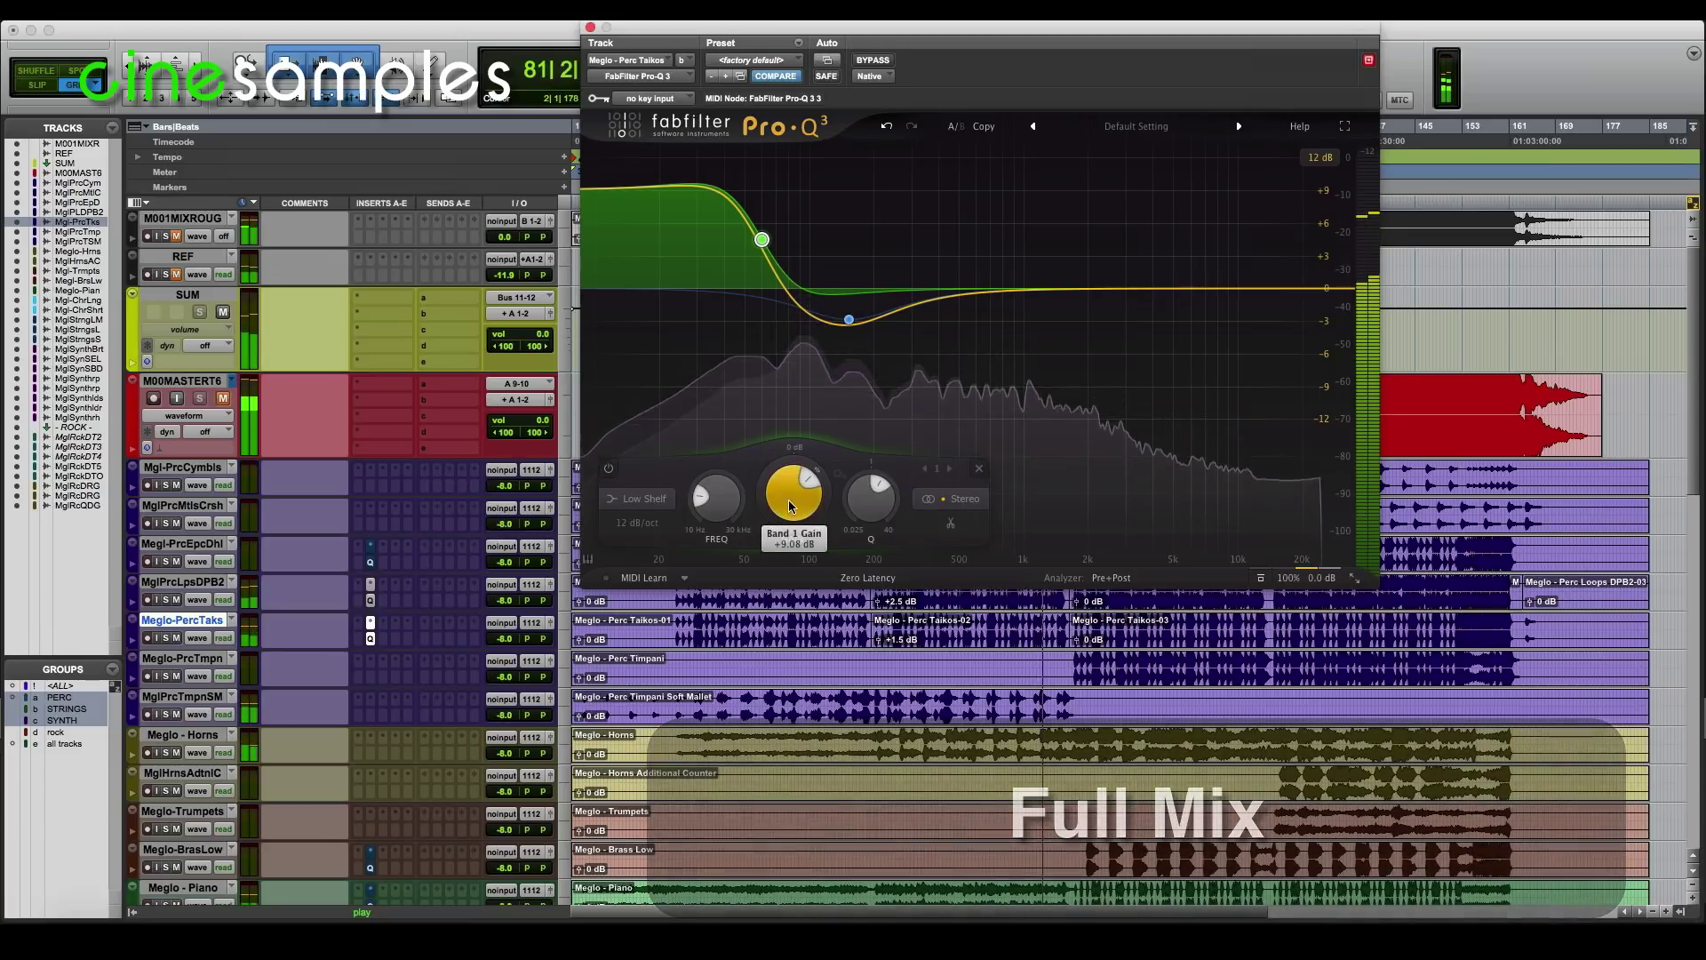
{"action": "left_click_drag", "start_coordinate": [793, 496], "coordinate": [797, 515]}
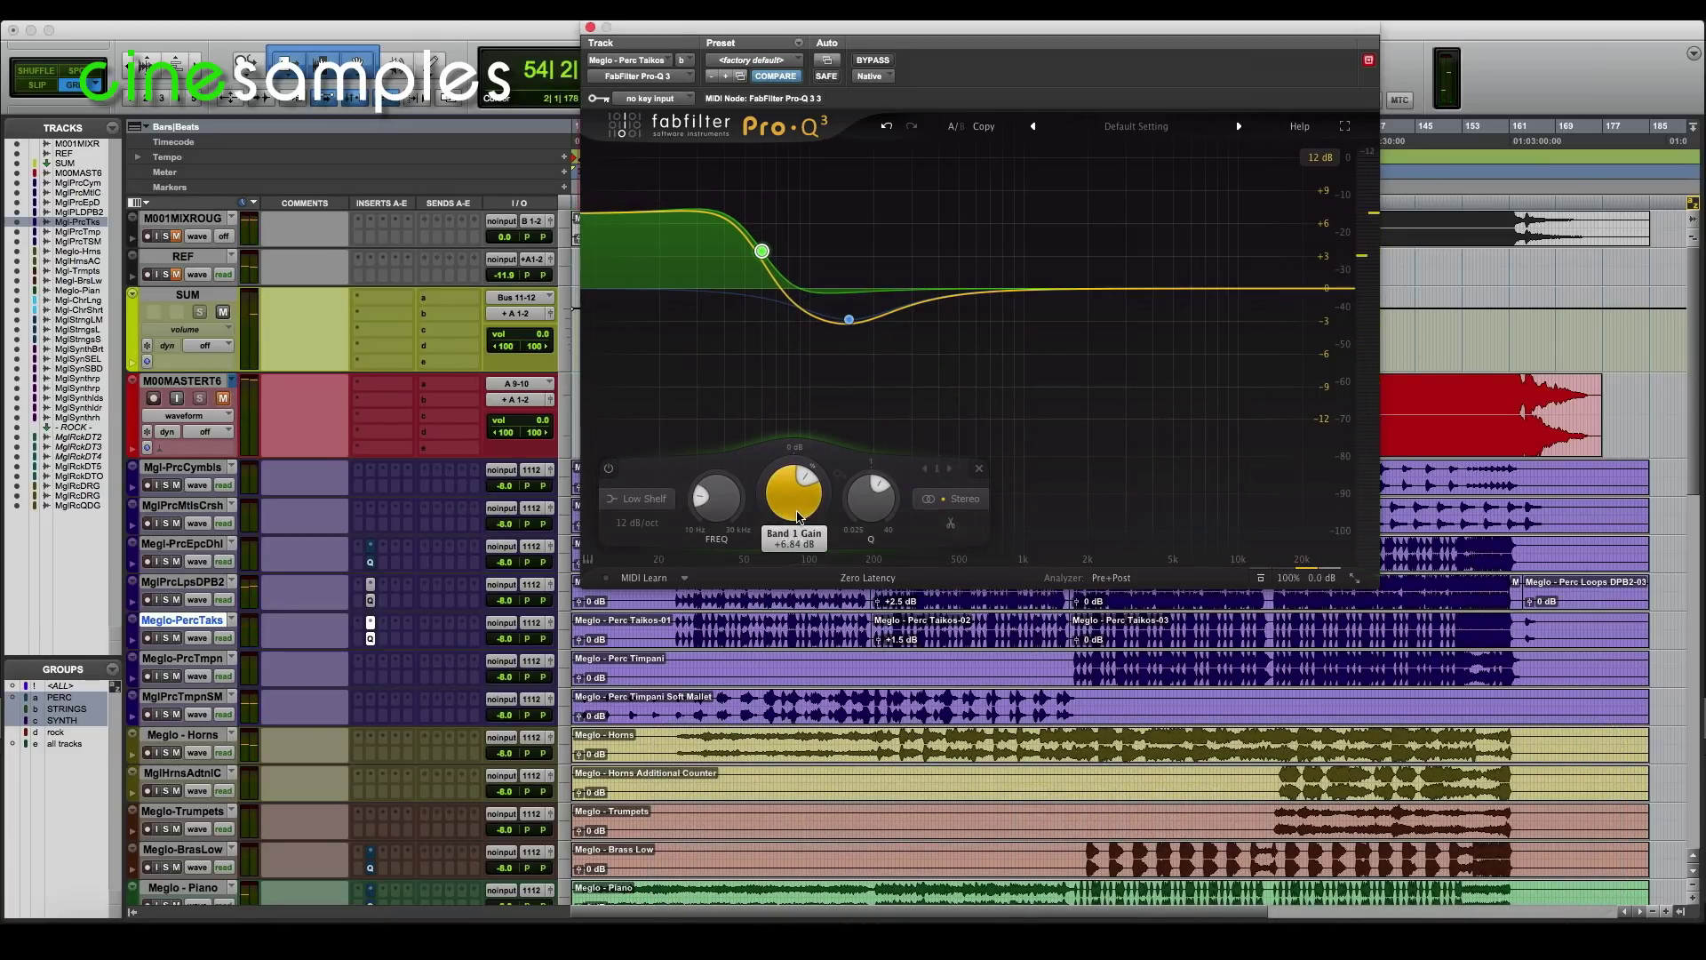
{"action": "left_click", "coordinate": [370, 637]}
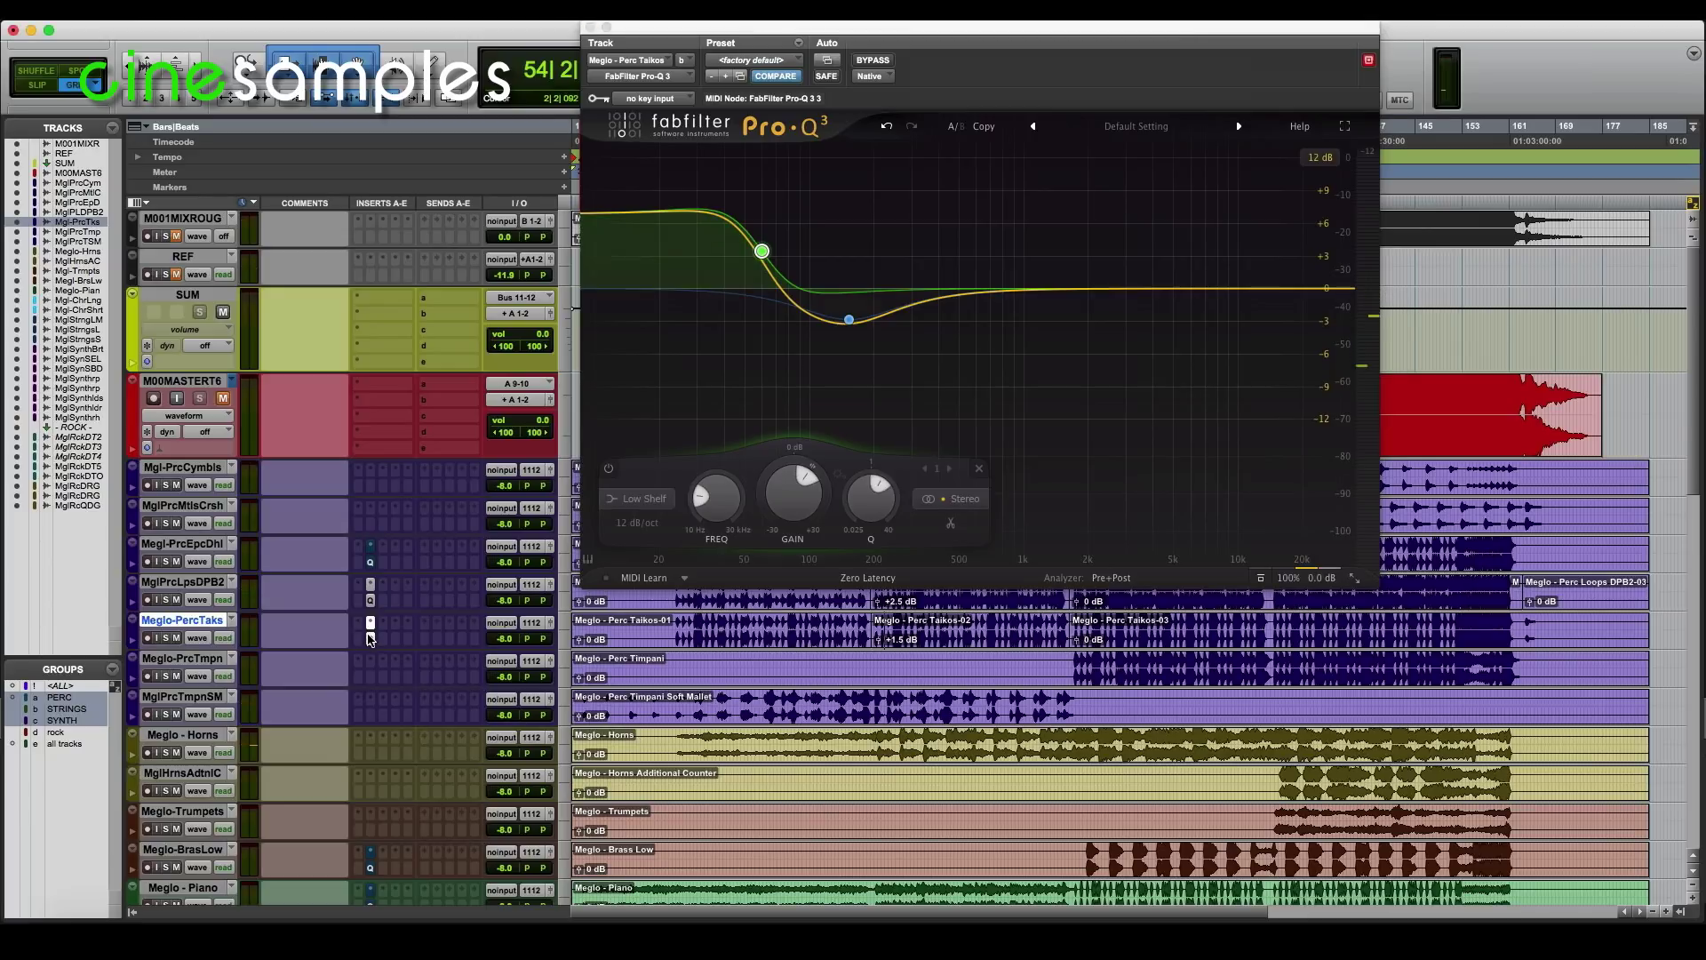
Play the soloed percussion group from bar 86 beat 3, and solo only the Epic Dohl track with the start at bar 87
{"action": "left_click", "coordinate": [1074, 545]}
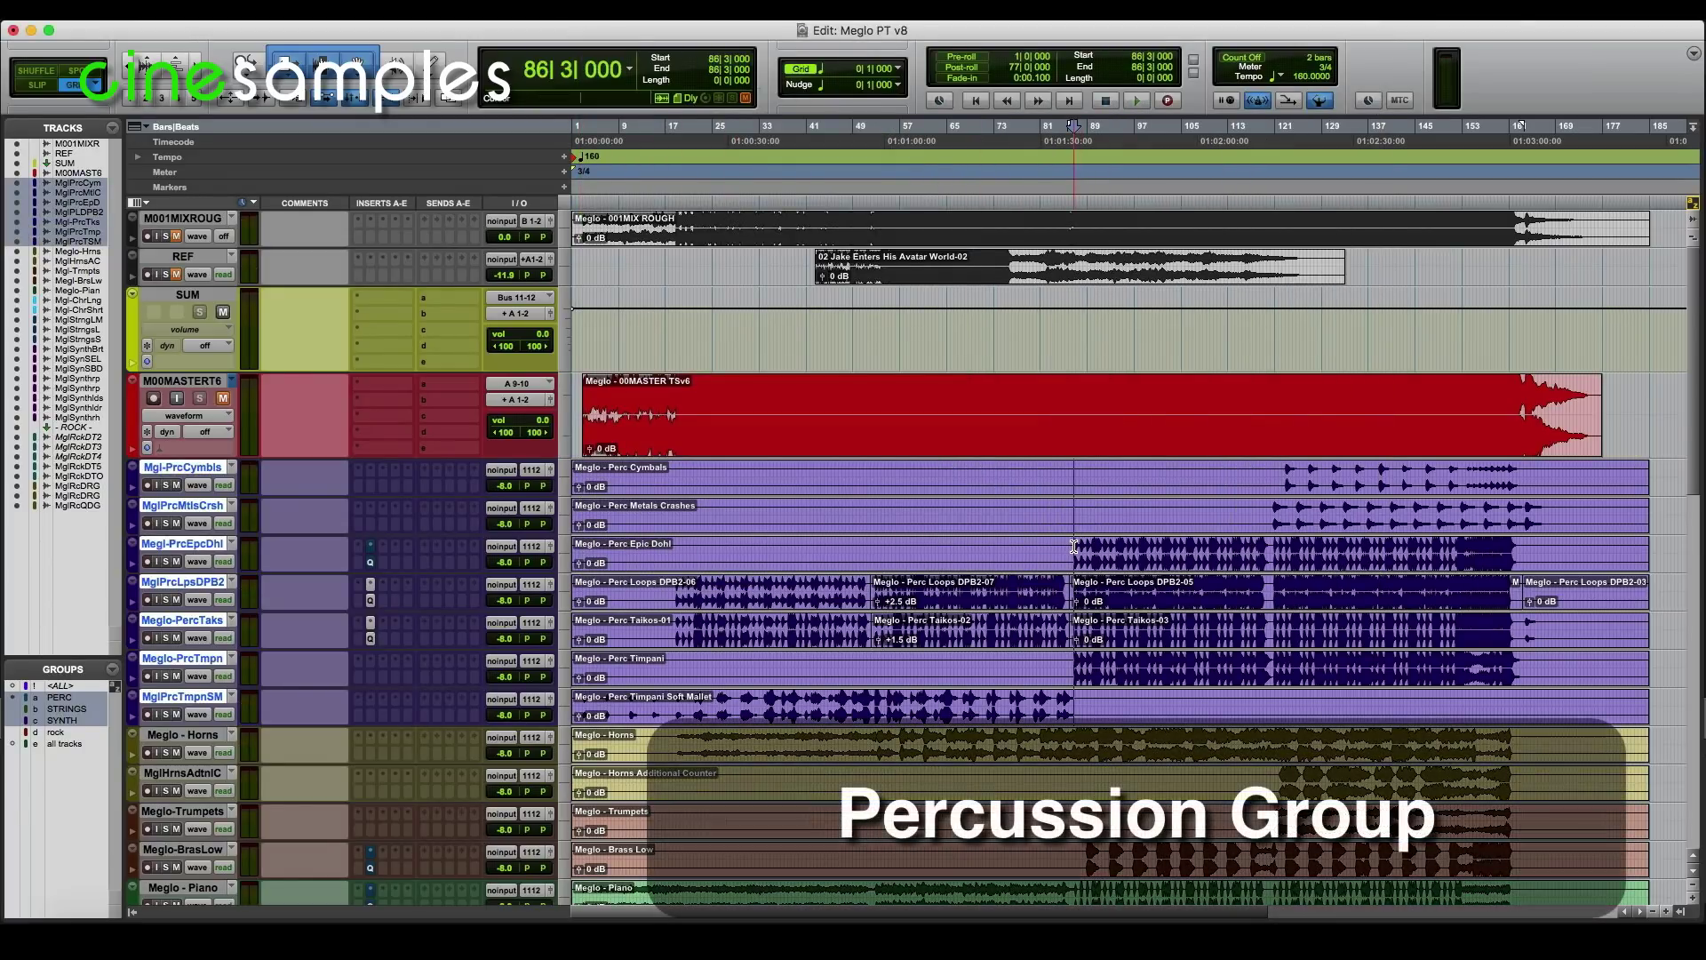
{"action": "key", "text": "space"}
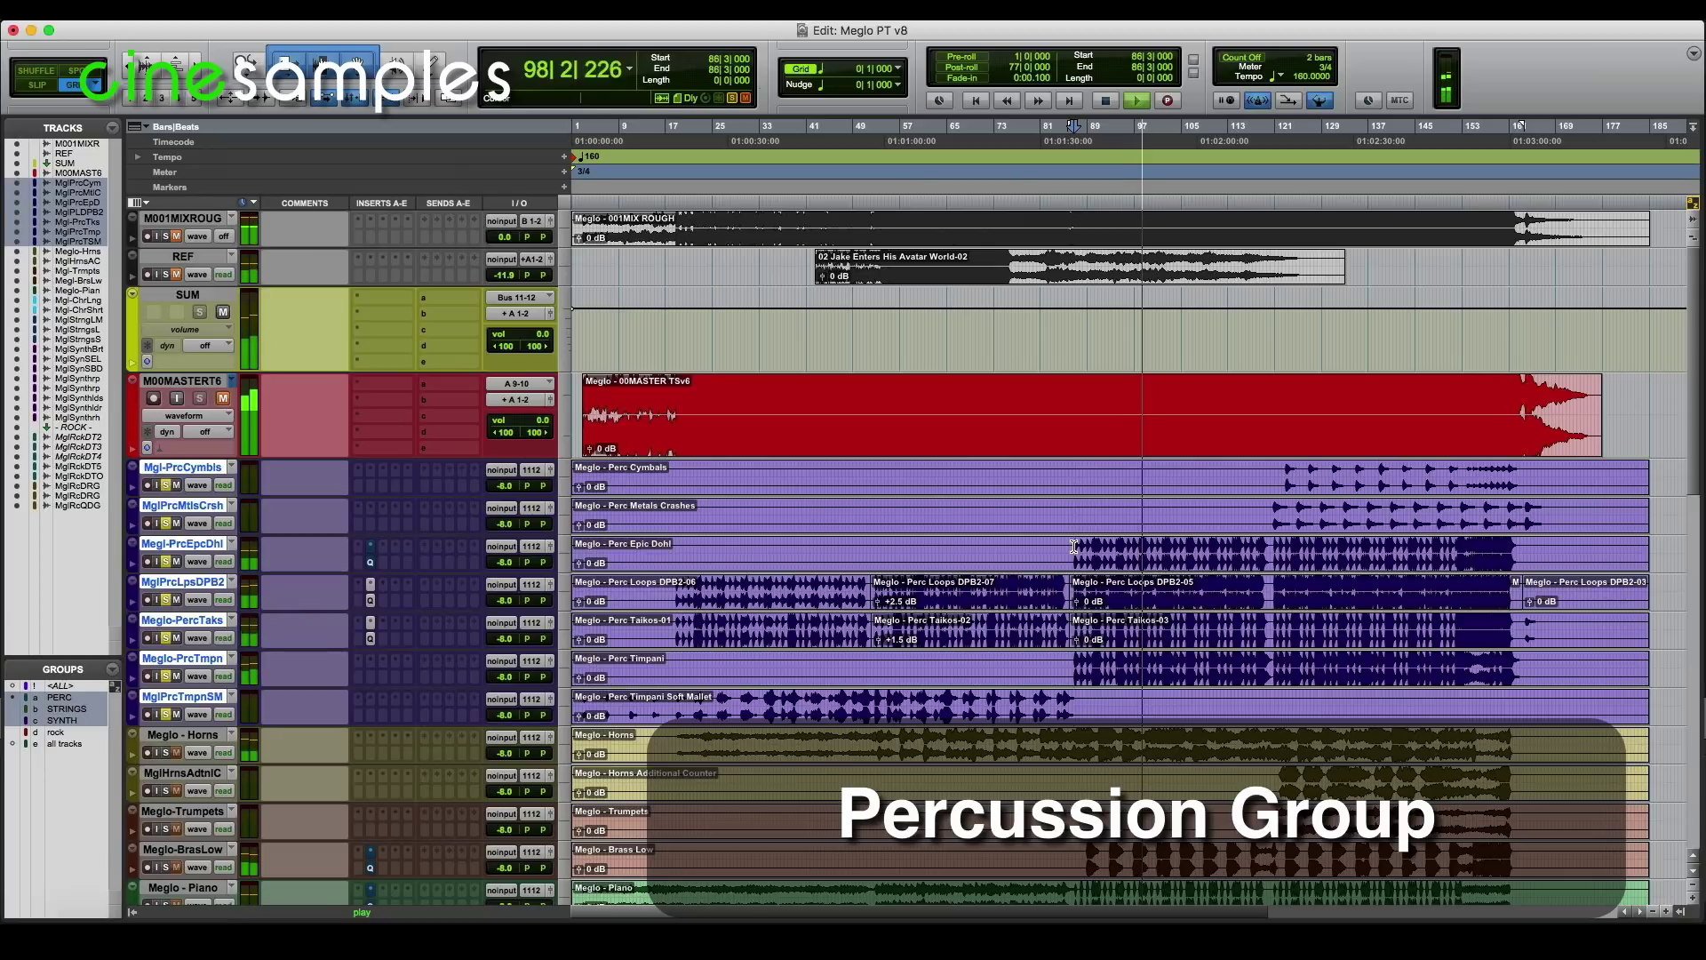
{"action": "left_click", "coordinate": [1077, 550]}
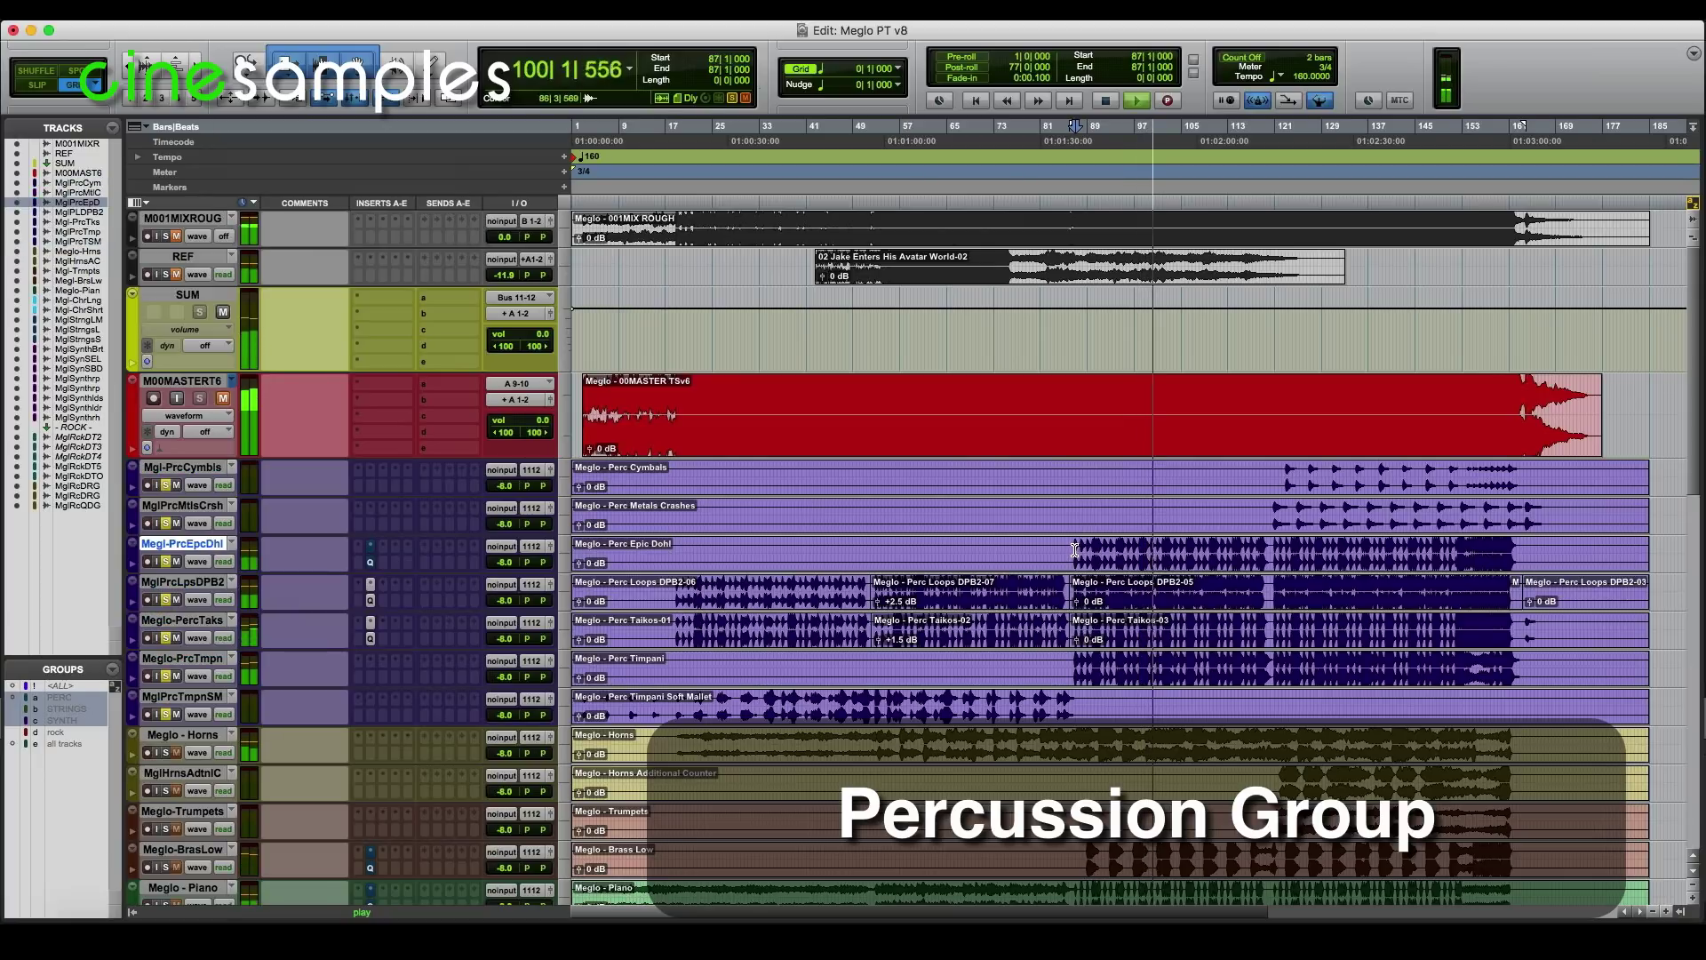
{"action": "key", "text": "shift+s"}
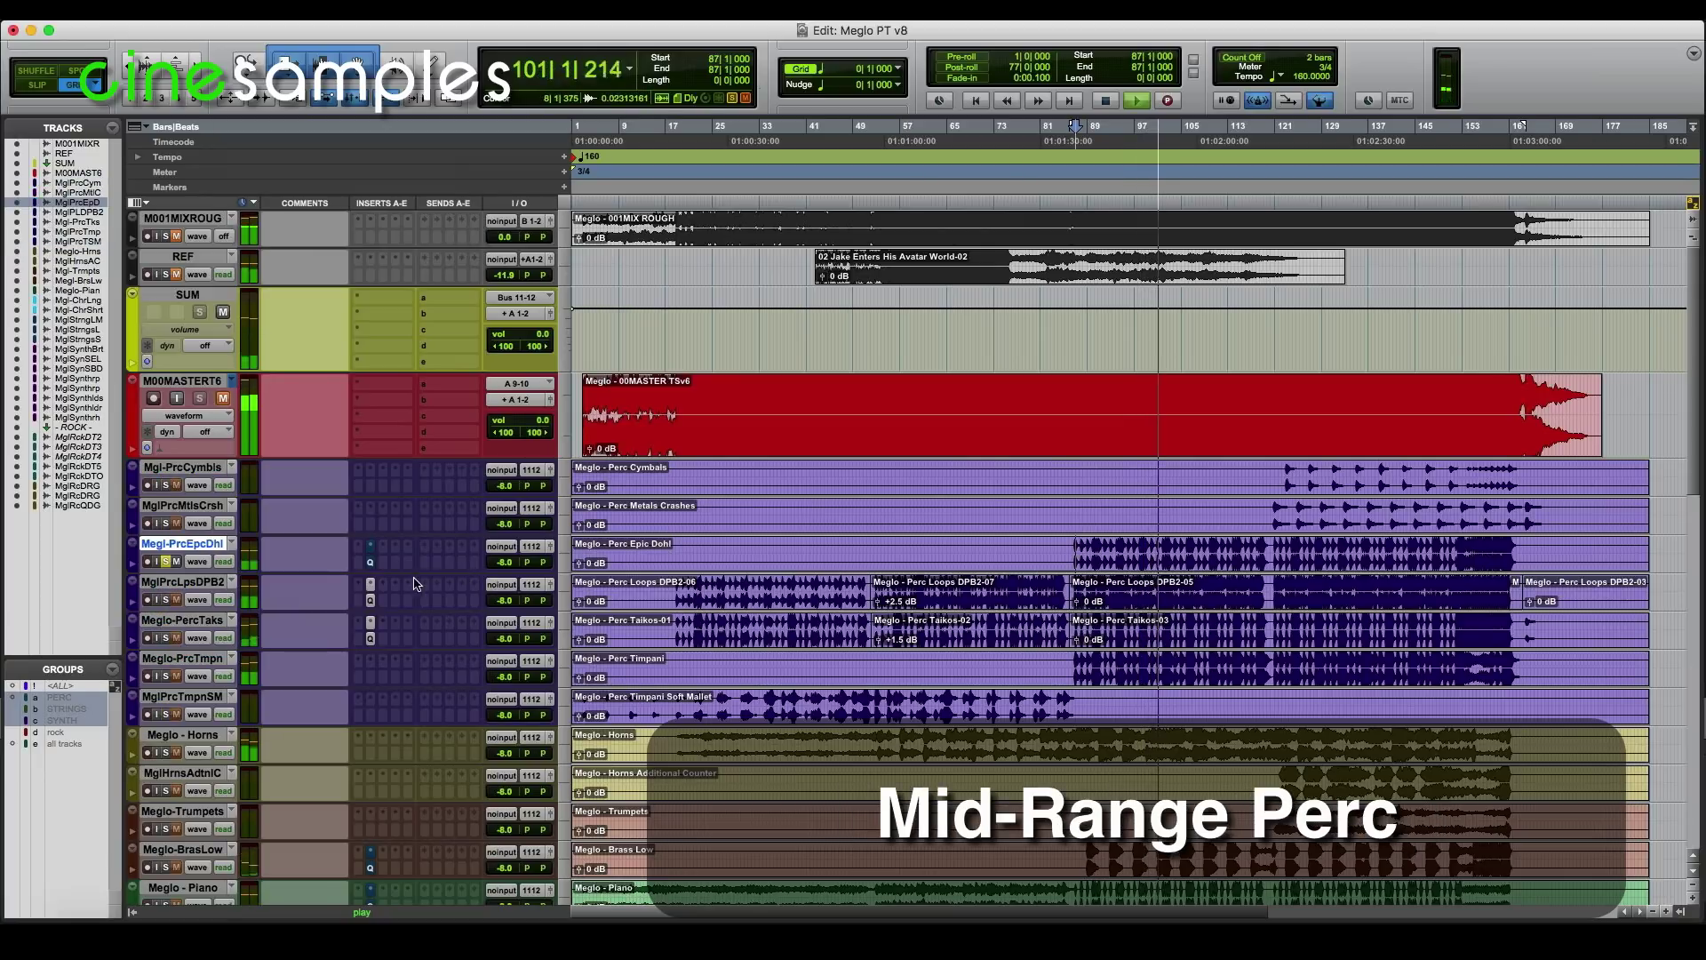
Switch off the 101.64 Hz bell boost in the Epic Dohl EQ and take the plug-in out of bypass
{"action": "left_click", "coordinate": [369, 562]}
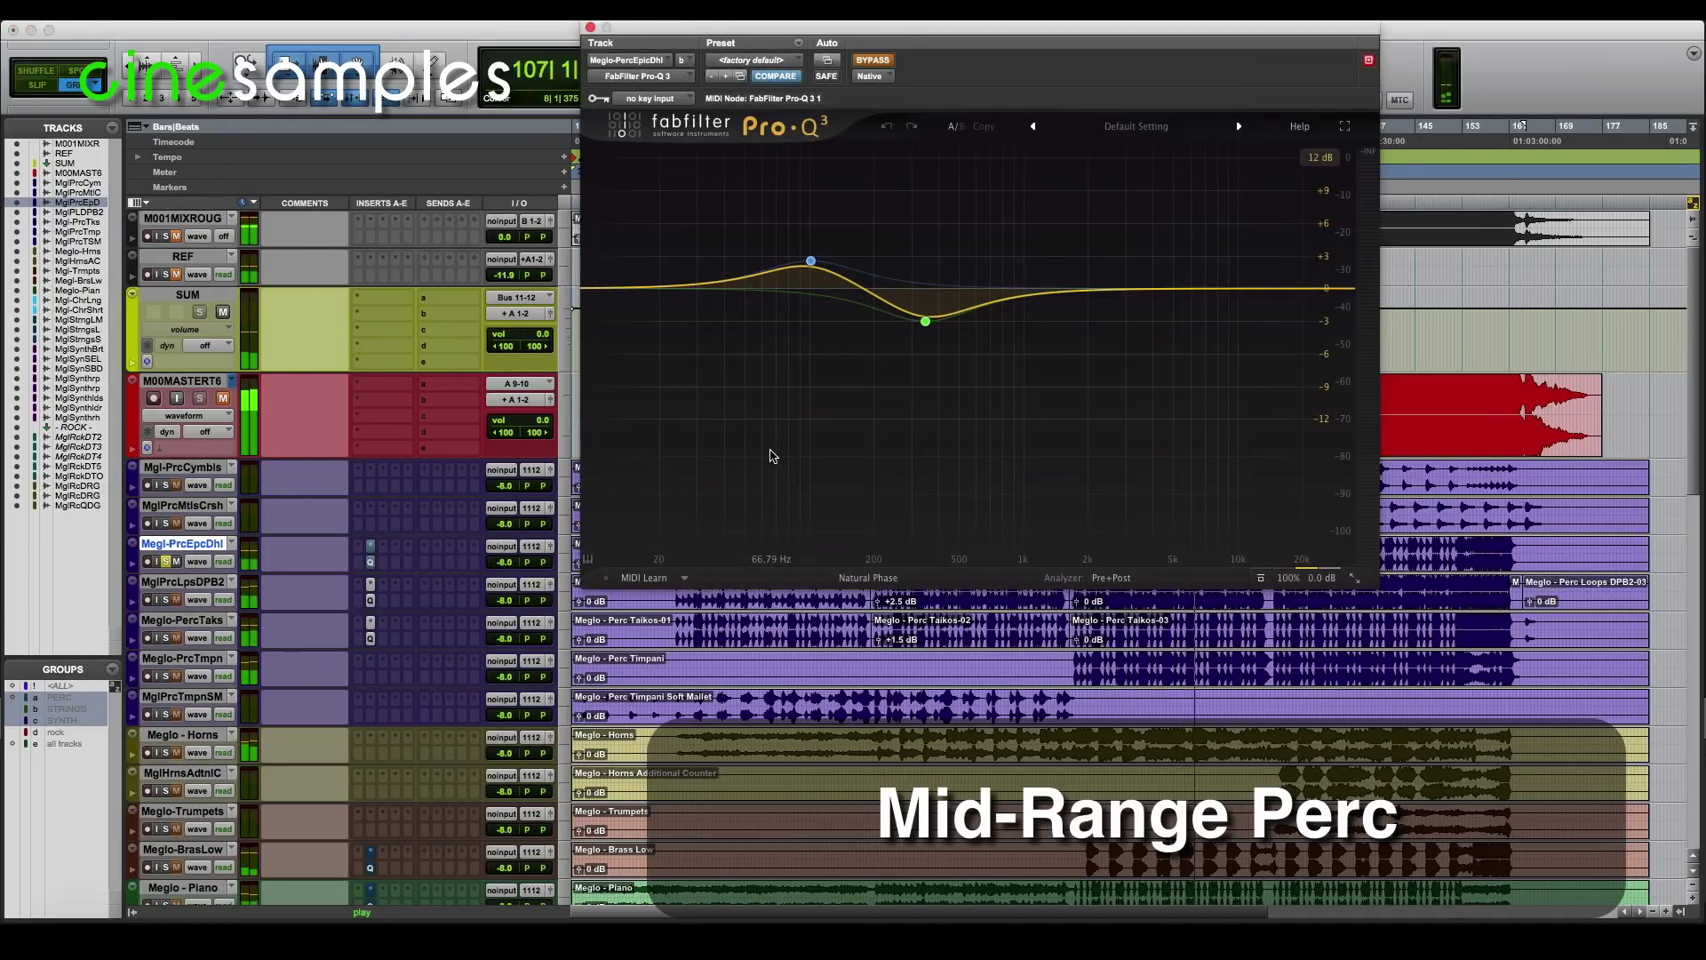
{"action": "left_click", "coordinate": [811, 262]}
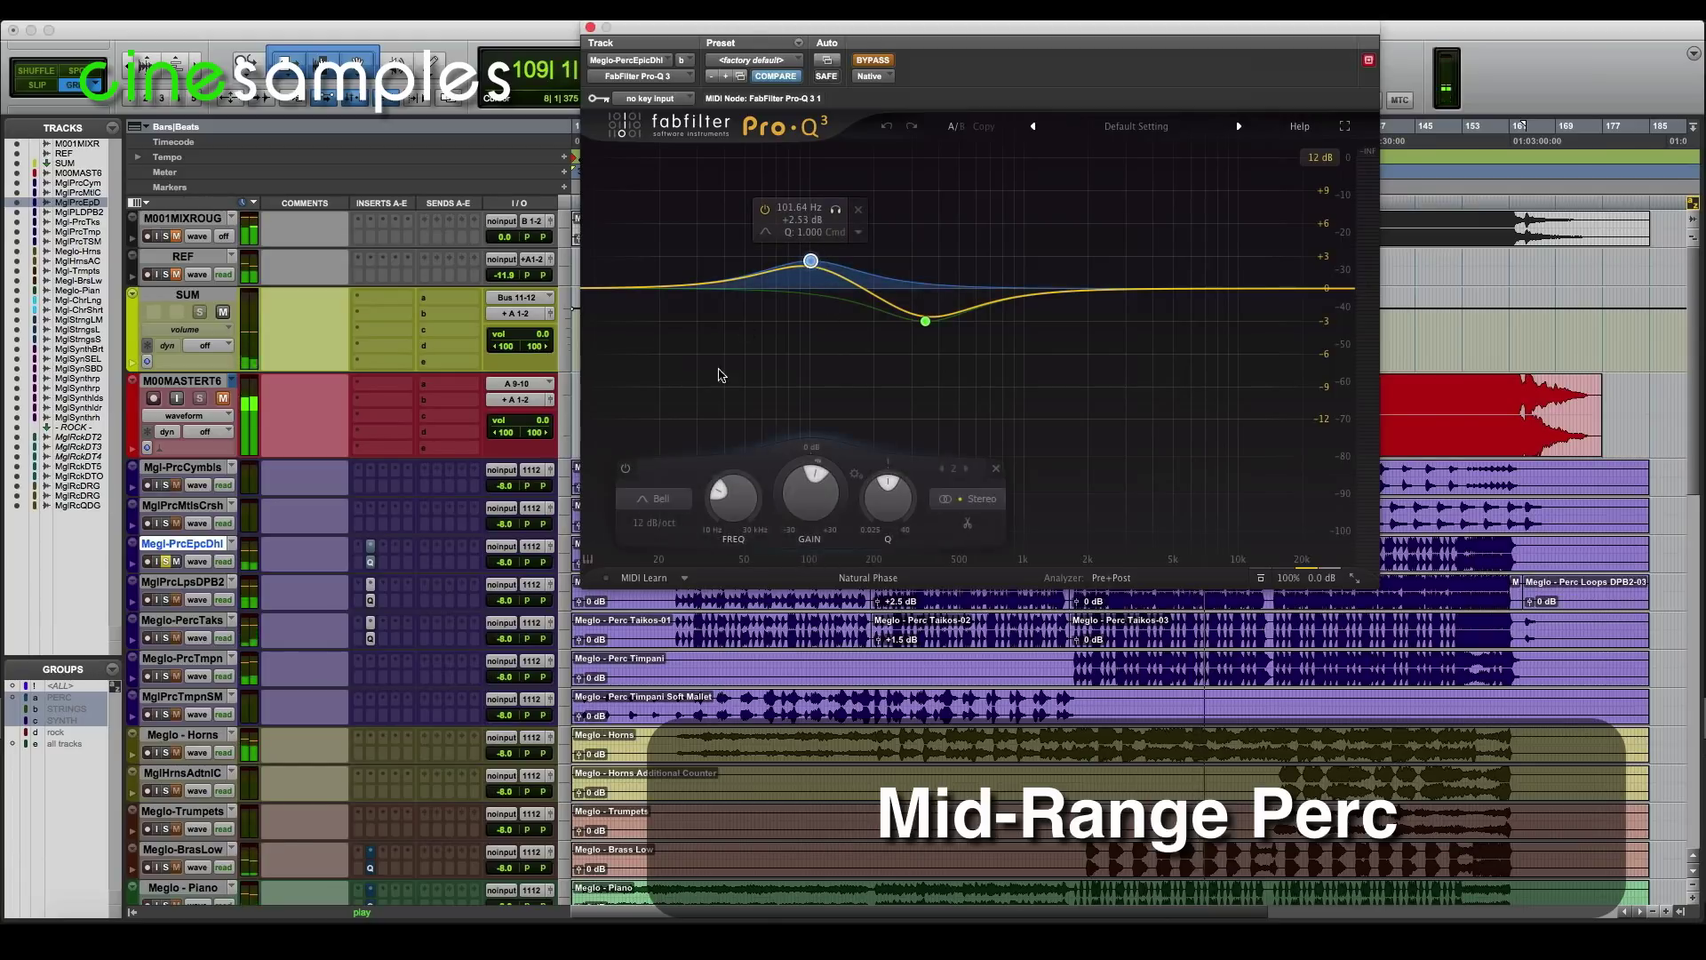
{"action": "left_click", "coordinate": [625, 468]}
{"action": "mouse_move", "coordinate": [929, 321]}
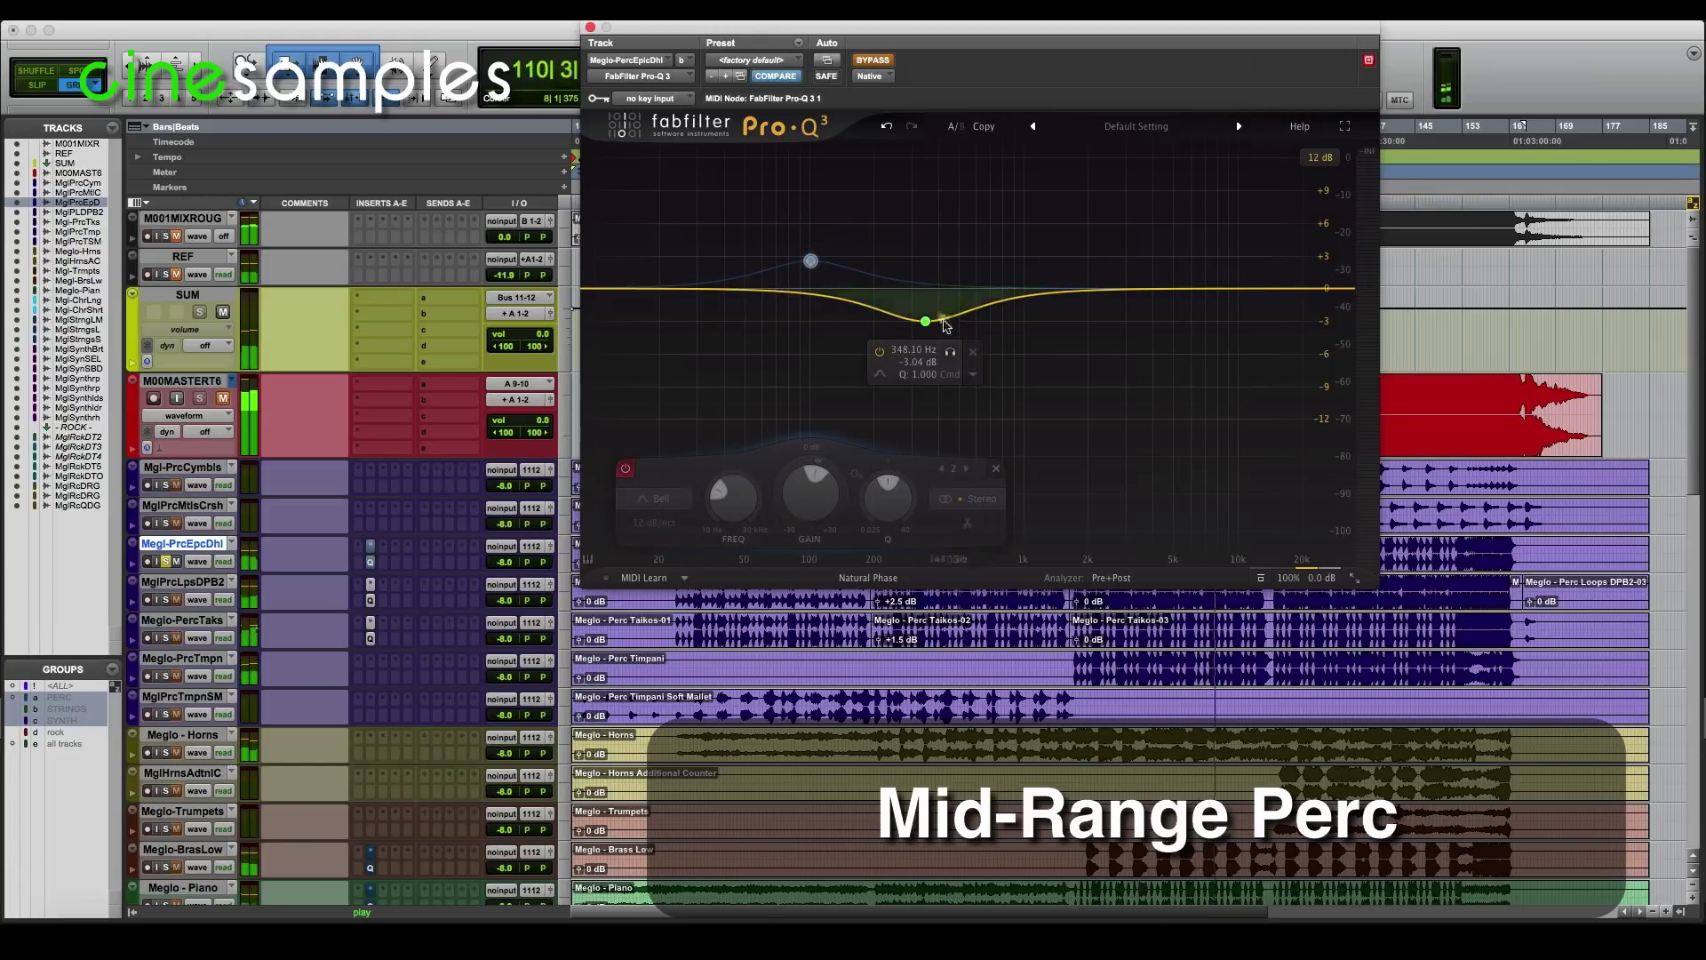
{"action": "left_click", "coordinate": [873, 60]}
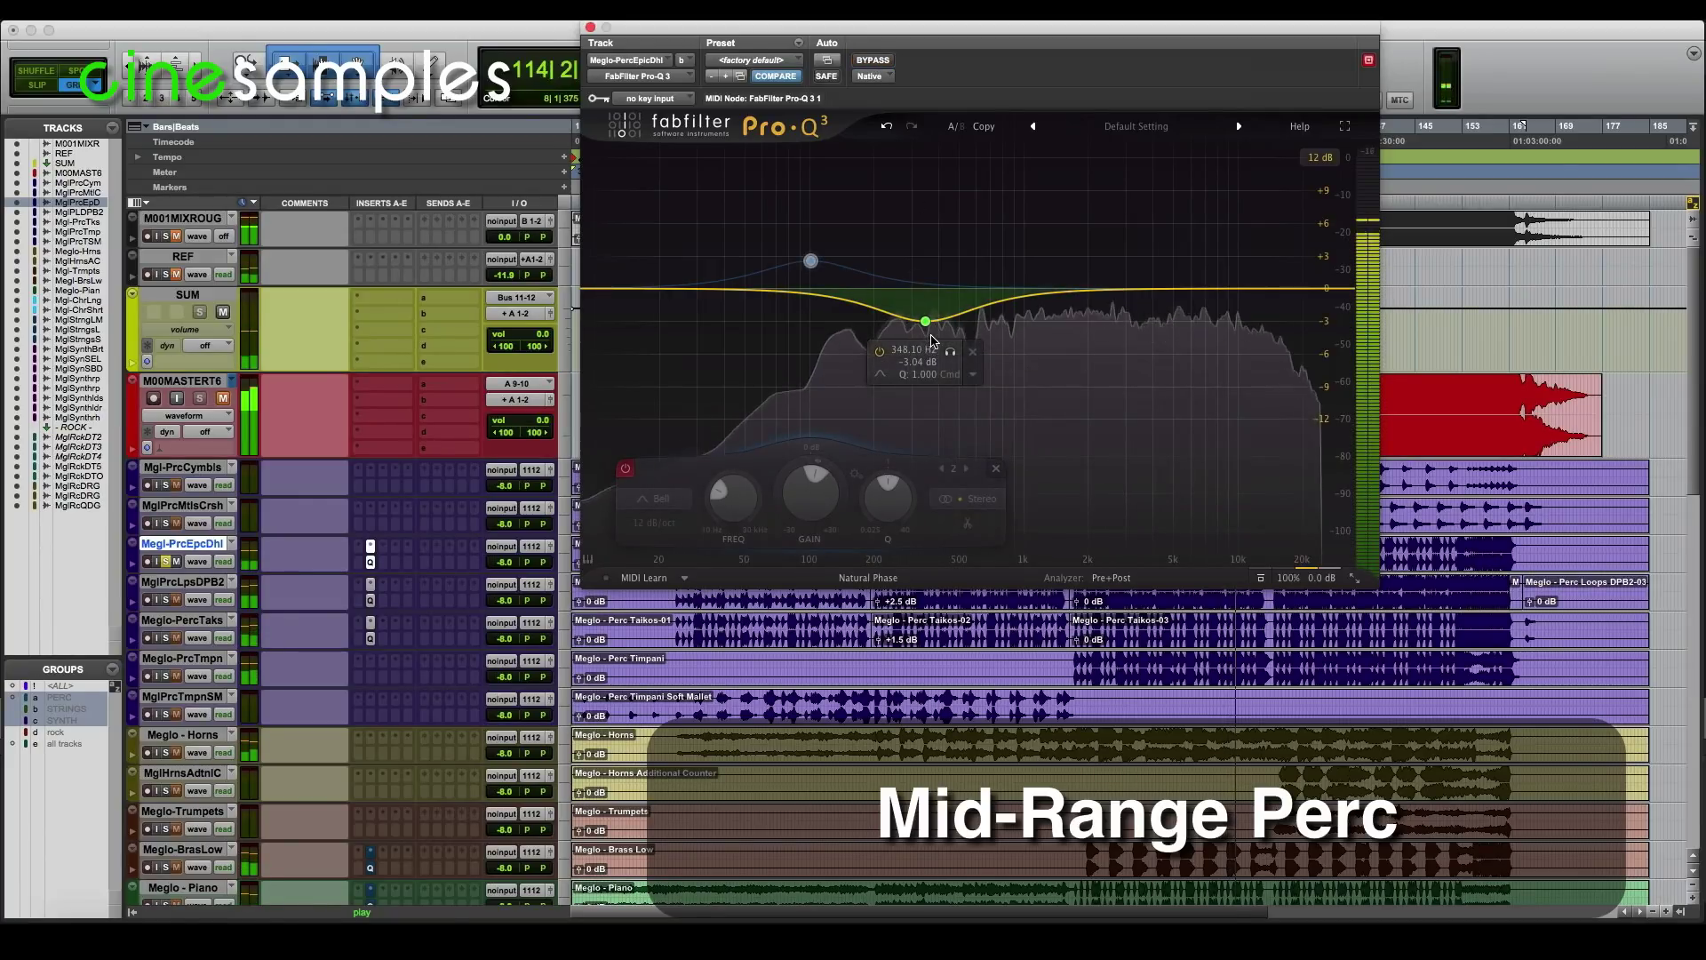
Compare the soloed Epic Dohl with its EQ bypassed and active, and stop playback
{"action": "left_click", "coordinate": [875, 61]}
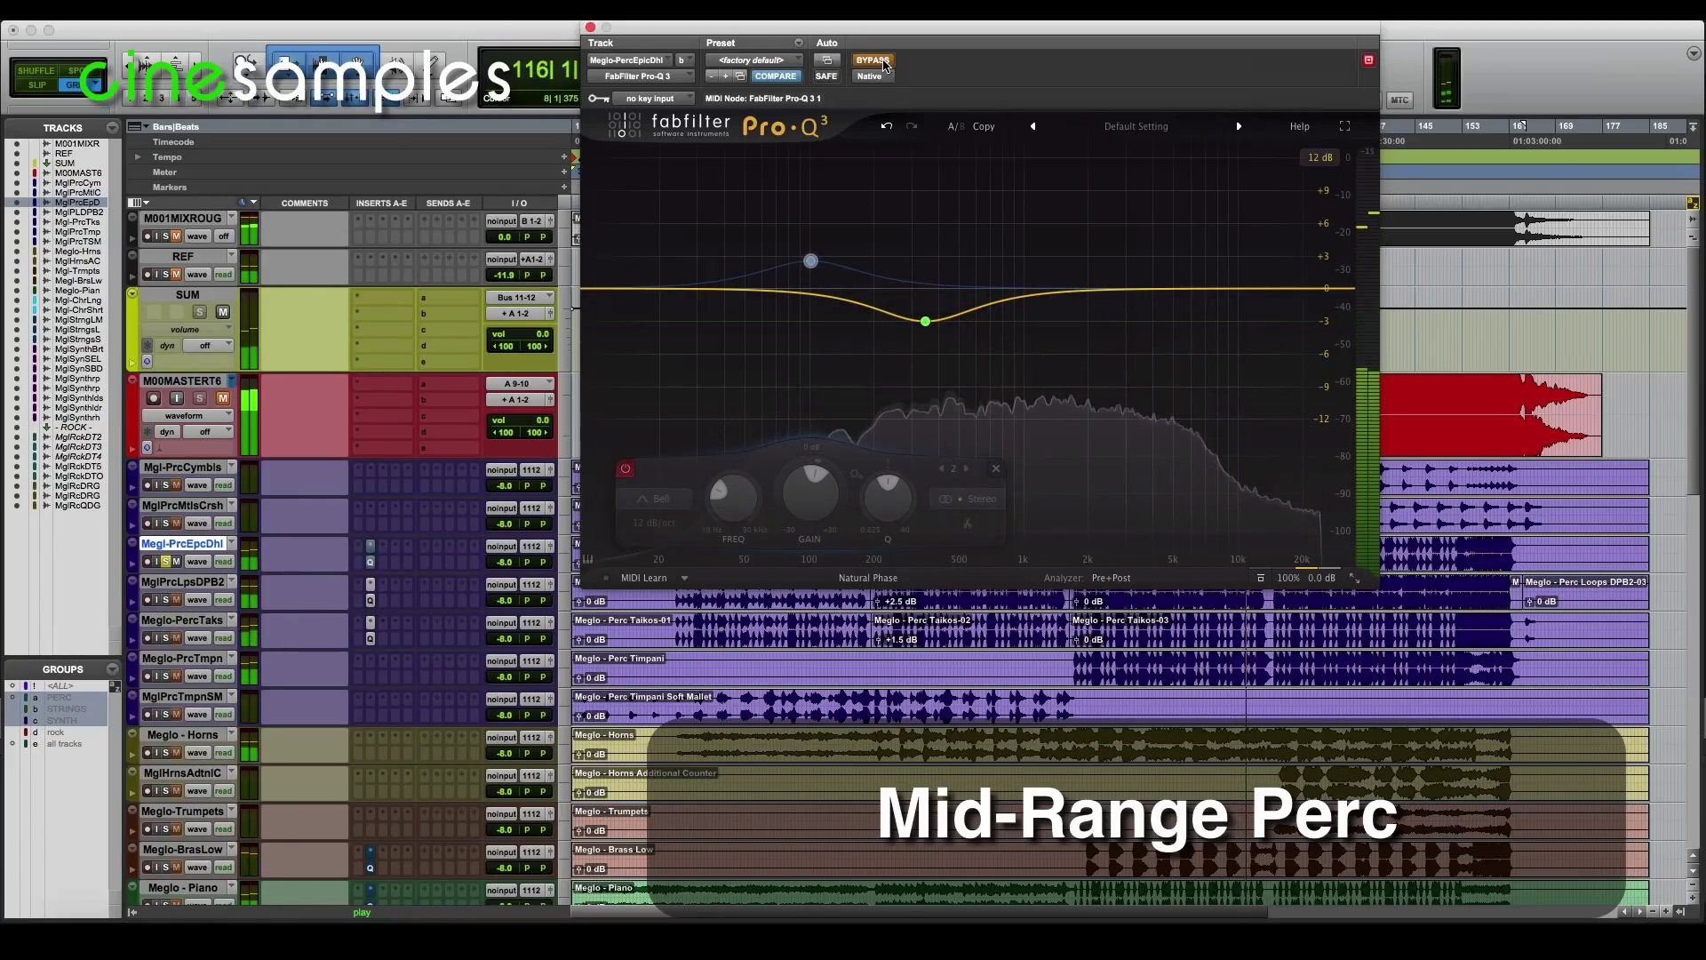
{"action": "left_click", "coordinate": [882, 62]}
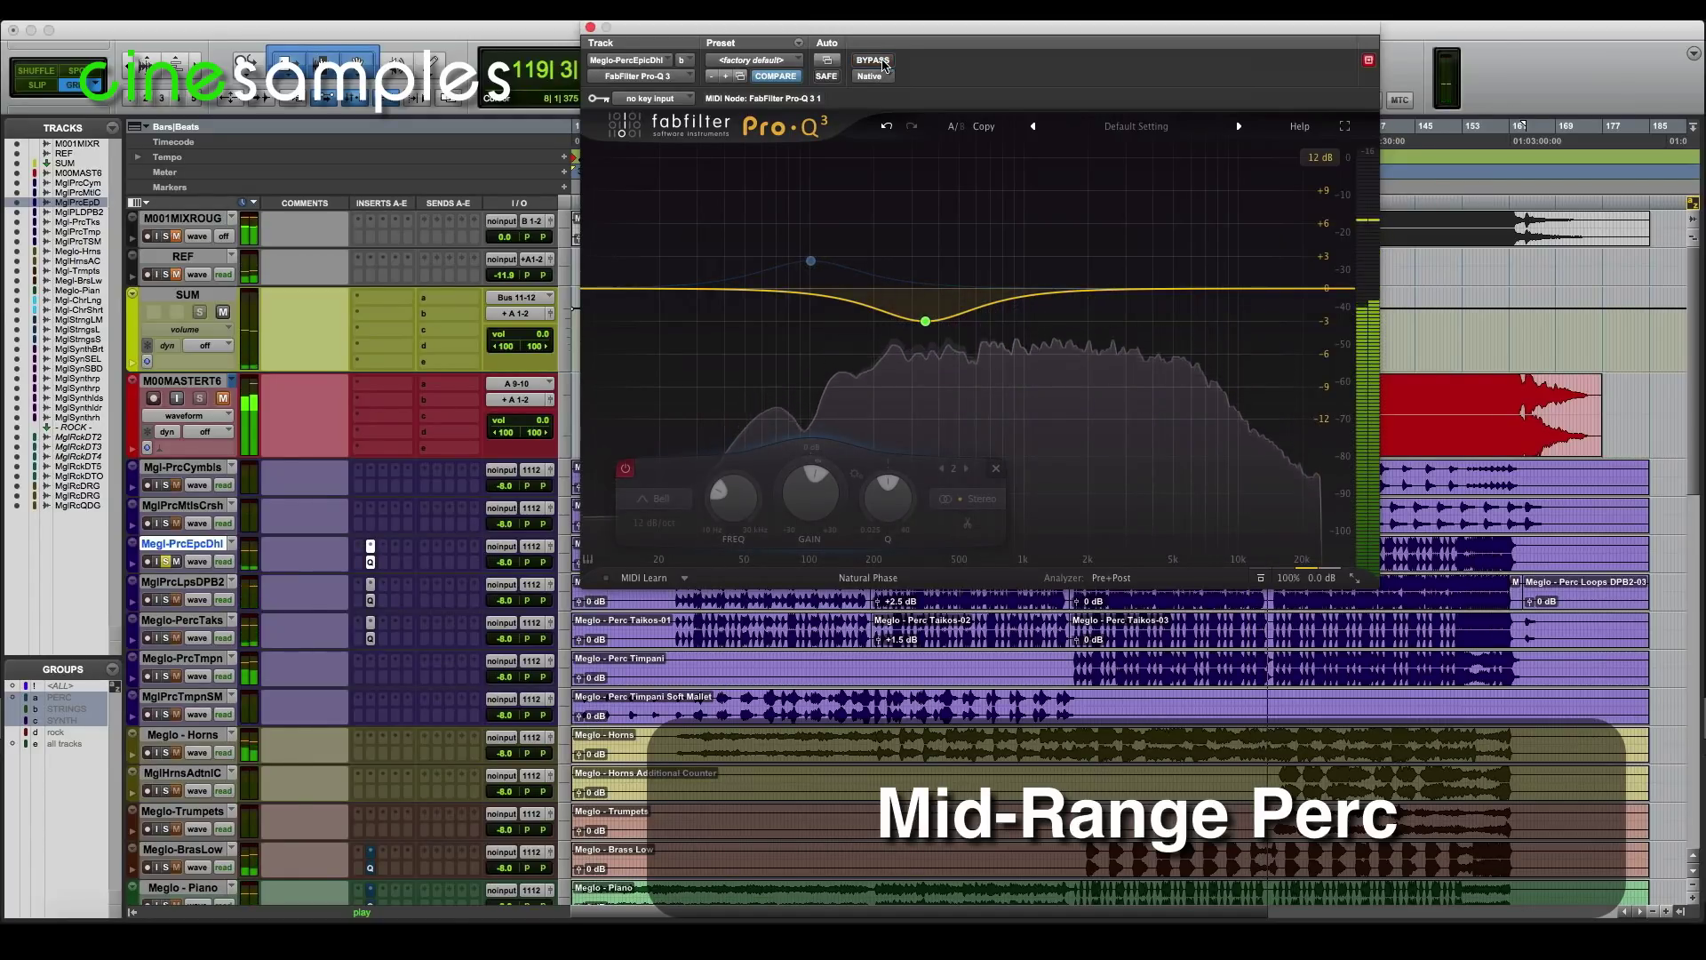
{"action": "key", "text": "space"}
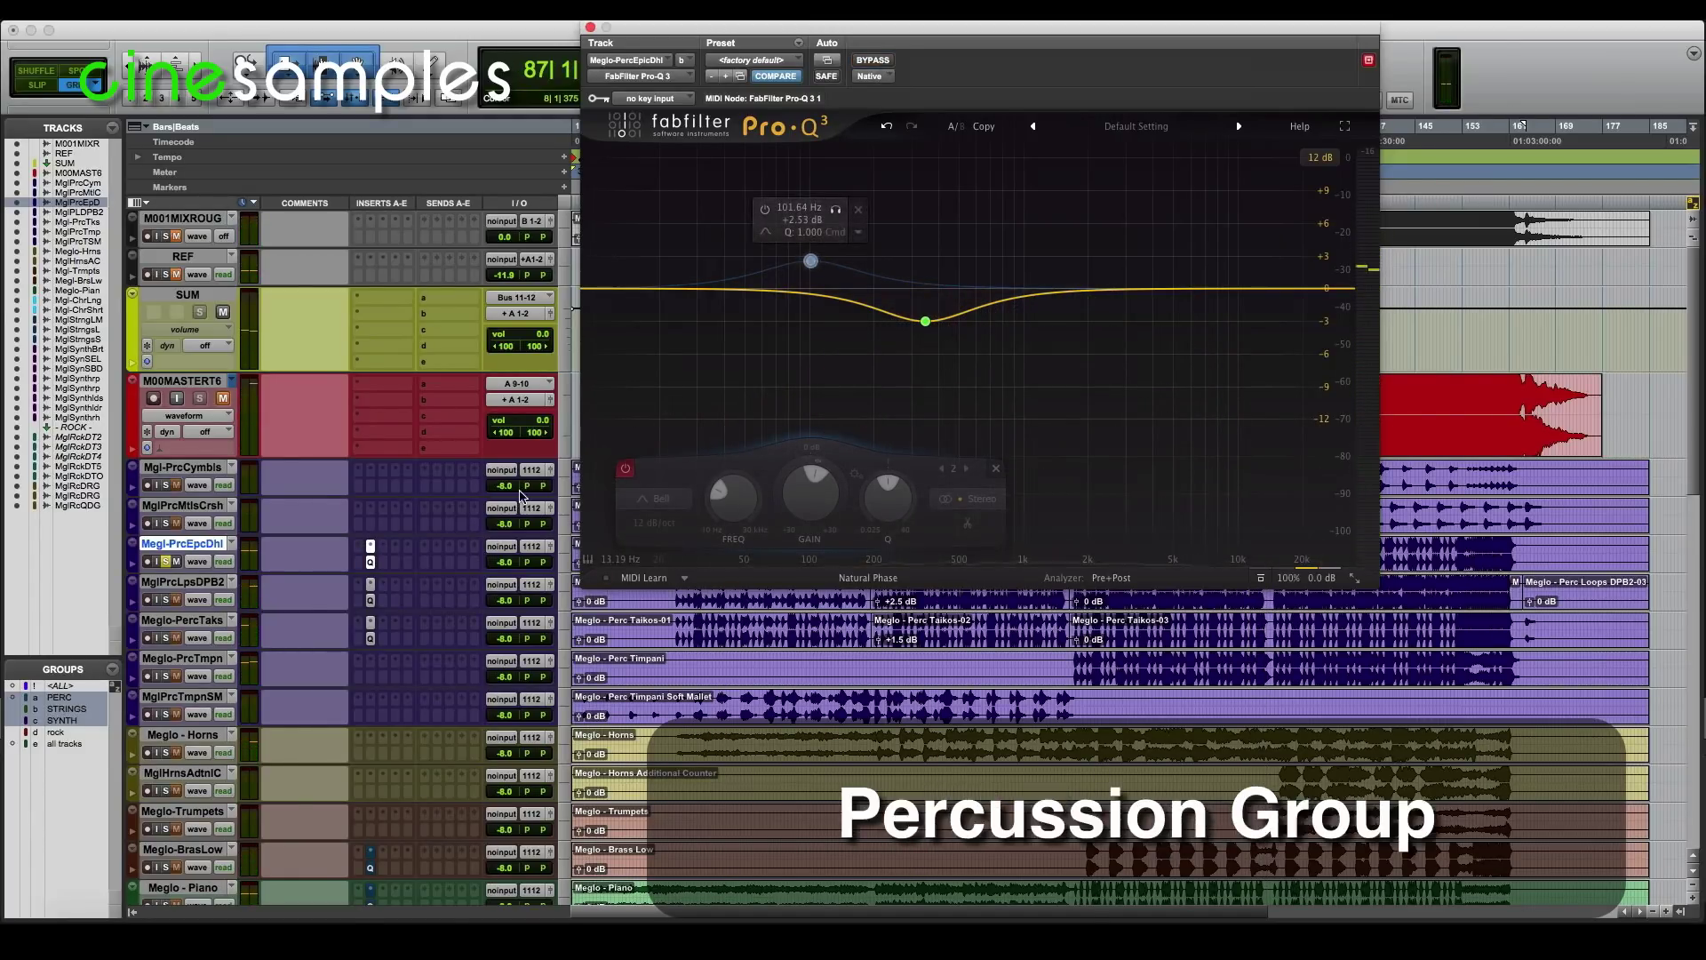
Solo the whole percussion group and play it from bar 87 with the Epic Dohl EQ active
{"action": "left_click", "coordinate": [166, 638]}
{"action": "key", "text": "space"}
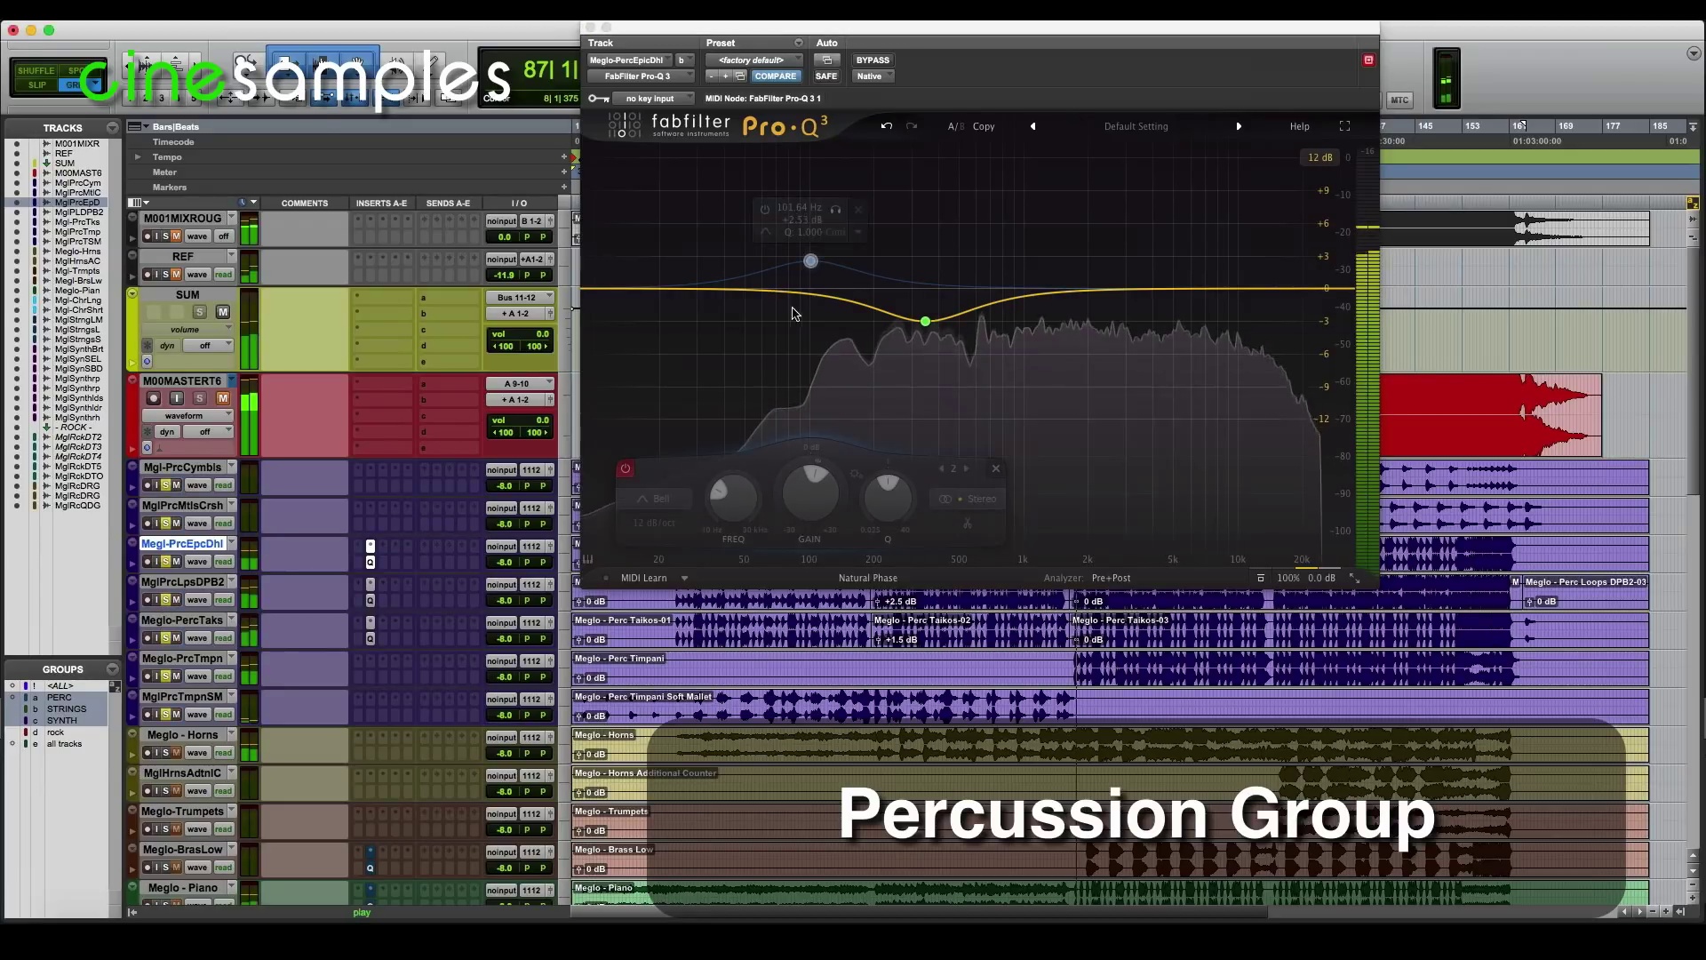
Compare the playing percussion group with the Epic Dohl EQ bypassed and active, and stop playback
{"action": "left_click", "coordinate": [890, 60]}
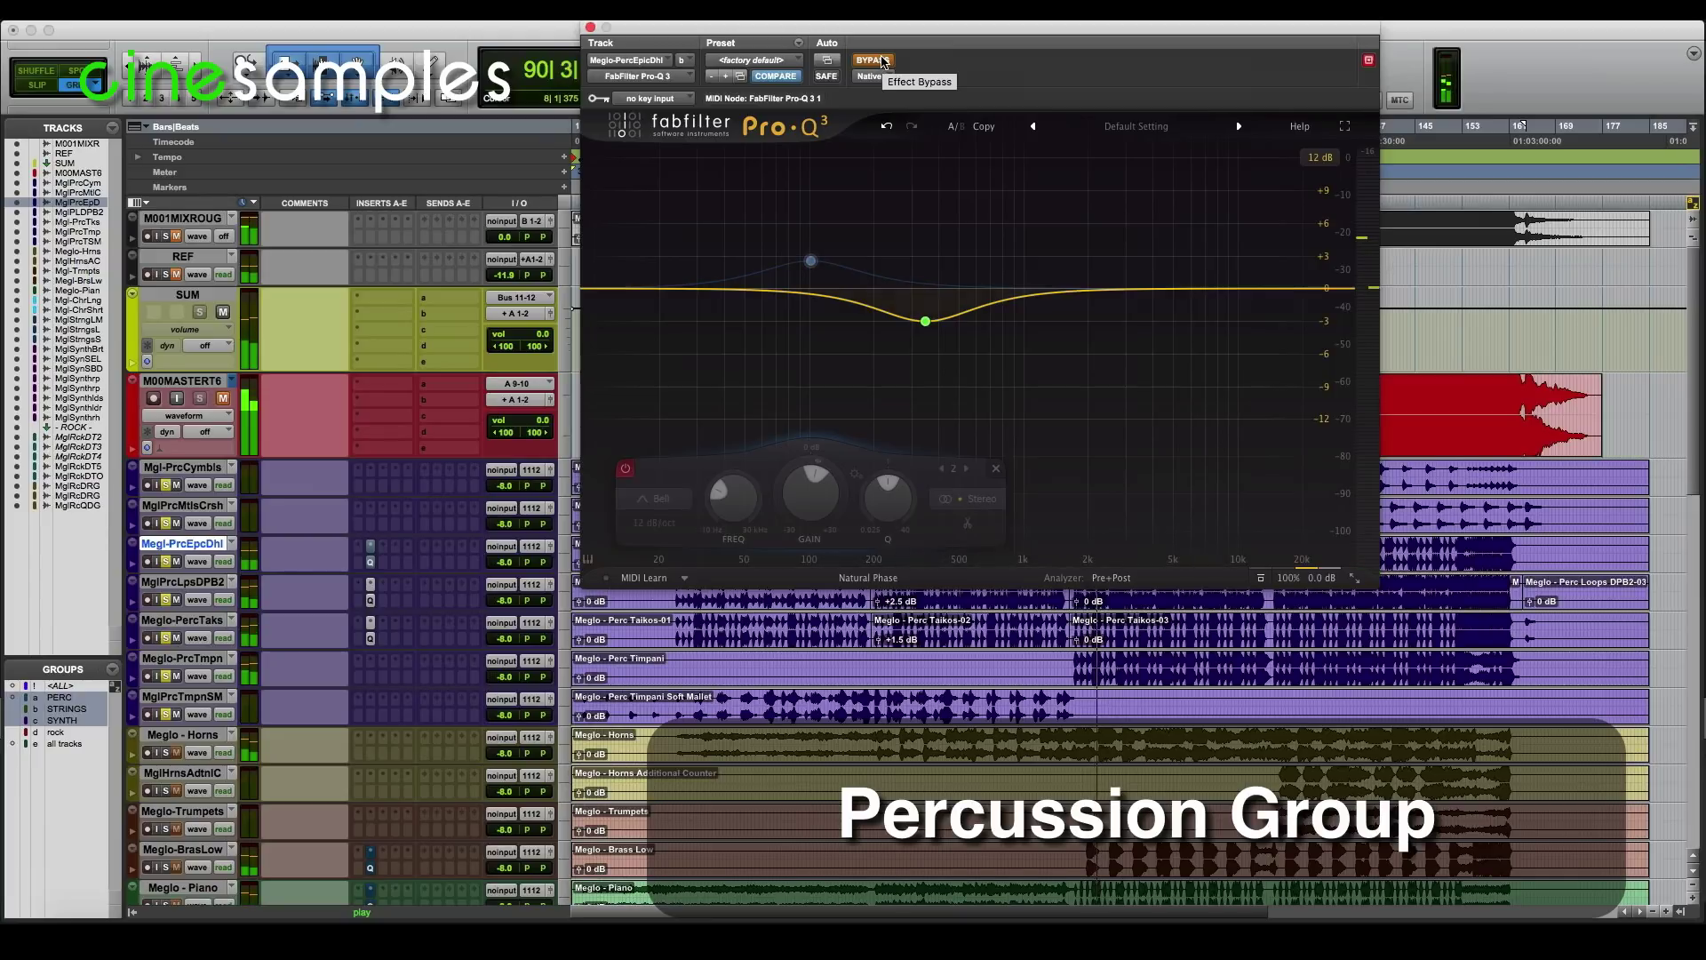
{"action": "left_click", "coordinate": [883, 60]}
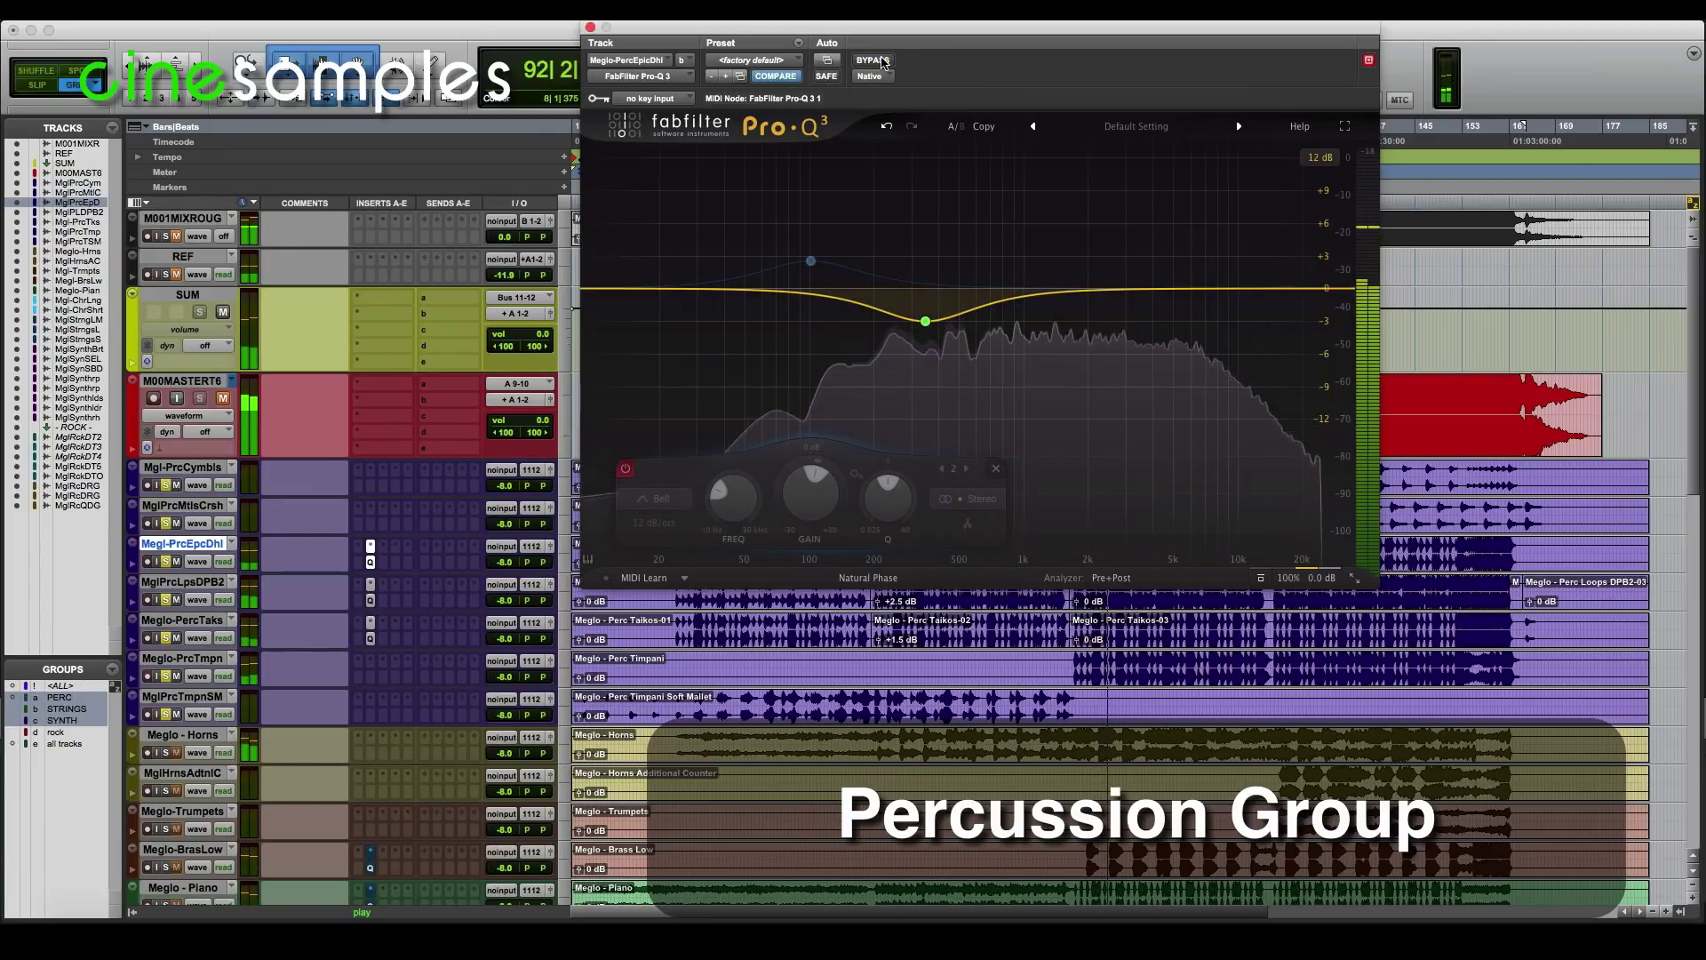
{"action": "left_click", "coordinate": [883, 61]}
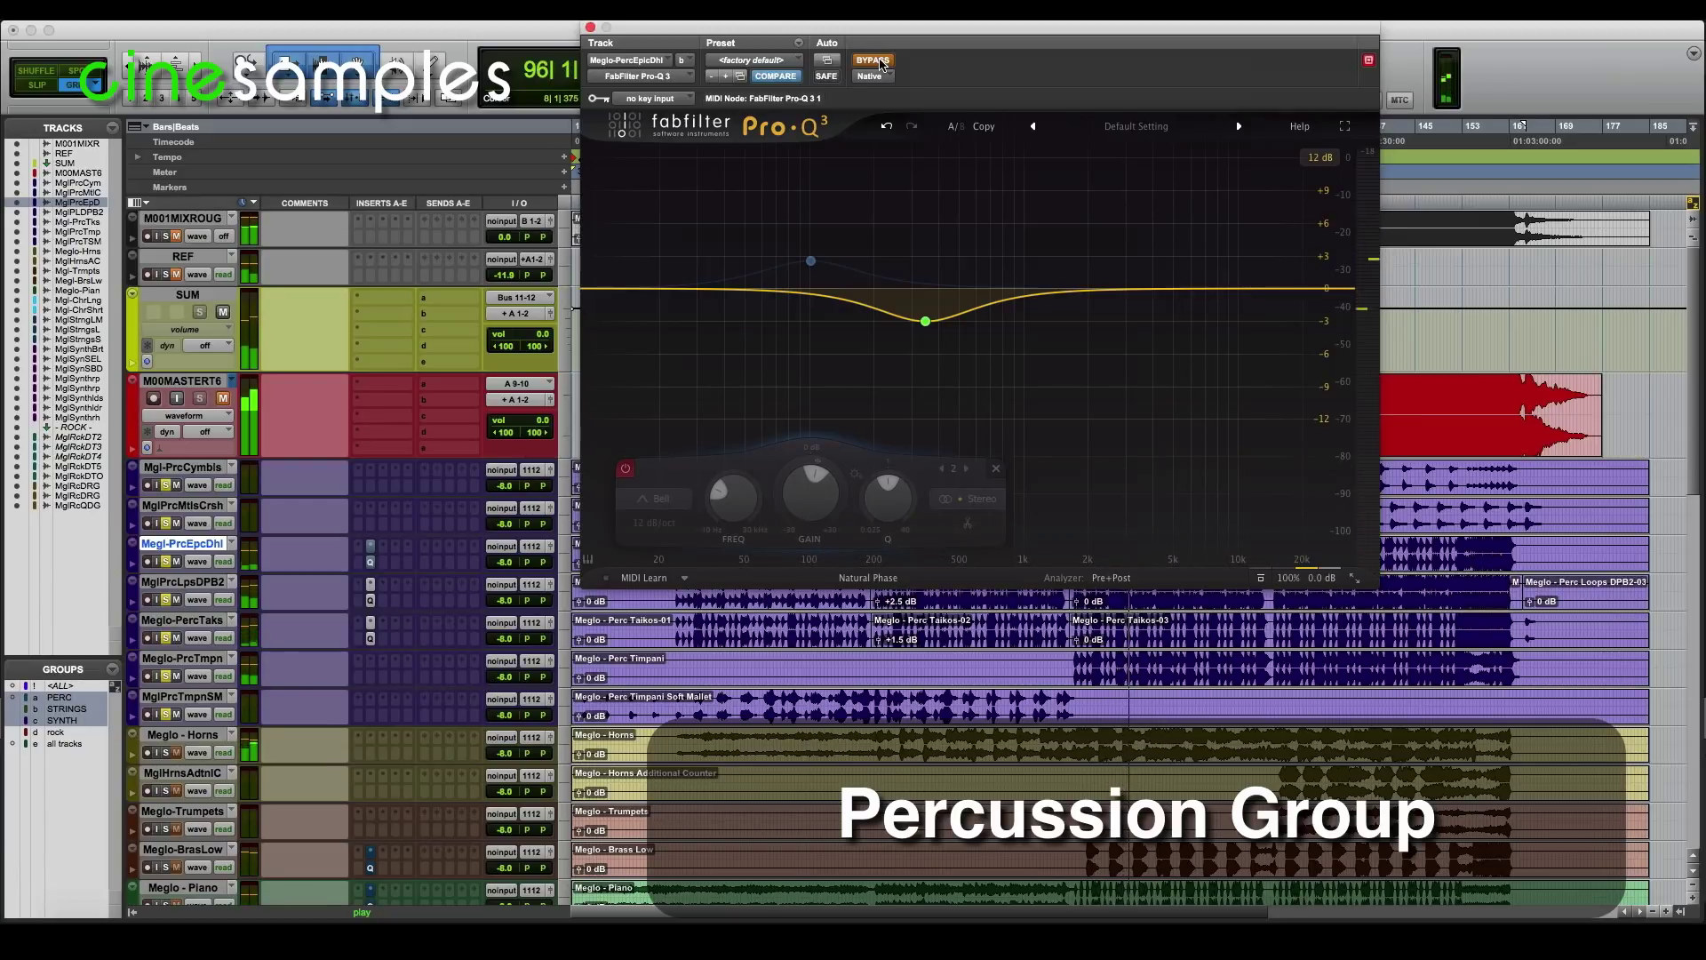
{"action": "left_click", "coordinate": [882, 60]}
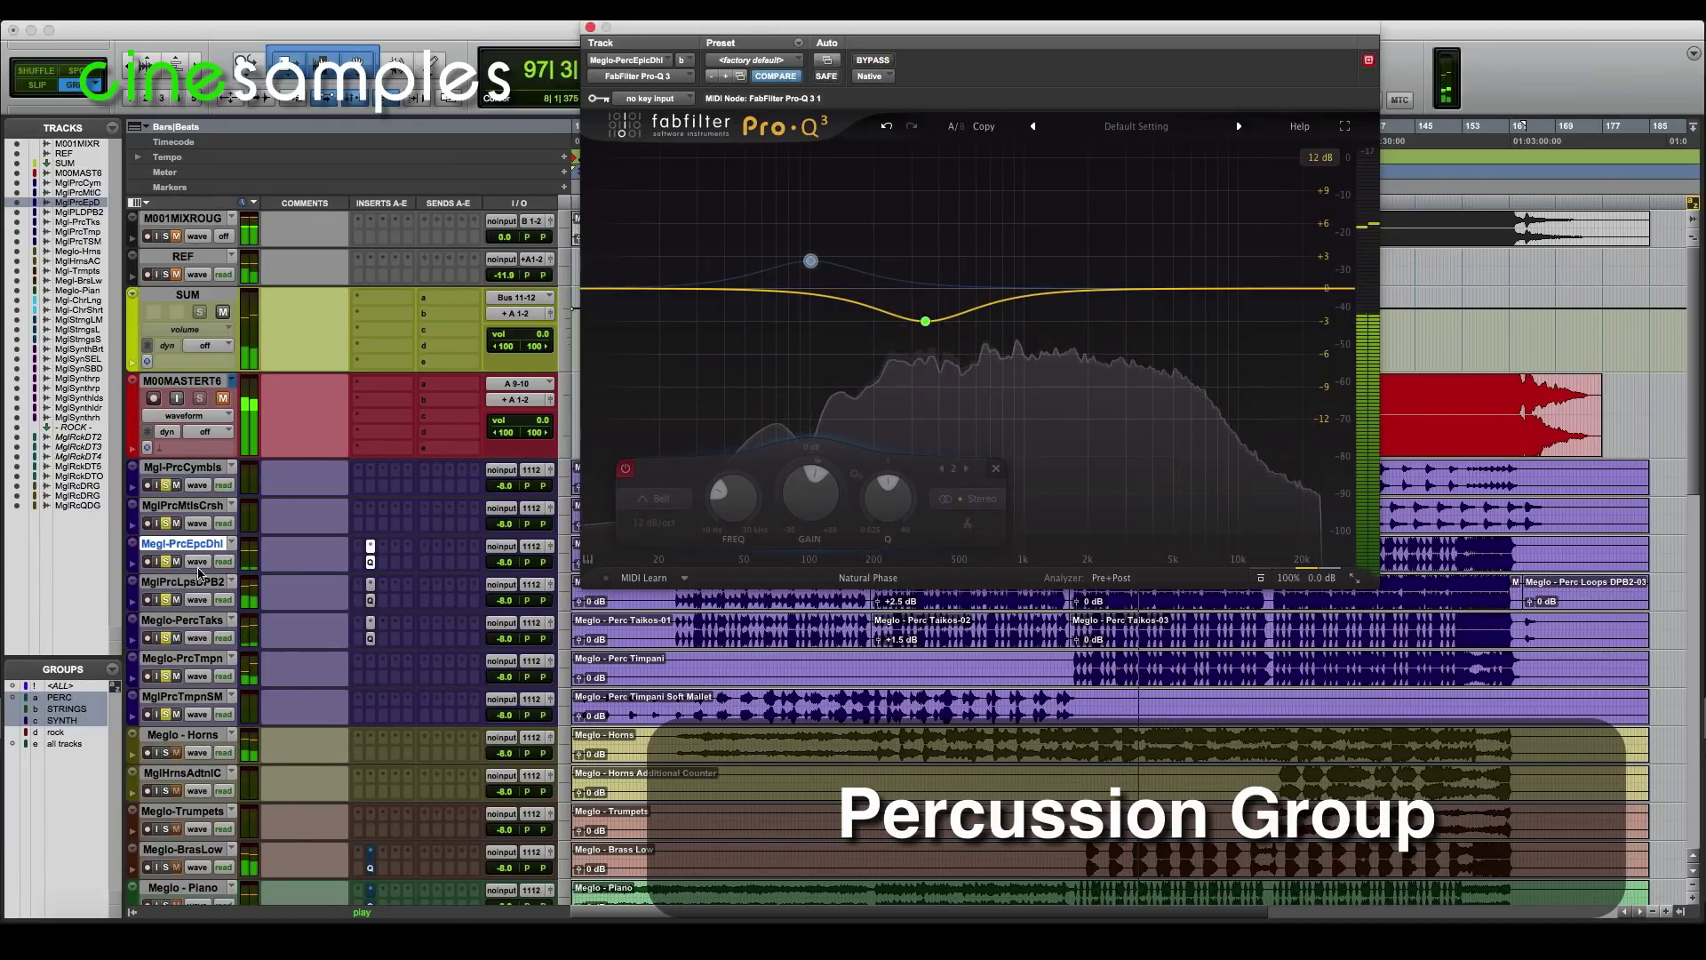
{"action": "key", "text": "space"}
Suspend the track groups, solo only the Epic Dohl track and play it from bar 87
{"action": "key", "text": "shift+super+g"}
{"action": "left_click", "coordinate": [166, 563]}
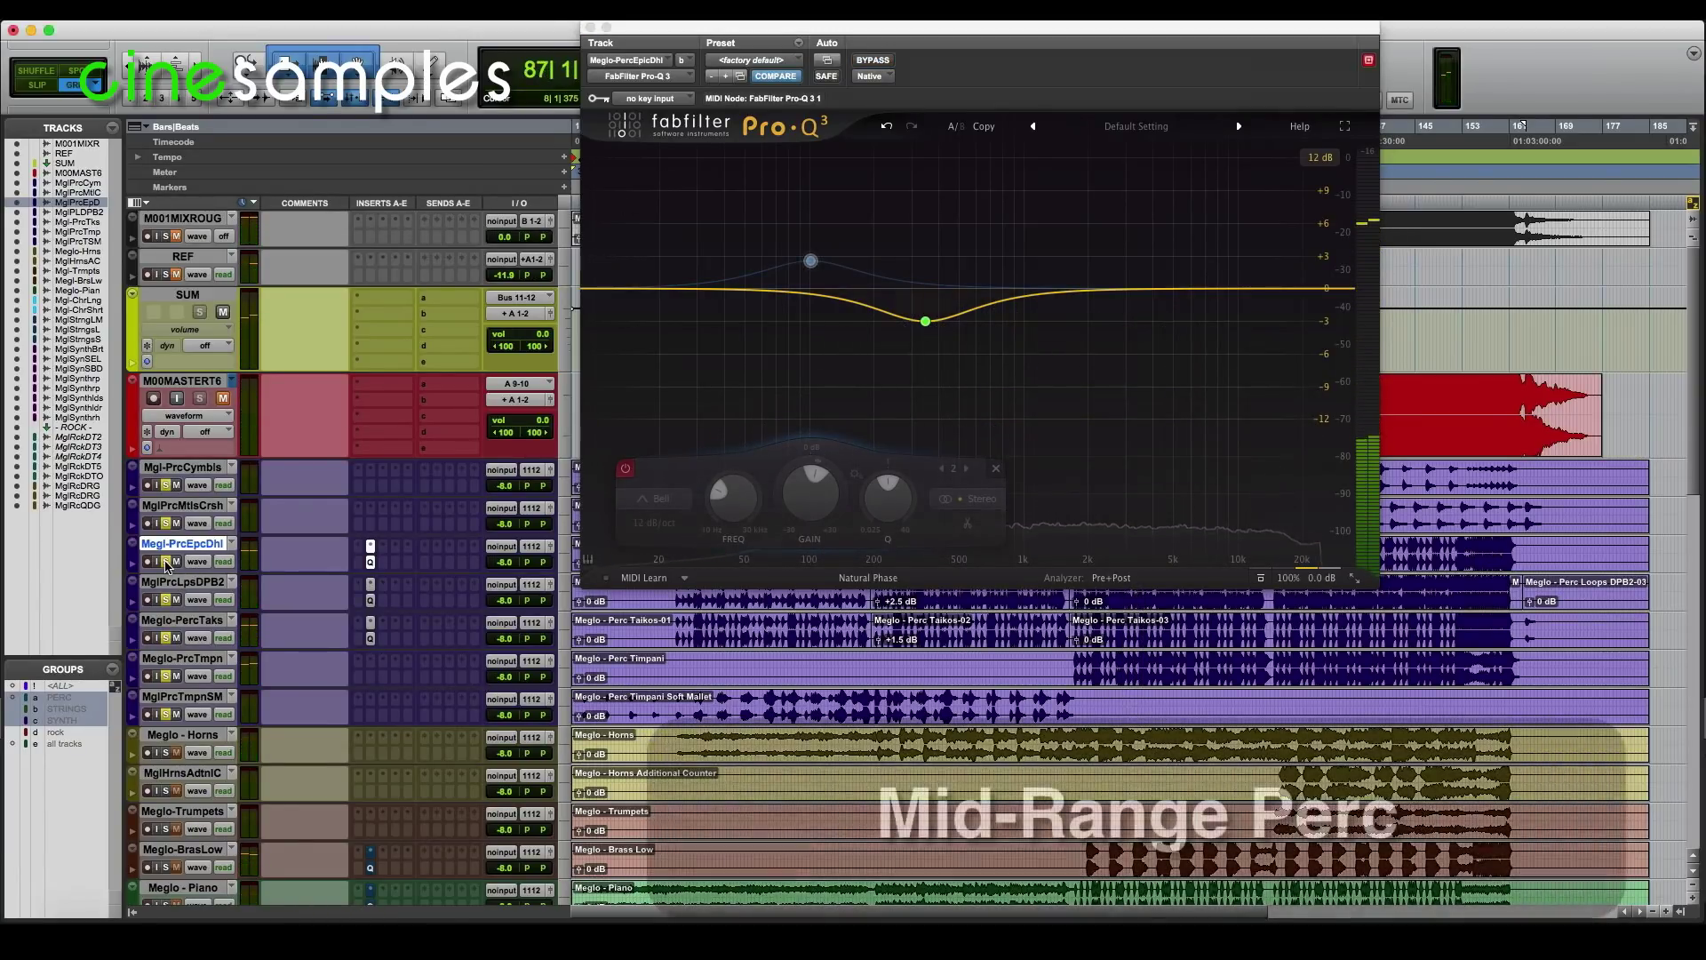
{"action": "key", "text": "space"}
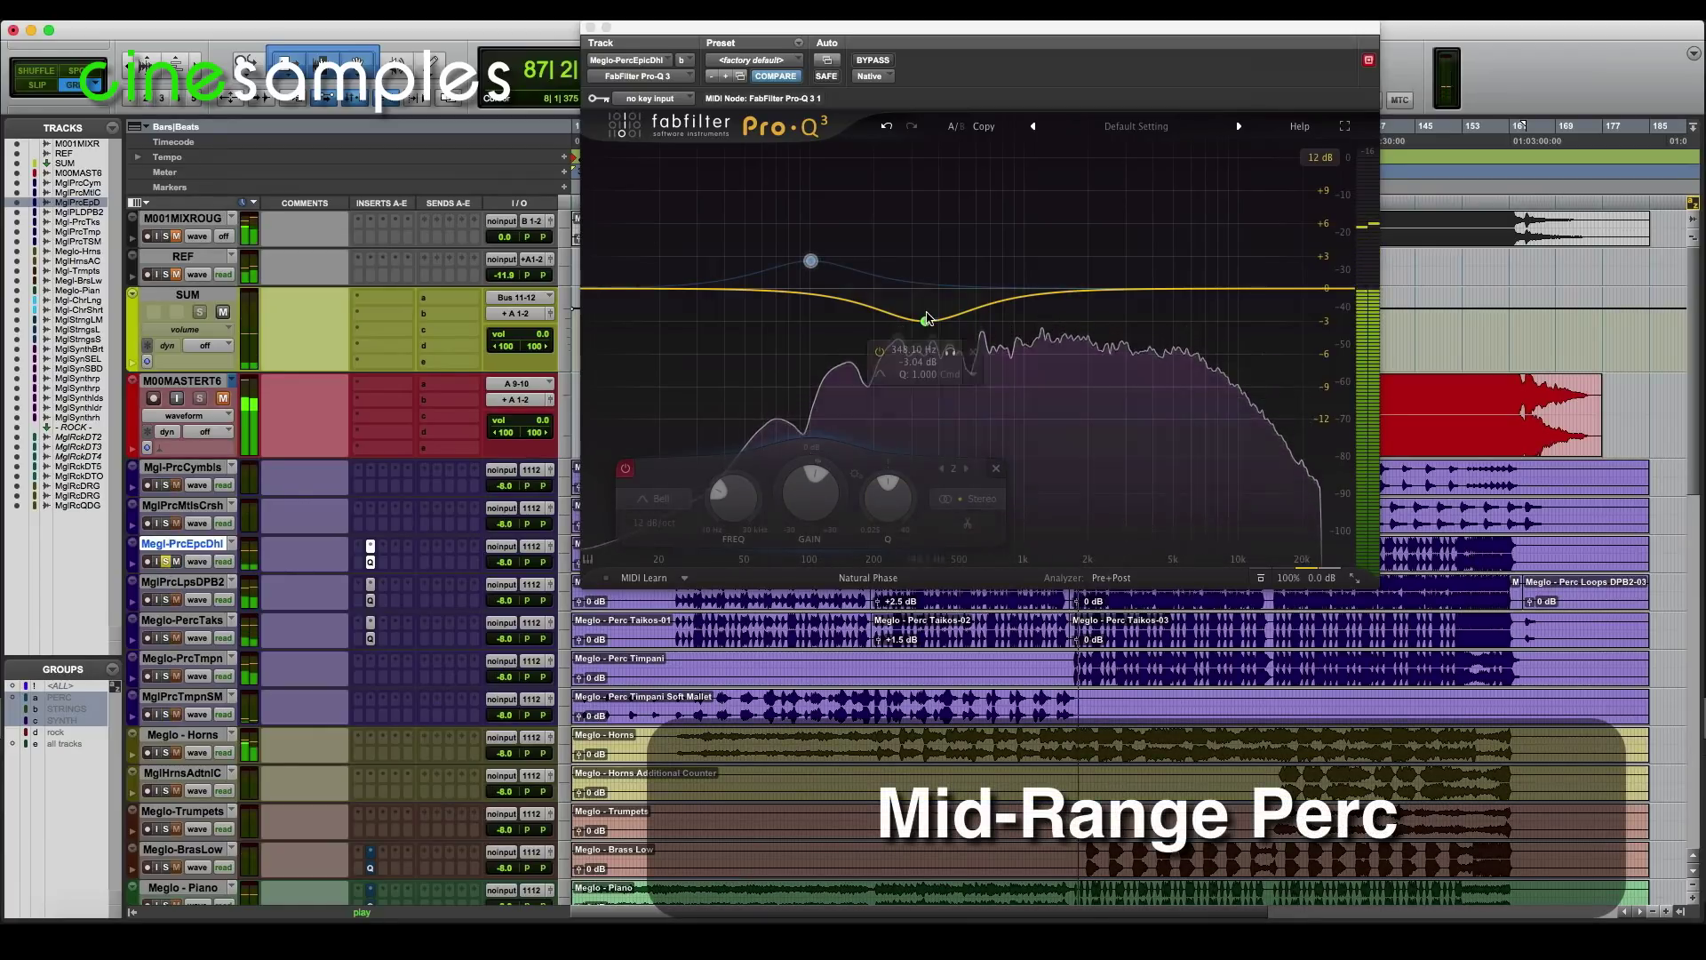
Sweep the mid-range cut in the Epic Dohl EQ deeper and set it to 341.52 Hz at -3.42 dB, stopping playback
{"action": "left_click_drag", "start_coordinate": [927, 319], "coordinate": [988, 421]}
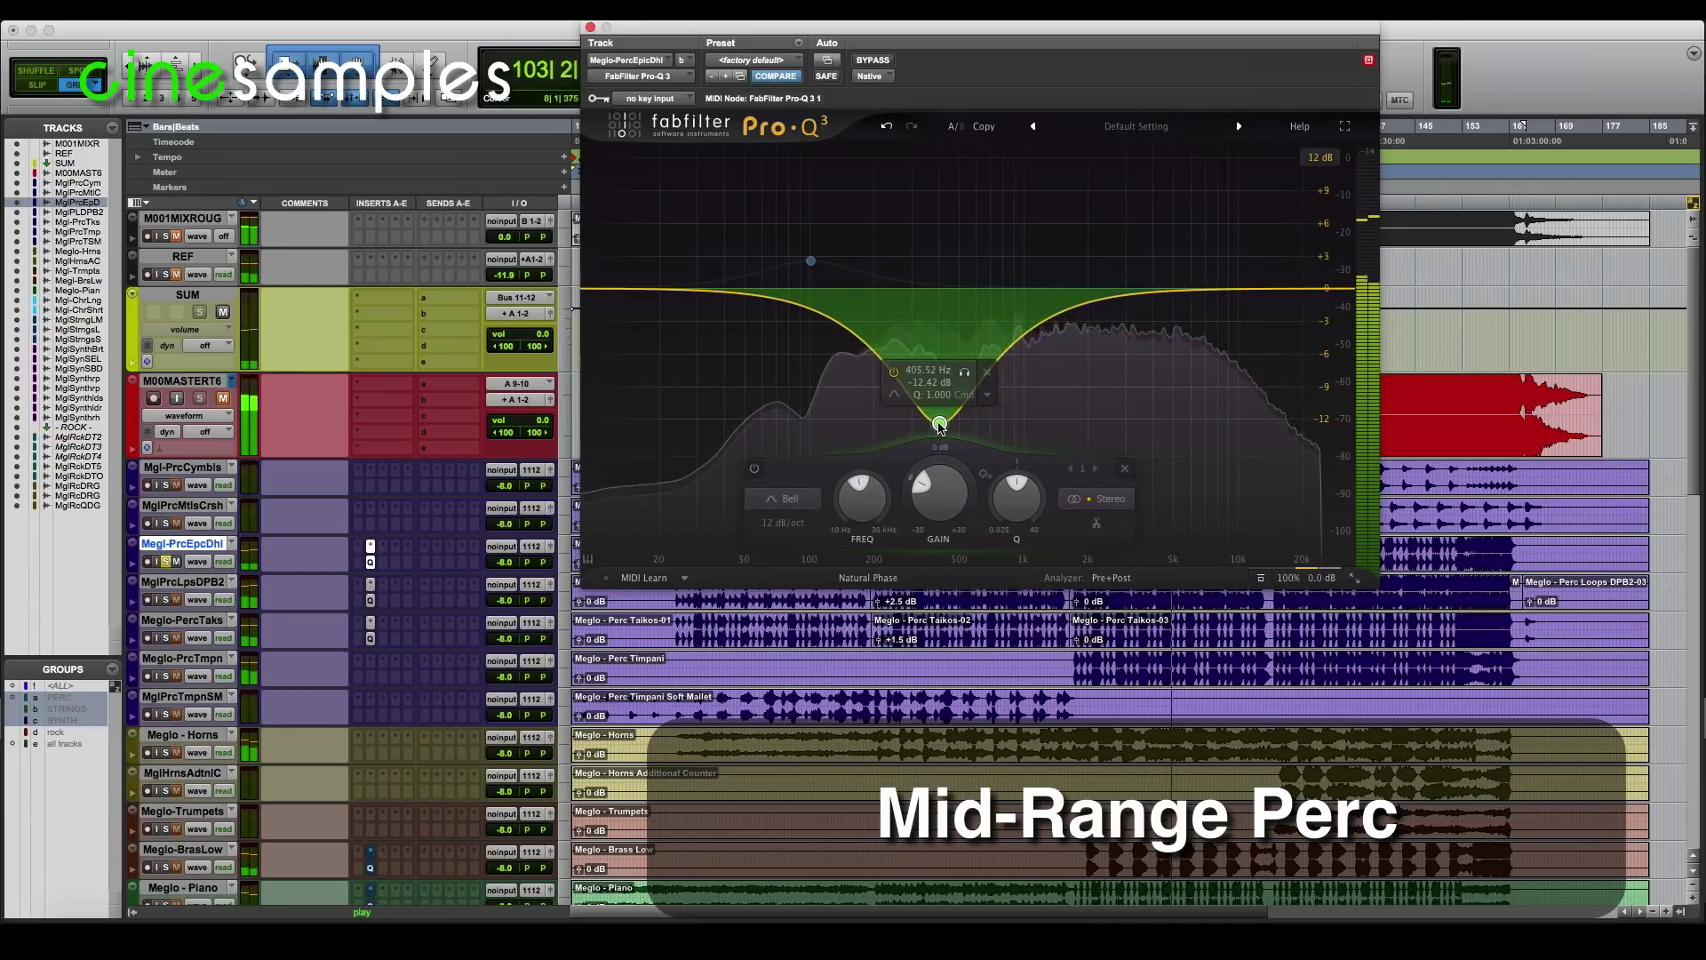
{"action": "mouse_move", "coordinate": [932, 427]}
{"action": "left_mouse_down"}
{"action": "mouse_move", "coordinate": [816, 419]}
{"action": "mouse_move", "coordinate": [925, 419]}
{"action": "left_mouse_up"}
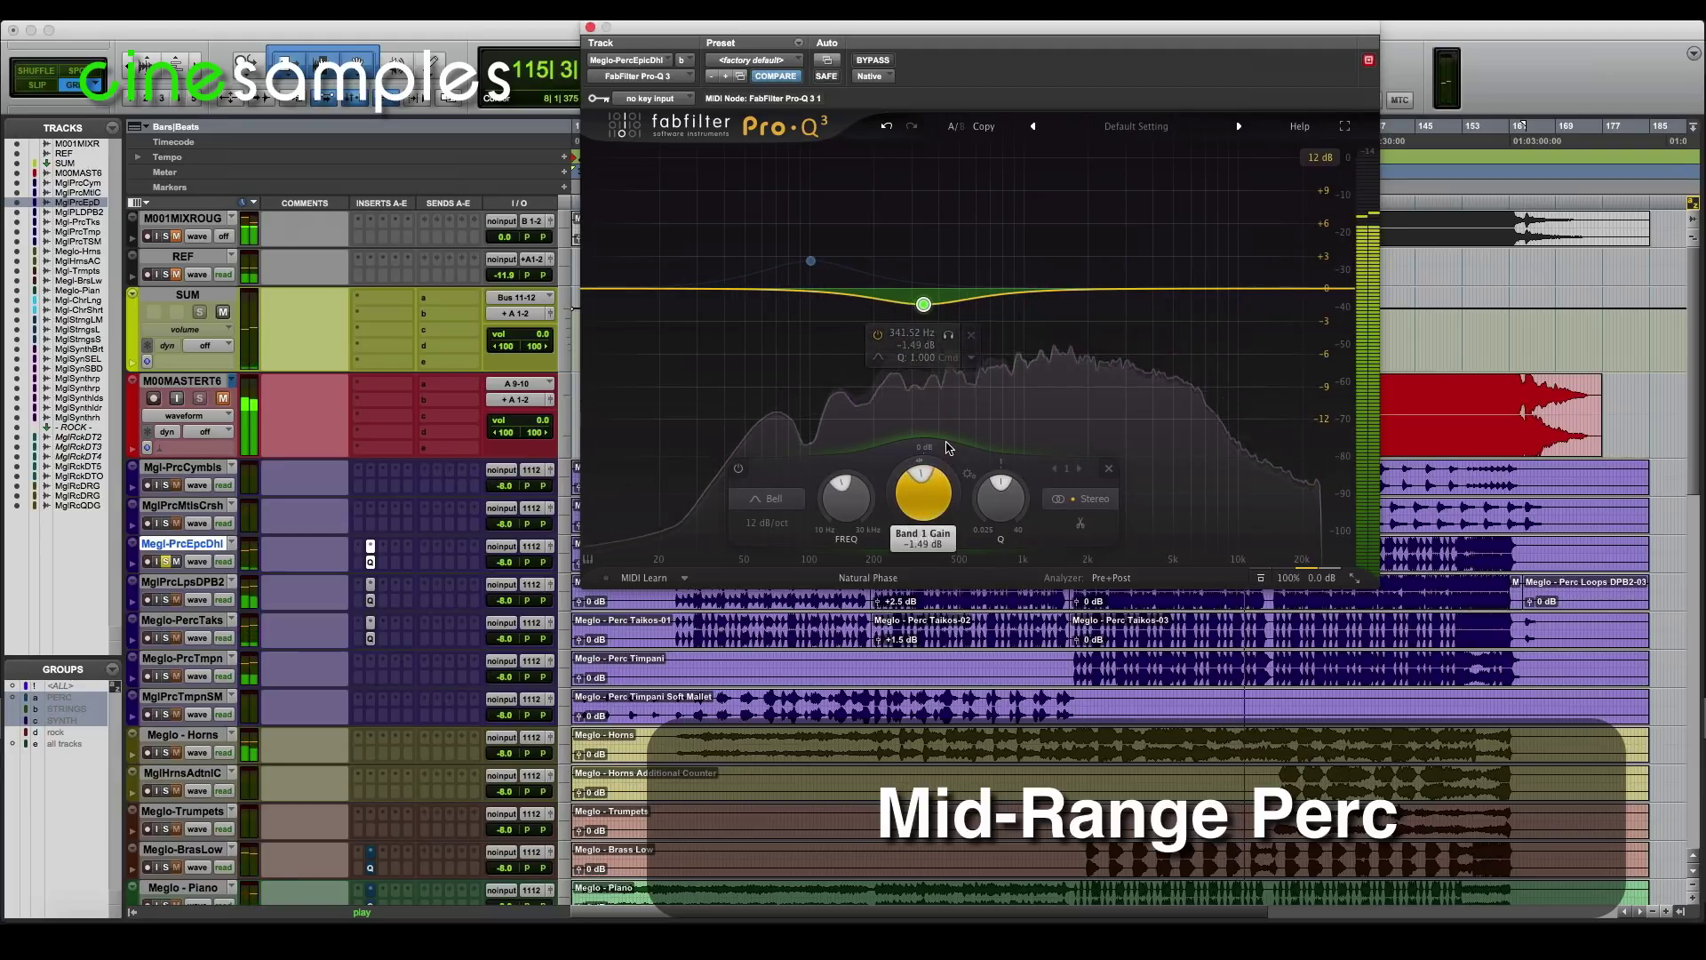
{"action": "left_click_drag", "start_coordinate": [948, 468], "coordinate": [947, 472]}
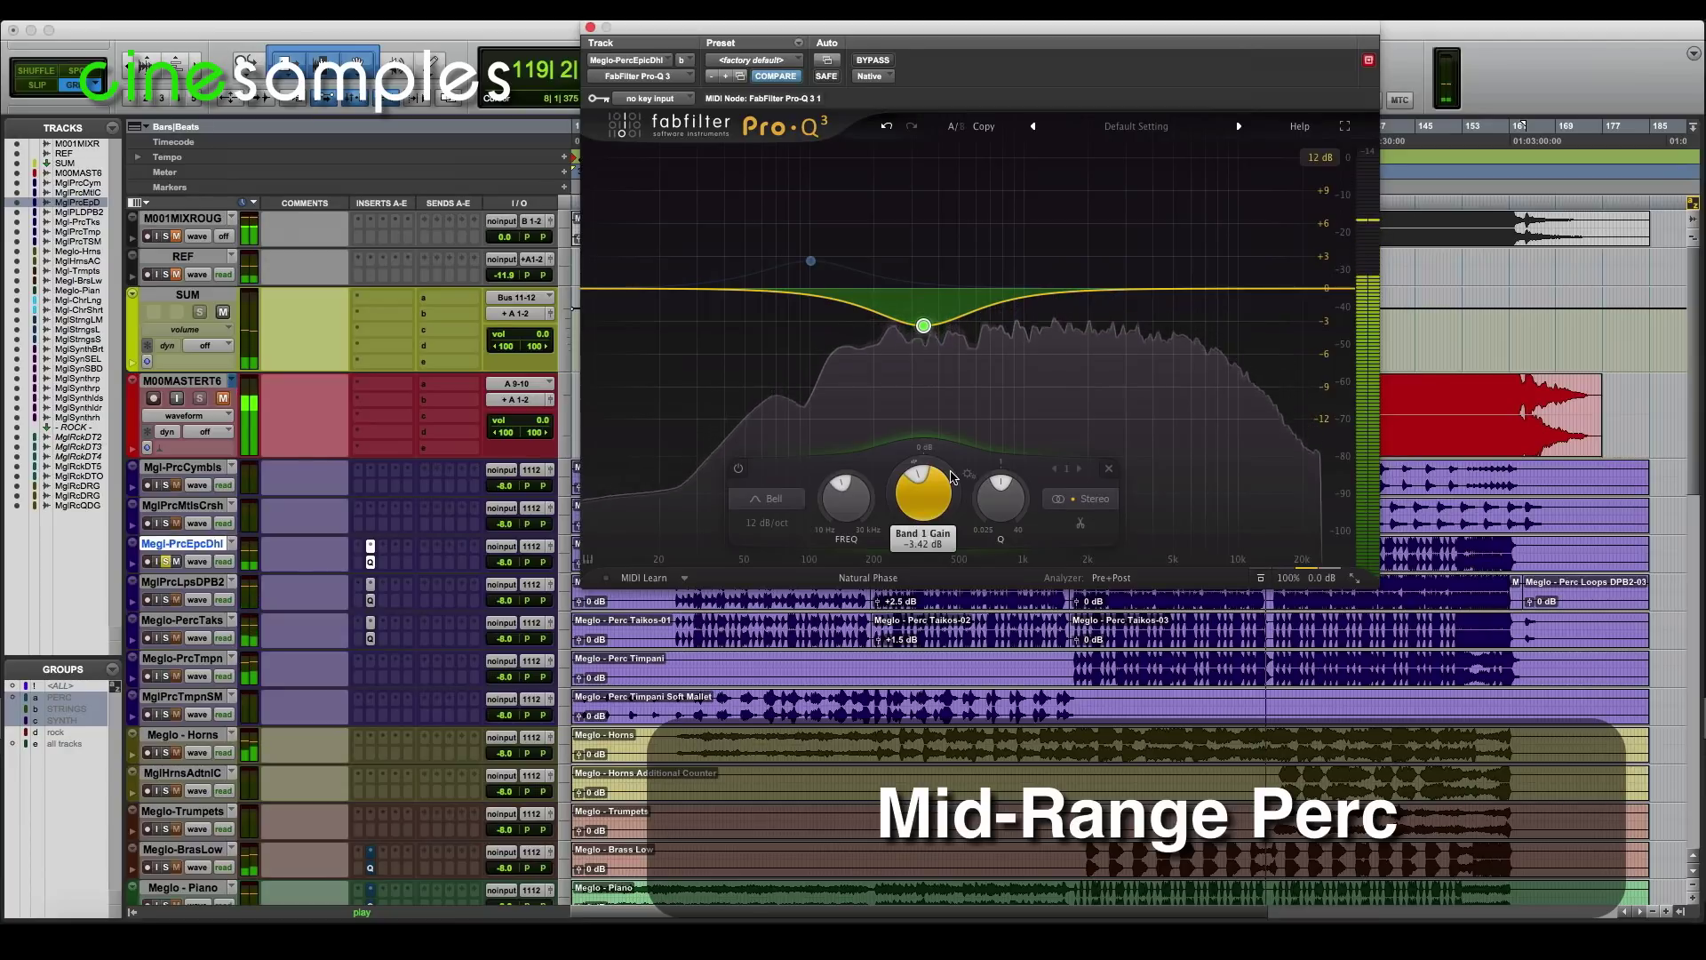
{"action": "key", "text": "space"}
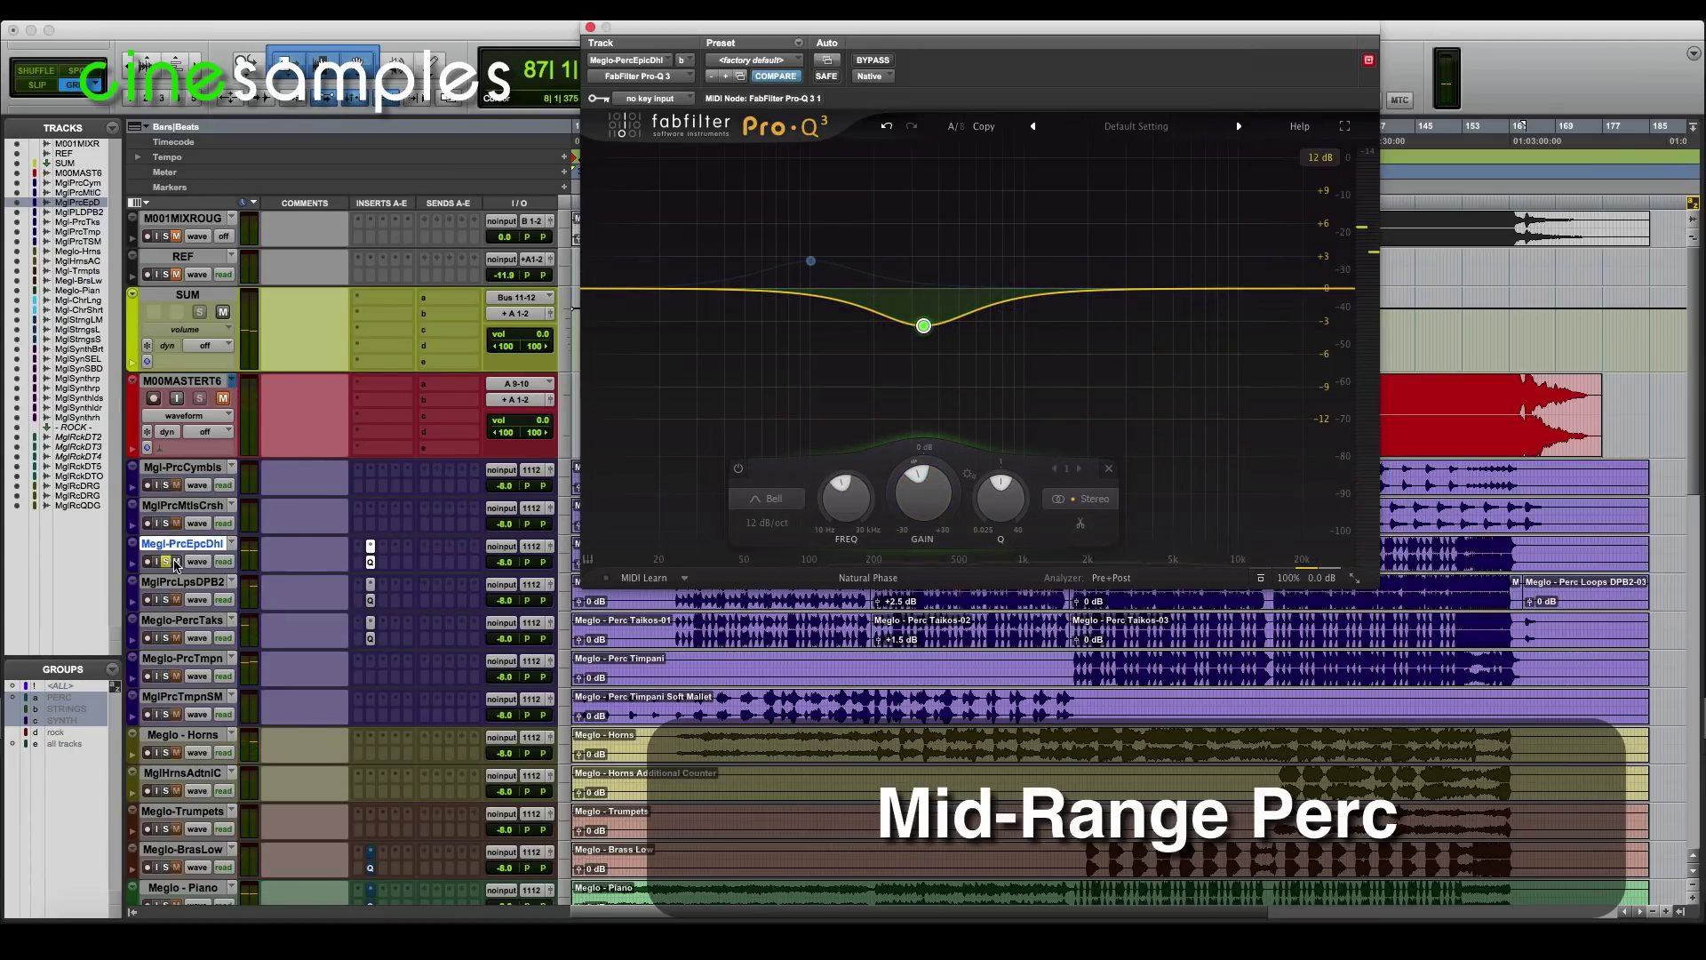
Play the whole percussion group in solo from bar 87 and trim the Epic Dohl's 341.52 Hz cut to -2.89 dB
{"action": "left_click", "coordinate": [165, 602]}
{"action": "key", "text": "space"}
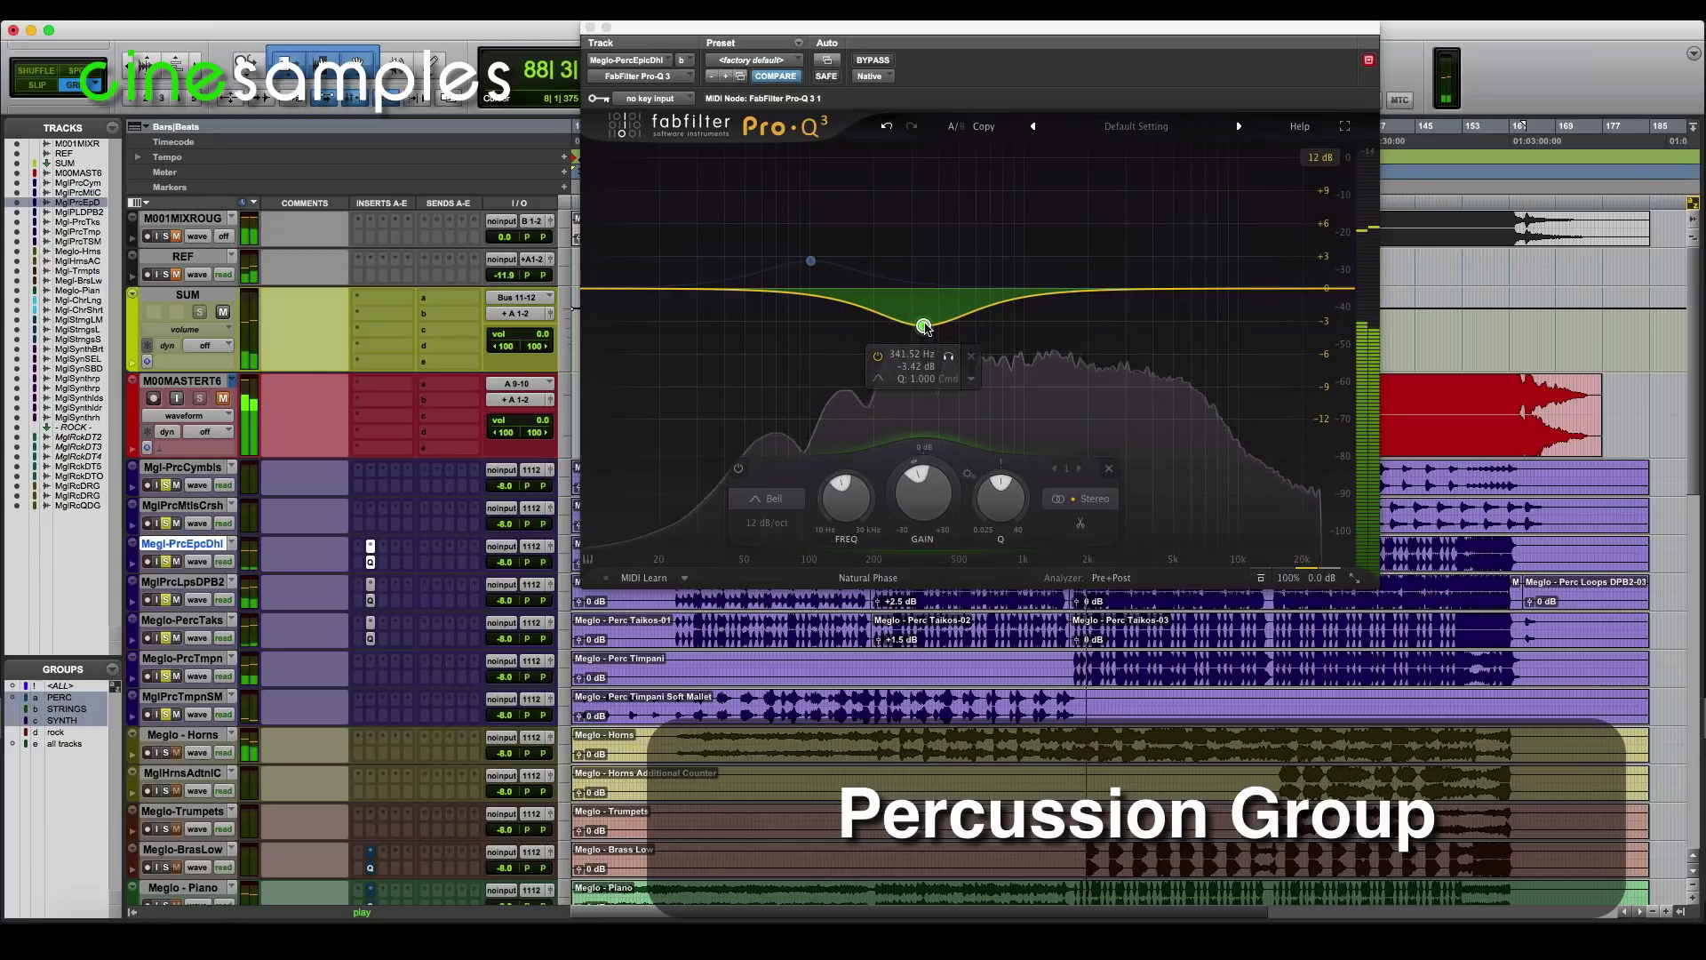
{"action": "mouse_move", "coordinate": [929, 493]}
{"action": "left_mouse_down"}
{"action": "mouse_move", "coordinate": [947, 466]}
{"action": "mouse_move", "coordinate": [945, 507]}
{"action": "left_mouse_up"}
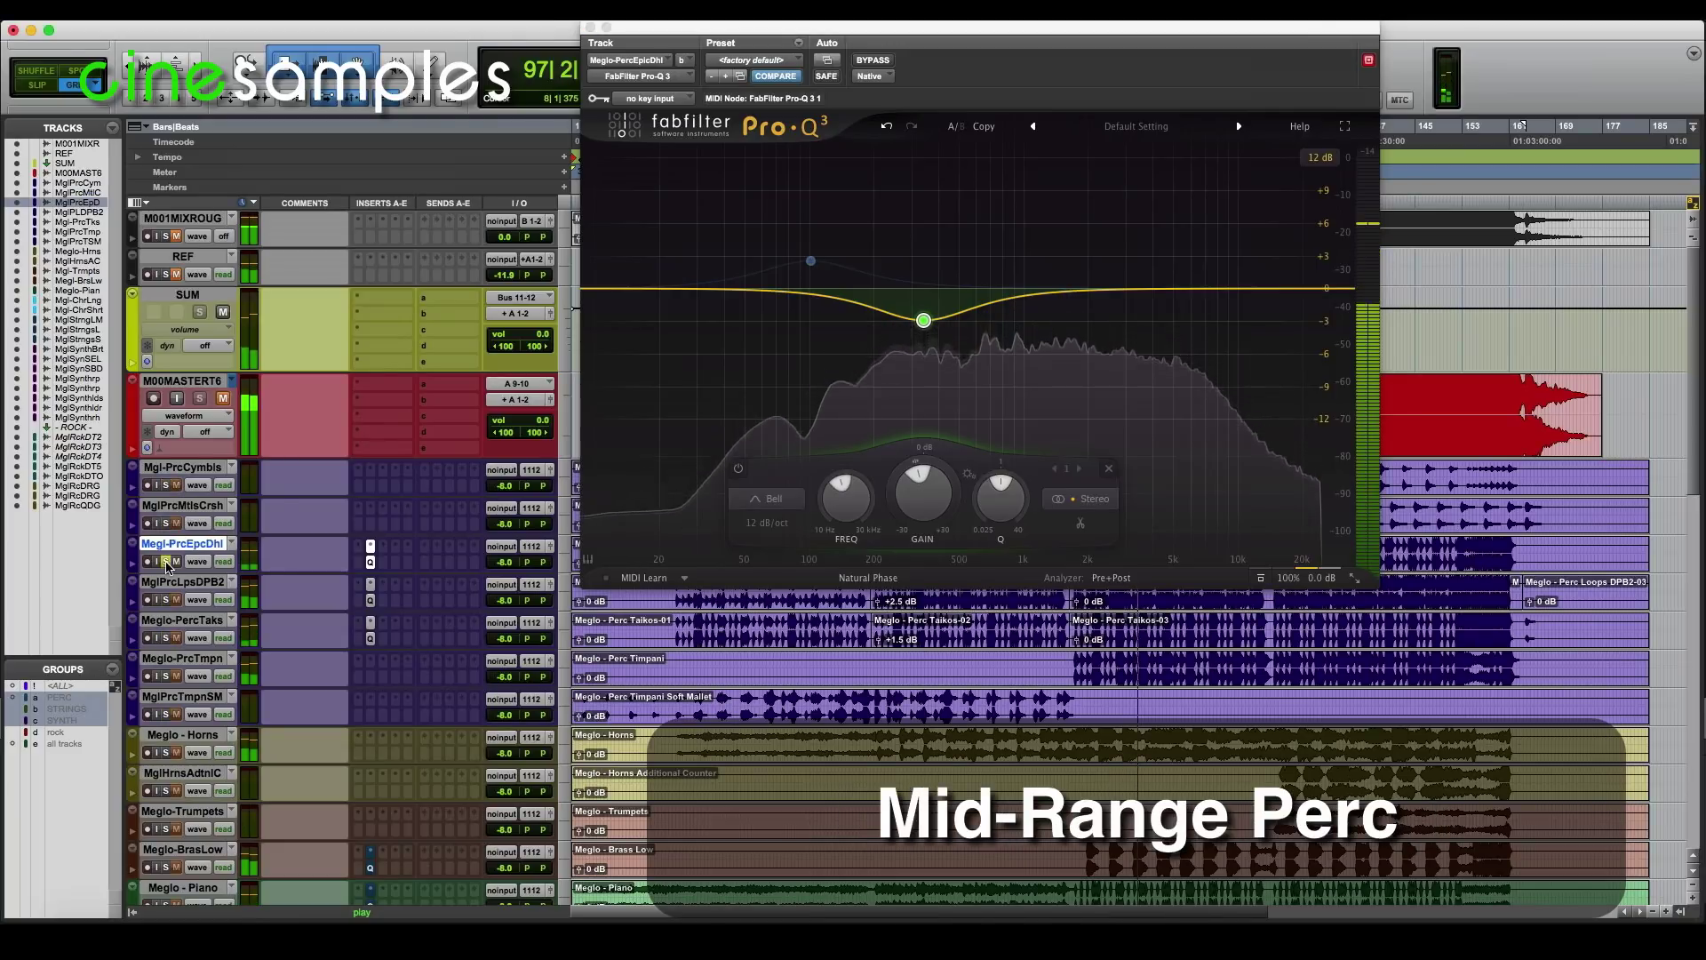
With only the Epic Dohl soloed, switch its 101.64 Hz bell boost back on and set the gain to +3.38 dB
{"action": "left_click", "coordinate": [809, 263]}
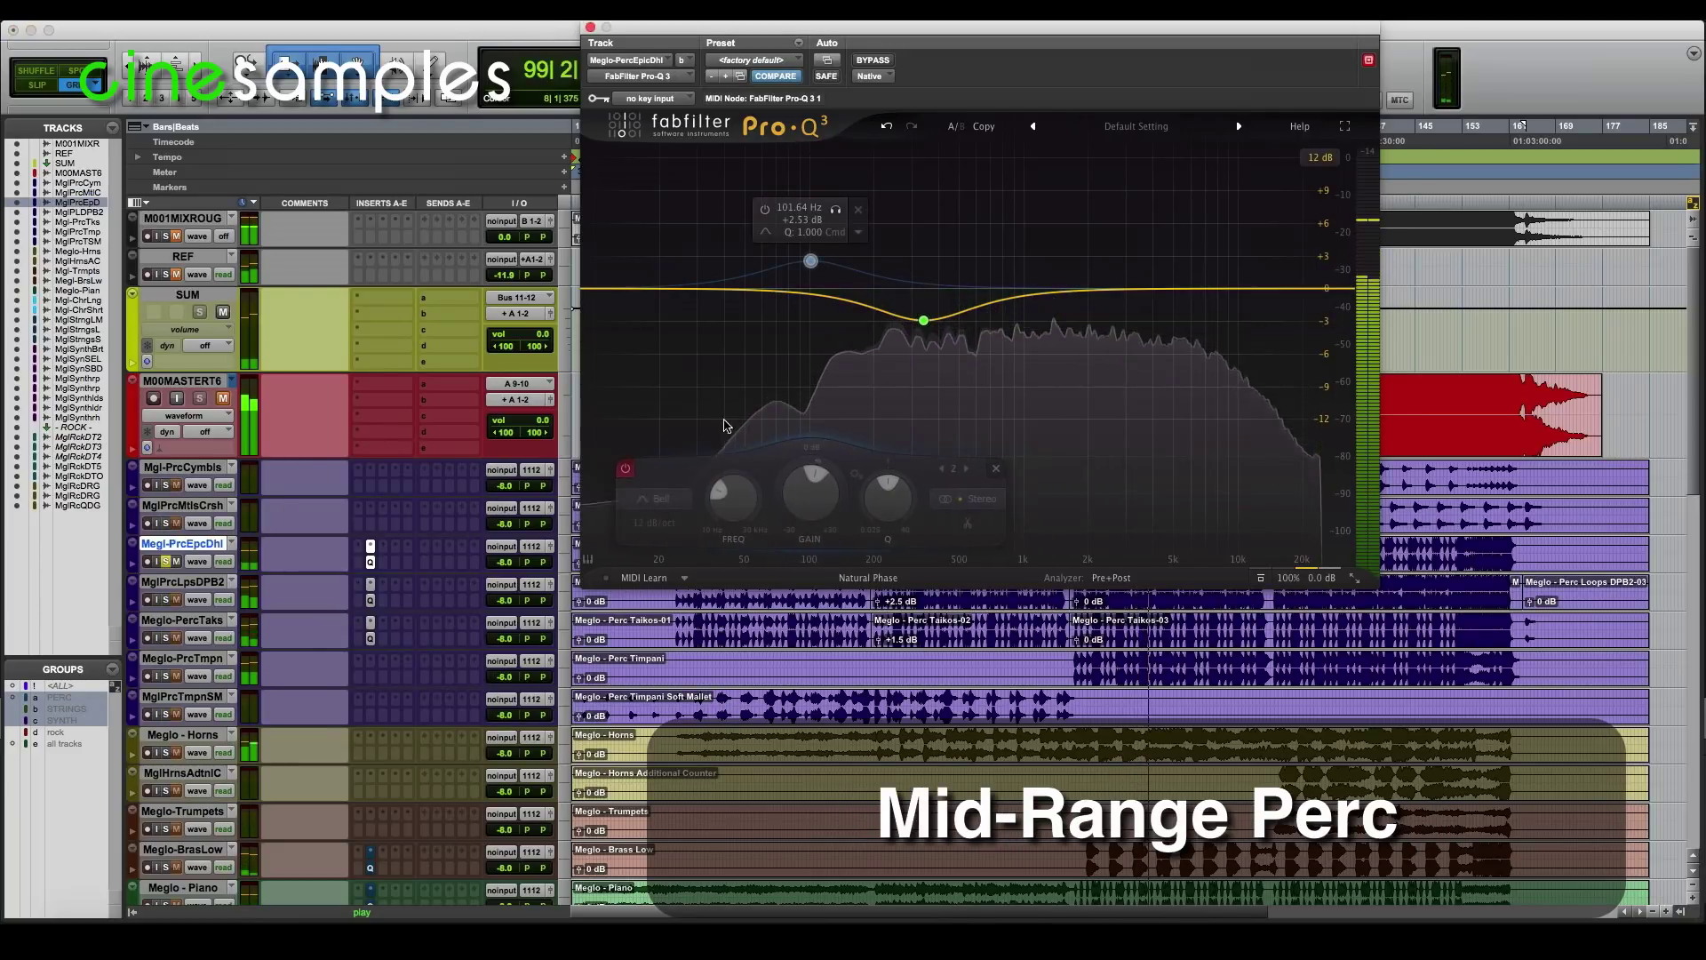
{"action": "left_click", "coordinate": [626, 470]}
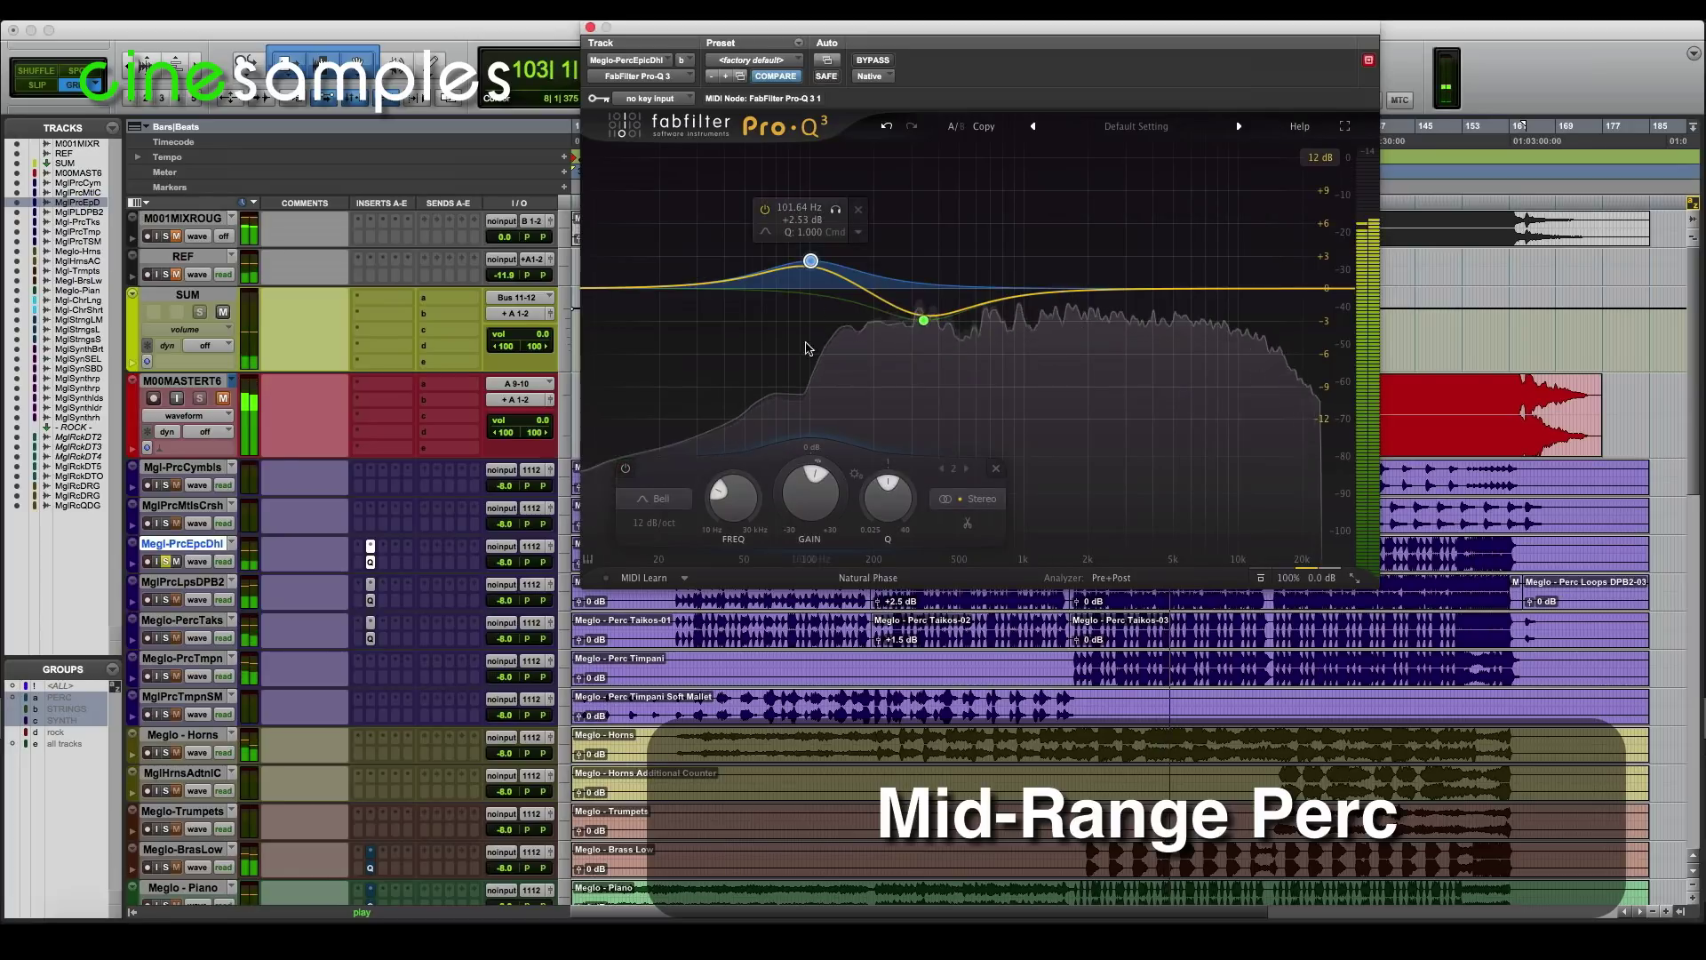
{"action": "left_click_drag", "start_coordinate": [810, 260], "coordinate": [810, 178]}
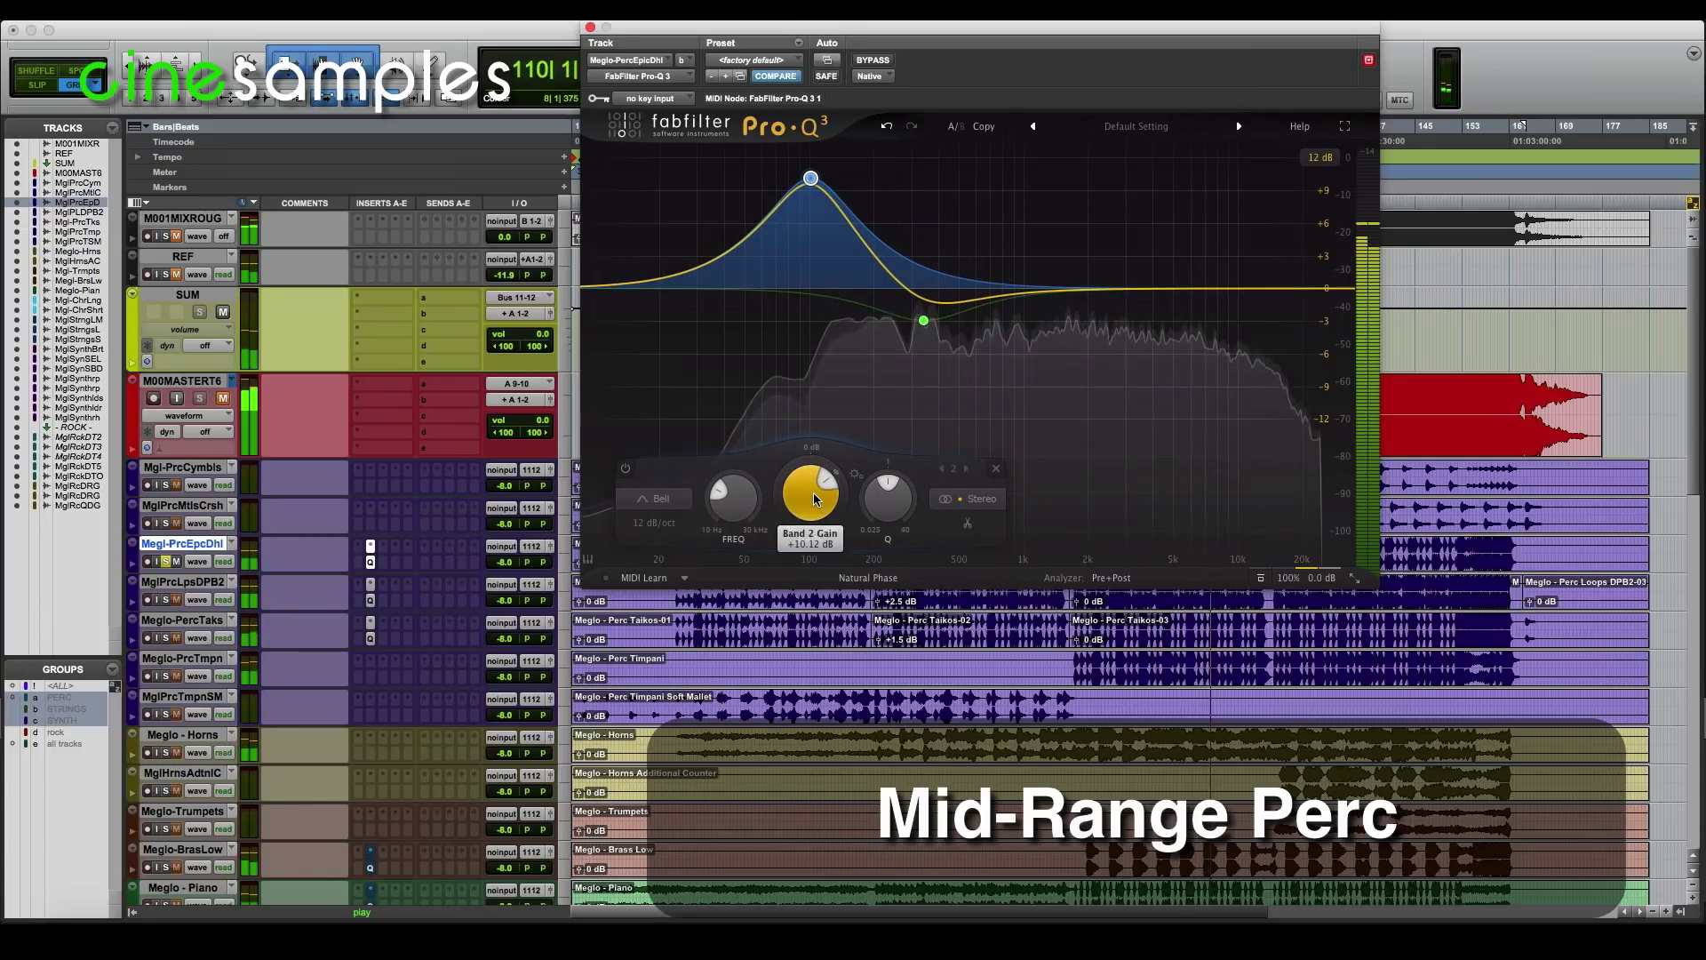
{"action": "left_click_drag", "start_coordinate": [814, 499], "coordinate": [797, 568]}
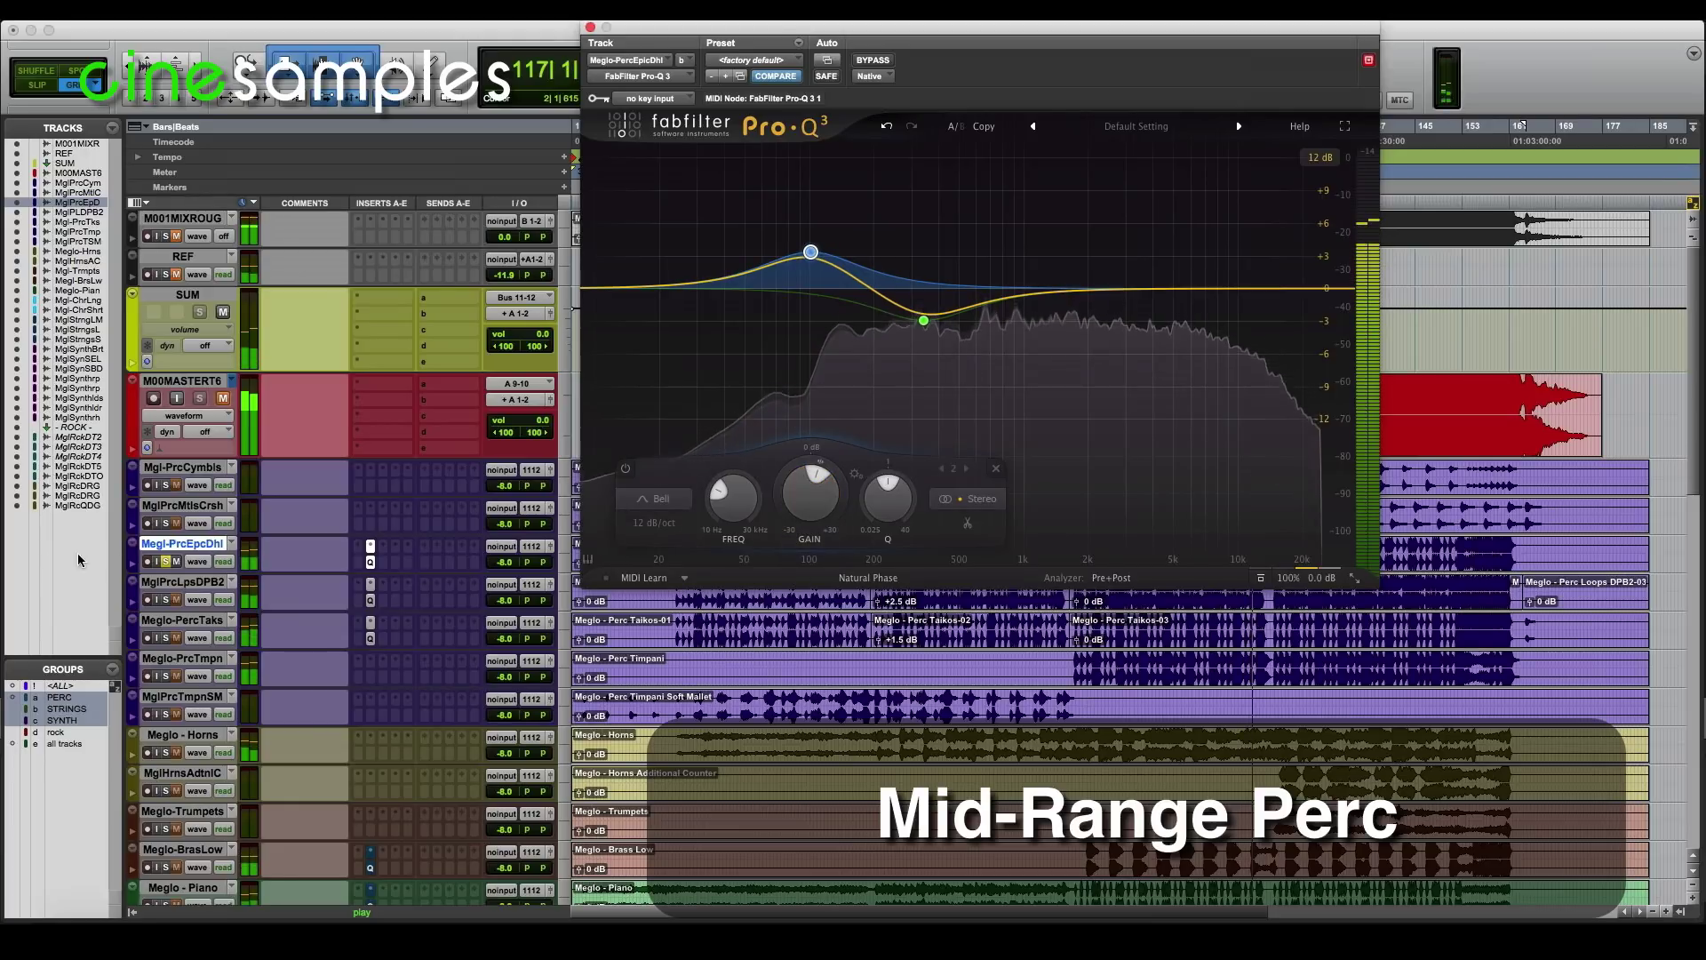
Play the percussion group in solo from bar 87, exaggerate the Epic Dohl's 101.64 Hz boost and settle its gain just under +3 dB
{"action": "left_click", "coordinate": [166, 600]}
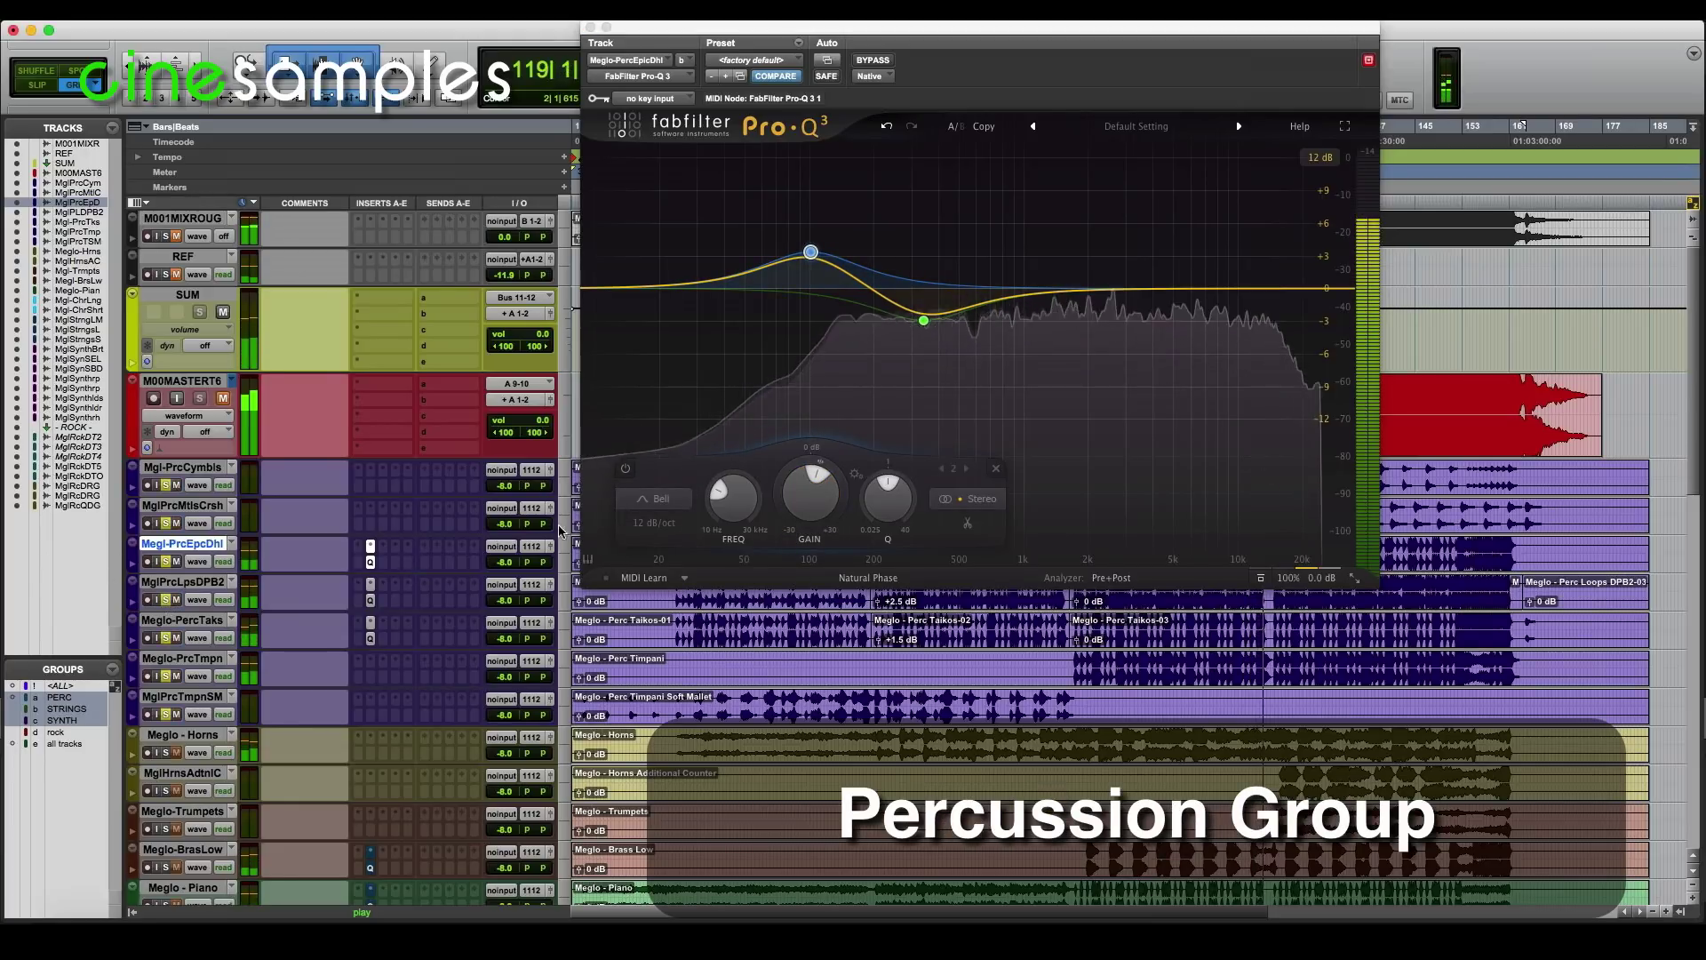
{"action": "mouse_move", "coordinate": [805, 513]}
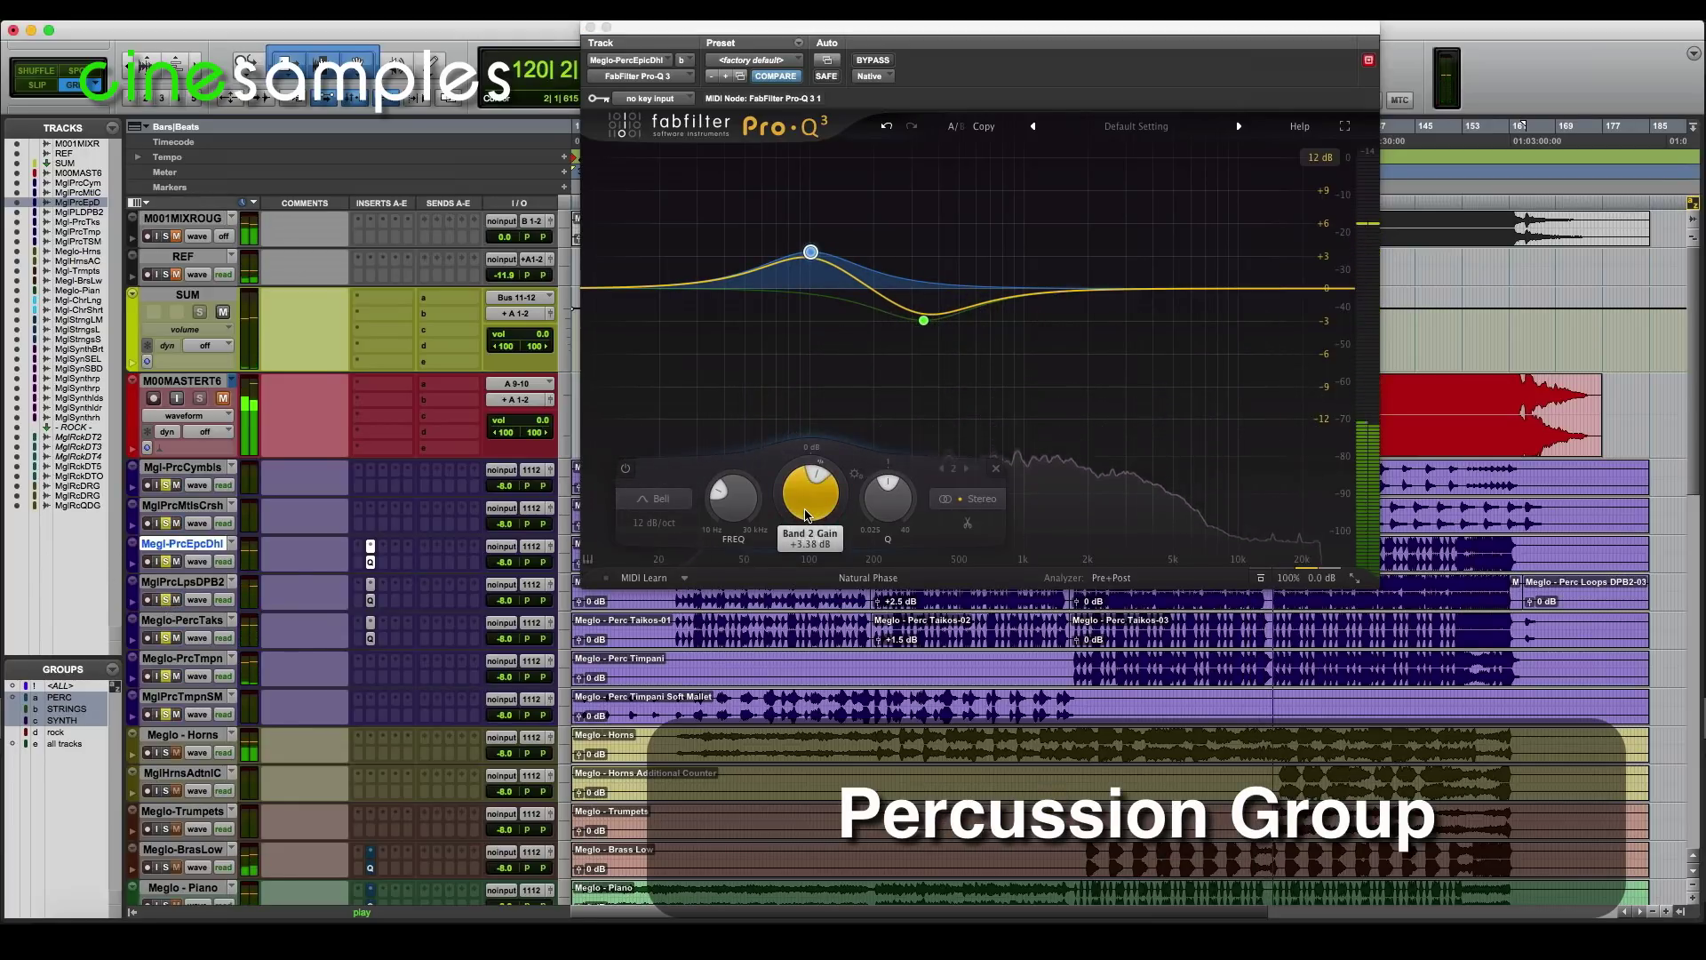
{"action": "key", "text": "space"}
{"action": "key", "text": "space"}
{"action": "left_click_drag", "start_coordinate": [805, 513], "coordinate": [811, 463]}
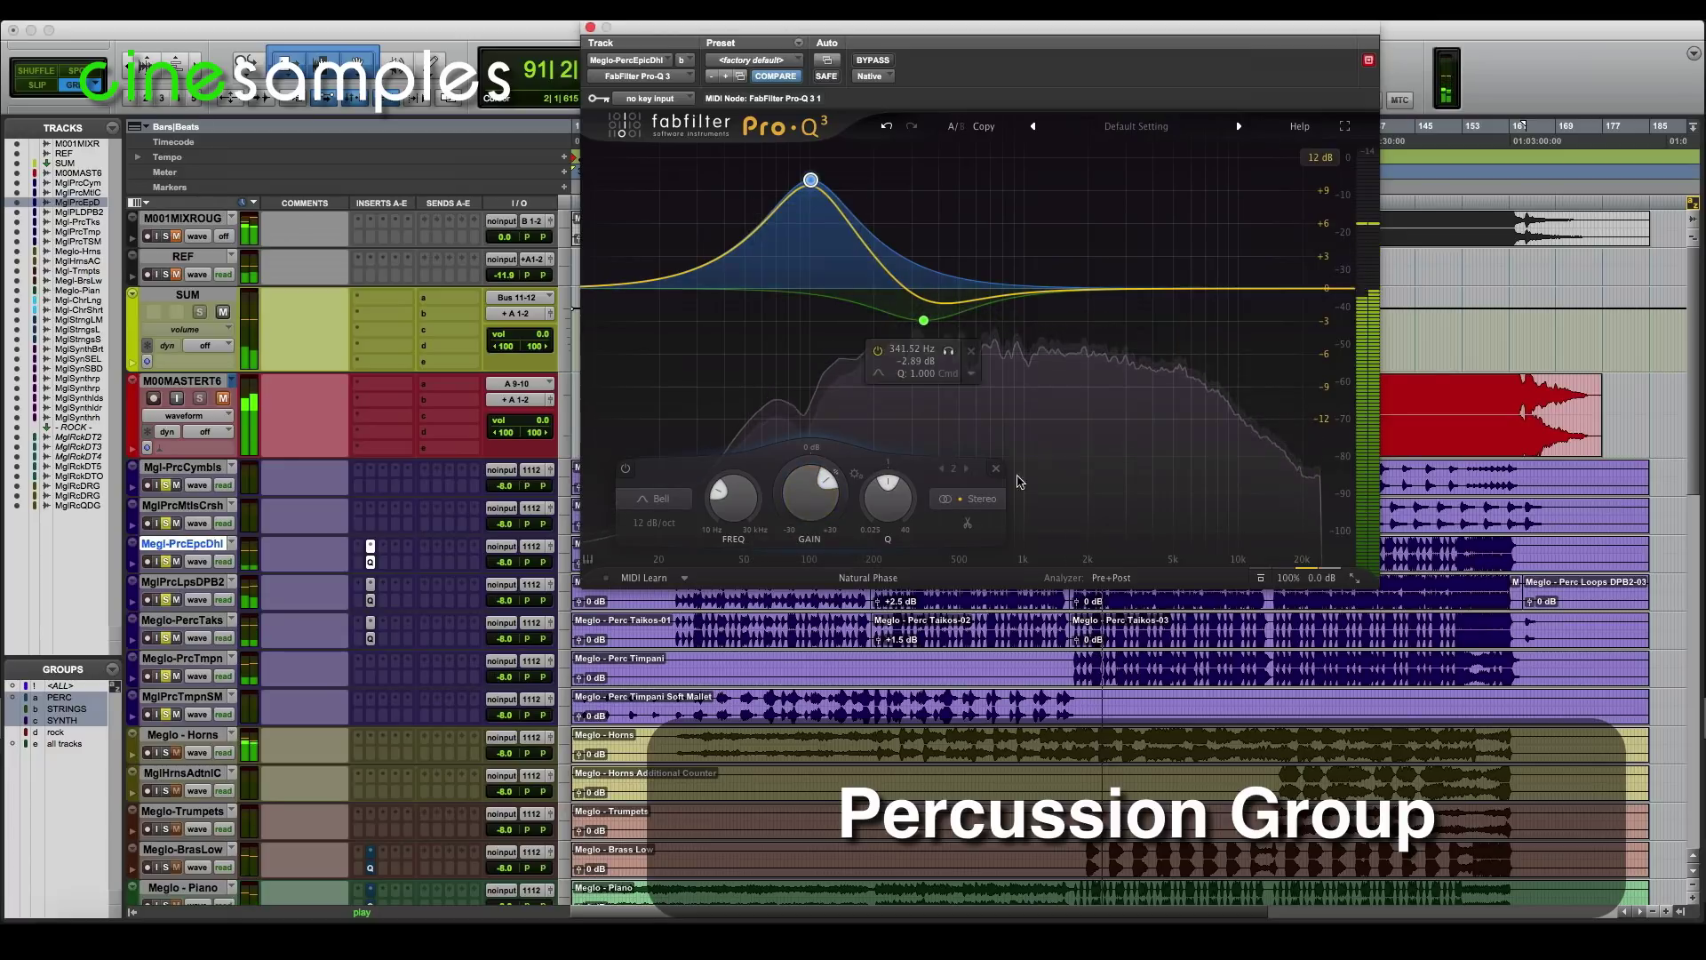
{"action": "mouse_move", "coordinate": [1307, 571]}
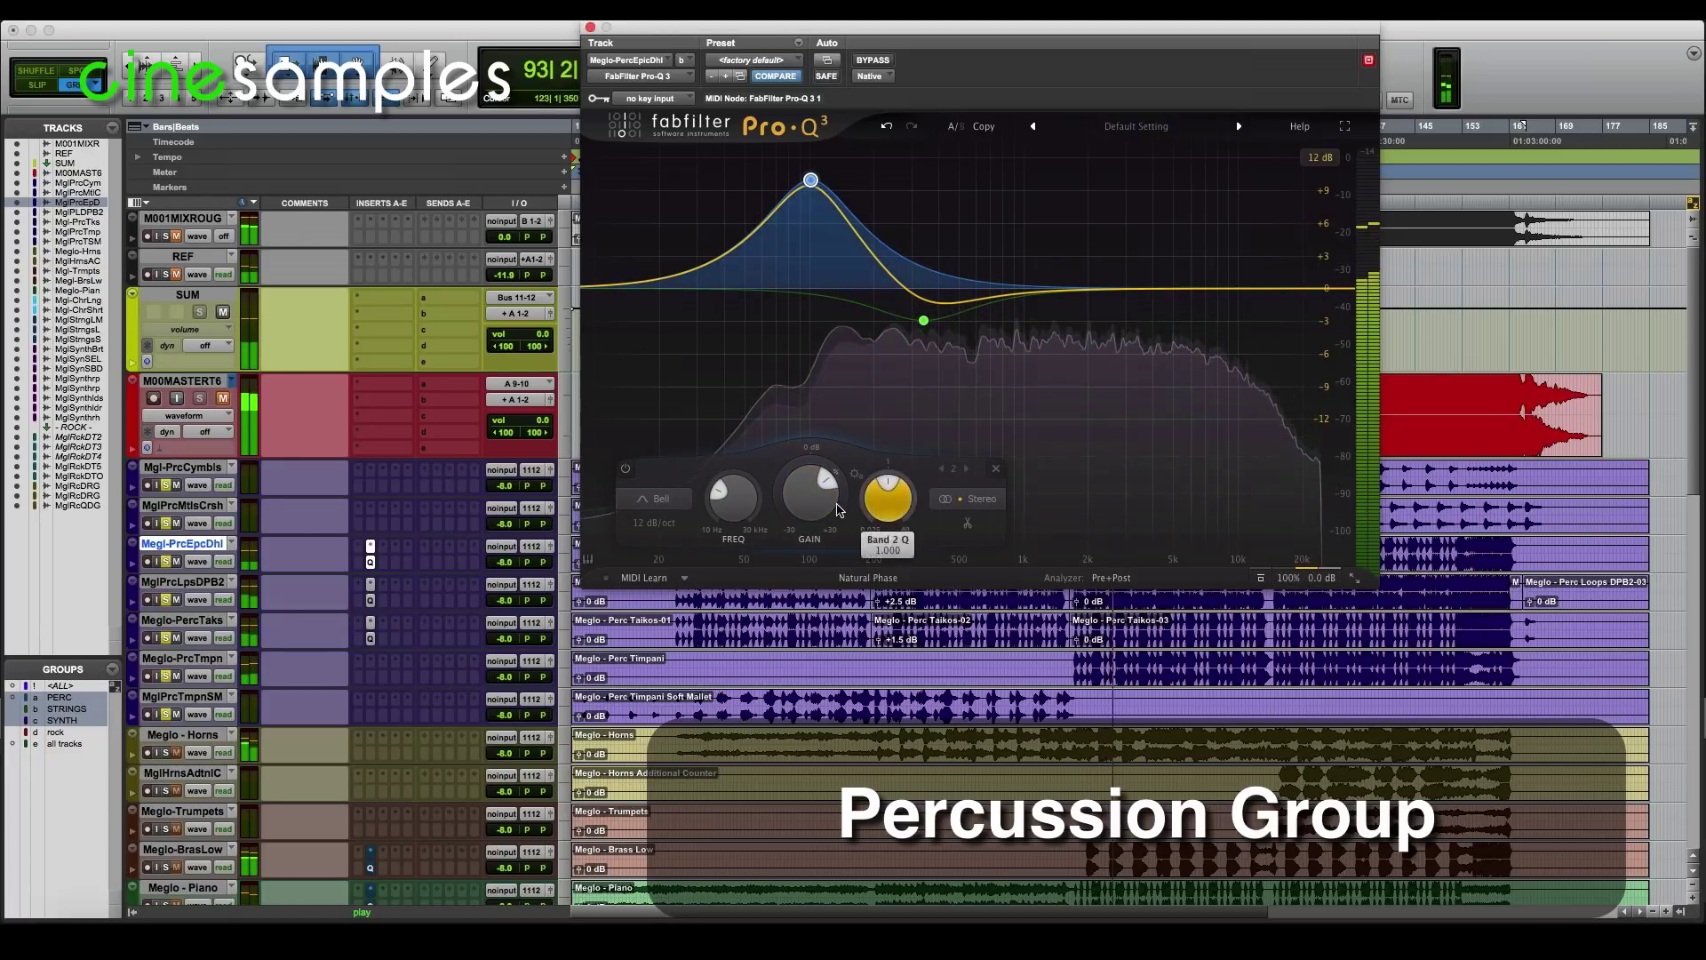
{"action": "left_click_drag", "start_coordinate": [816, 504], "coordinate": [804, 557]}
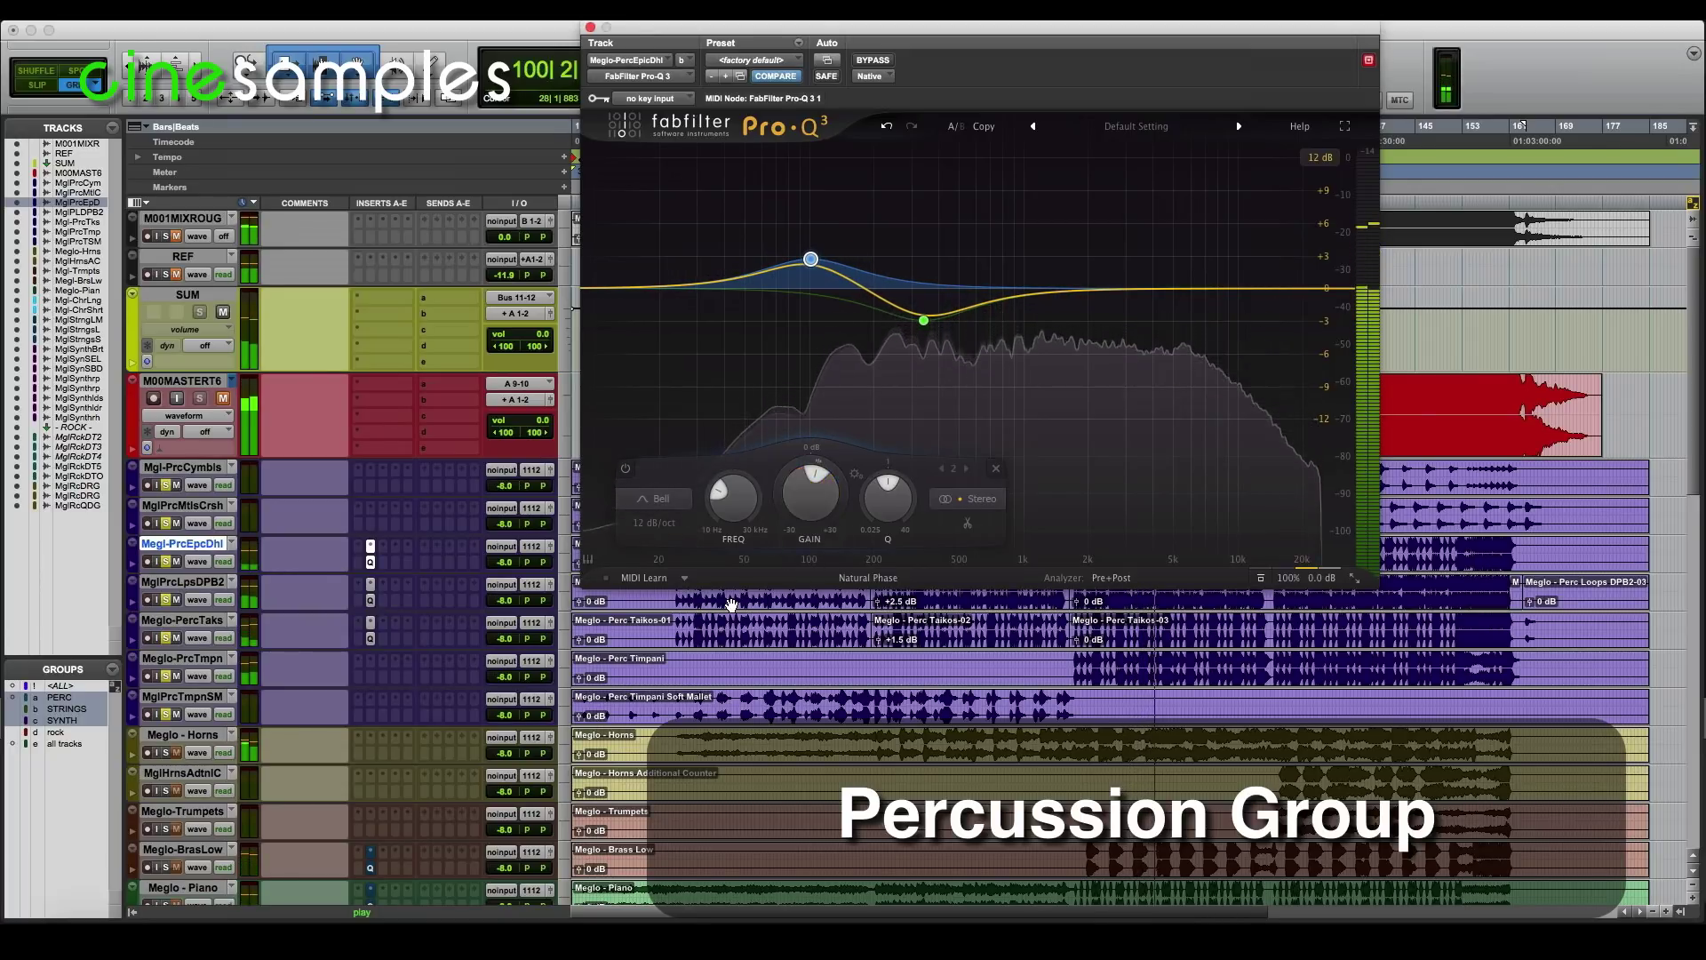
Unsolo the percussion and compare the full mix with the Epic Dohl, Loops DPB2 and Taikos EQs bypassed and active together
{"action": "left_click", "coordinate": [168, 600]}
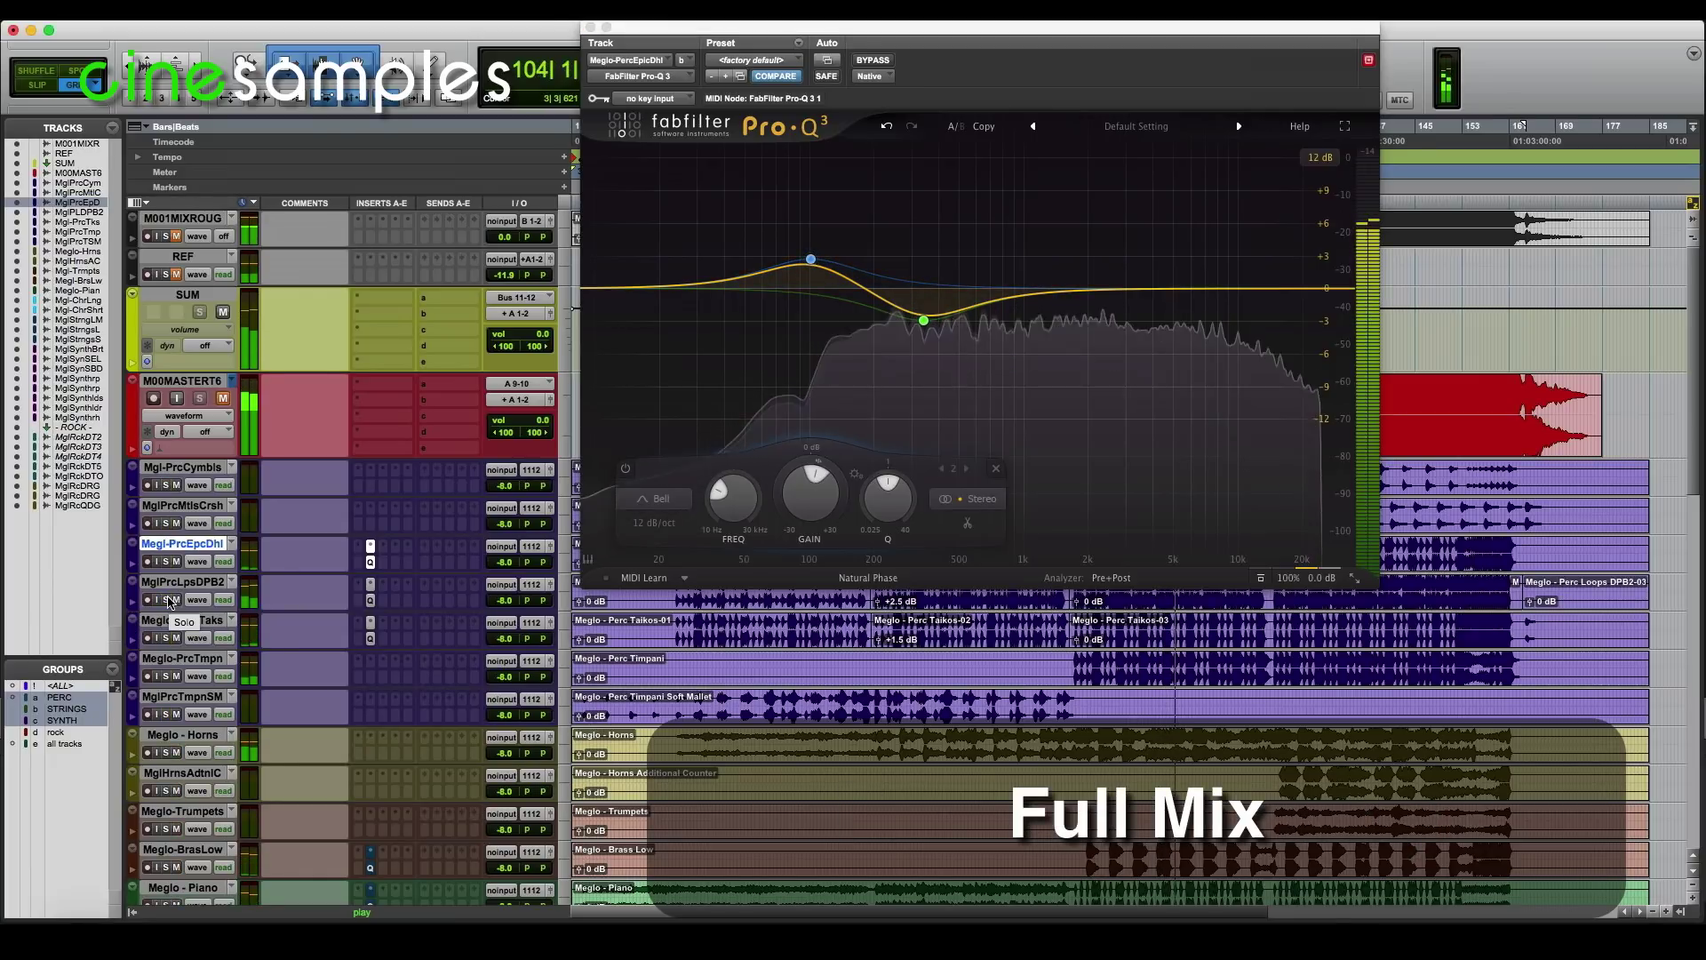
{"action": "left_click", "coordinate": [213, 621], "text": "shift"}
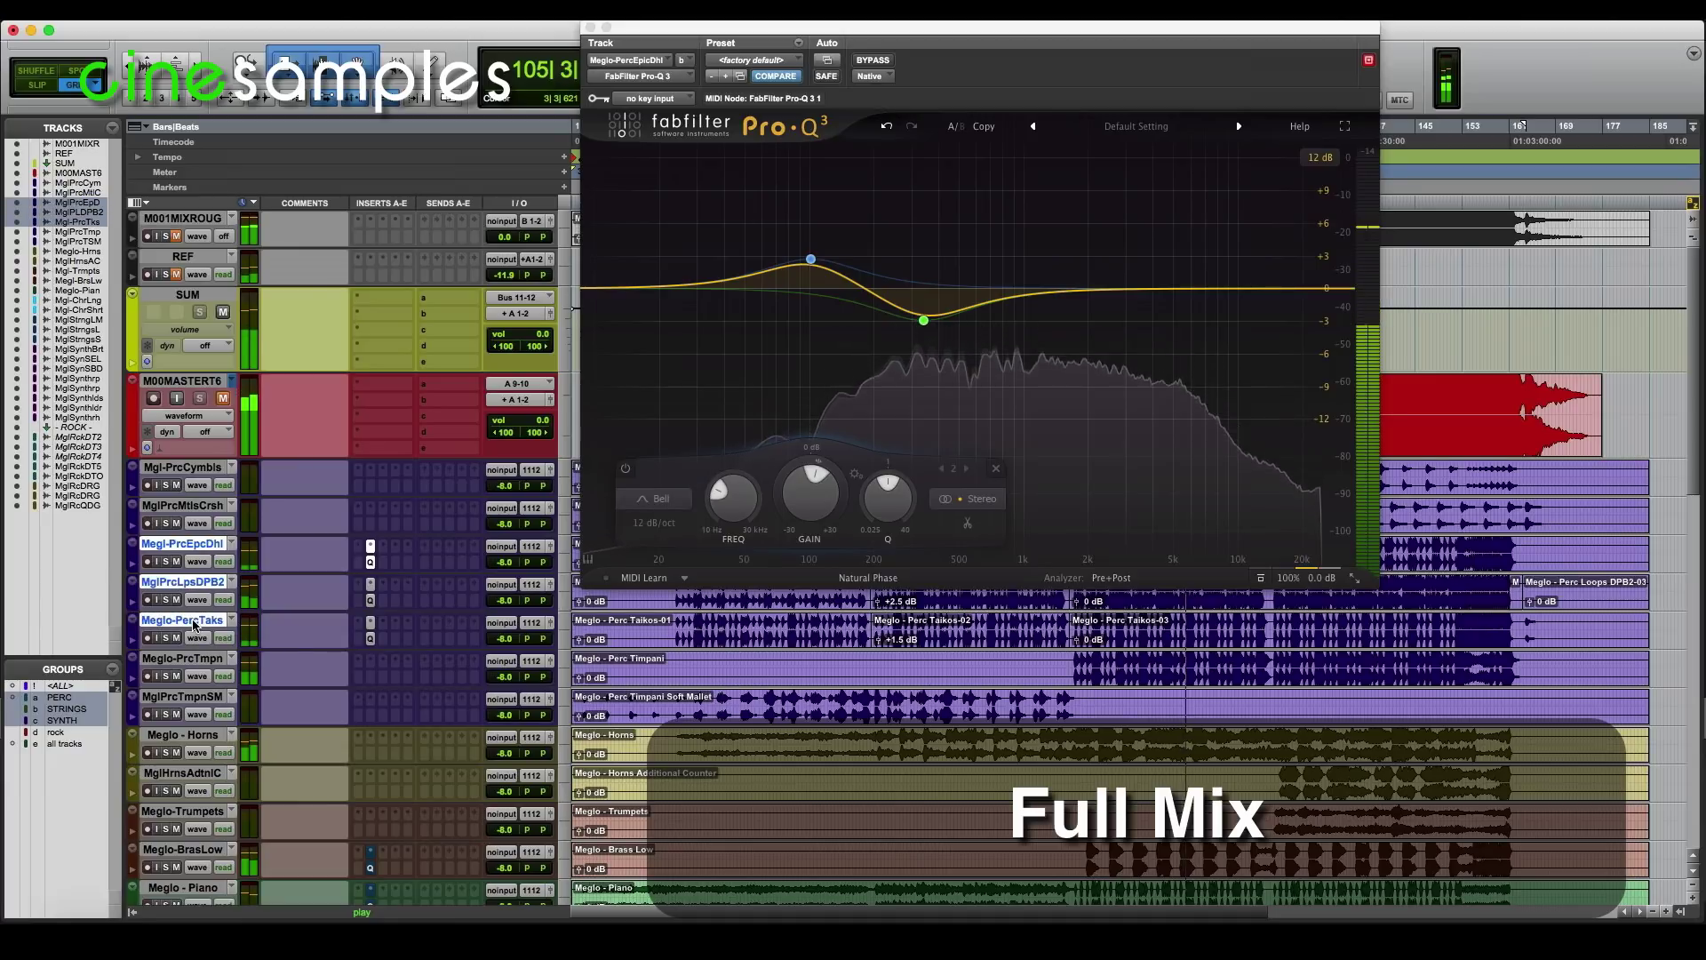
{"action": "left_click", "coordinate": [371, 565], "text": "alt+shift+super"}
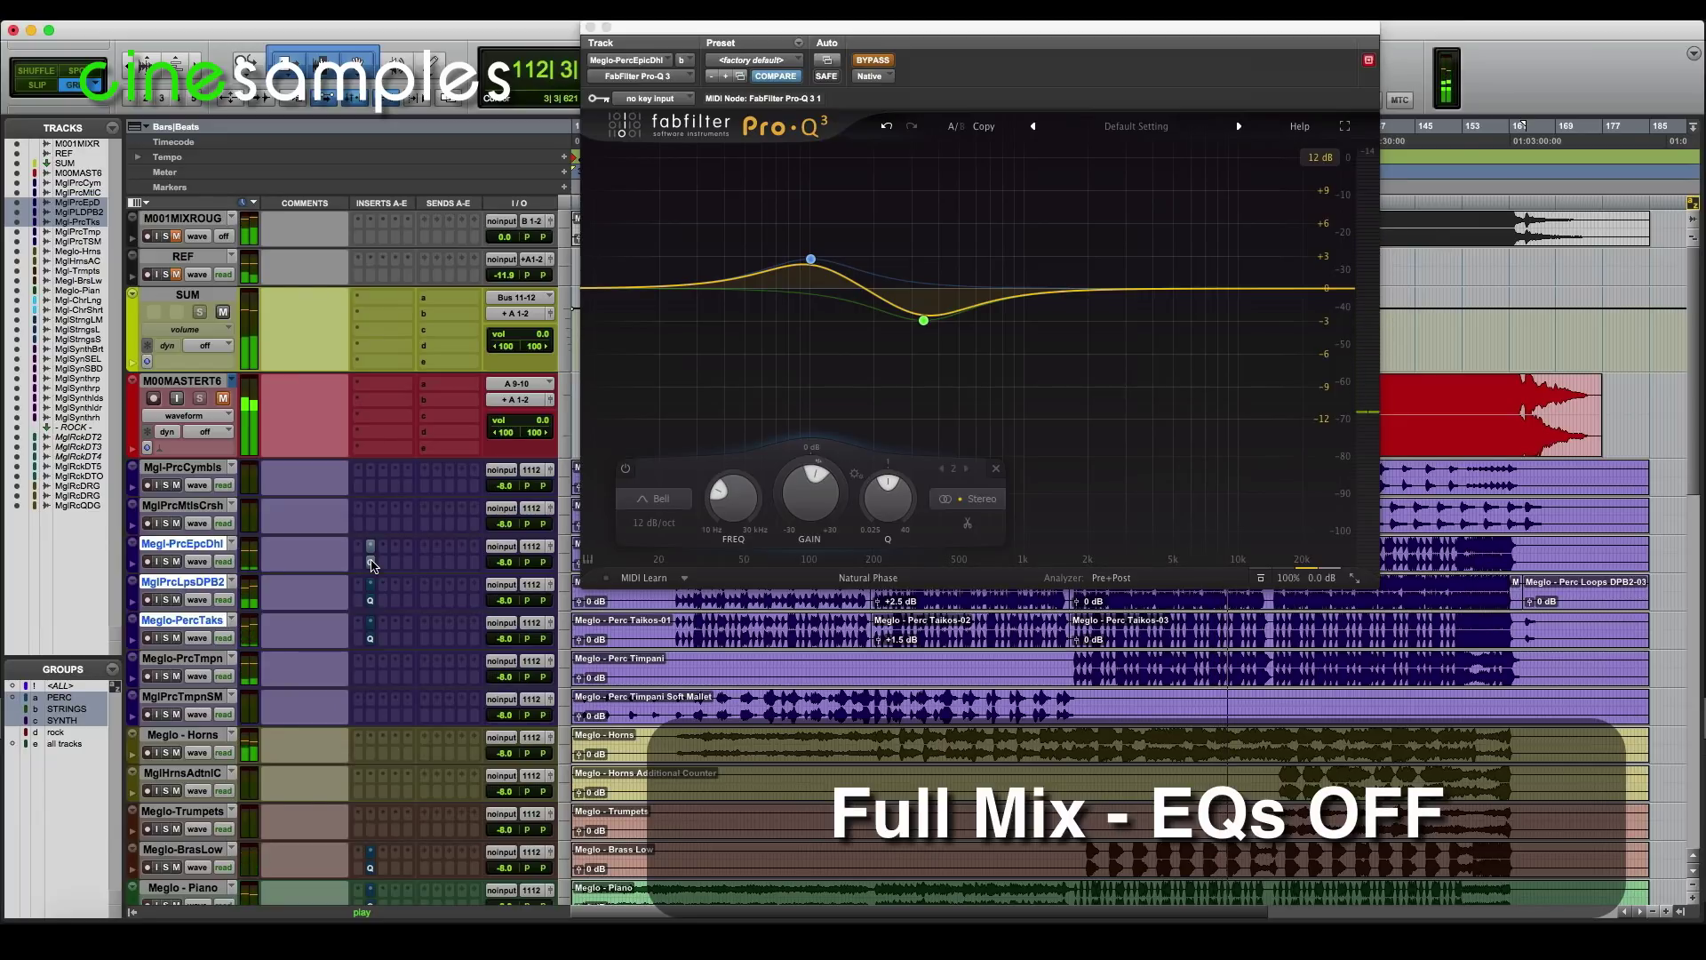
{"action": "left_click", "coordinate": [371, 565], "text": "alt+shift+super"}
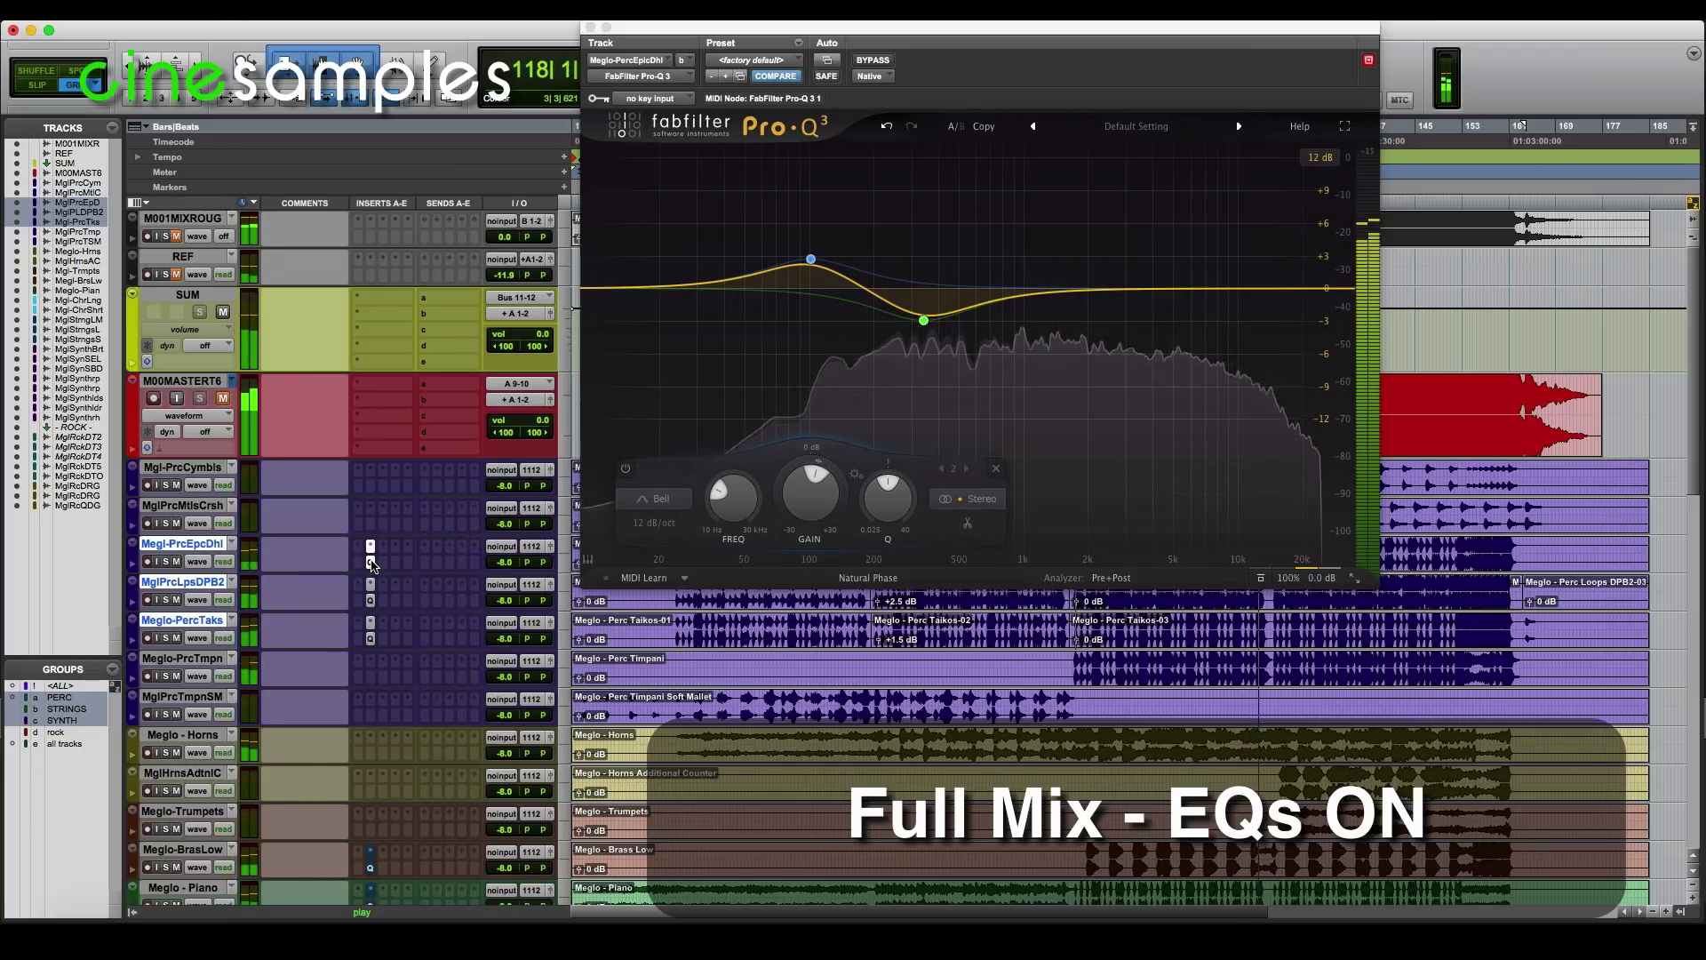
{"action": "key", "text": "space"}
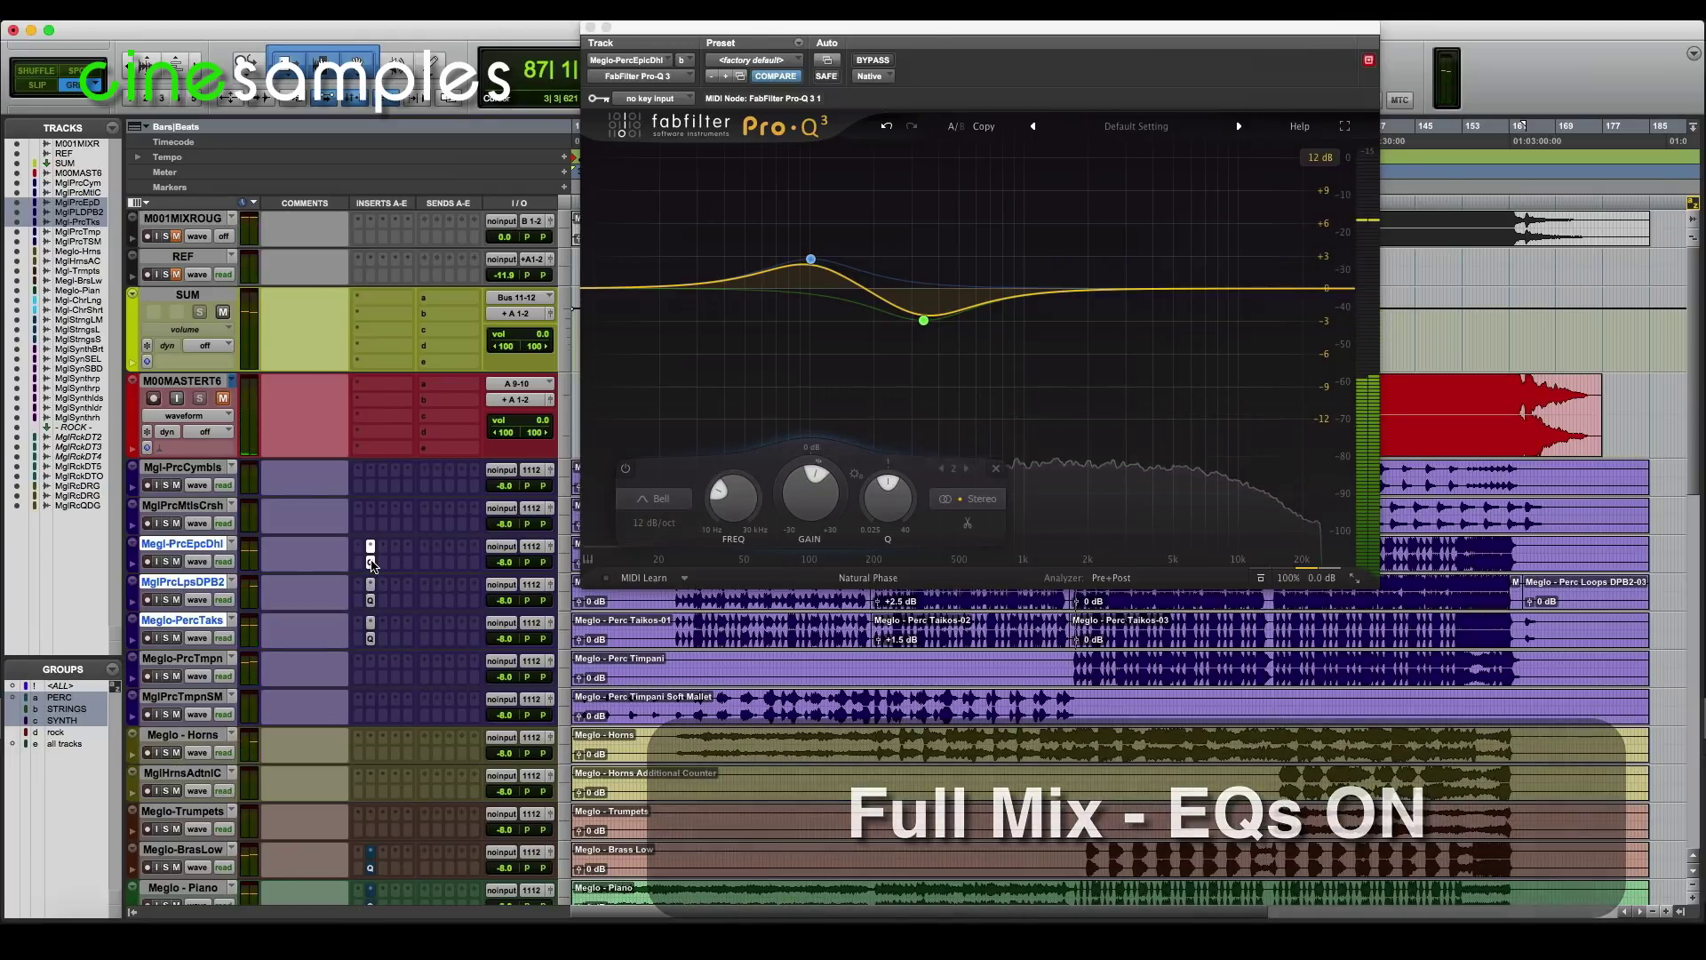
Close the Epic Dohl EQ and play the Rock Drums Take 5 track in solo from bar 52 beat 3
{"action": "left_click", "coordinate": [371, 562]}
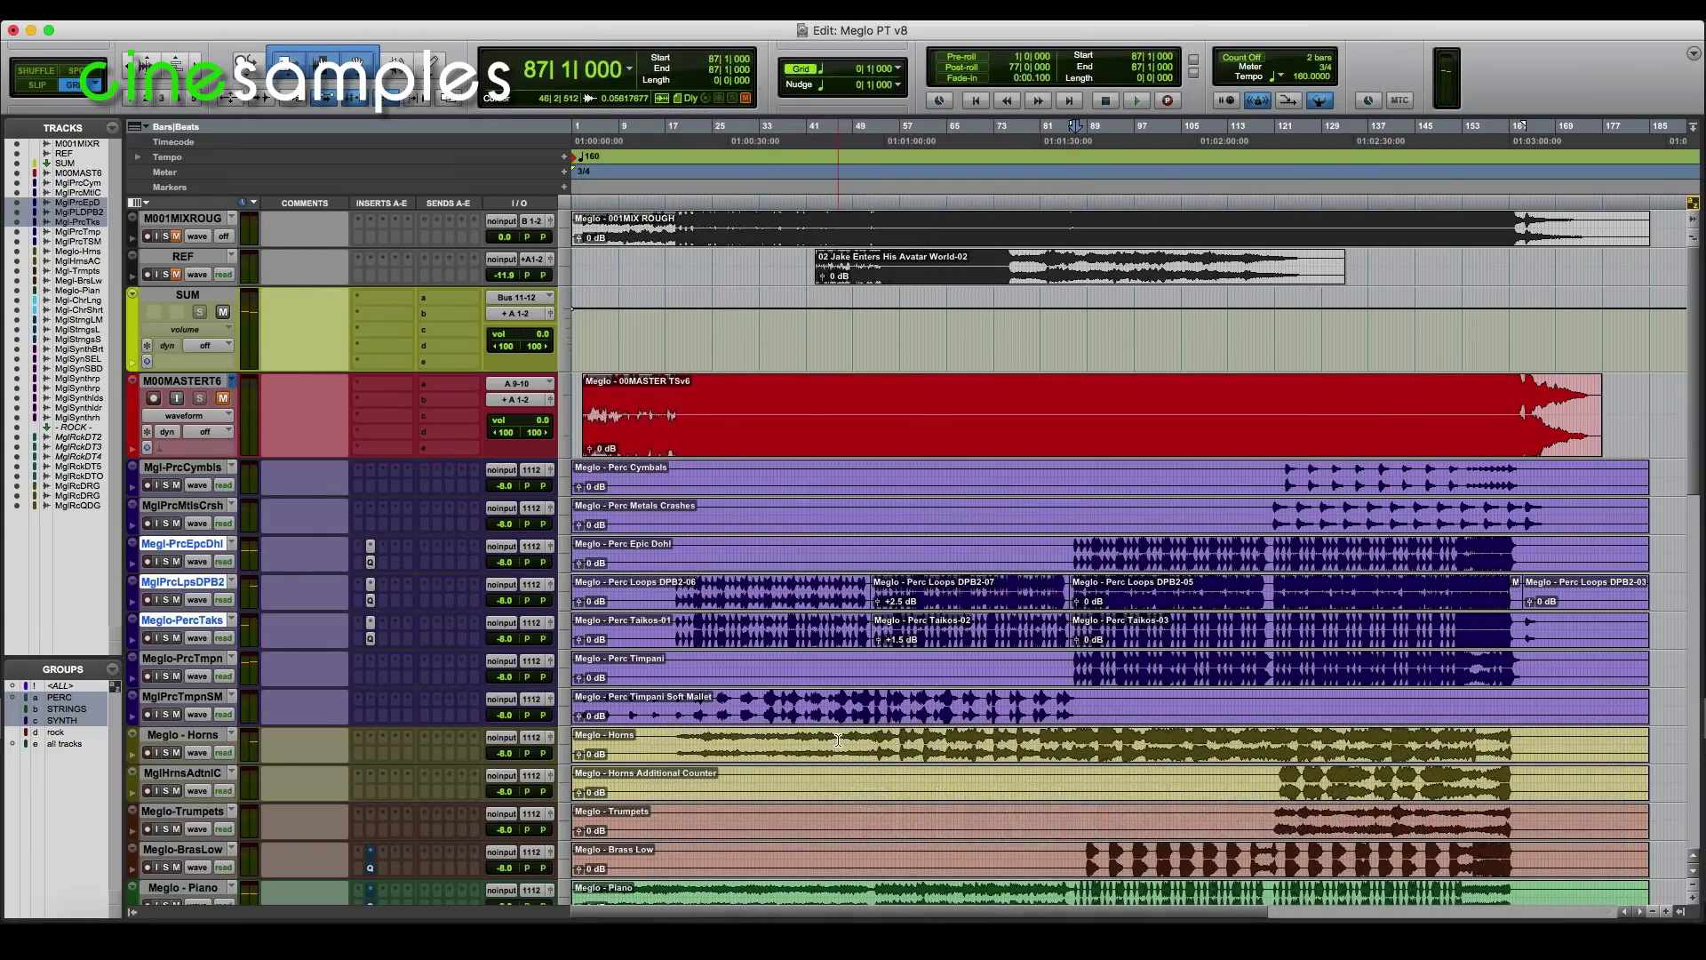
{"action": "scroll", "coordinate": [870, 670], "scroll_direction": "down", "scroll_amount": 12}
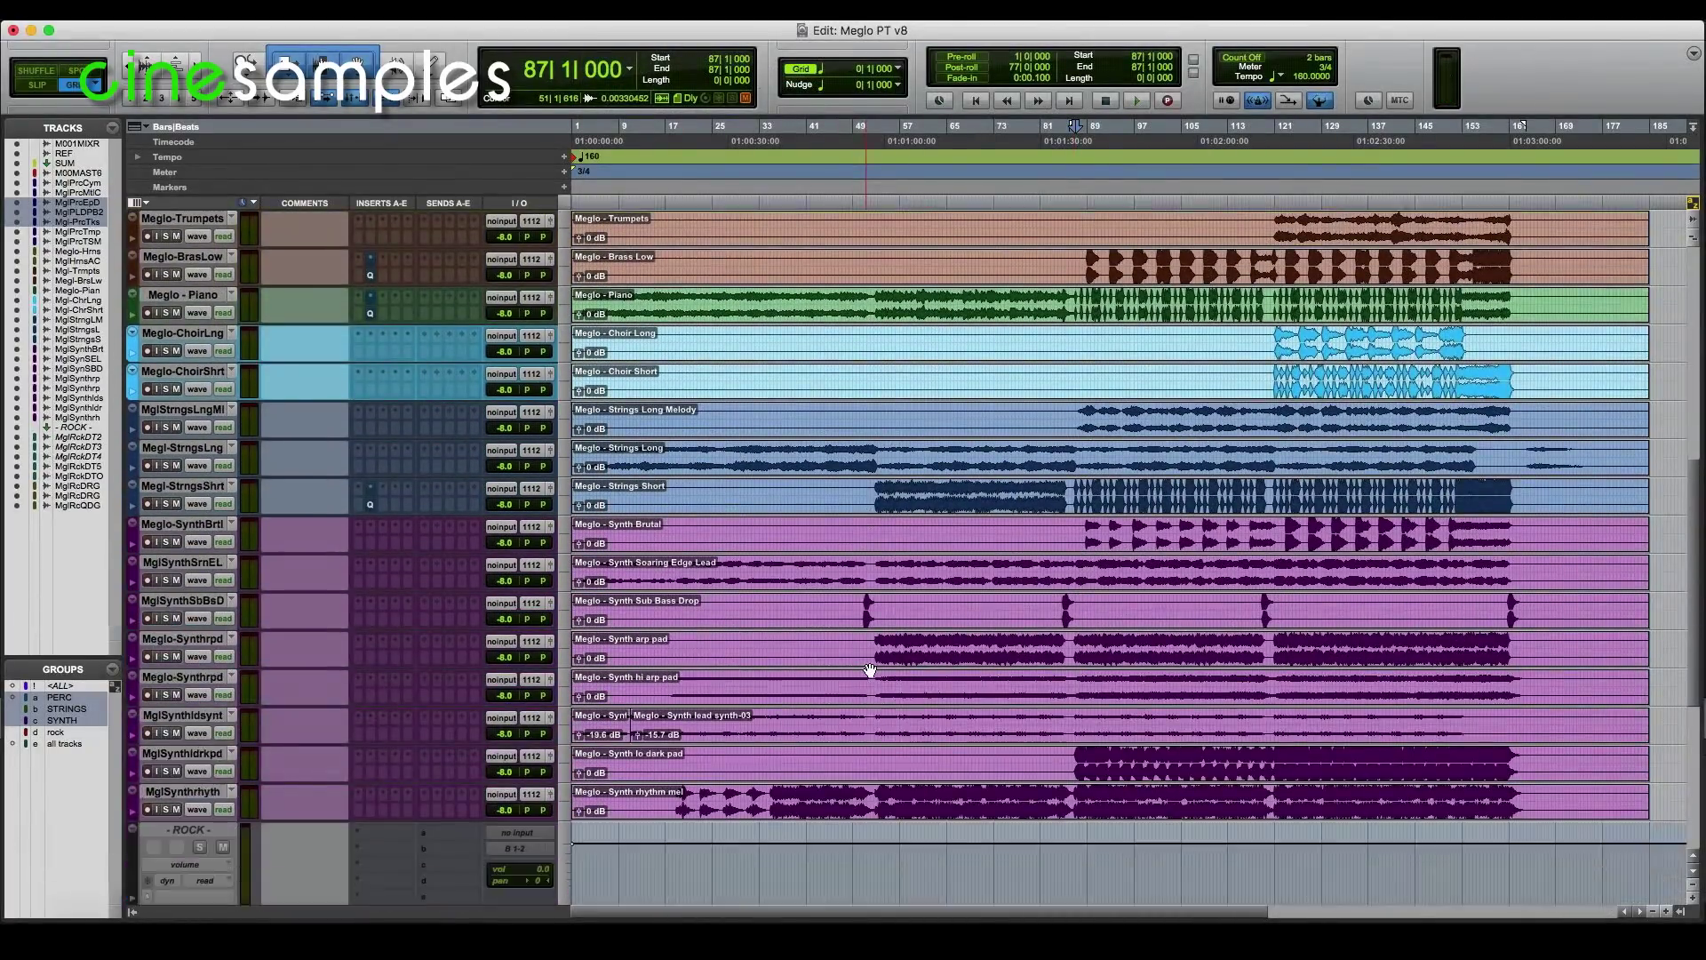
{"action": "scroll", "coordinate": [870, 670], "scroll_direction": "down", "scroll_amount": 6}
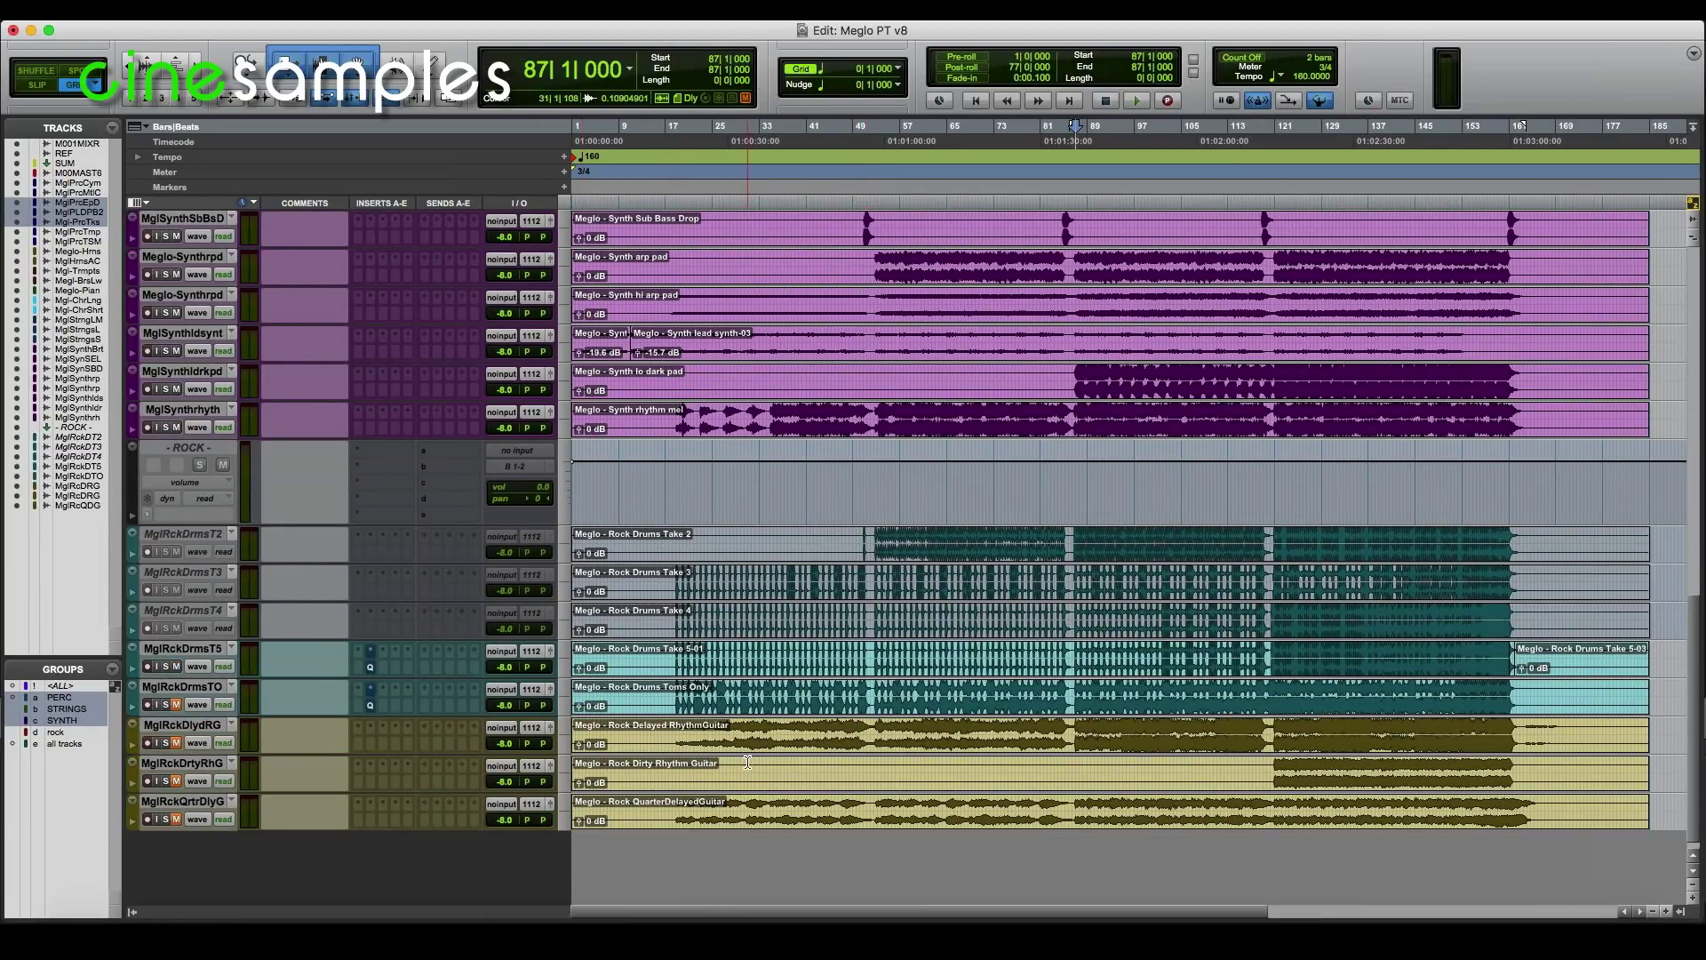
{"action": "left_click", "coordinate": [874, 651]}
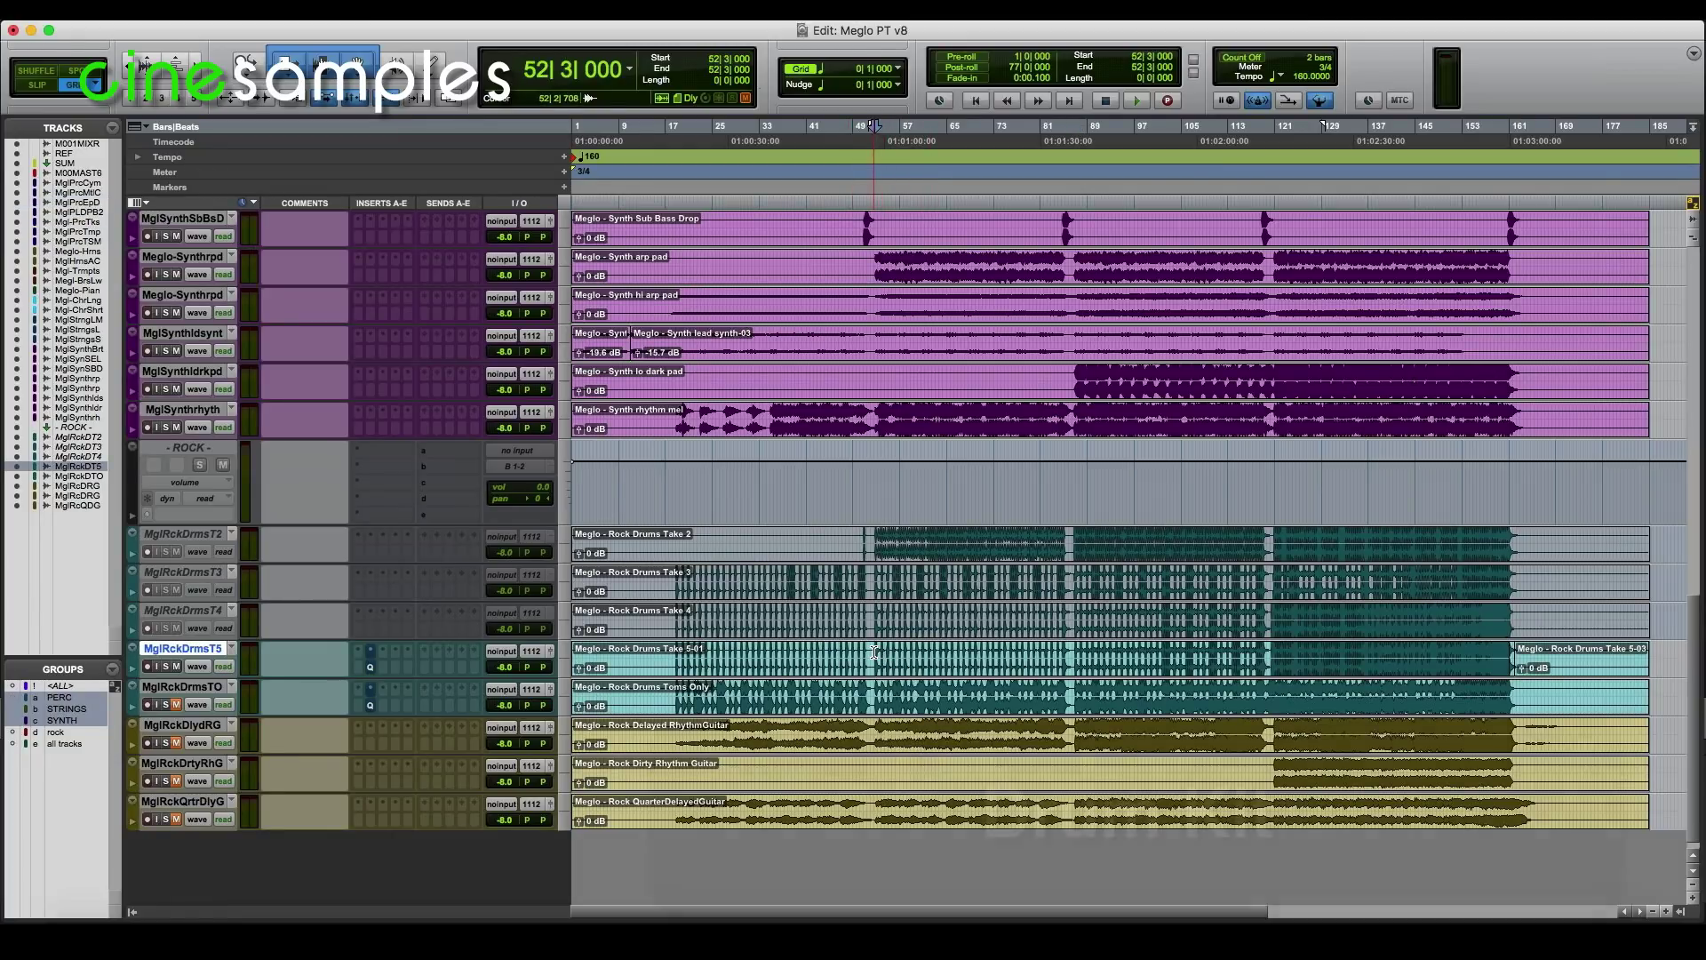
{"action": "key", "text": "shift+s"}
{"action": "key", "text": "space"}
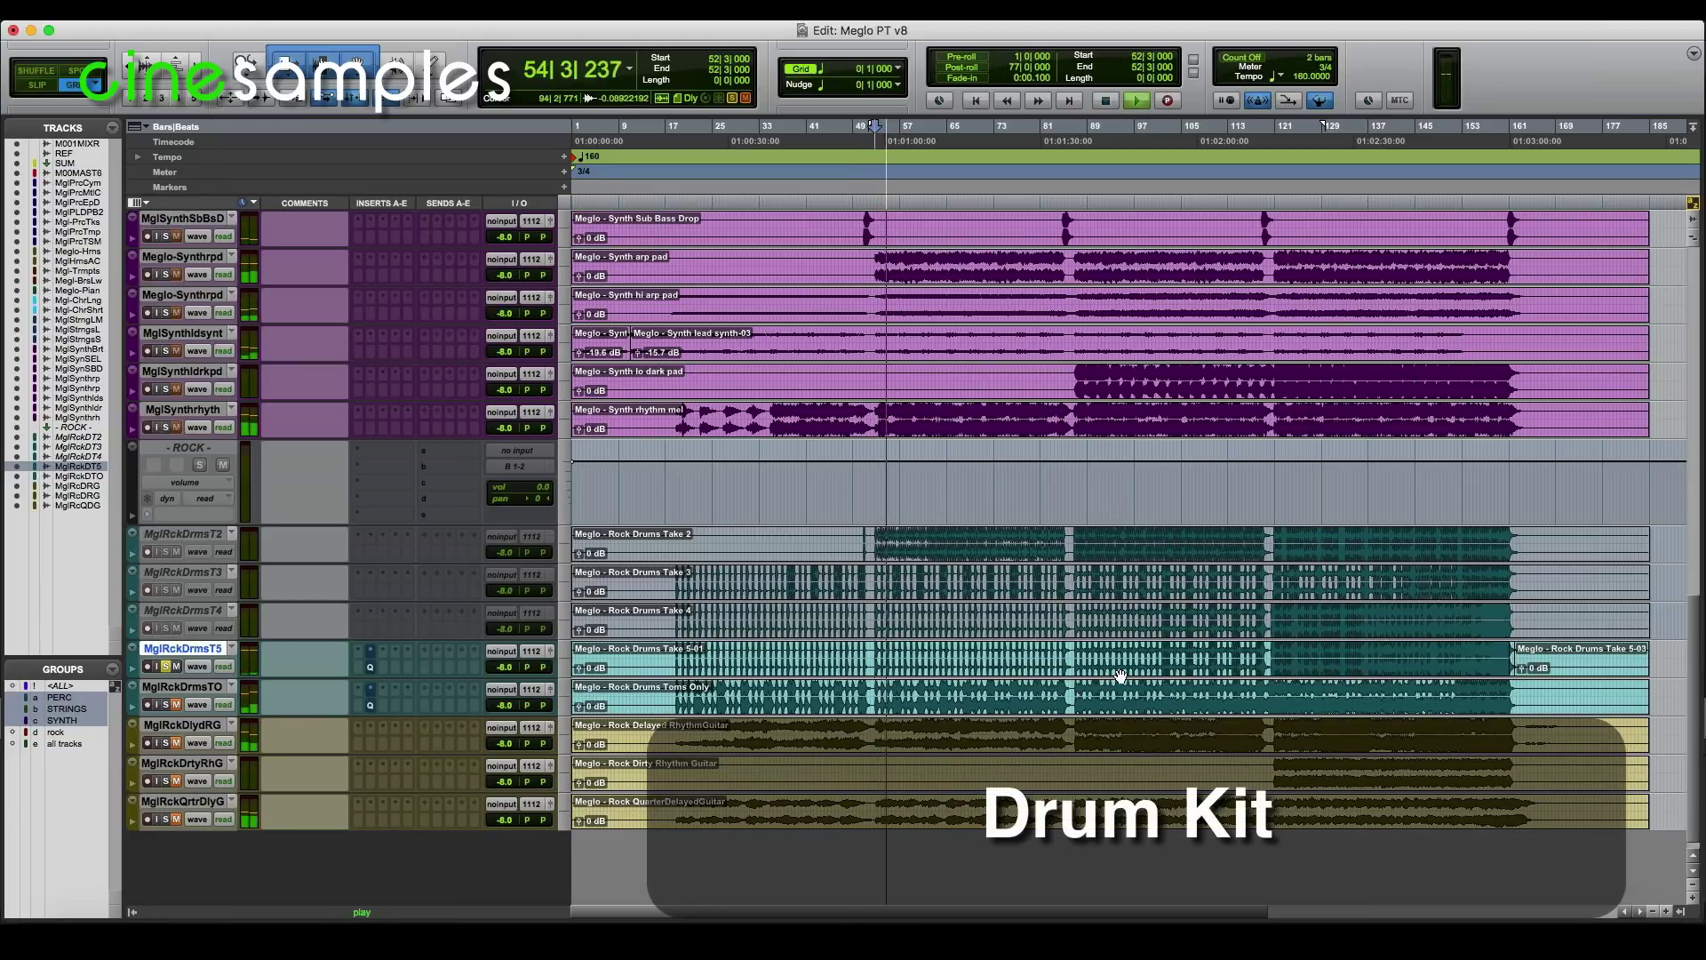
{"action": "key", "text": "space"}
Play the soloed Rock Drums Take 5 track from bar 124 beat 3, and stop playback
{"action": "left_click", "coordinate": [1296, 653]}
{"action": "key", "text": "space"}
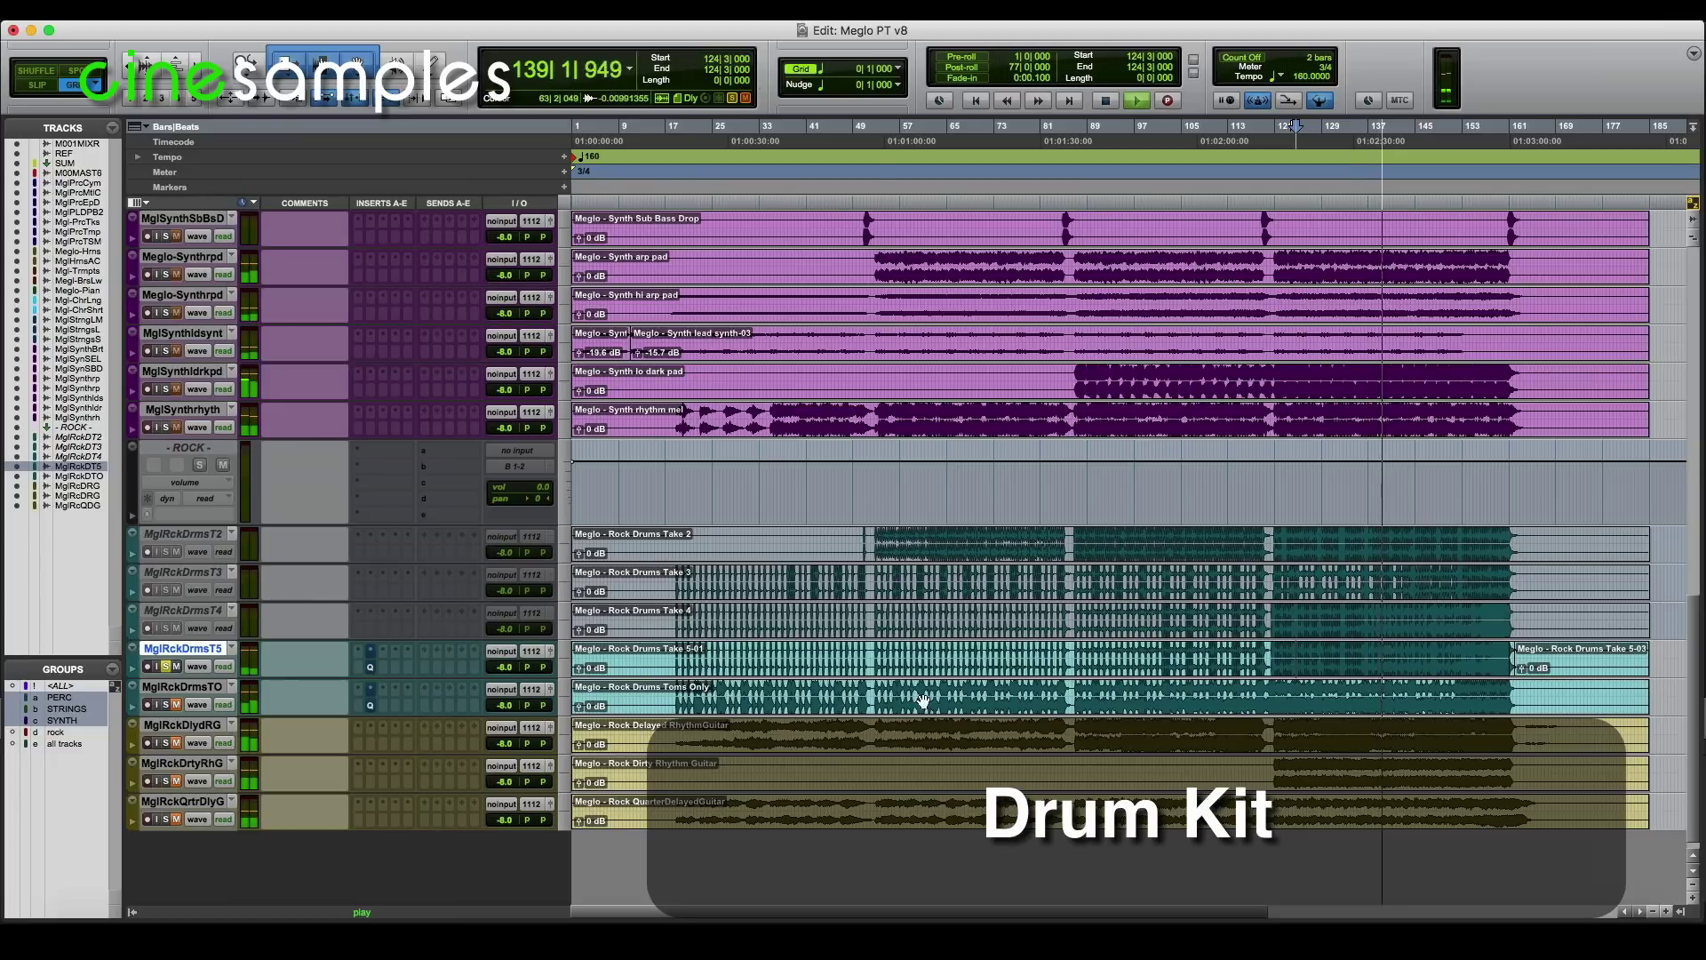
{"action": "key", "text": "space"}
Solo only the Rock Drums Toms Only track and play it briefly from bar 52 beat 3
{"action": "left_click", "coordinate": [876, 691]}
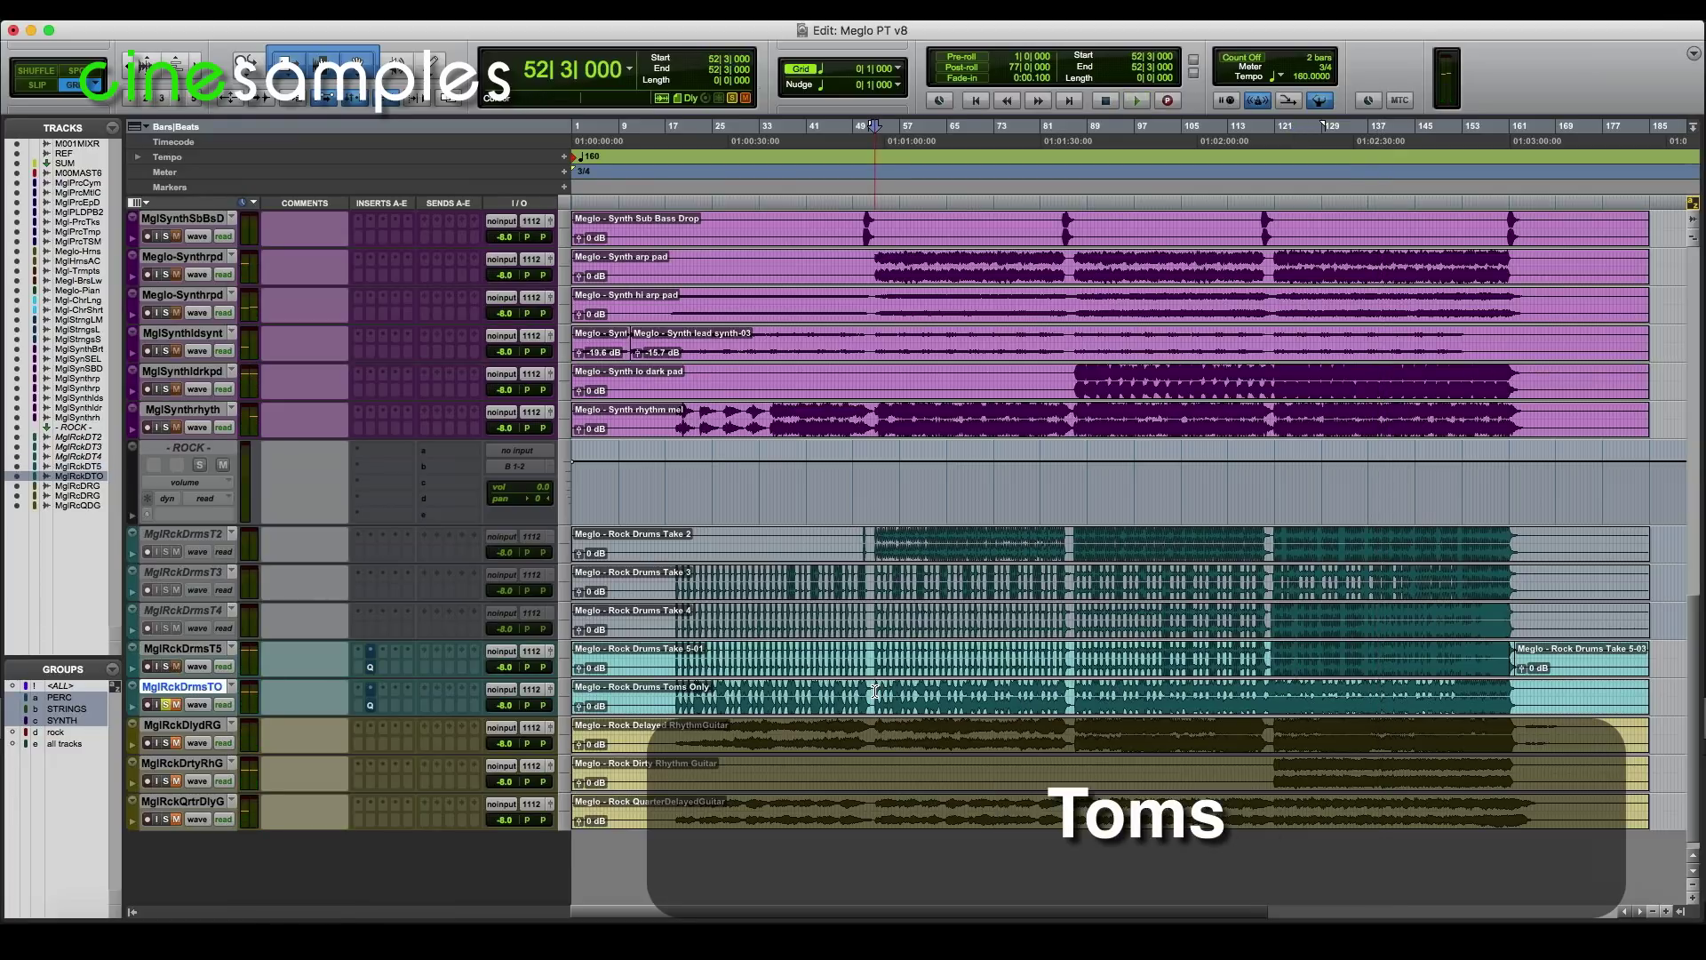
{"action": "key", "text": "space"}
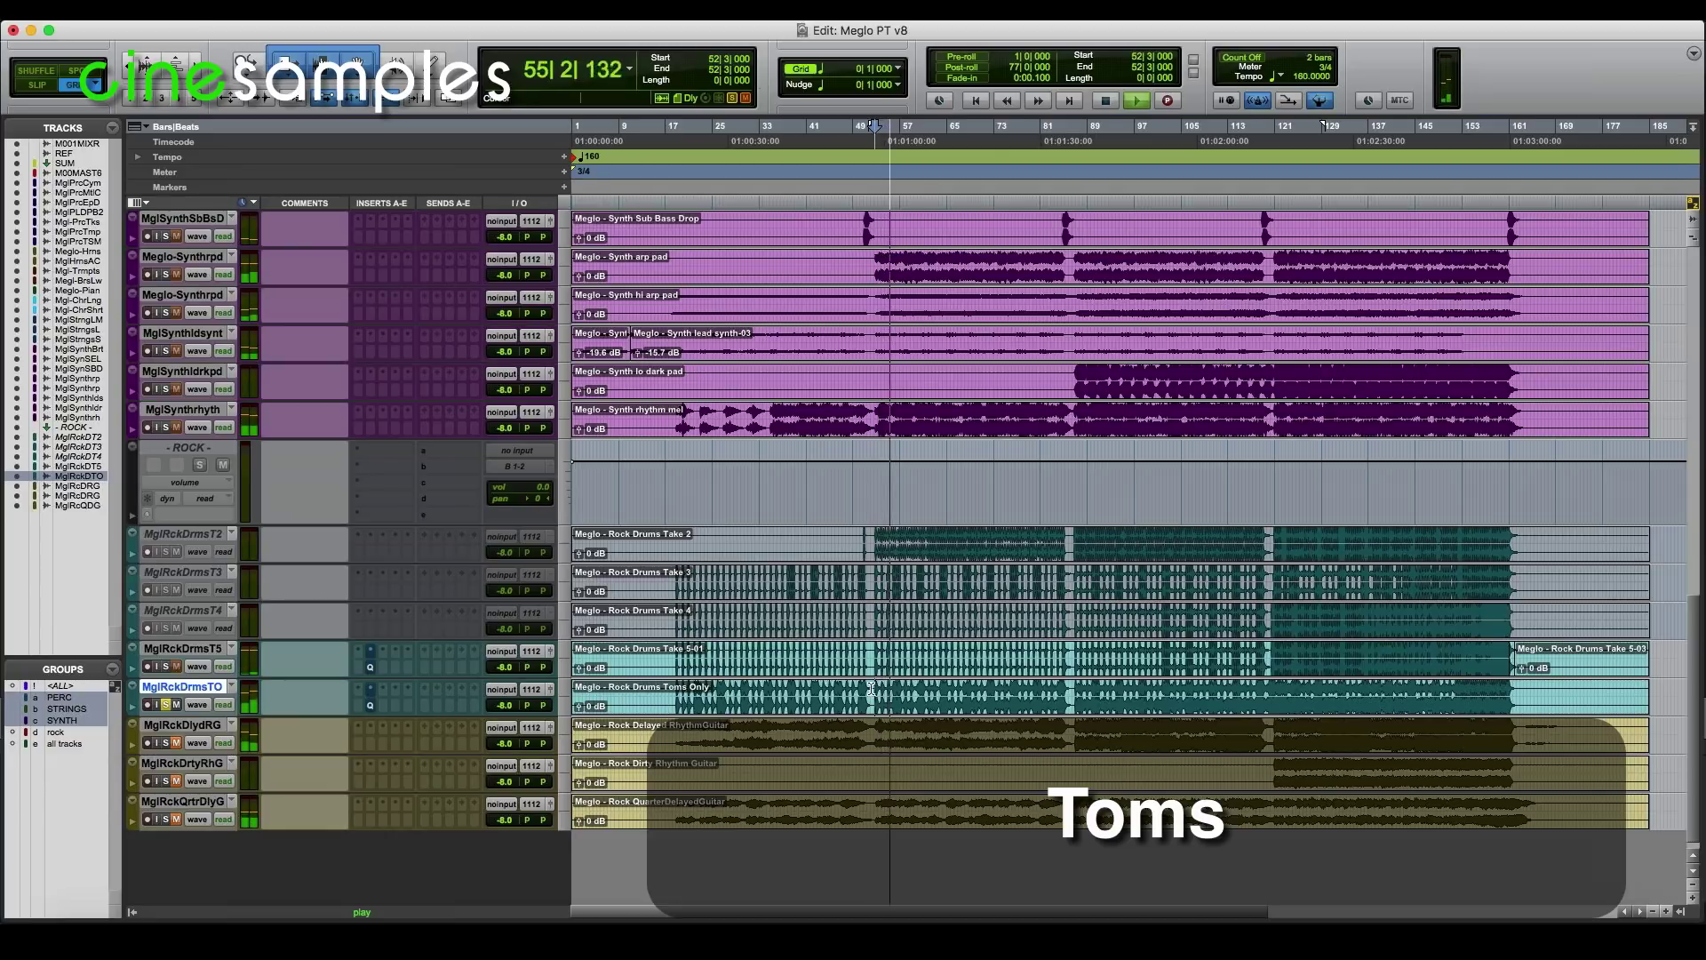
{"action": "key", "text": "space"}
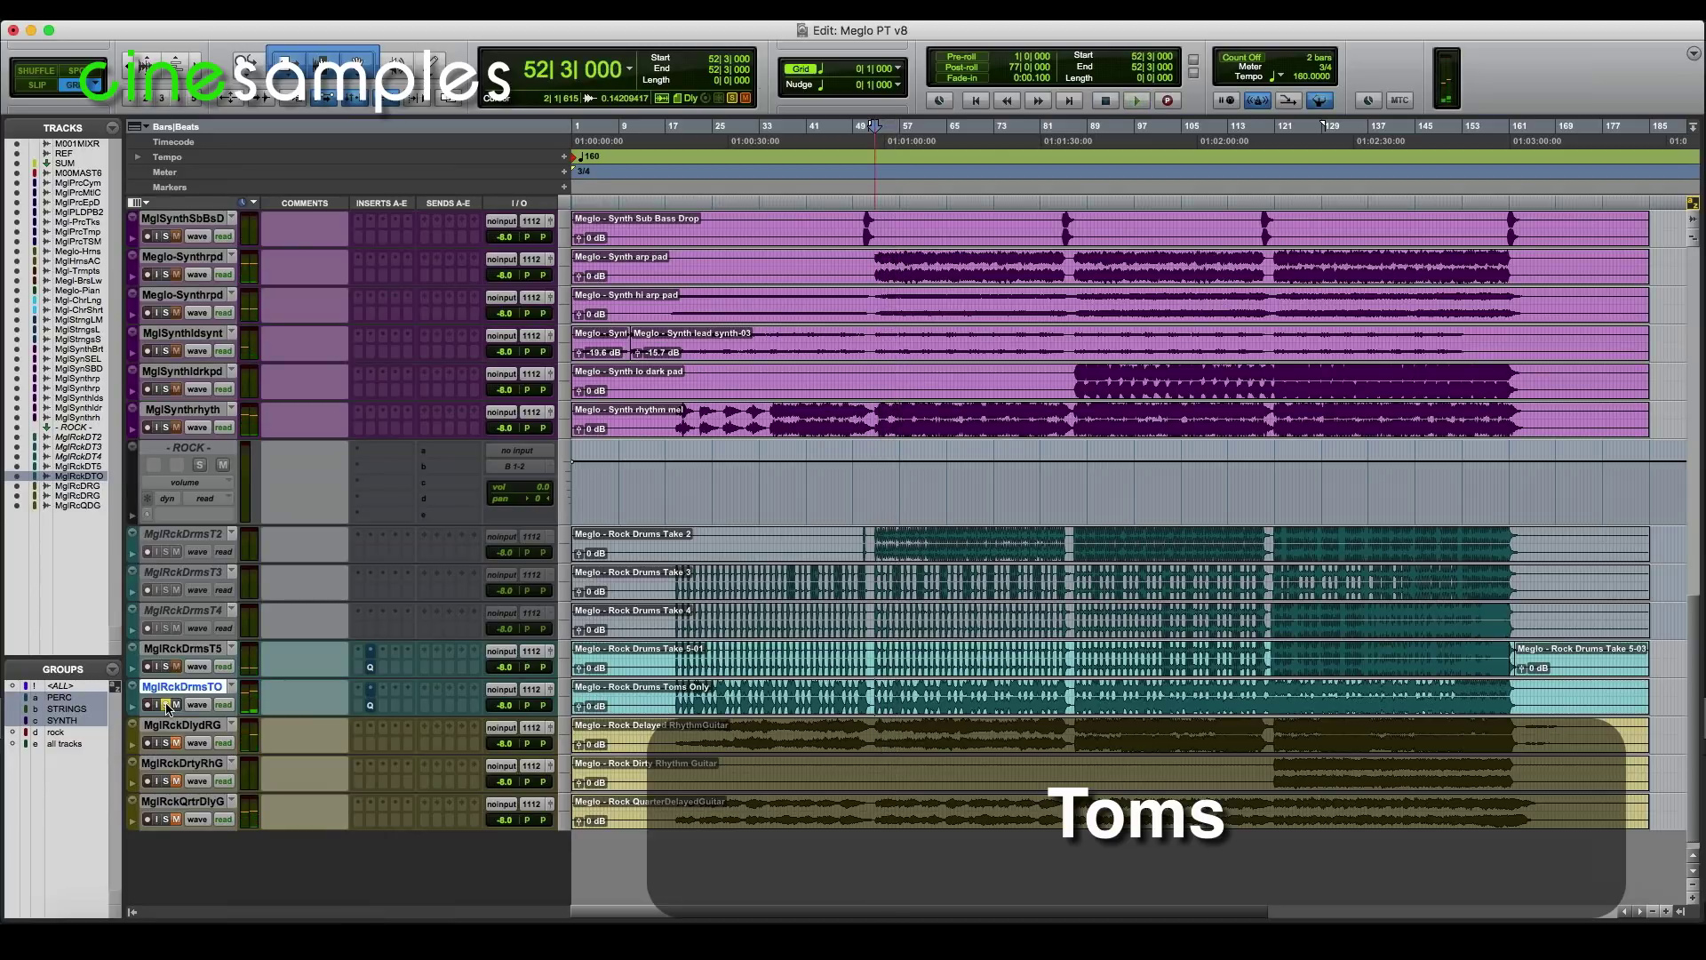
Unsolo the Rock Drums Toms Only track, play the full mix from bar 52 beat 3, and solo the toms again
{"action": "left_click", "coordinate": [166, 704]}
{"action": "key", "text": "space"}
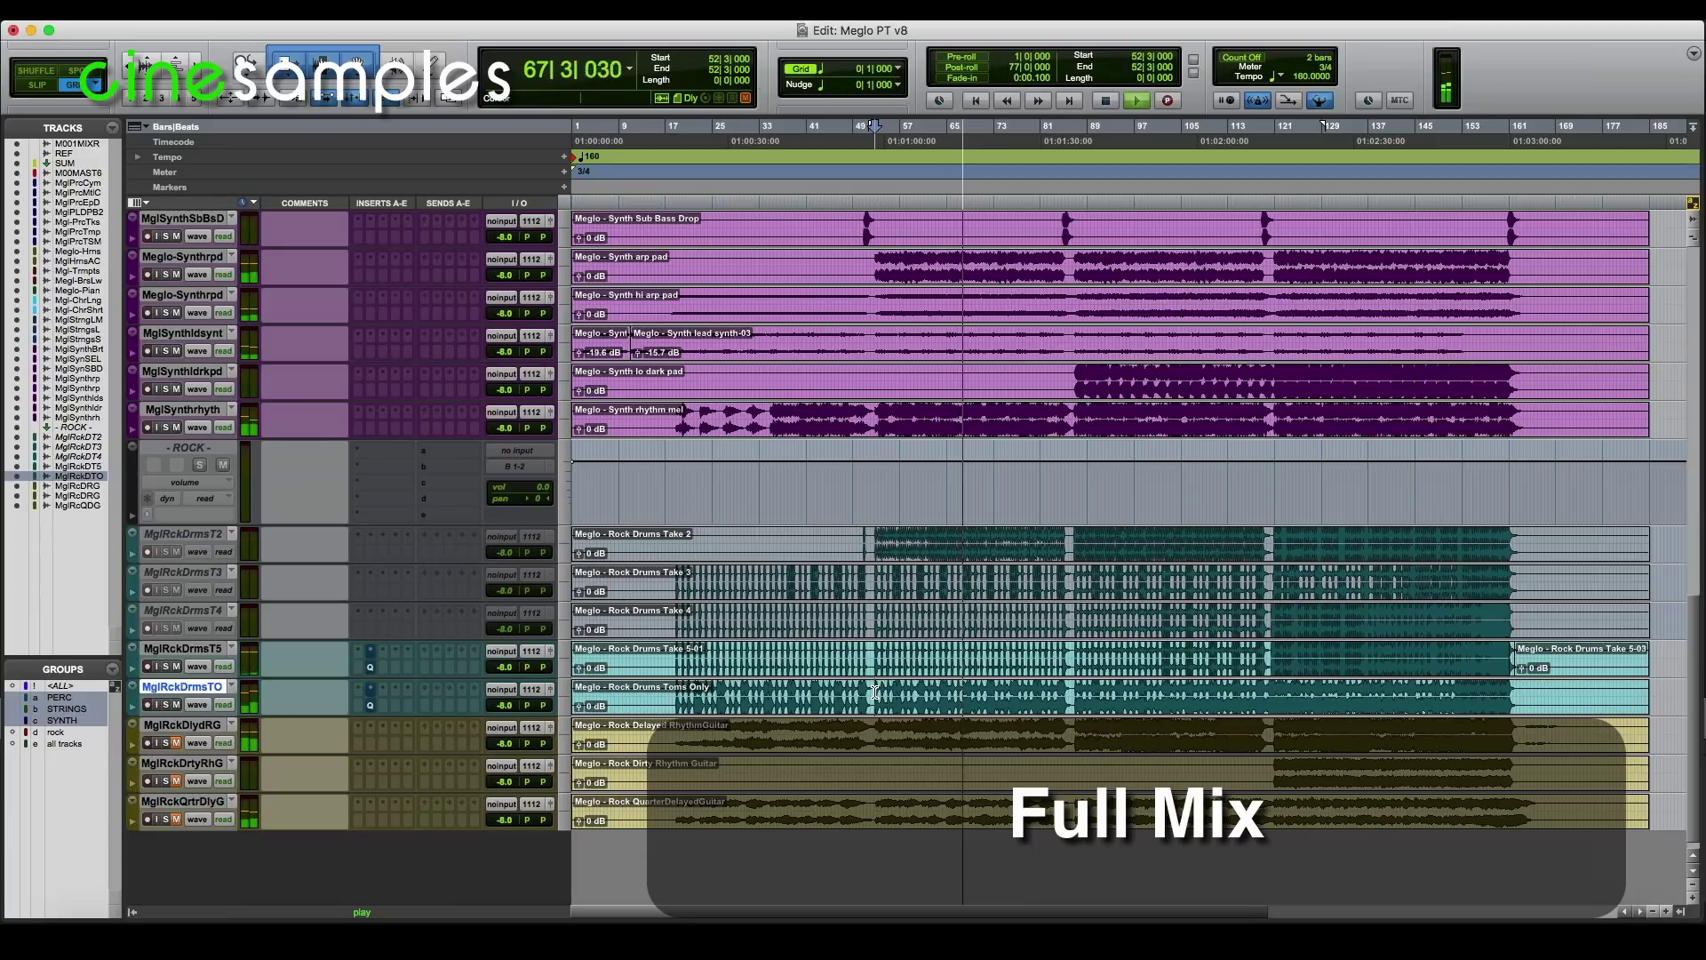
{"action": "left_click", "coordinate": [166, 705]}
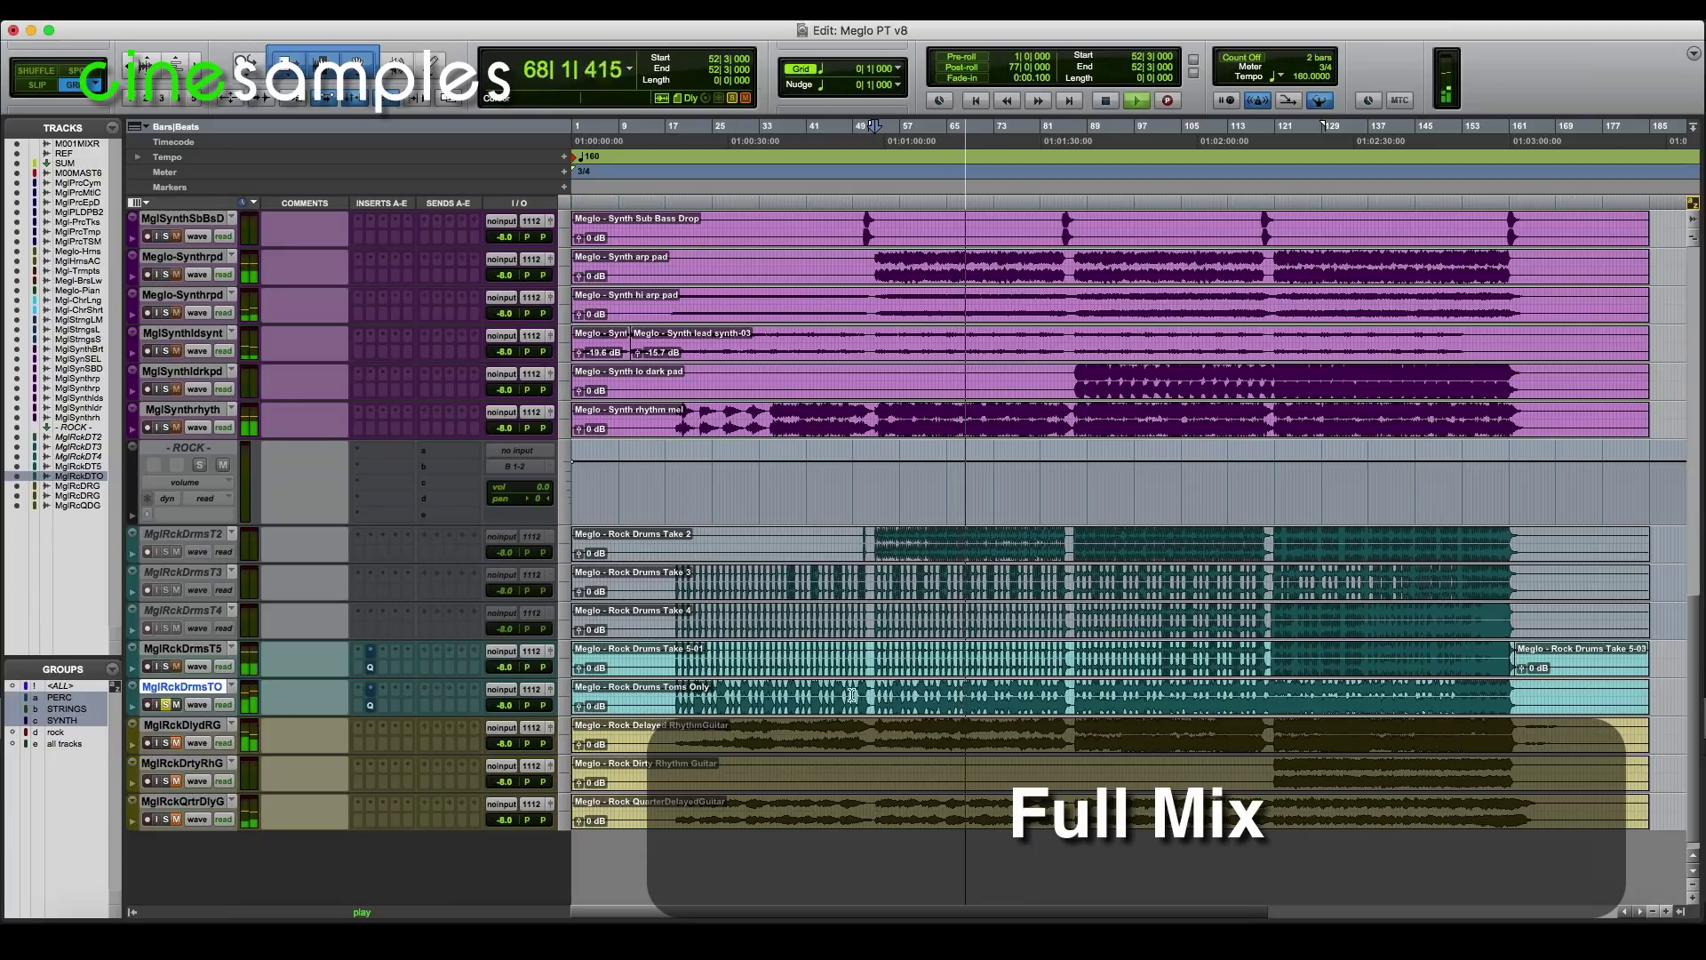
Open the Toms Only EQ, set its 137.94 Hz band's gain to -3.32 dB during playback, and stop
{"action": "left_click", "coordinate": [370, 705]}
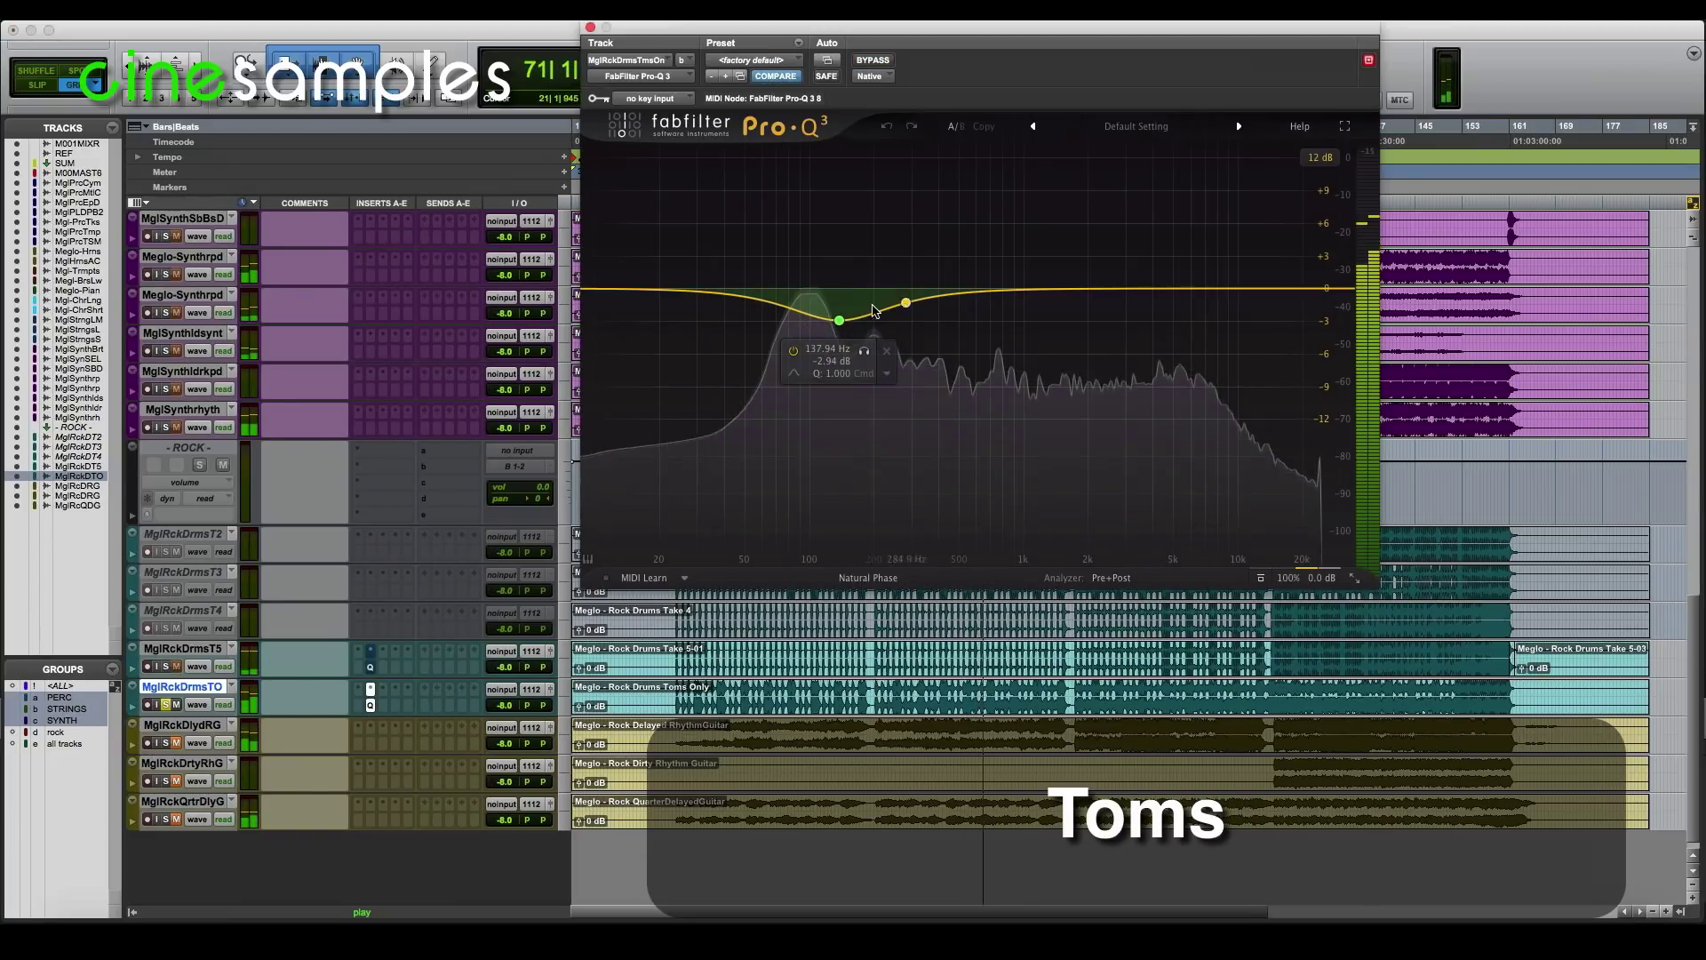
{"action": "left_click", "coordinate": [840, 321]}
{"action": "mouse_move", "coordinate": [839, 321]}
{"action": "left_mouse_down"}
{"action": "mouse_move", "coordinate": [826, 364]}
{"action": "mouse_move", "coordinate": [838, 285]}
{"action": "mouse_move", "coordinate": [833, 381]}
{"action": "mouse_move", "coordinate": [927, 391]}
{"action": "mouse_move", "coordinate": [776, 408]}
{"action": "mouse_move", "coordinate": [835, 342]}
{"action": "mouse_move", "coordinate": [841, 293]}
{"action": "mouse_move", "coordinate": [794, 331]}
{"action": "mouse_move", "coordinate": [840, 335]}
{"action": "left_mouse_up"}
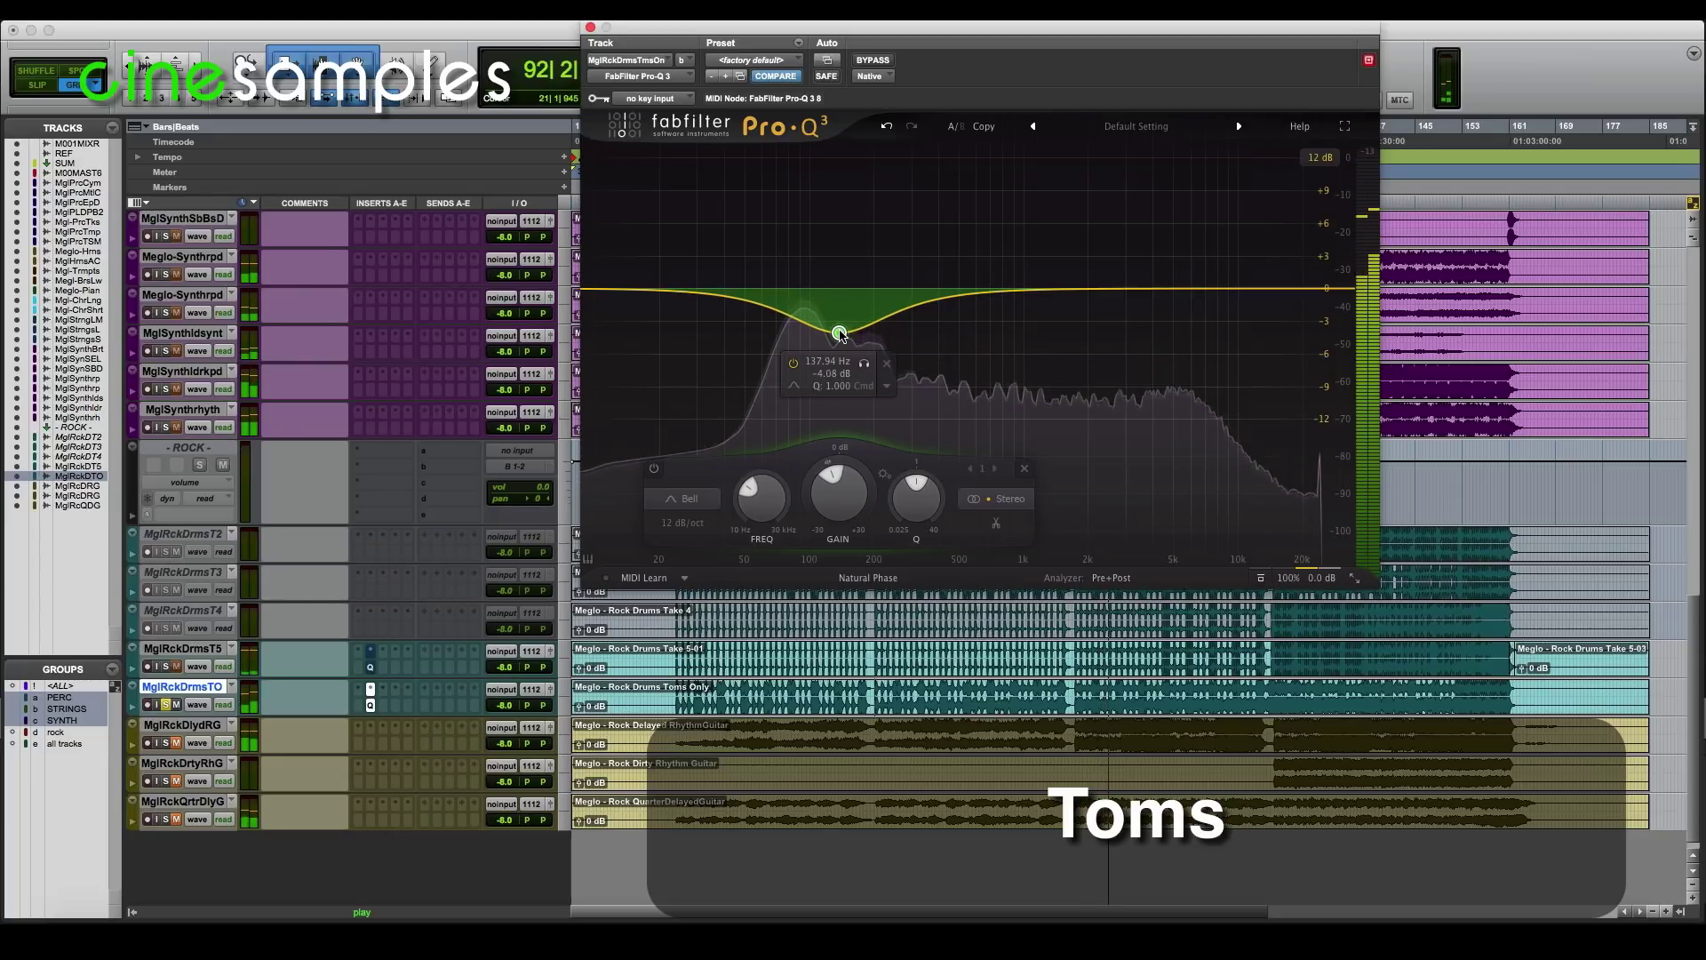
{"action": "mouse_move", "coordinate": [849, 494]}
{"action": "left_mouse_down"}
{"action": "mouse_move", "coordinate": [855, 471]}
{"action": "mouse_move", "coordinate": [844, 526]}
{"action": "left_mouse_up"}
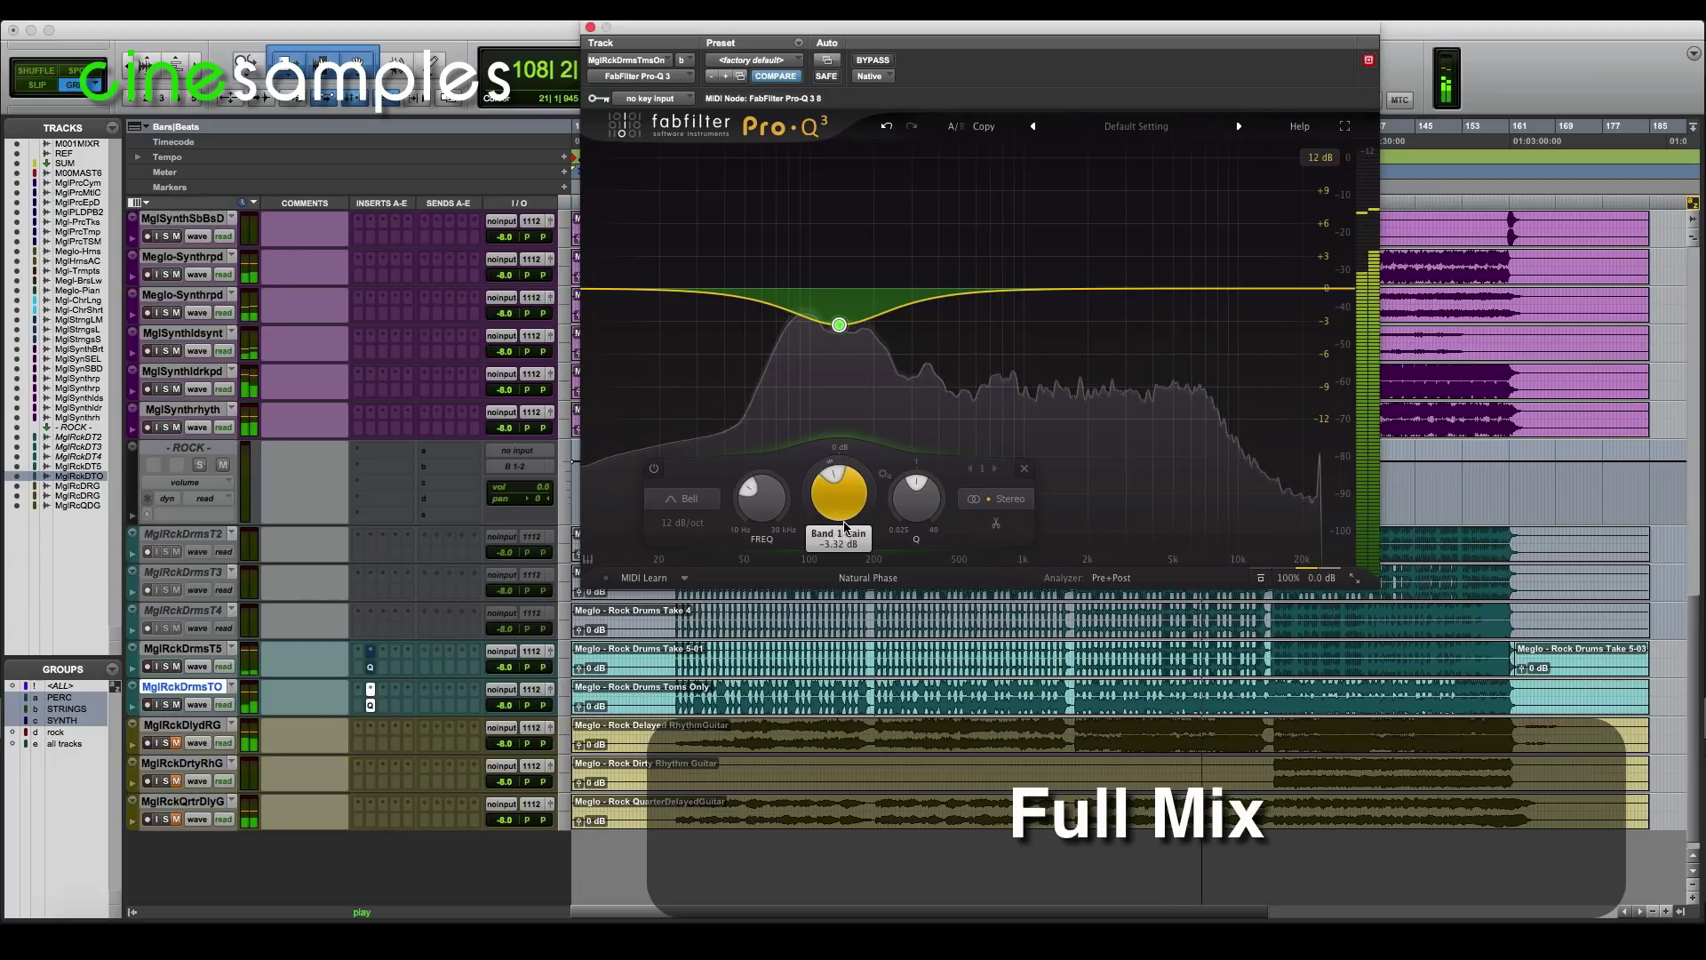
{"action": "key", "text": "space"}
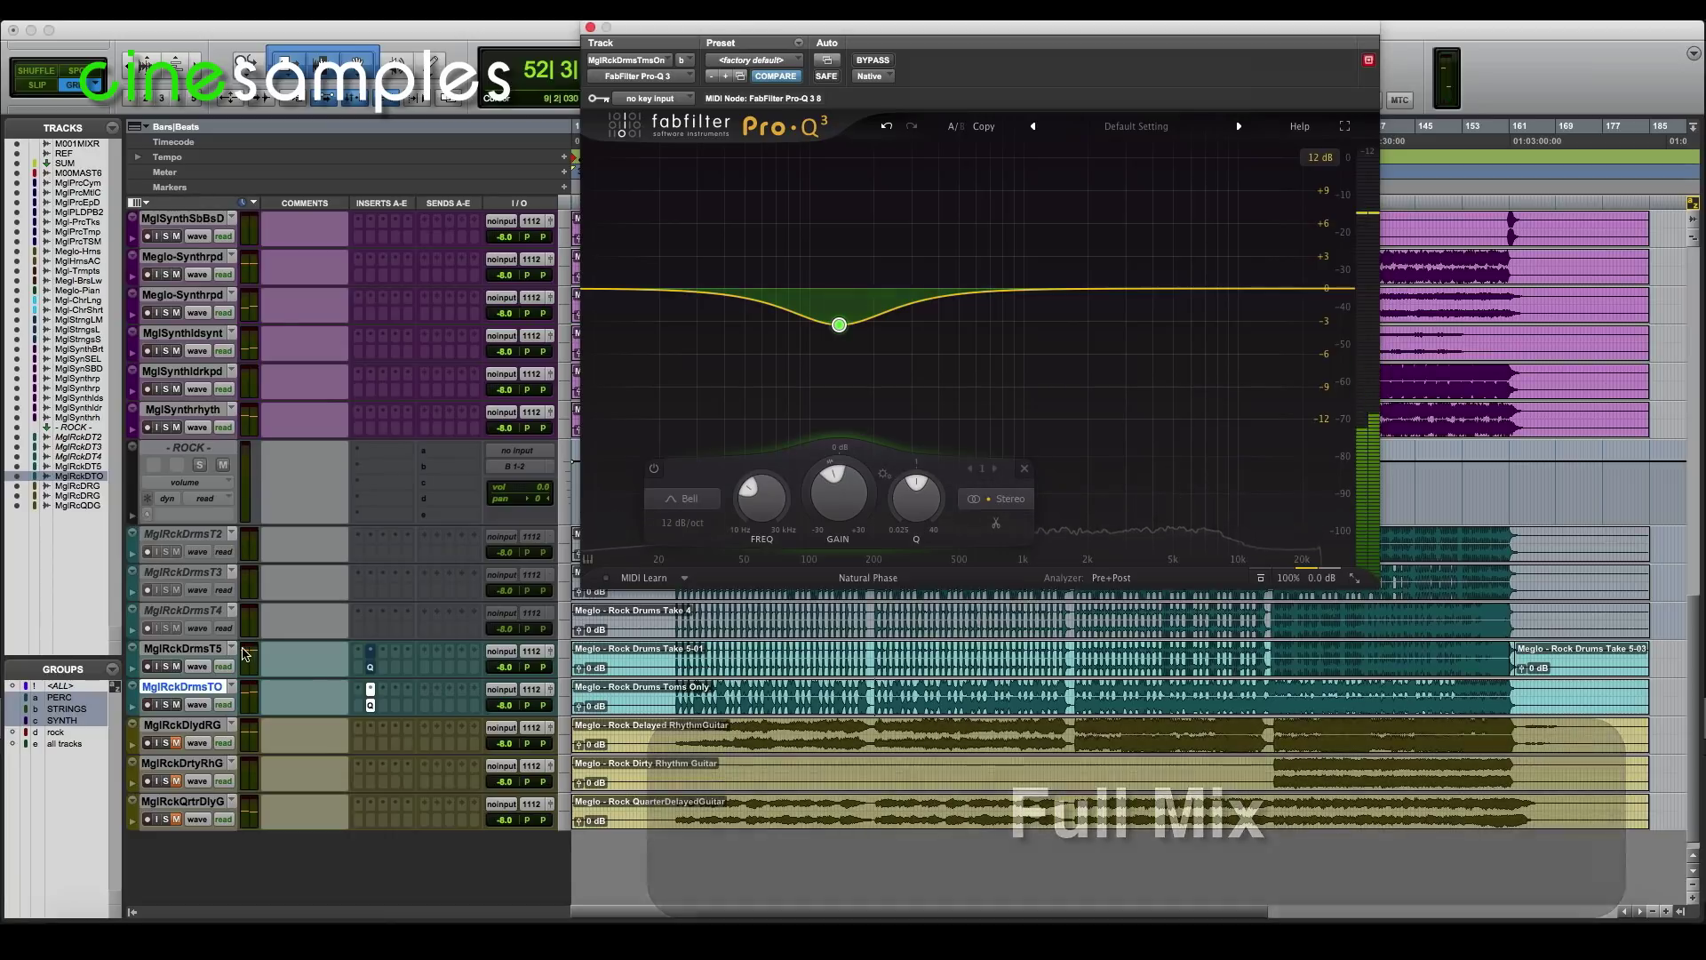
Solo the Rock Drums Take 5 track and play it from about bar 120
{"action": "left_click", "coordinate": [169, 670]}
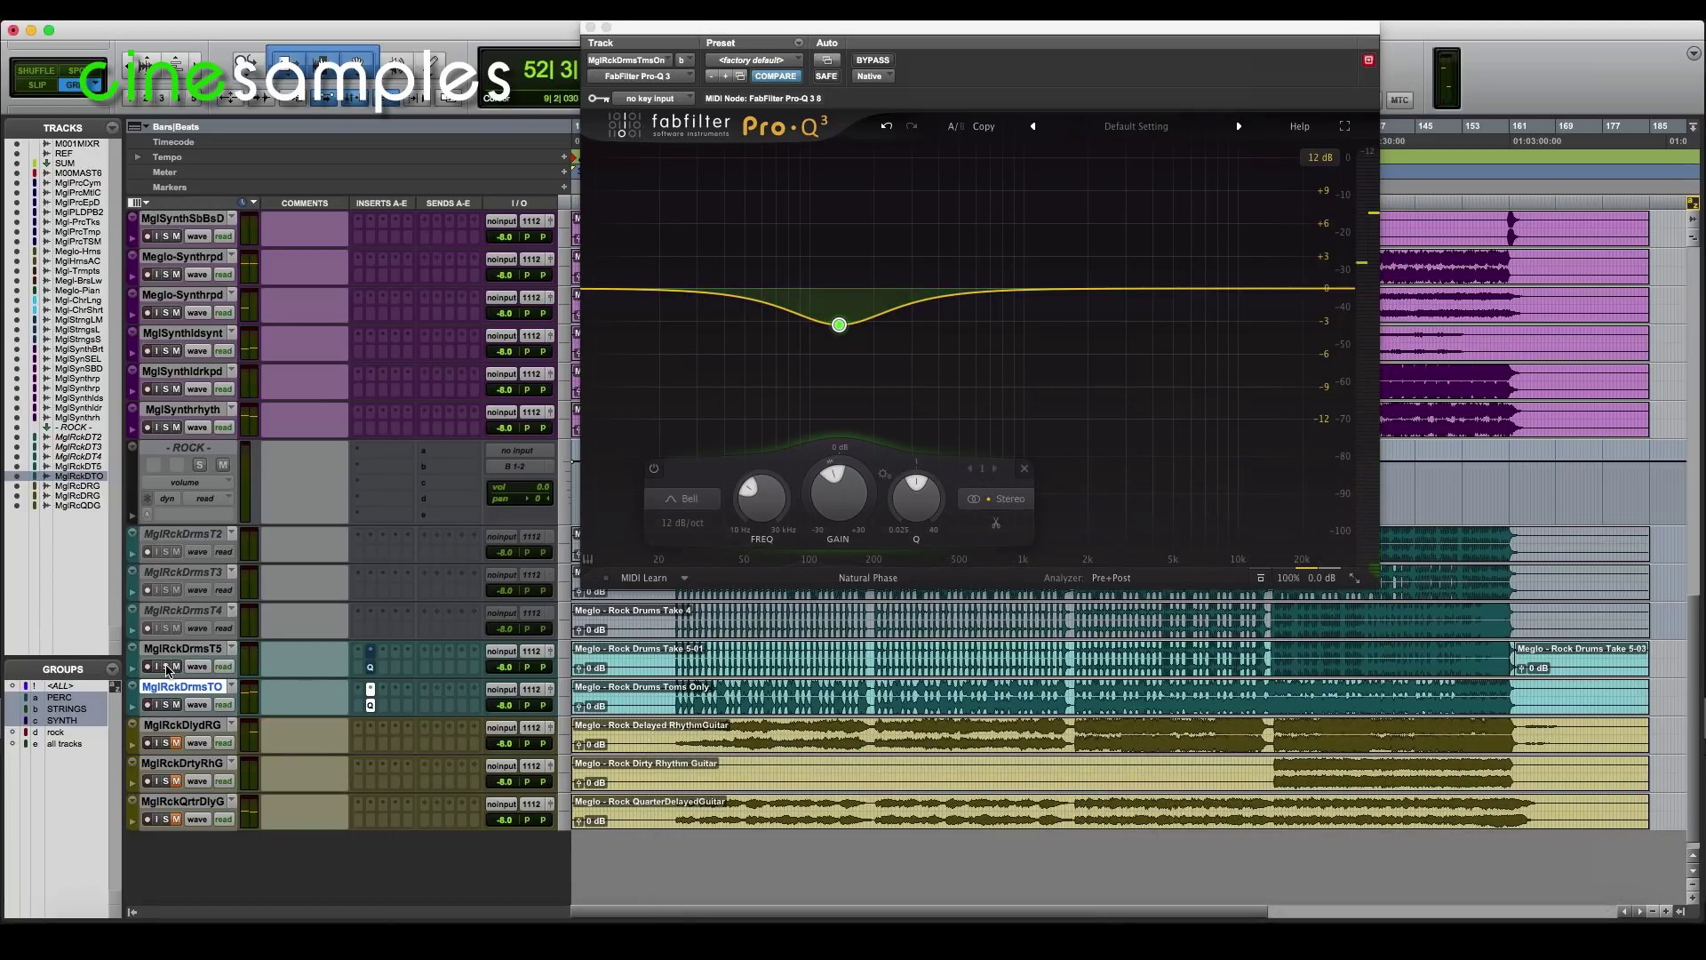
{"action": "left_click", "coordinate": [1273, 650]}
{"action": "key", "text": "space"}
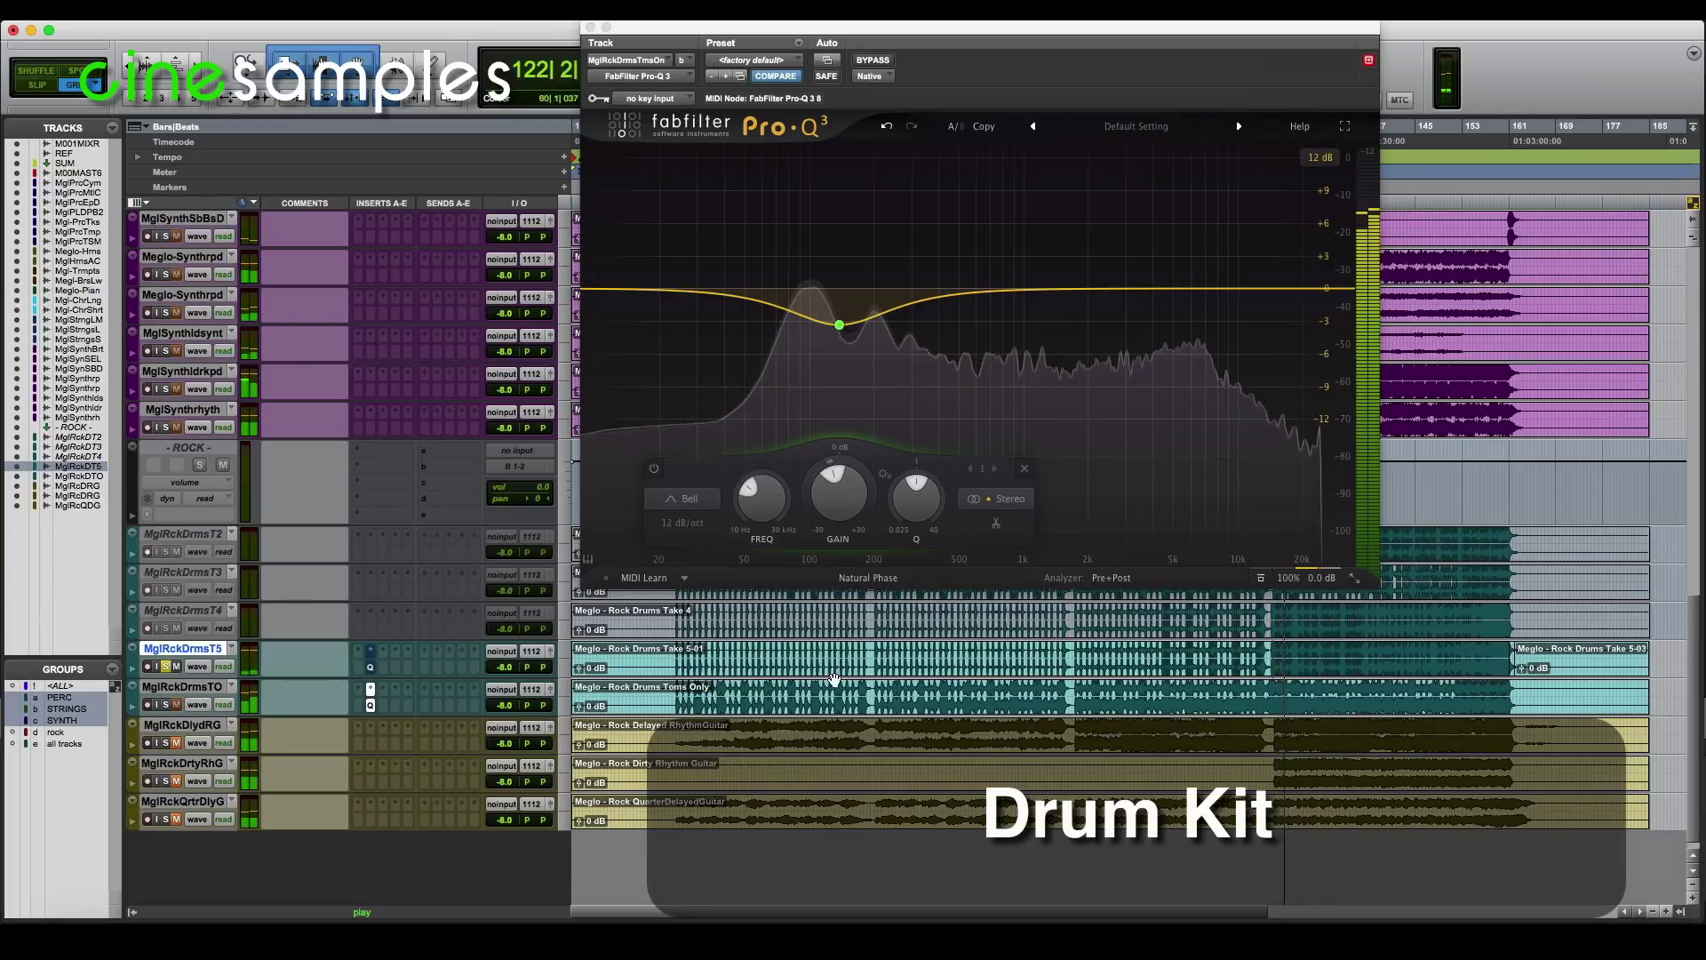
Open the Rock Drums Take 5 EQ, disable all three of its bands, and take the plug-in out of bypass
{"action": "left_click", "coordinate": [370, 667]}
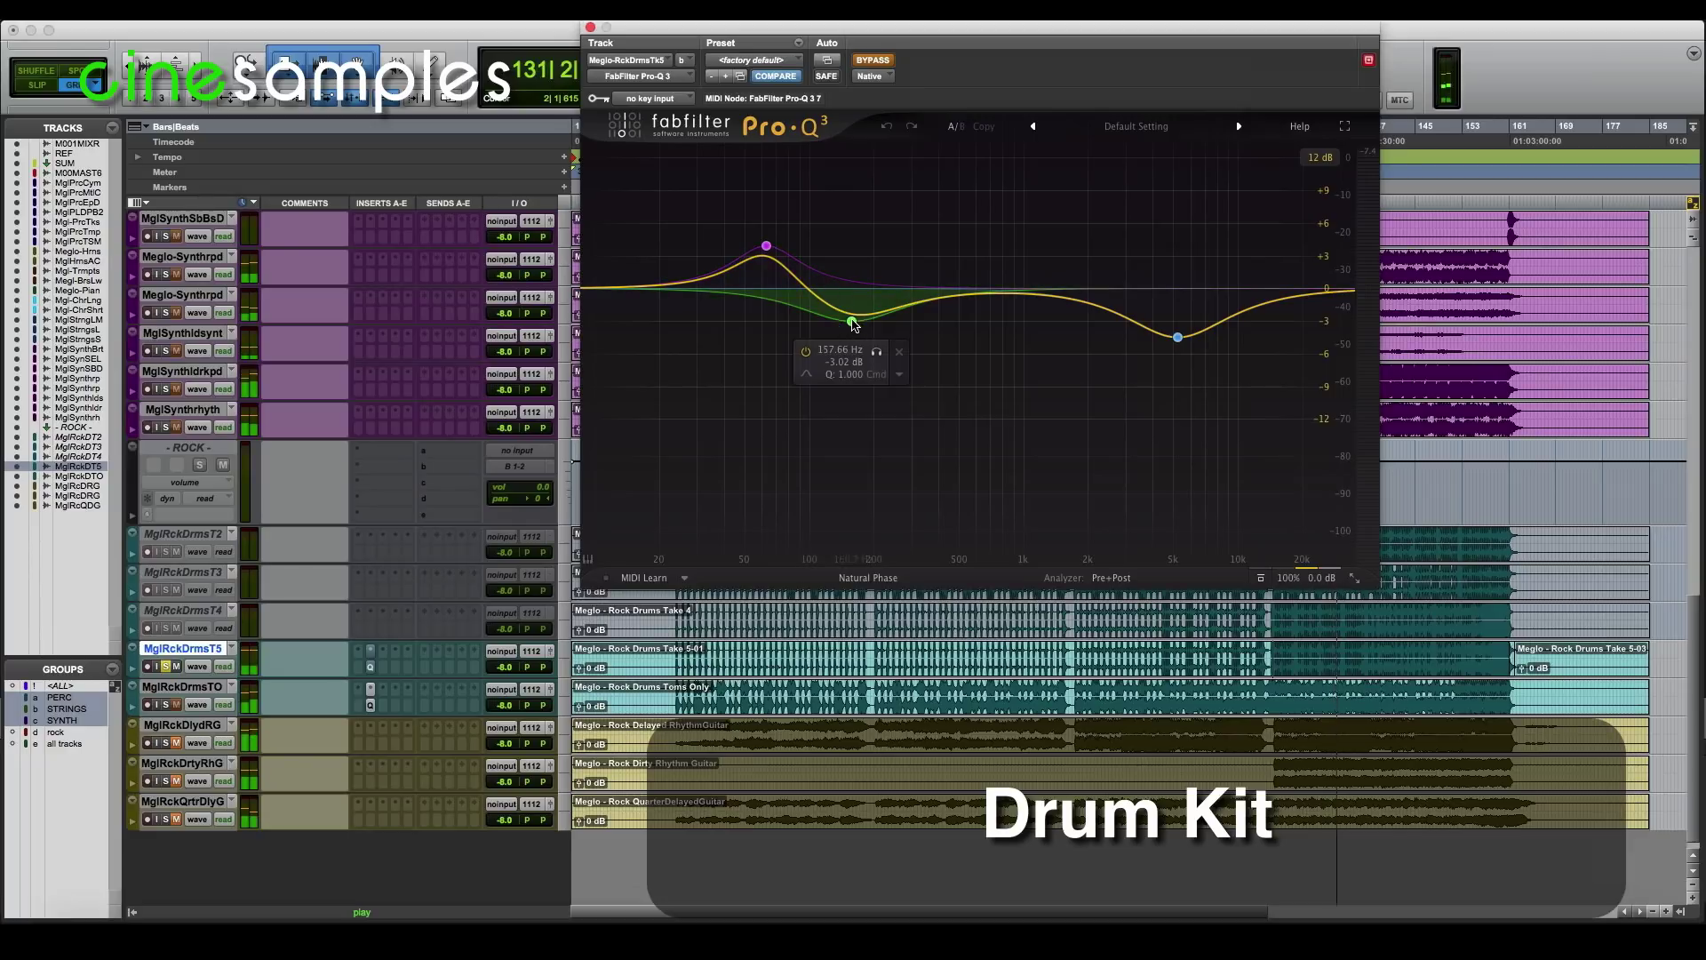
{"action": "left_click_drag", "start_coordinate": [672, 193], "coordinate": [1234, 461]}
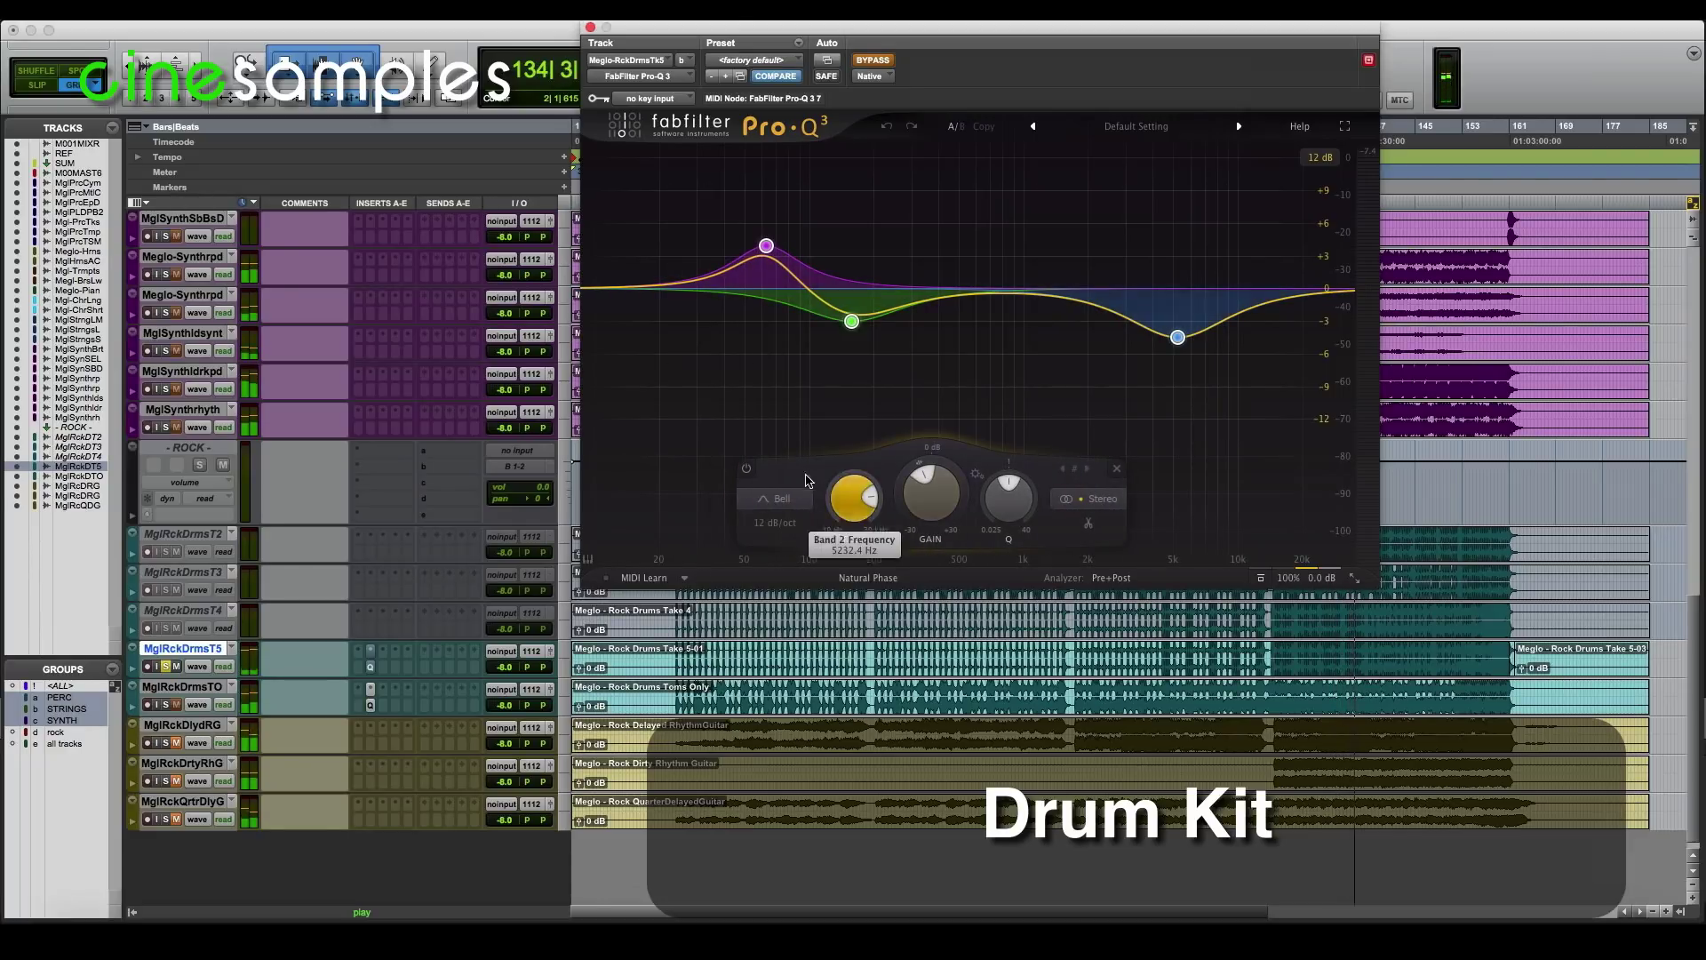
{"action": "left_click", "coordinate": [745, 468]}
{"action": "left_click", "coordinate": [873, 61]}
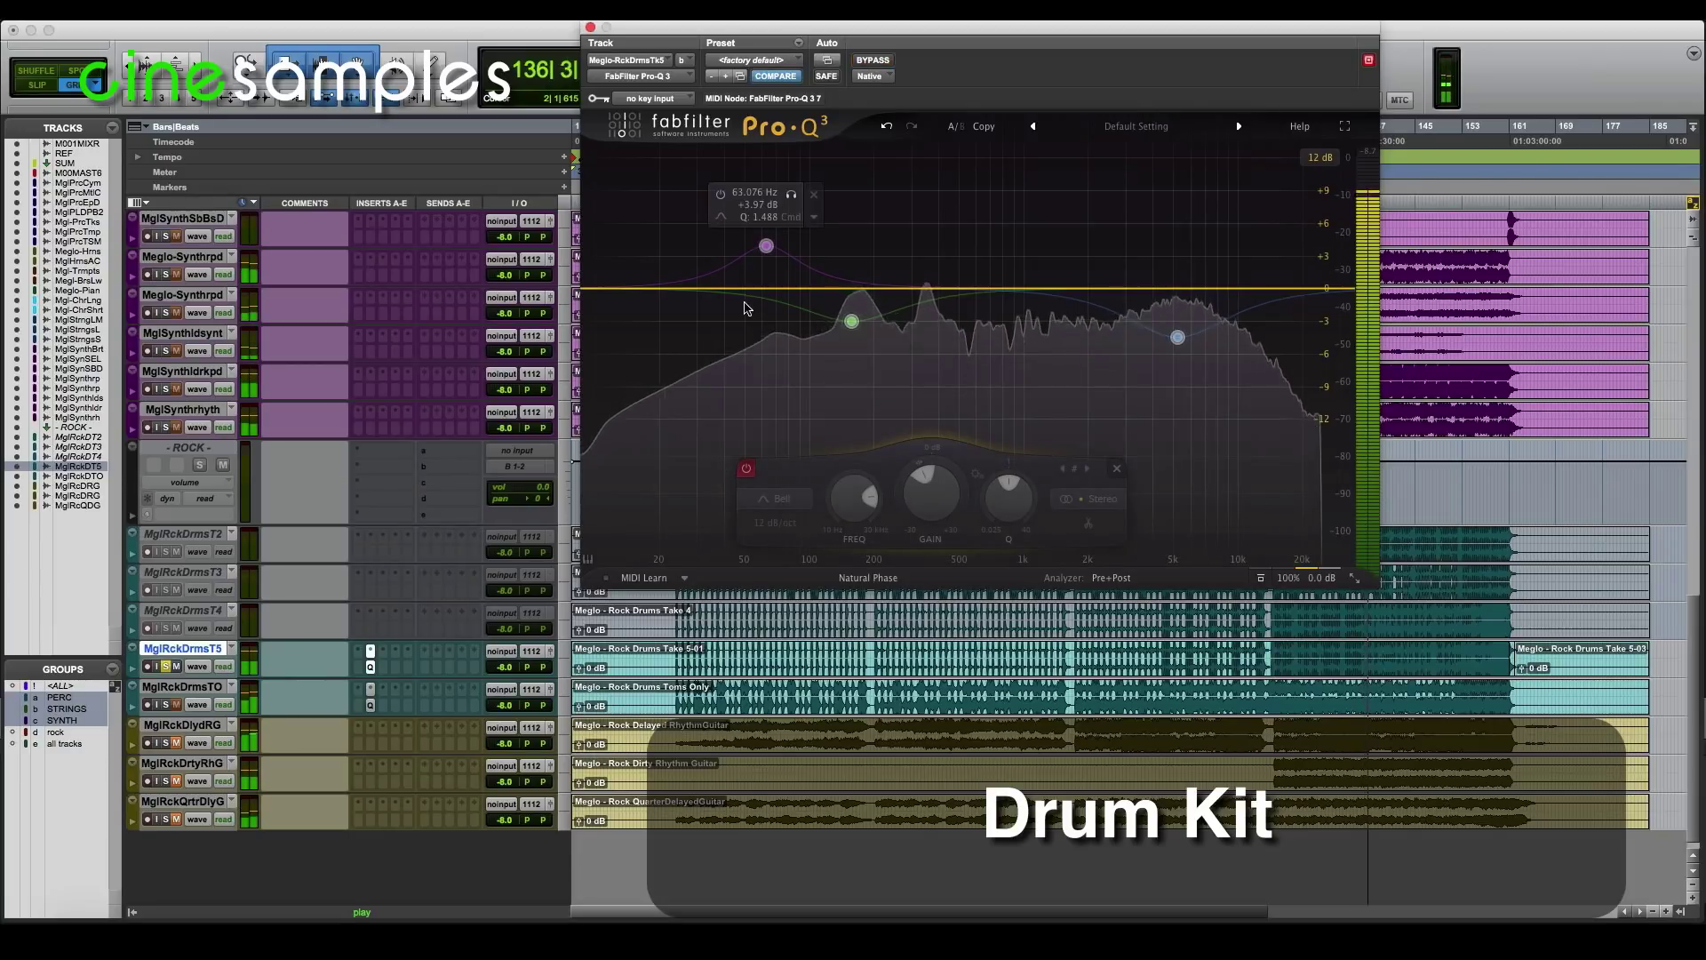
Enable the 63 Hz boost band in the Take 5 EQ and set its Q to 1.715
{"action": "left_click", "coordinate": [766, 247]}
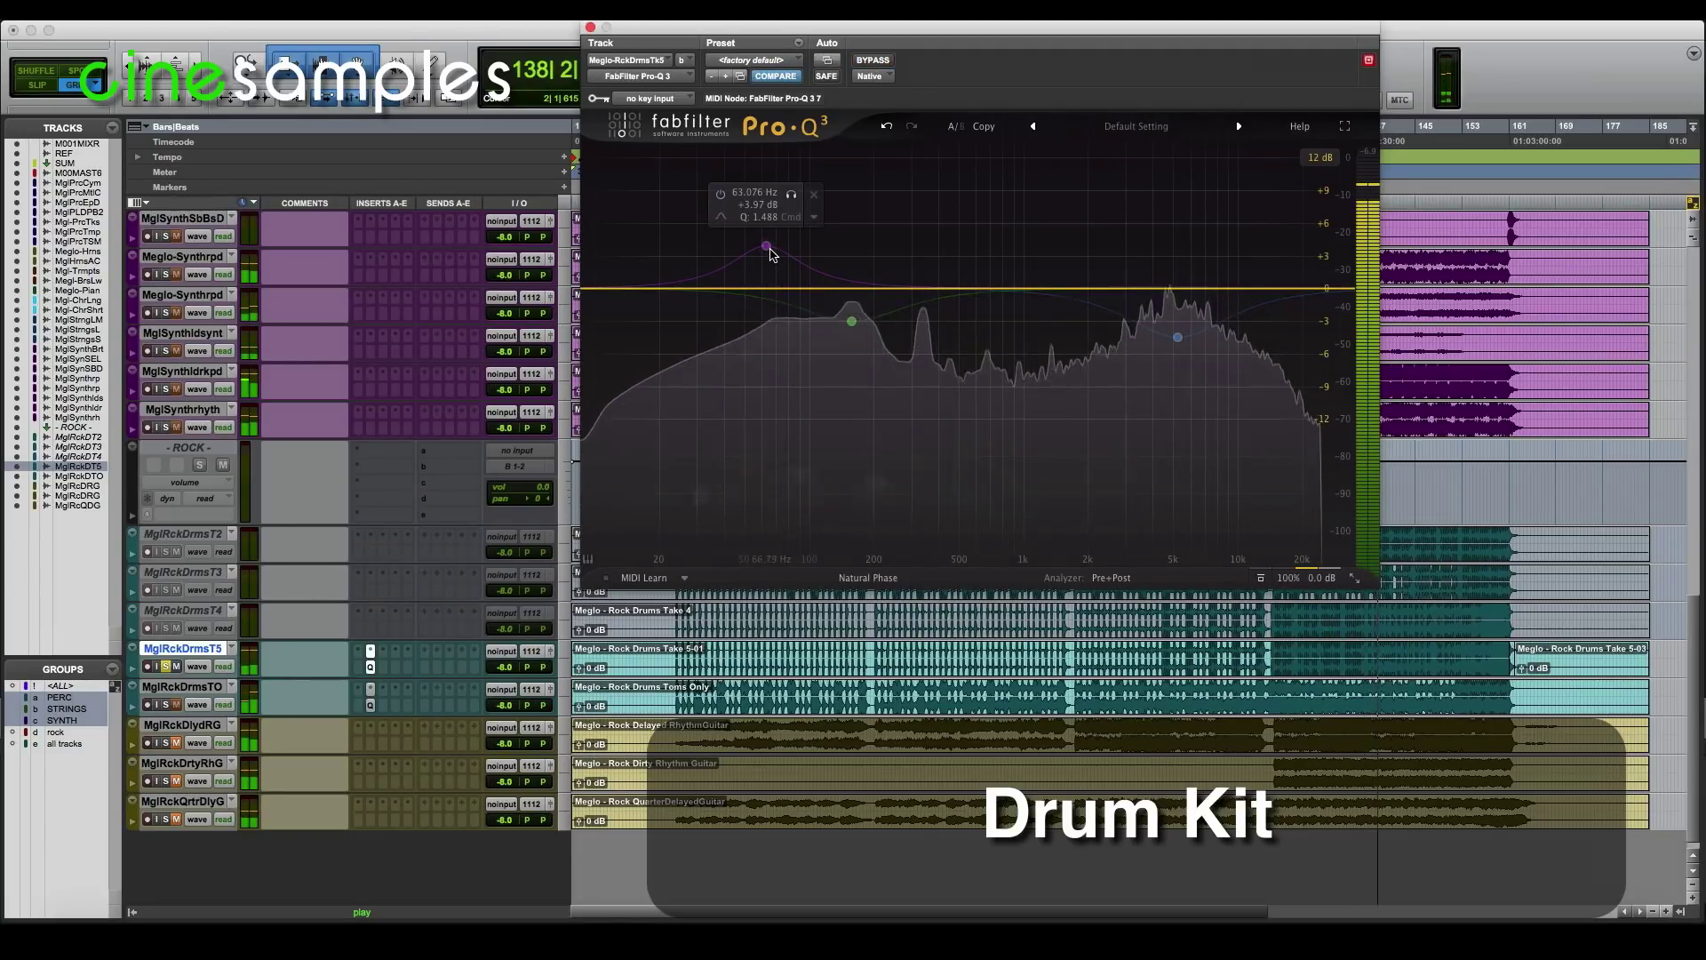
{"action": "left_click", "coordinate": [610, 469]}
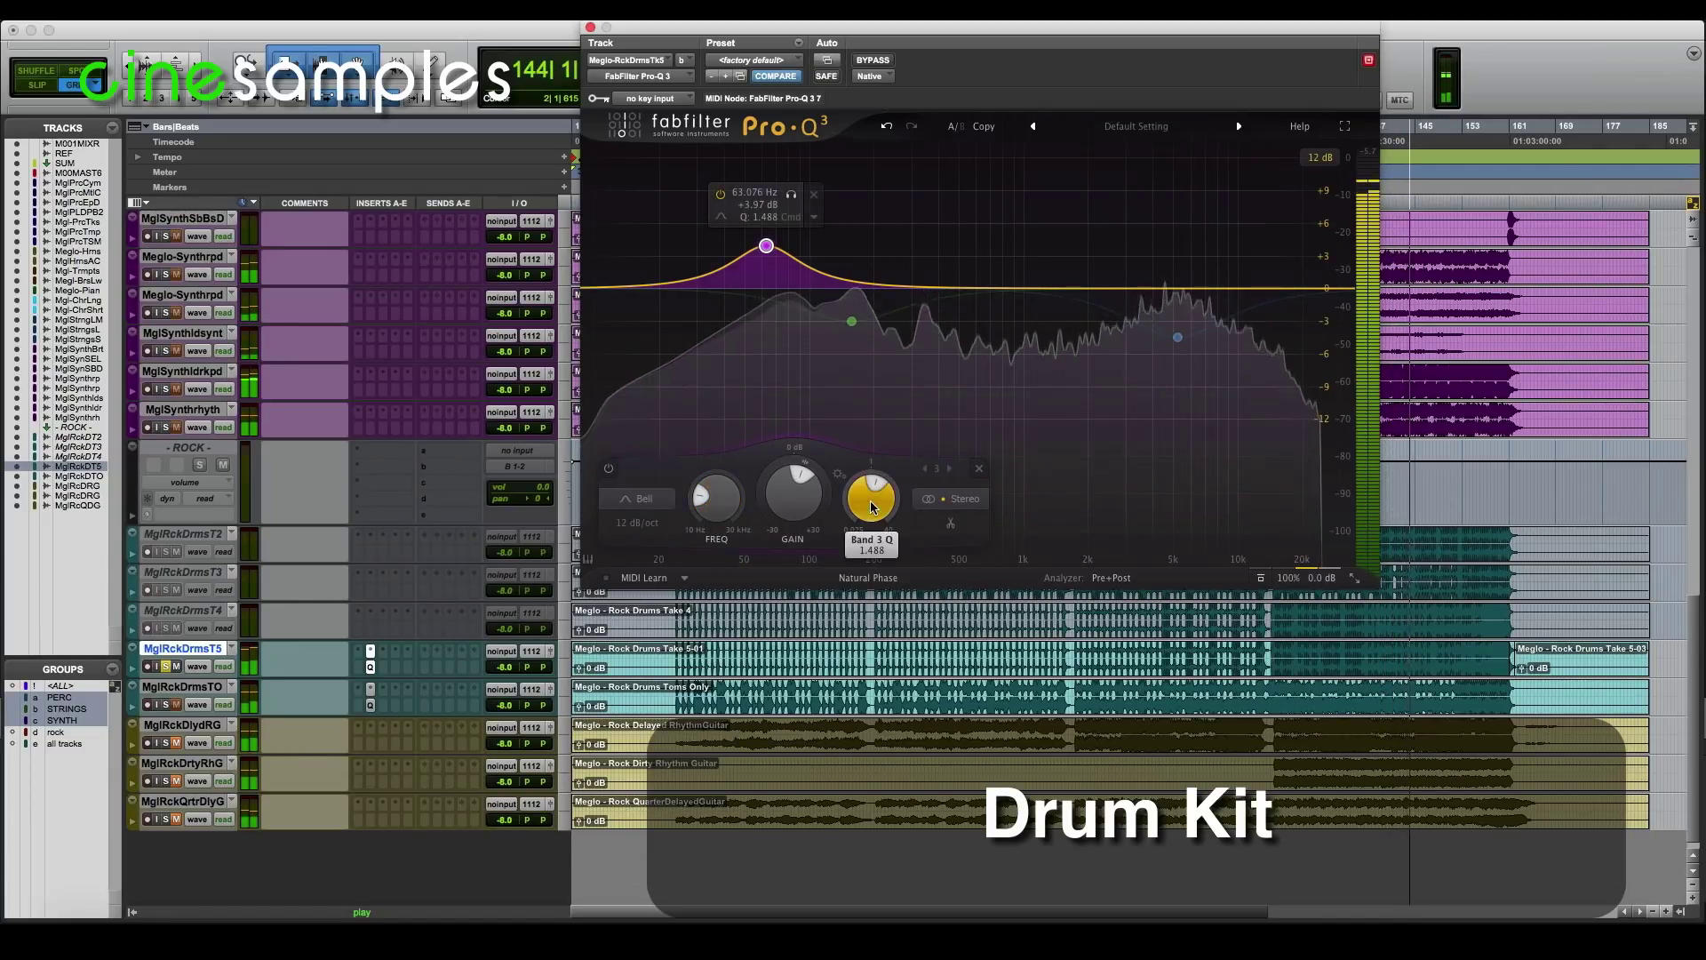
{"action": "left_click_drag", "start_coordinate": [870, 499], "coordinate": [870, 522]}
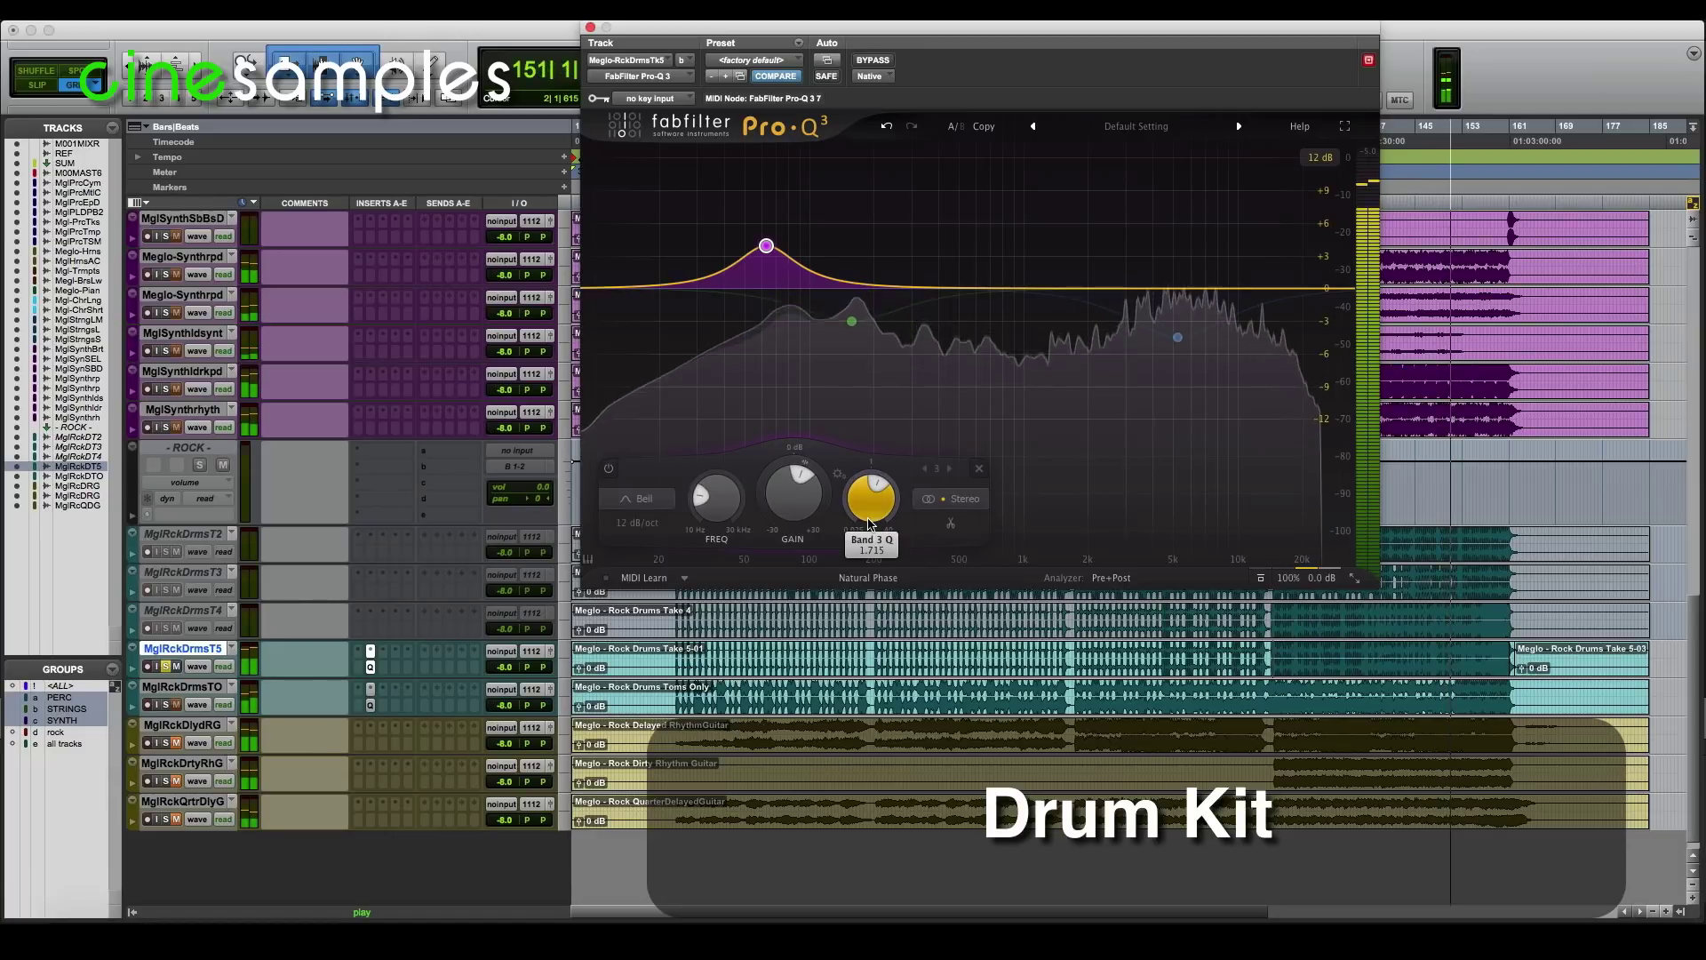
Enable the 157.66 Hz band with a gain of -2.56 dB, and compare the Take 5 EQ bypassed and active
{"action": "left_click", "coordinate": [852, 323]}
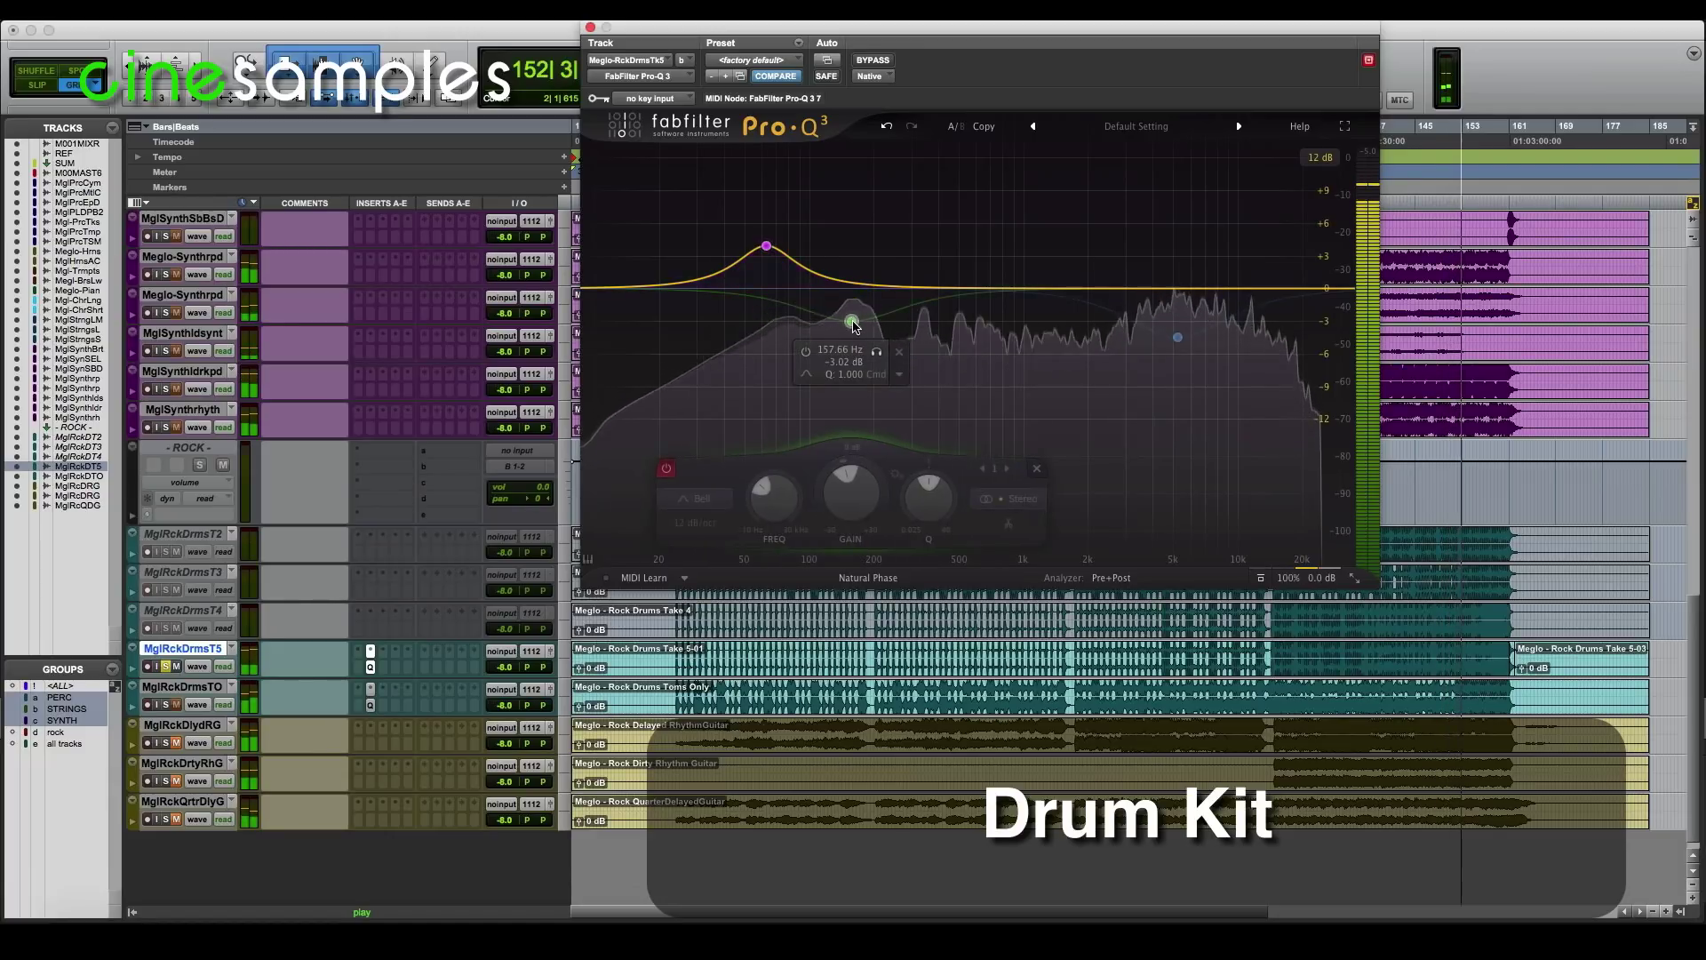
{"action": "left_click", "coordinate": [667, 470]}
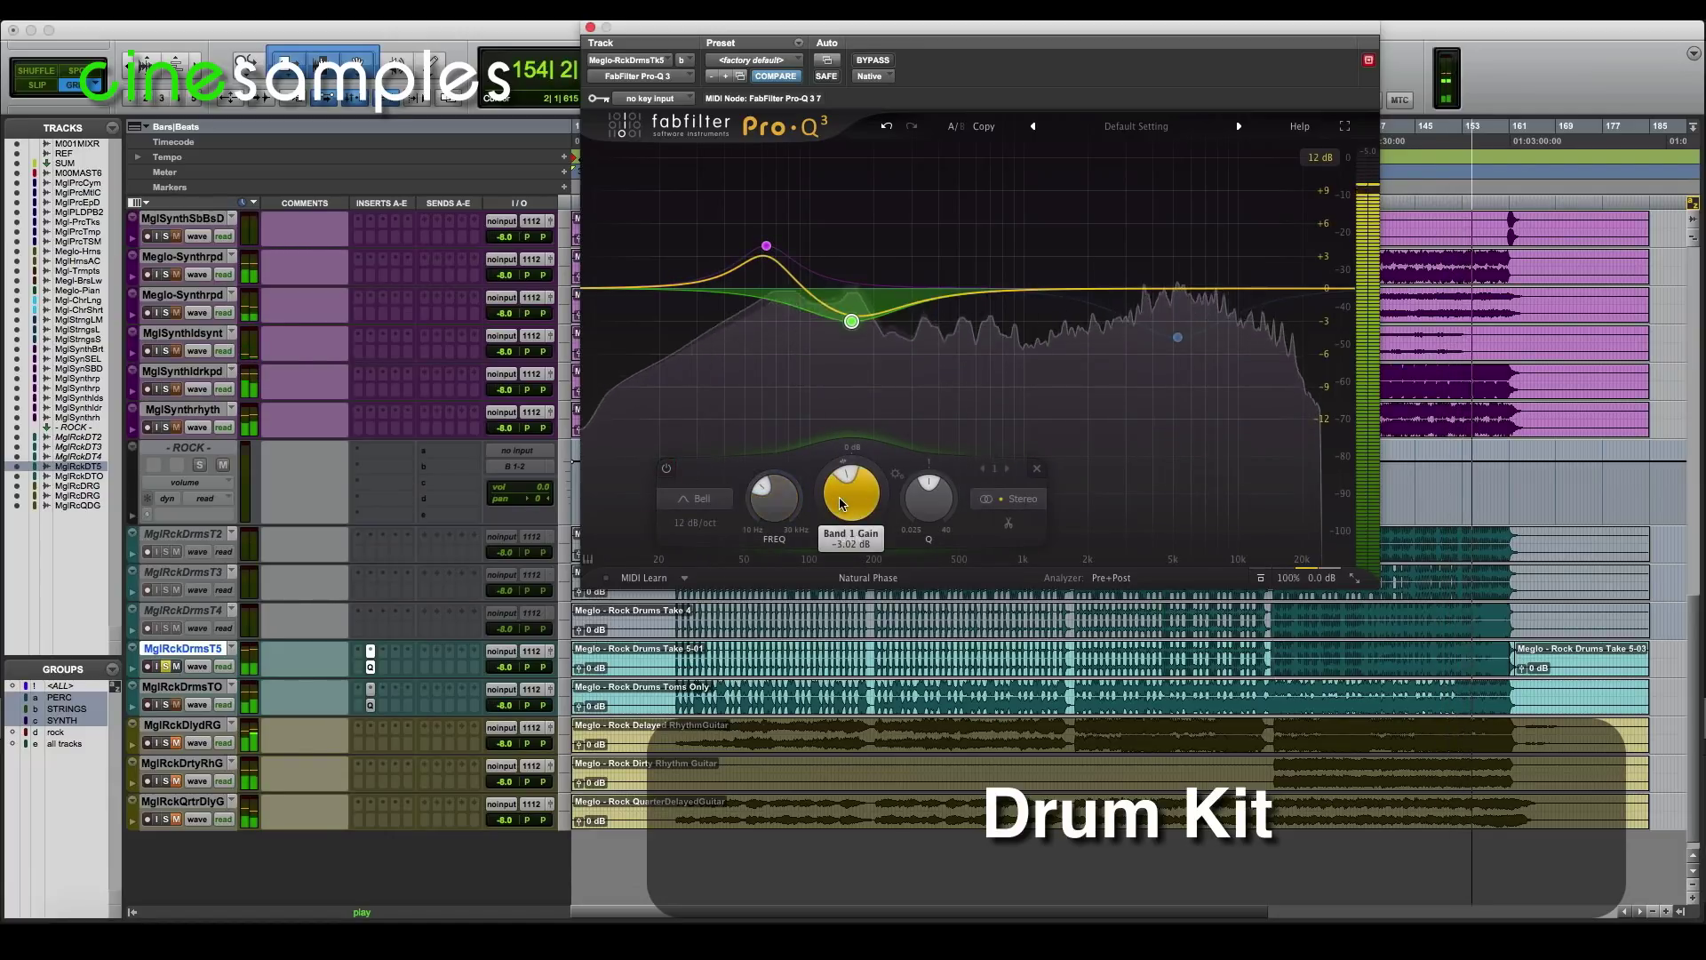
{"action": "mouse_move", "coordinate": [852, 493]}
{"action": "left_mouse_down"}
{"action": "mouse_move", "coordinate": [867, 411]}
{"action": "mouse_move", "coordinate": [864, 498]}
{"action": "mouse_move", "coordinate": [874, 462]}
{"action": "mouse_move", "coordinate": [876, 489]}
{"action": "mouse_move", "coordinate": [860, 515]}
{"action": "left_mouse_up"}
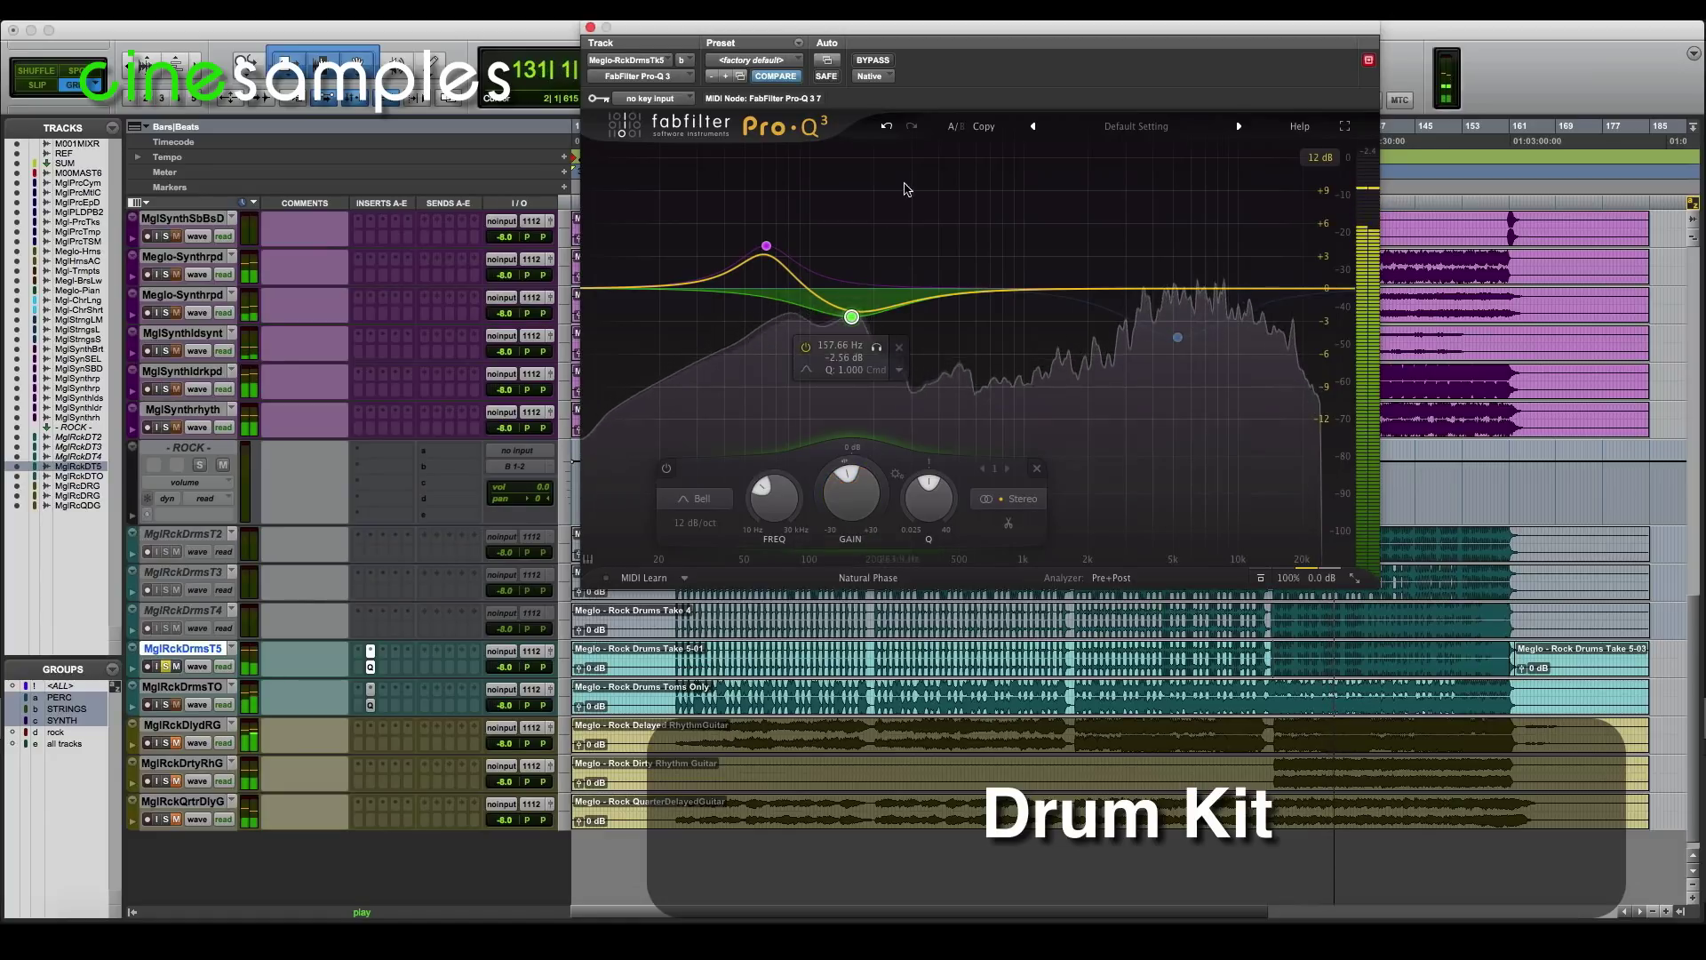
{"action": "left_click", "coordinate": [875, 62]}
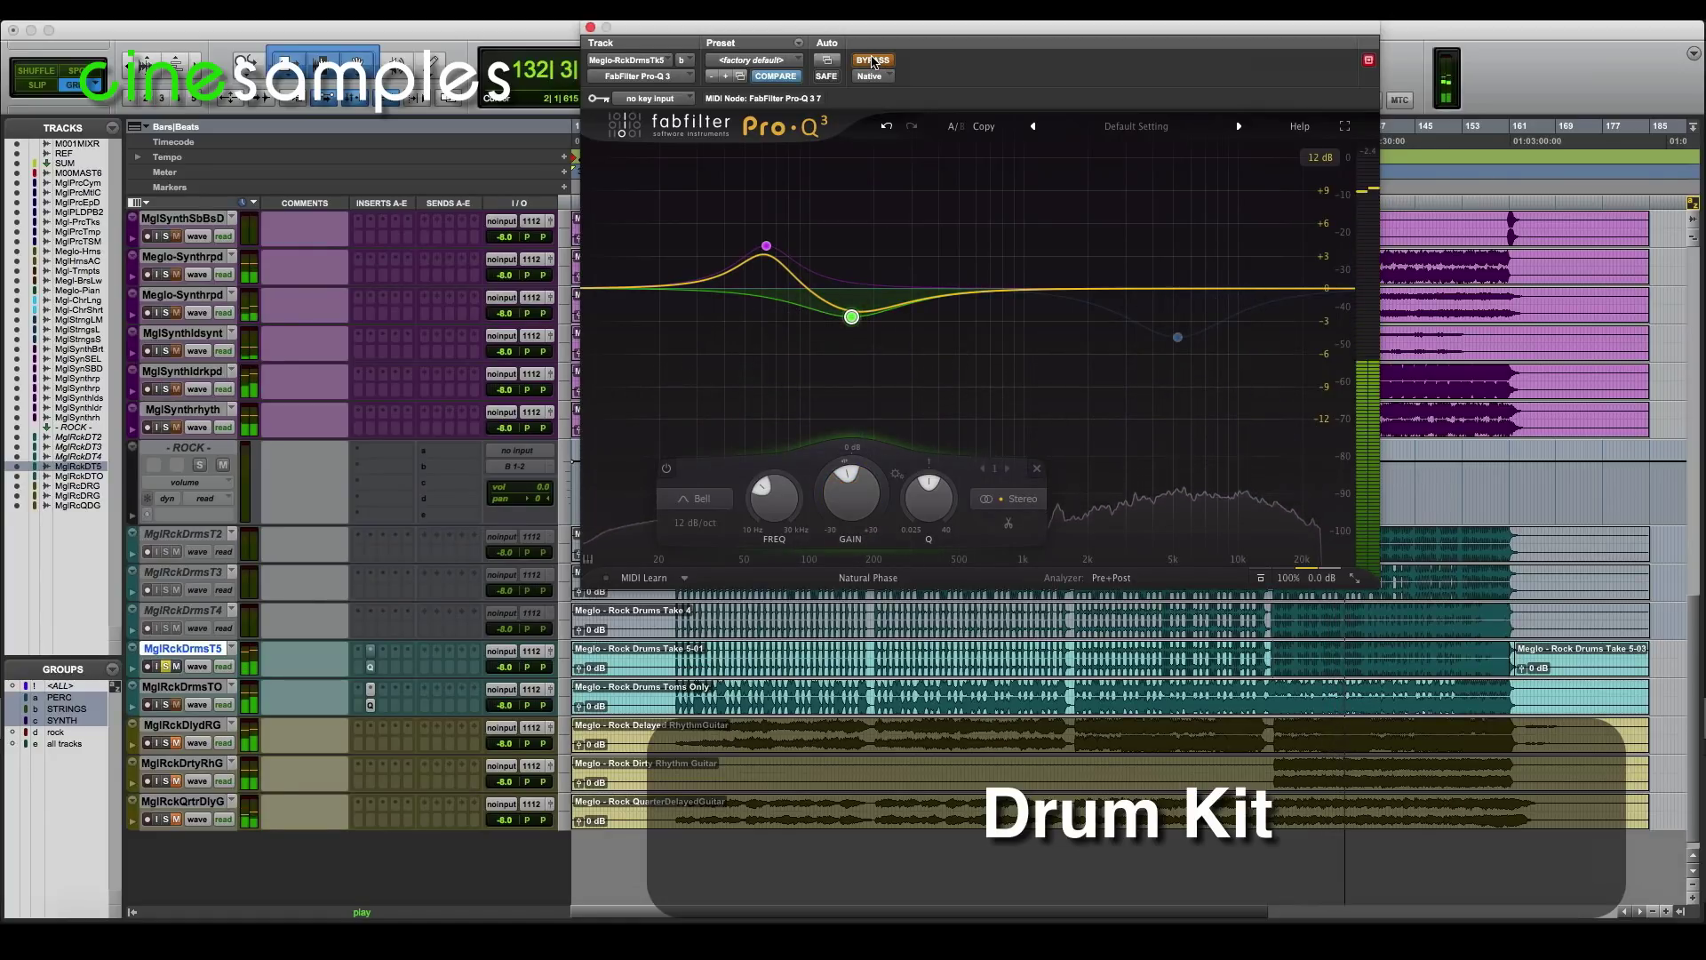
{"action": "left_click", "coordinate": [875, 62]}
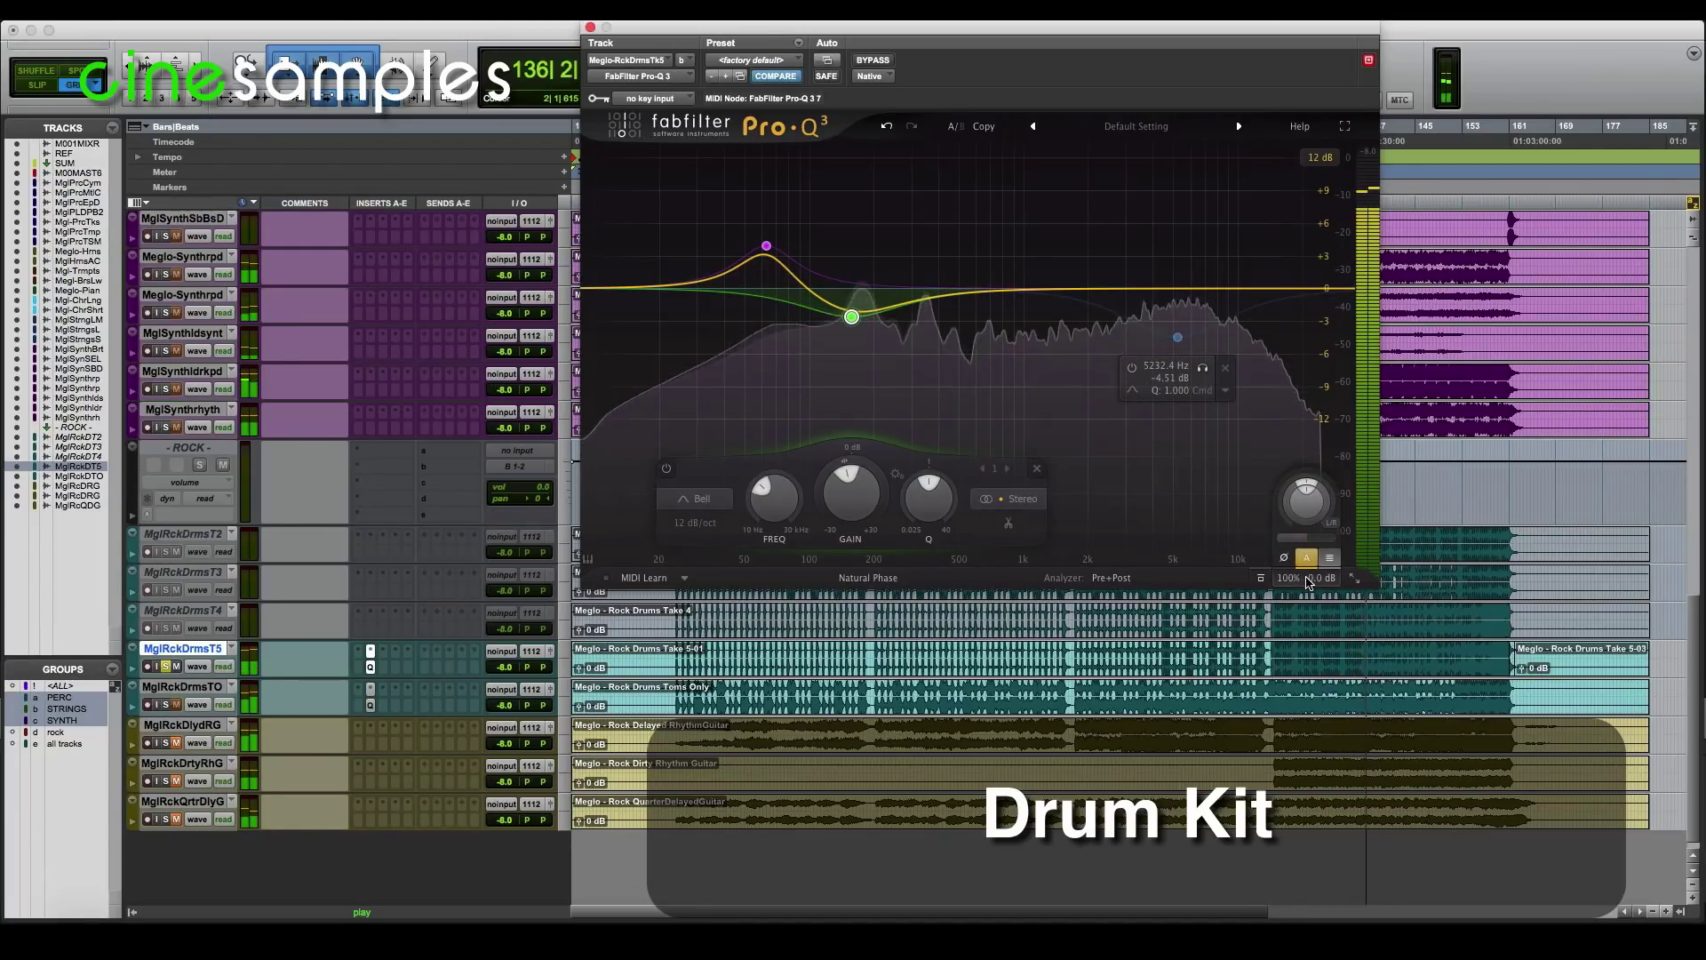
Enable the high-frequency cut band in the Take 5 EQ and move it to about 4941 Hz and -13.73 dB
{"action": "left_click", "coordinate": [1177, 334]}
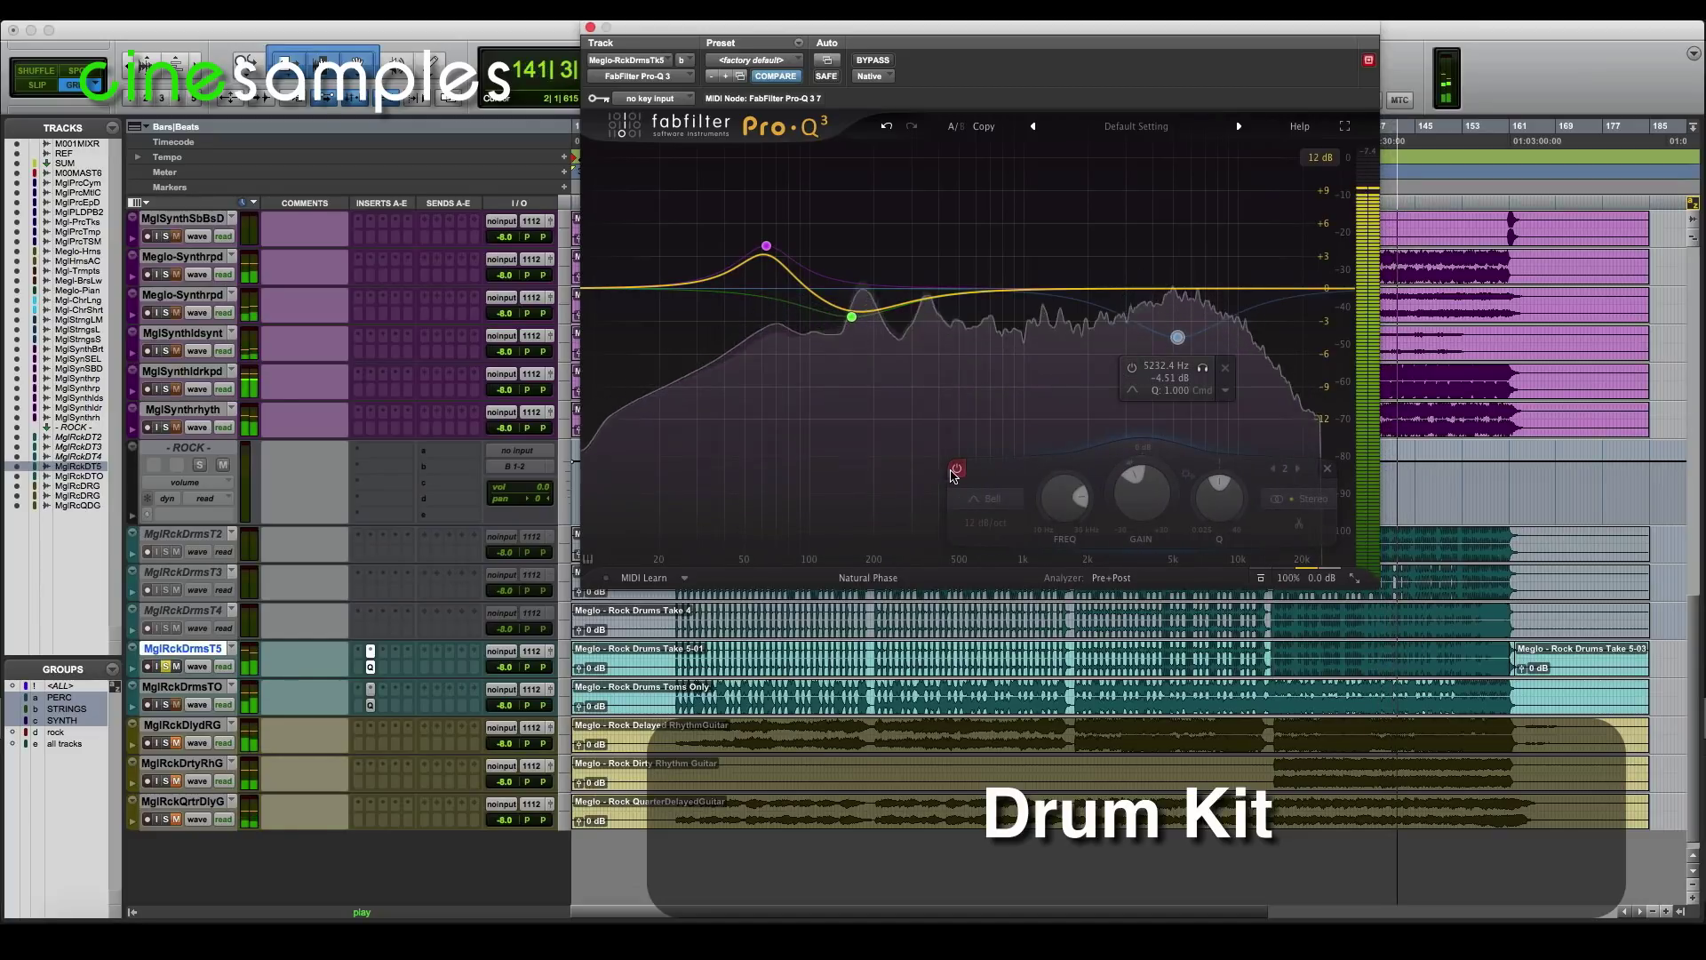
{"action": "mouse_move", "coordinate": [1205, 328]}
{"action": "left_click_drag", "start_coordinate": [1178, 340], "coordinate": [1173, 442]}
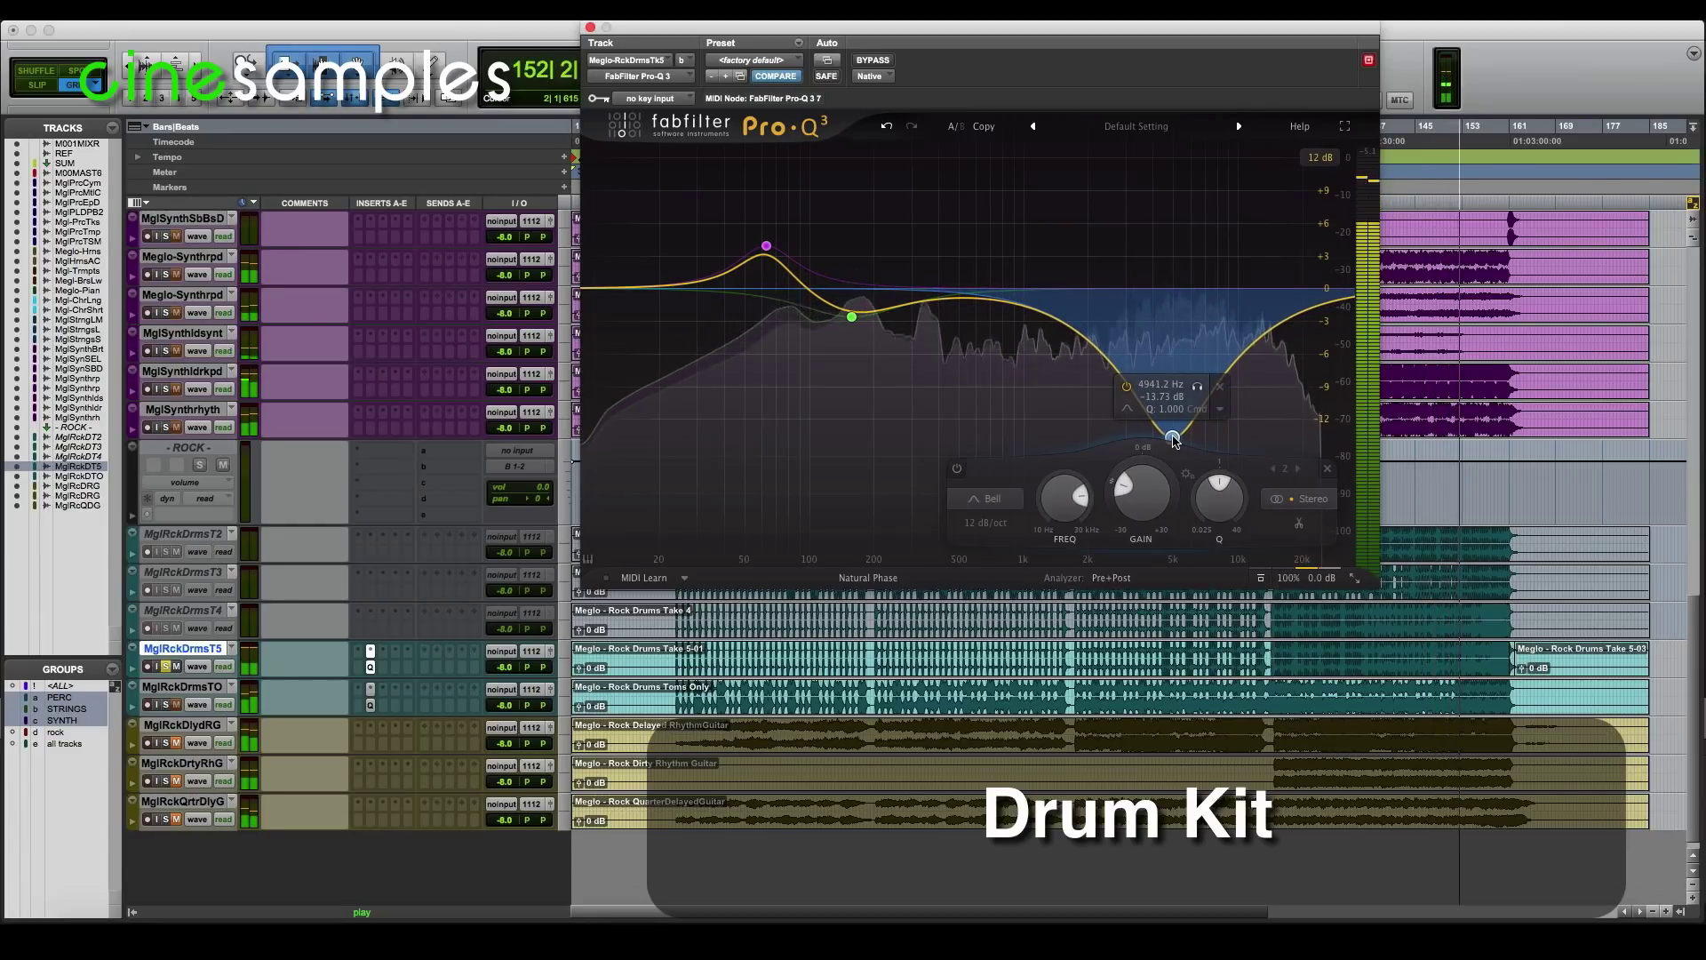
{"action": "mouse_move", "coordinate": [1173, 441]}
{"action": "left_mouse_down"}
{"action": "mouse_move", "coordinate": [1134, 471]}
{"action": "mouse_move", "coordinate": [1150, 418]}
{"action": "mouse_move", "coordinate": [1151, 458]}
{"action": "mouse_move", "coordinate": [1169, 433]}
{"action": "left_mouse_up"}
Play the full mix and readjust the gain of the Take 5 EQ's high-frequency band by ear, trying about -5.70 dB
{"action": "key", "text": "space"}
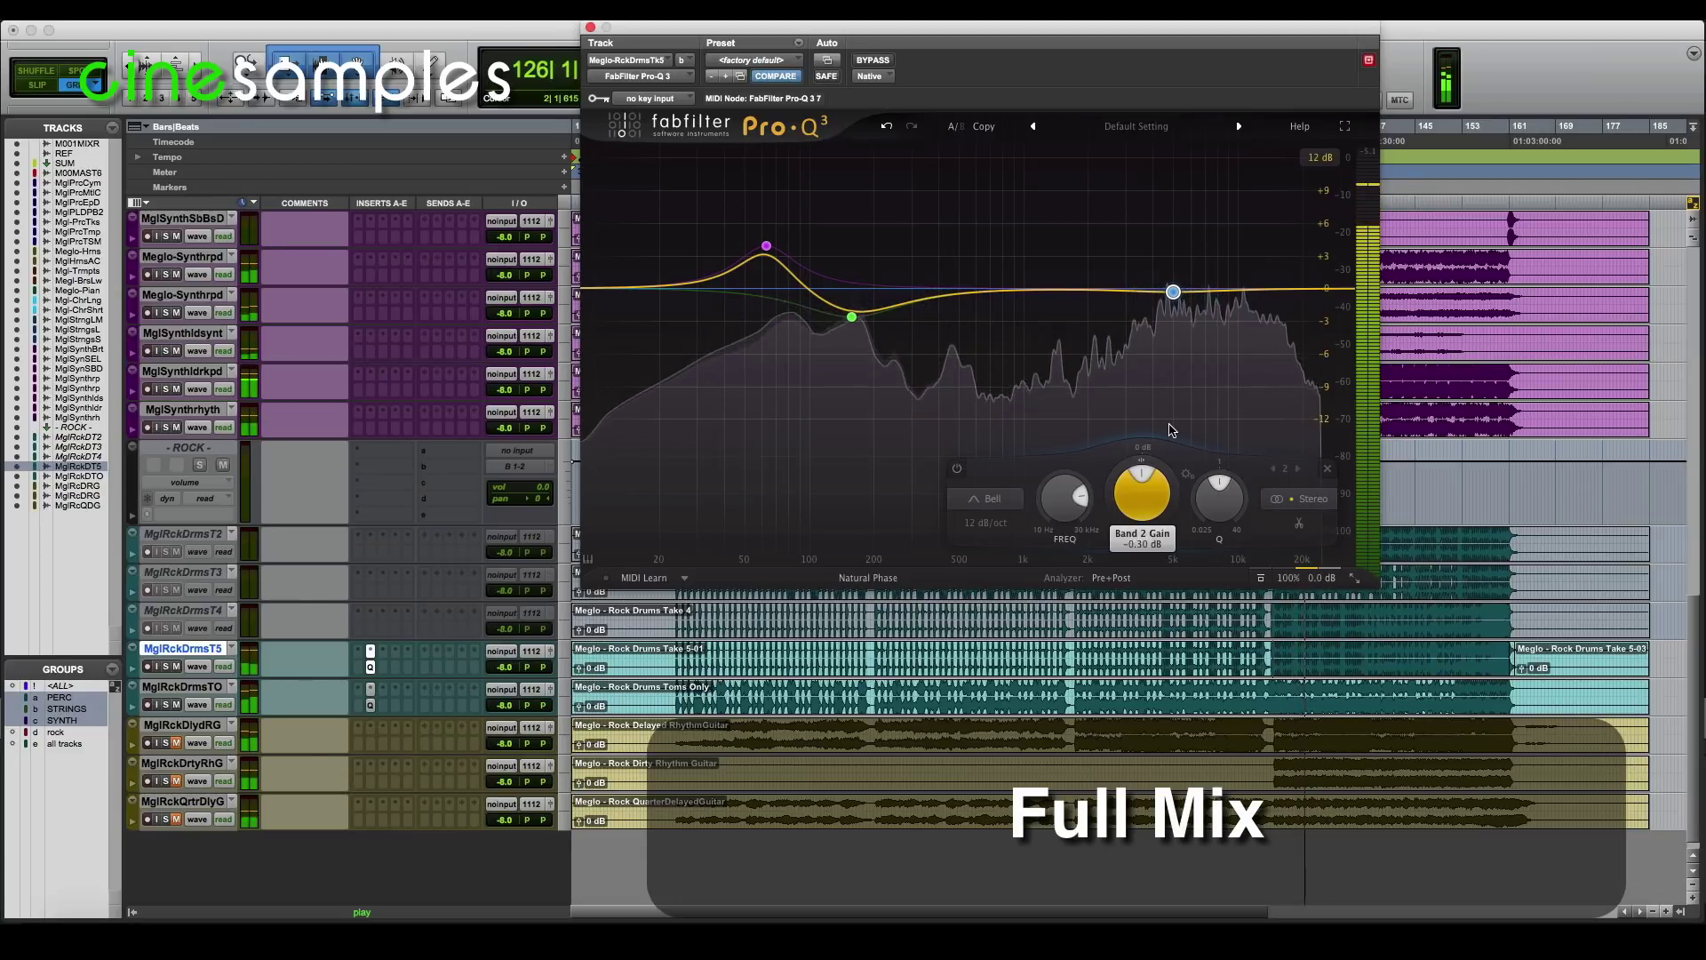
{"action": "left_click_drag", "start_coordinate": [1173, 441], "coordinate": [1167, 471]}
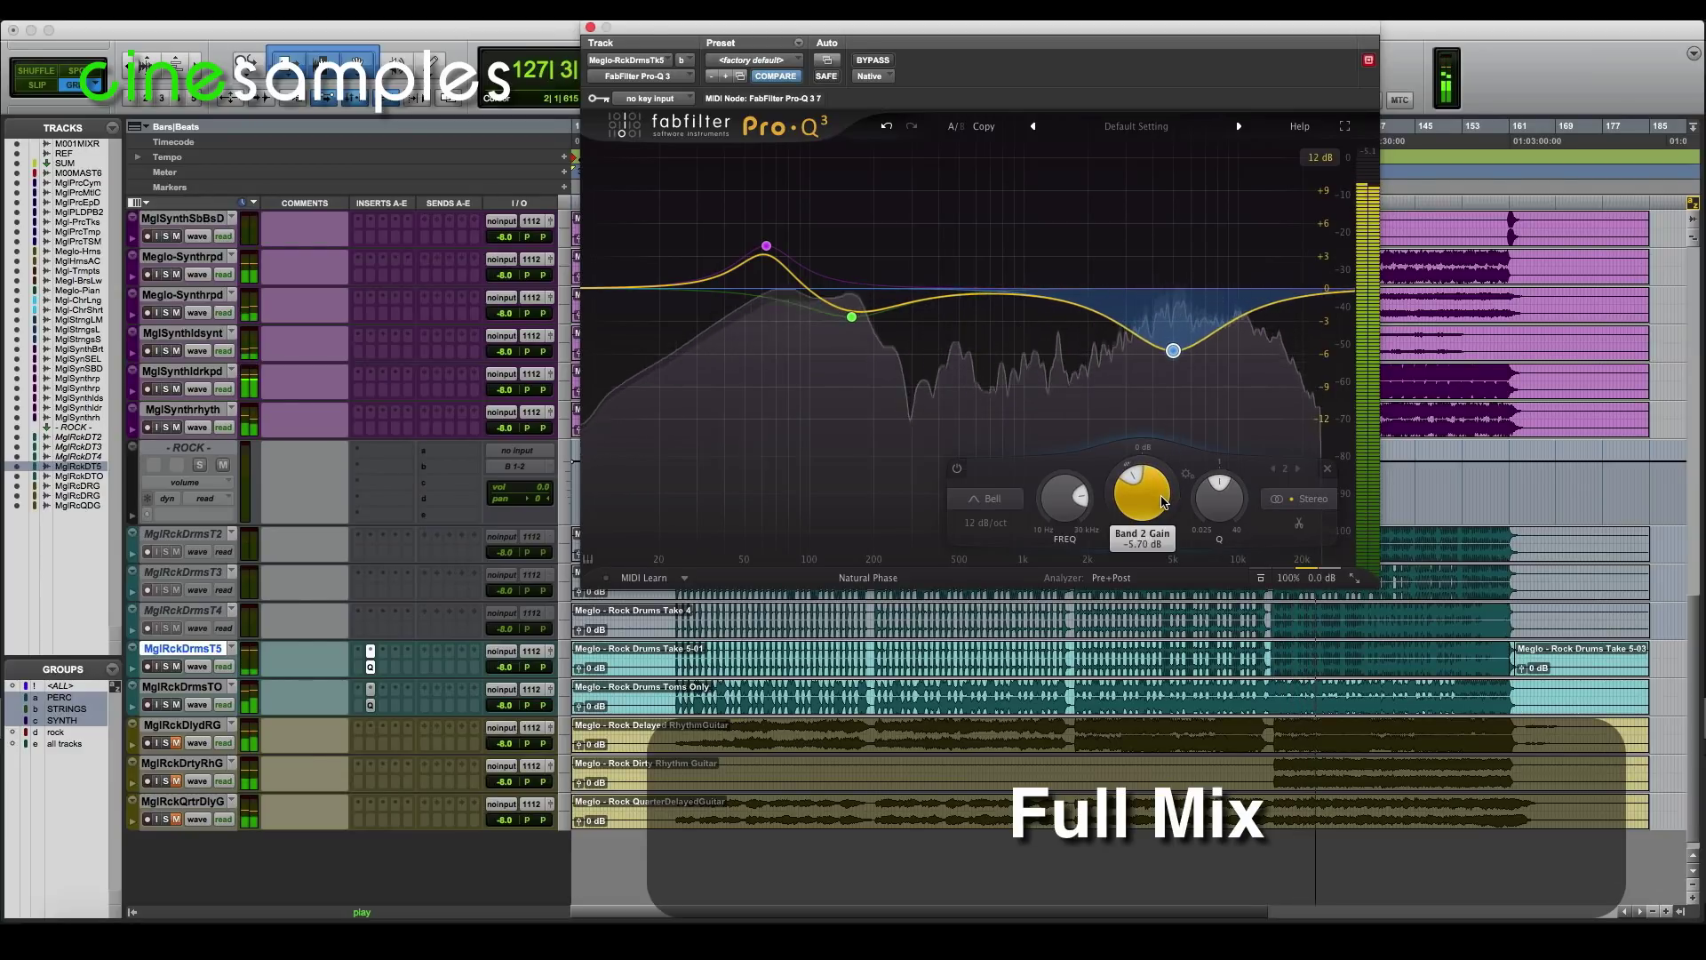
{"action": "mouse_move", "coordinate": [1161, 504]}
{"action": "left_mouse_down"}
{"action": "mouse_move", "coordinate": [1158, 538]}
{"action": "mouse_move", "coordinate": [1148, 480]}
{"action": "left_mouse_up"}
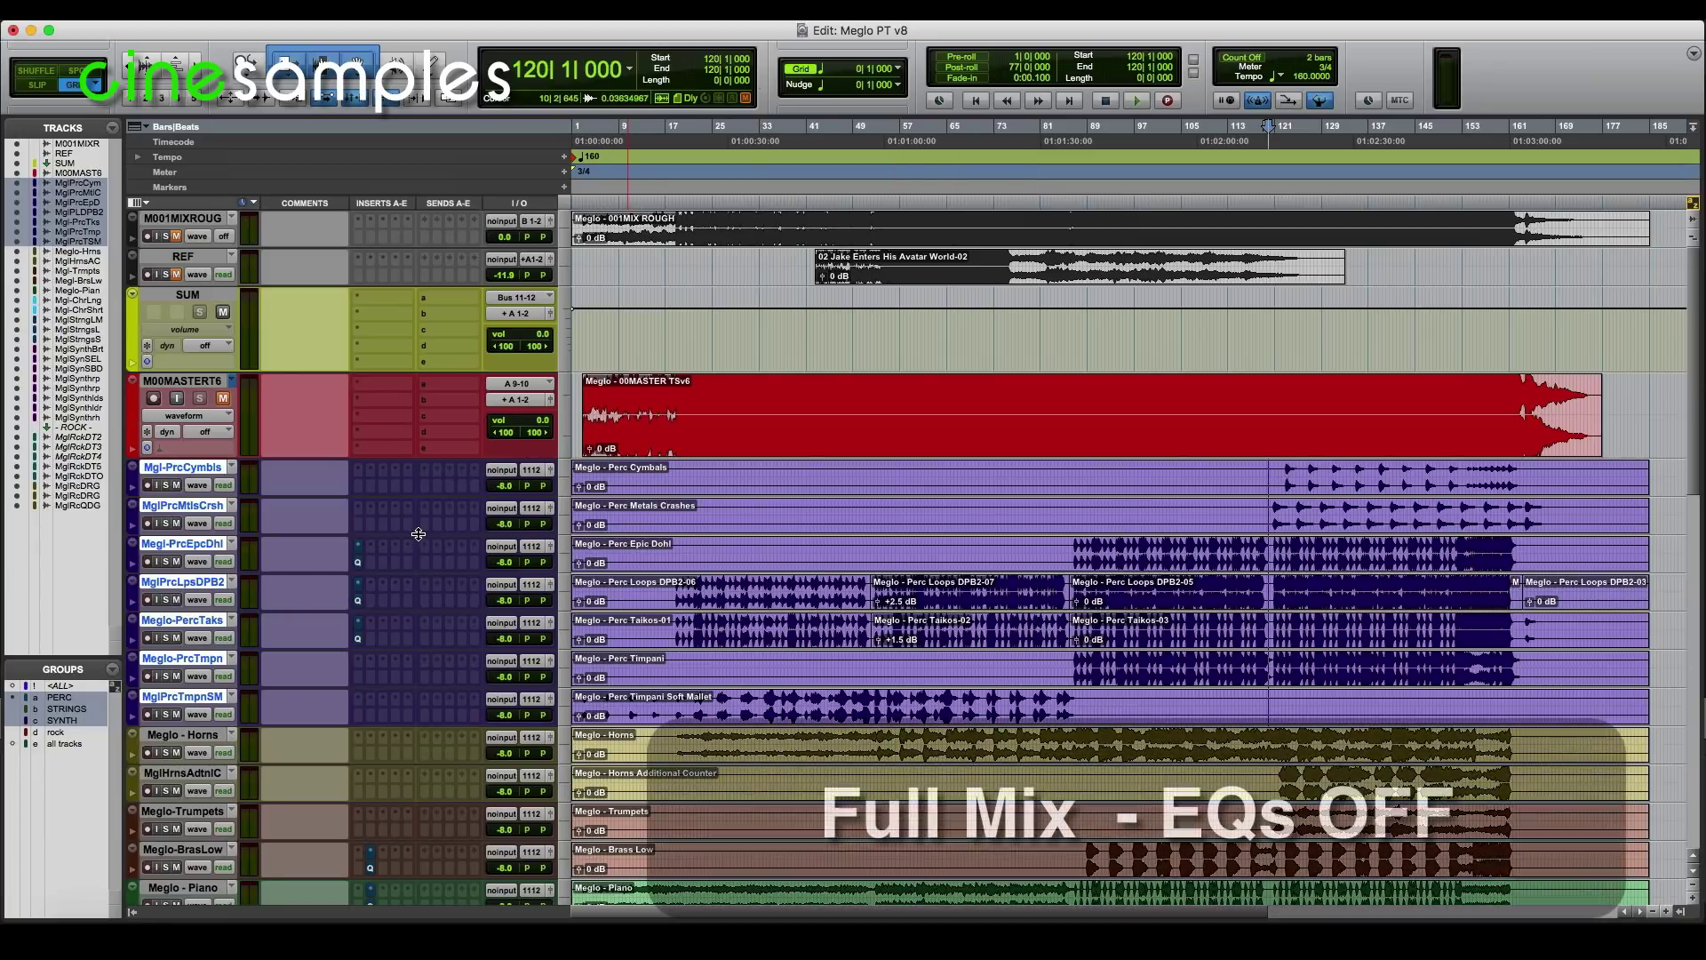
Play the full mix from bar 120 and compare the Epic Dohl, Loops DPB2 and Taikos EQs off and on, leaving them active
{"action": "key", "text": "space"}
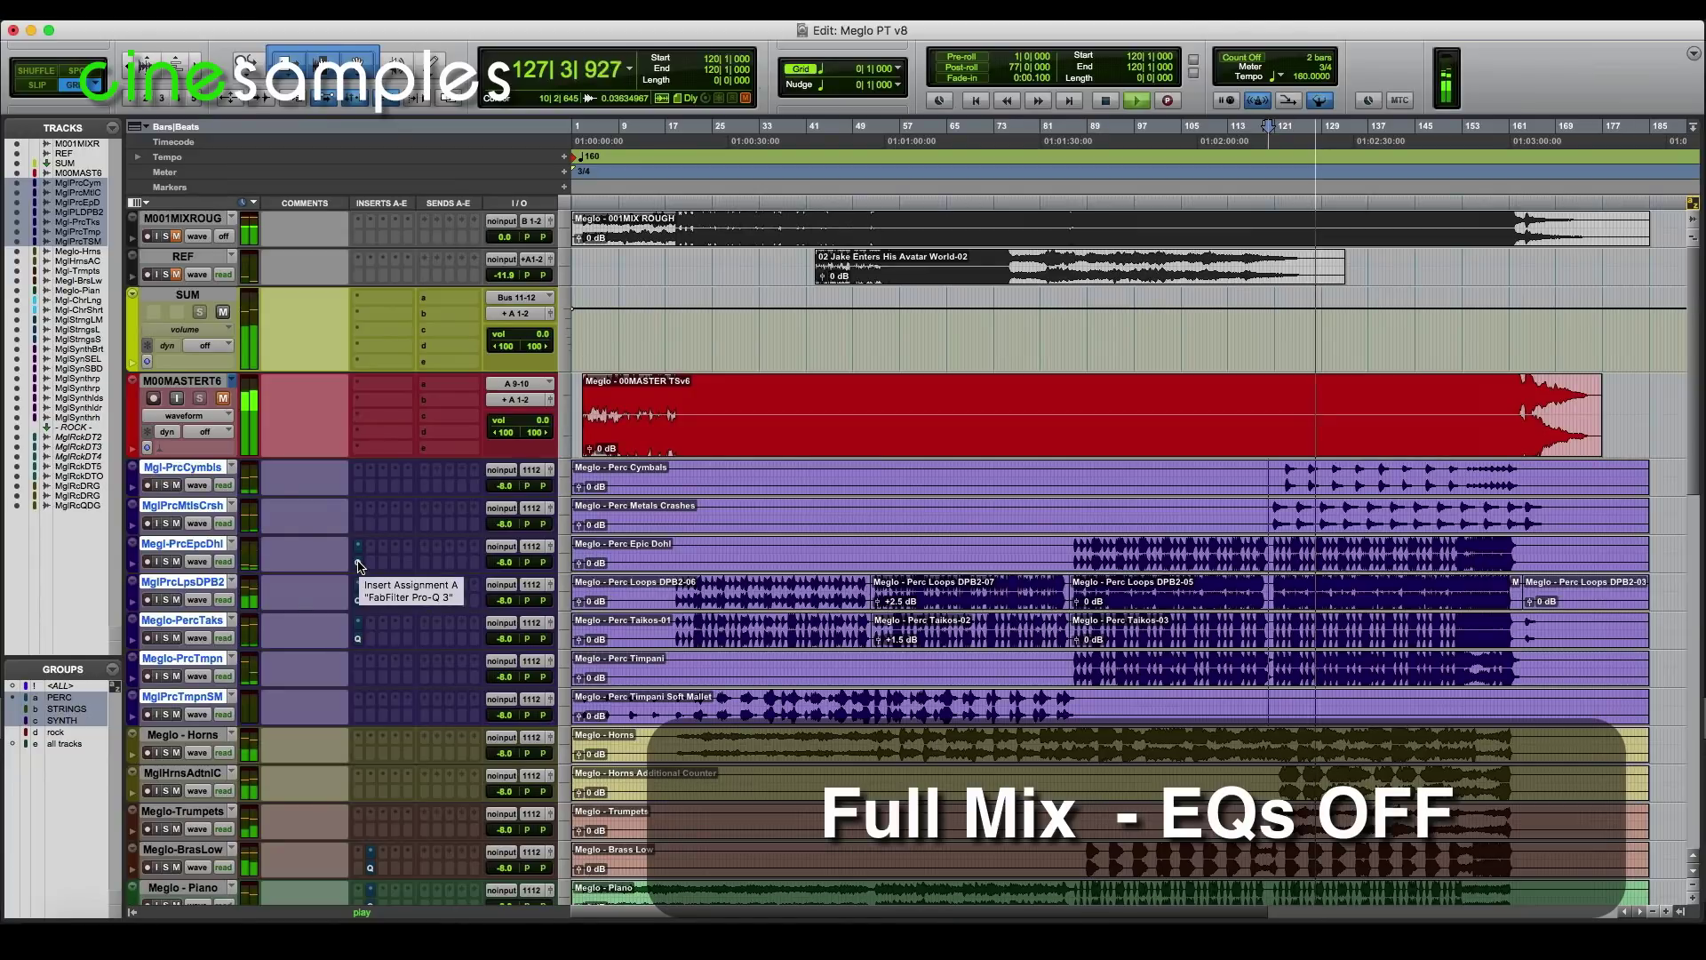
{"action": "left_click", "coordinate": [359, 565], "text": "super"}
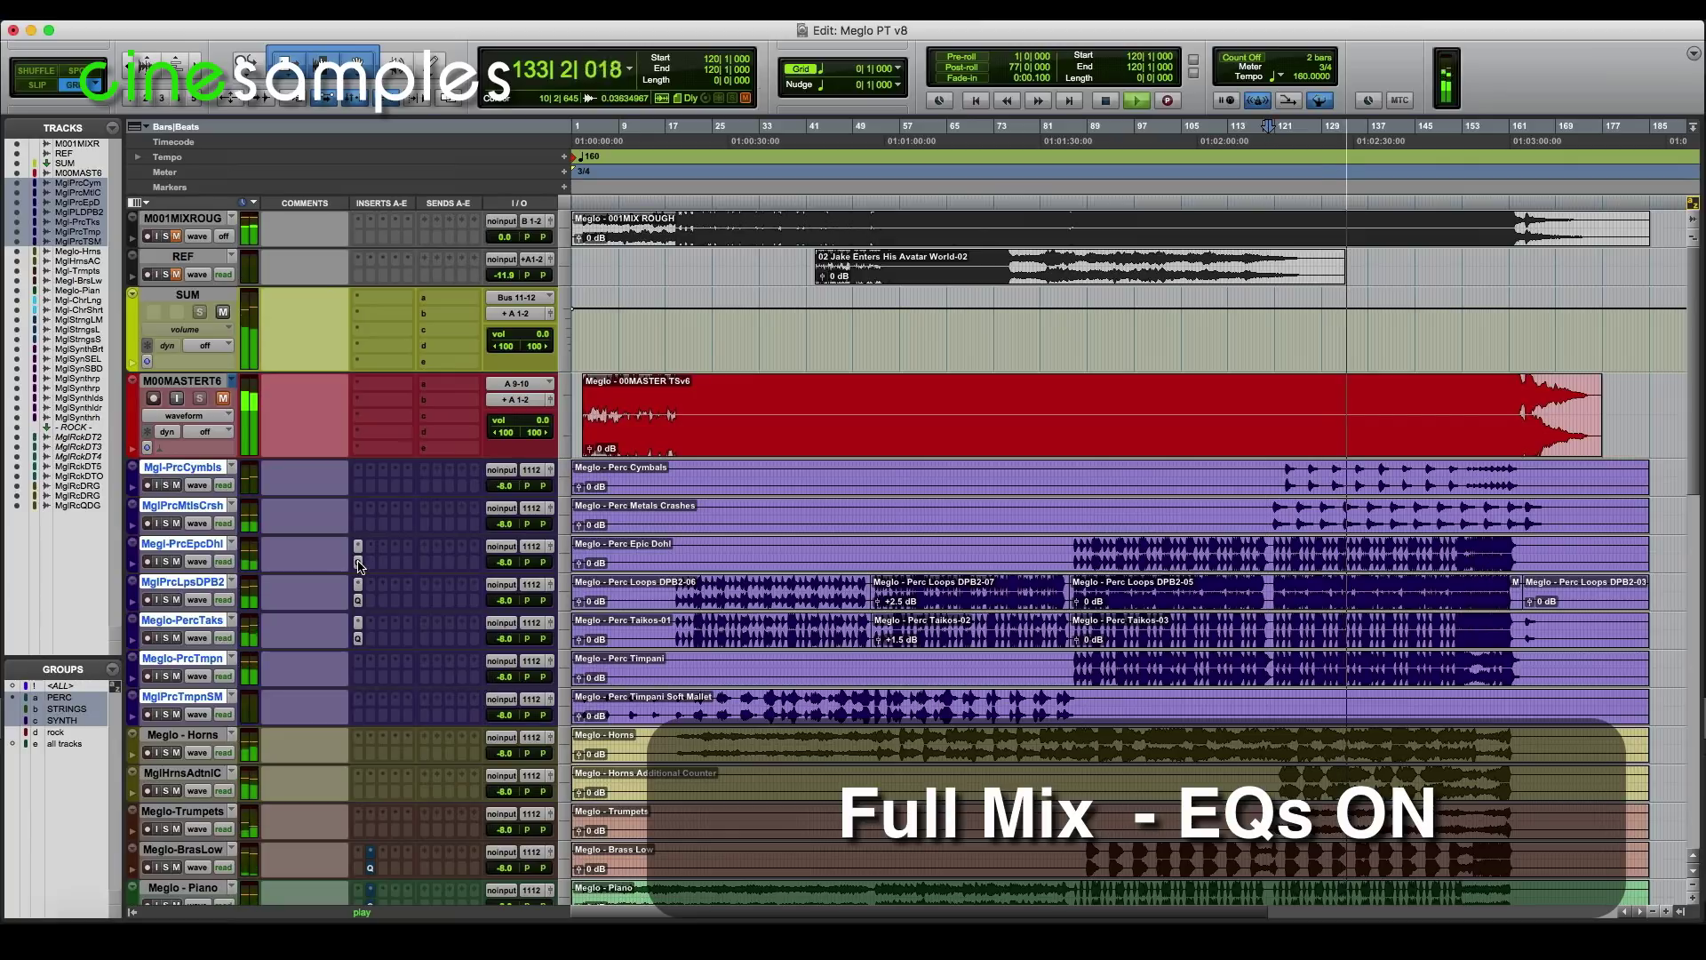
{"action": "left_click", "coordinate": [359, 565], "text": "super"}
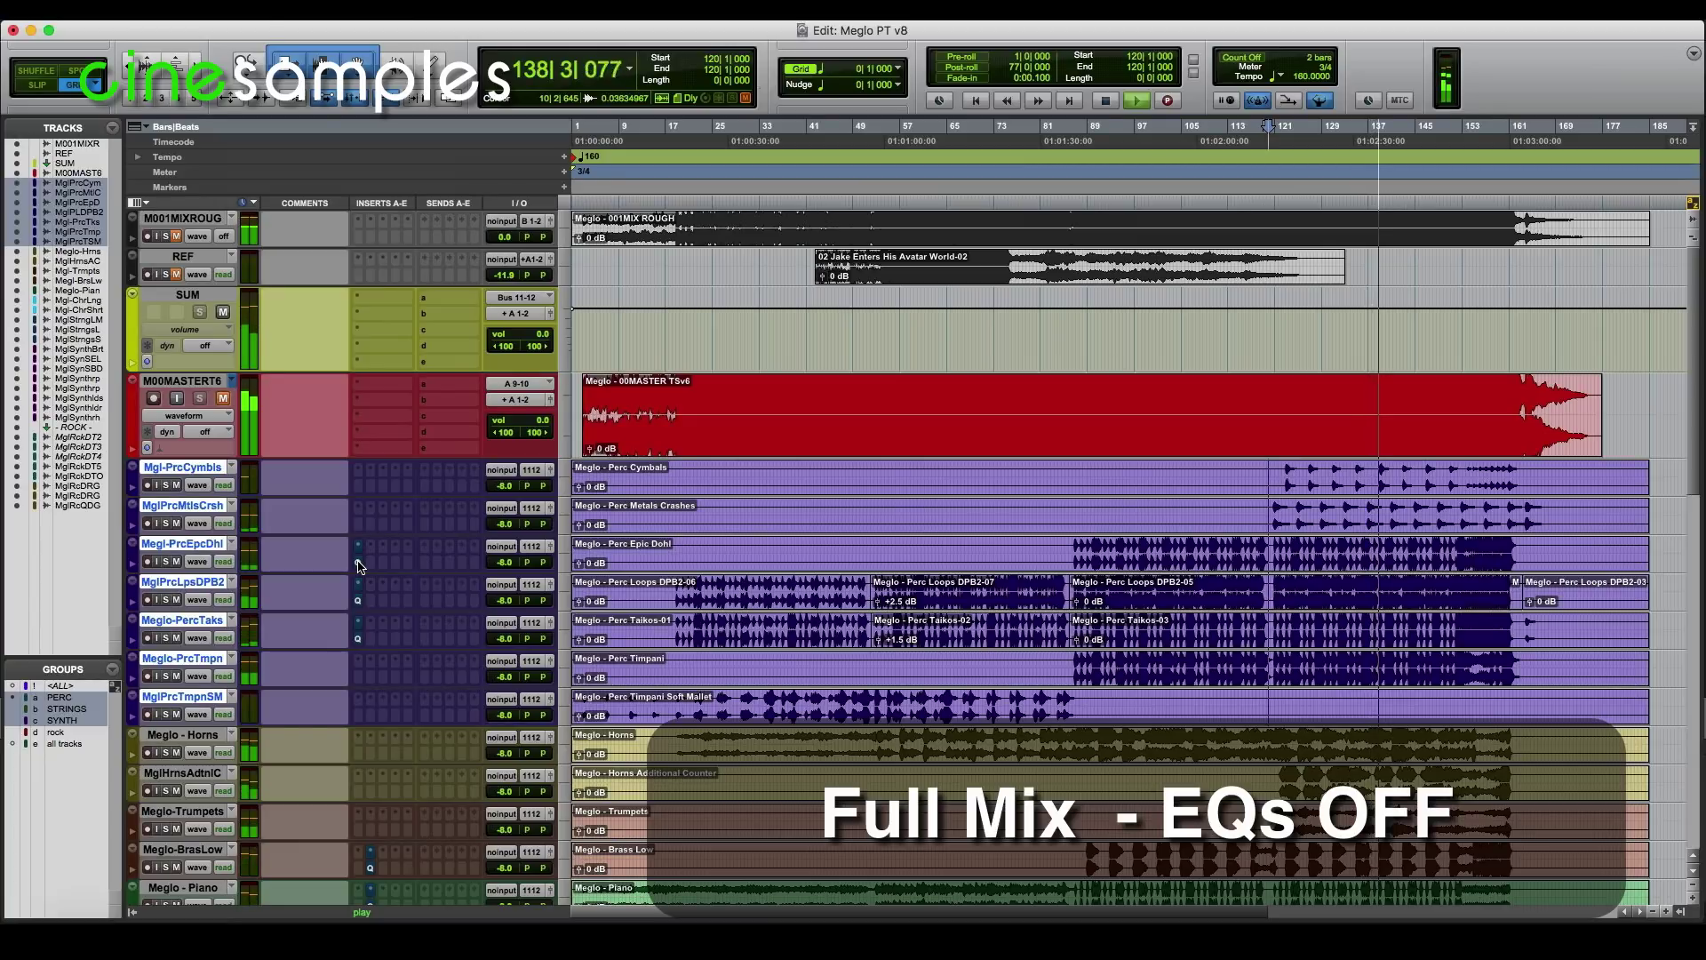
{"action": "left_click", "coordinate": [359, 565], "text": "super"}
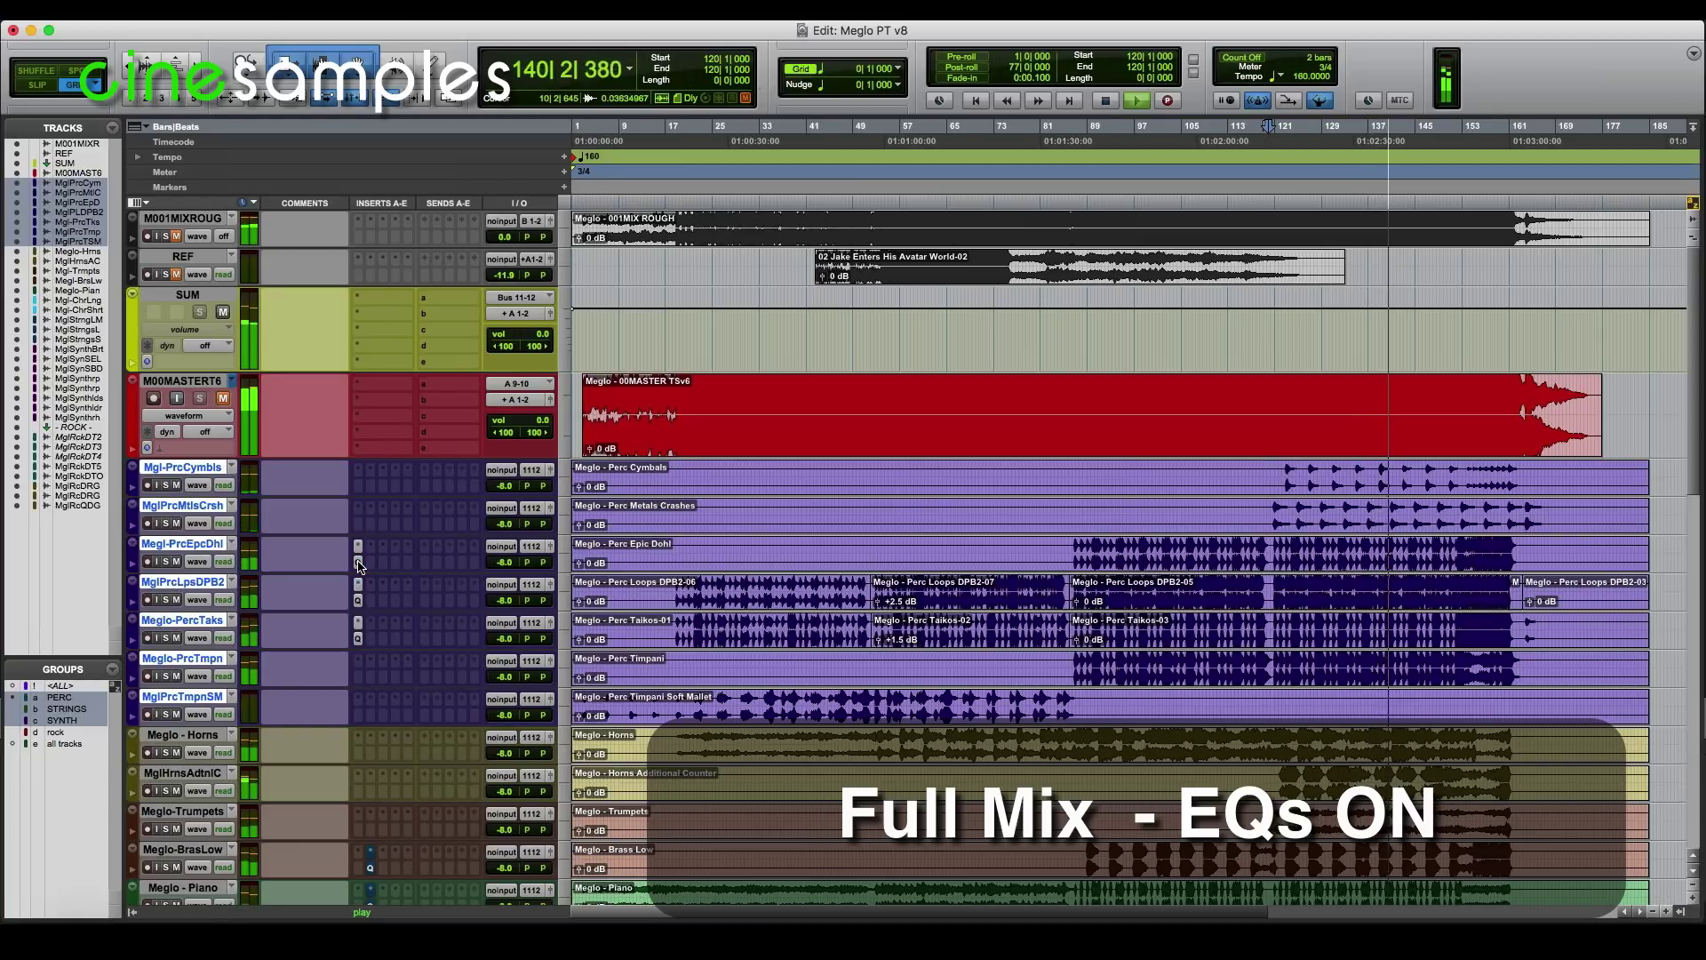